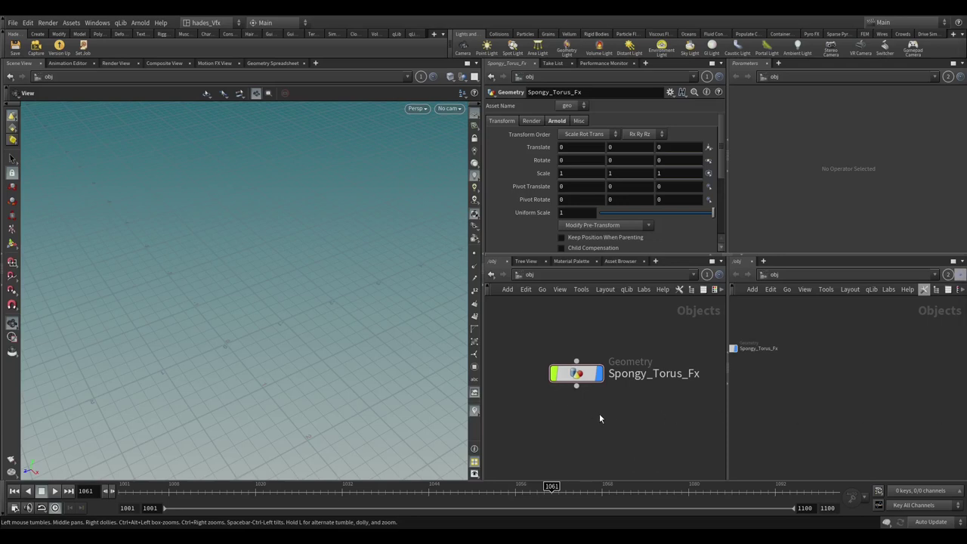
# - Inside Spongy_Torus_Fx, add a torus1 node to the network
pyautogui.scroll(-5, 589, 431)
pyautogui.scroll(7, 597, 401)
pyautogui.moveTo(570, 409)
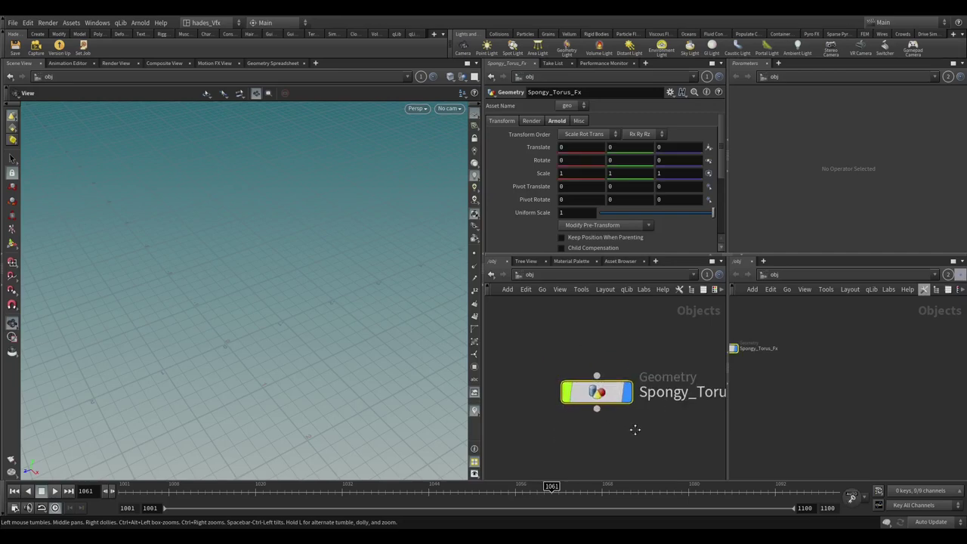
pyautogui.doubleClick(578, 375)
pyautogui.press('Tab')
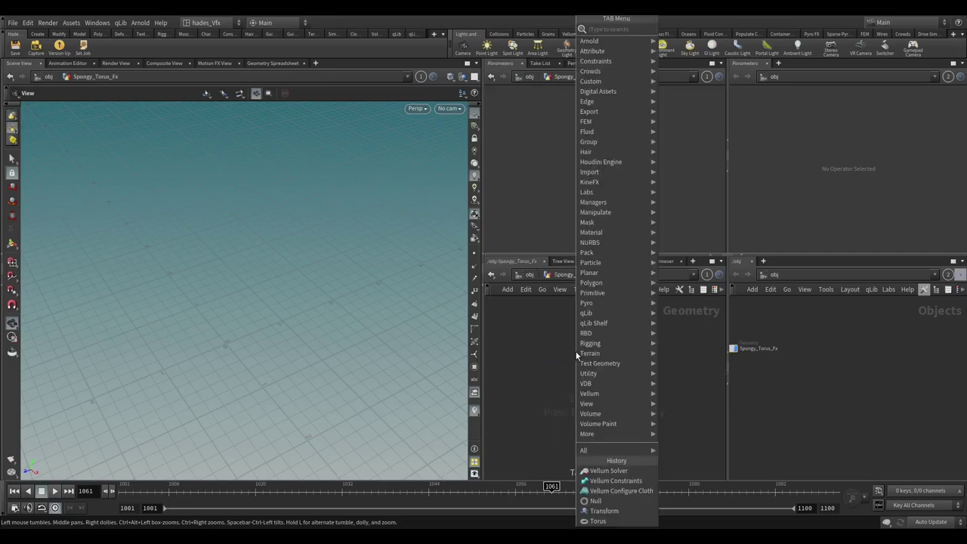
pyautogui.press('Escape')
pyautogui.press('Tab')
pyautogui.write('torus')
pyautogui.press('Return')
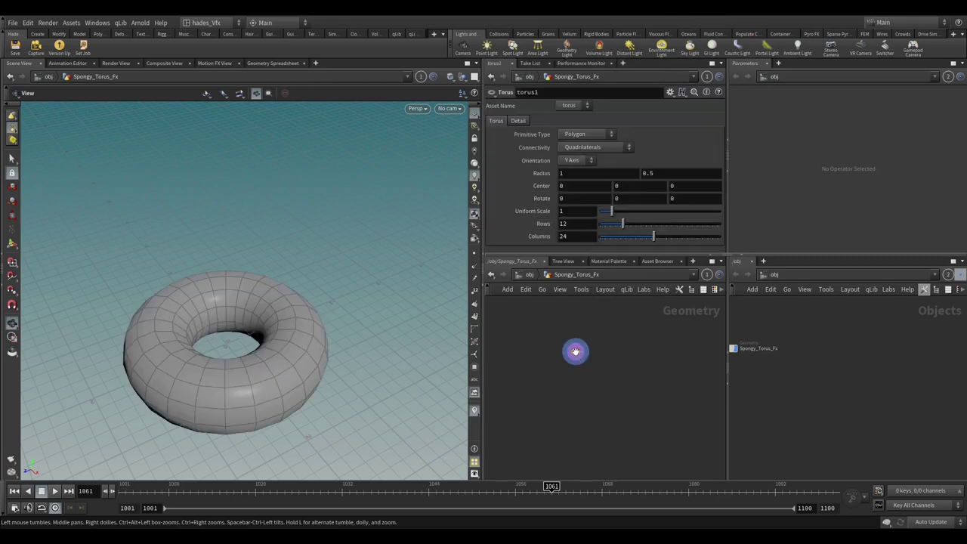
pyautogui.click(576, 353)
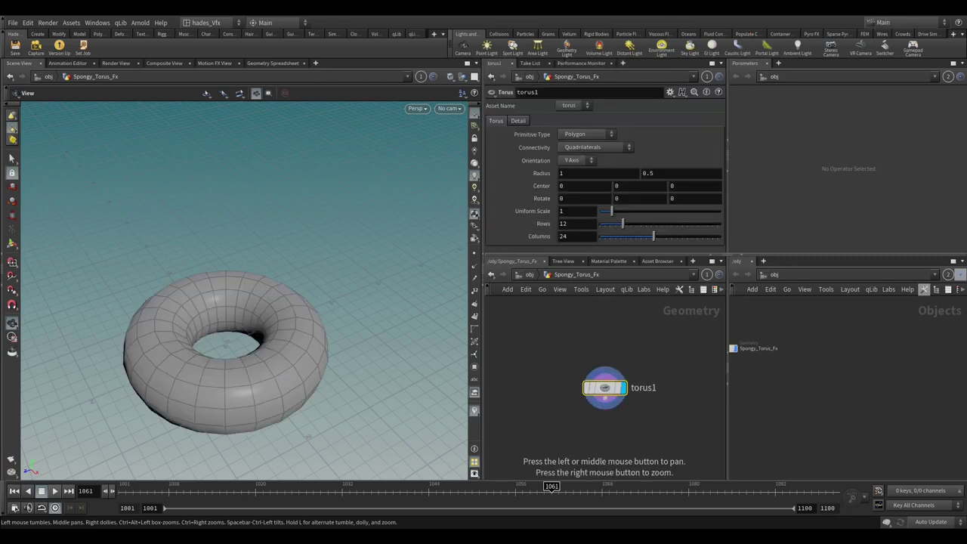
# - Tilt the torus 53.4 on X, scale it uniformly to 0.66, and start a wire from its output
pyautogui.click(578, 197)
pyautogui.moveTo(577, 197); pyautogui.dragTo(625, 199, button='middle')
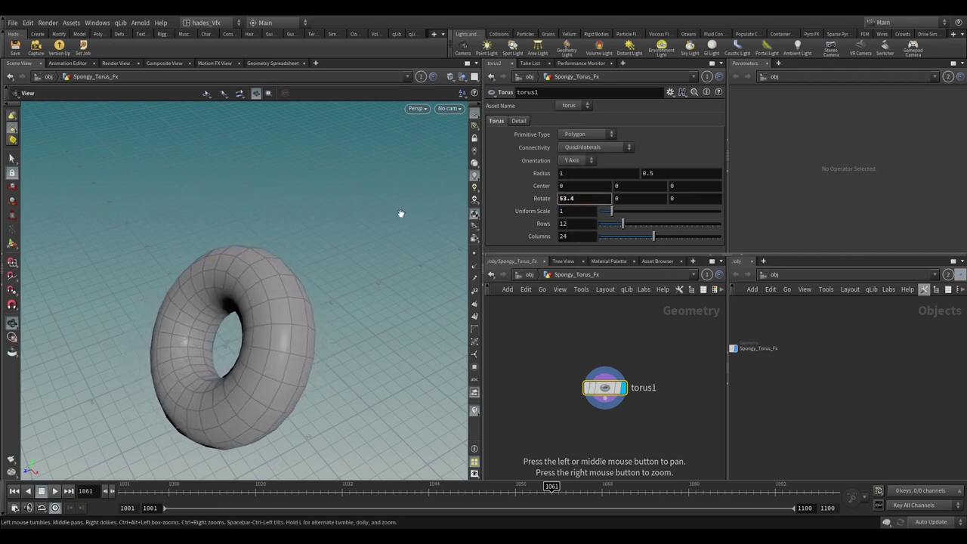
pyautogui.click(575, 211)
pyautogui.write('0.666')
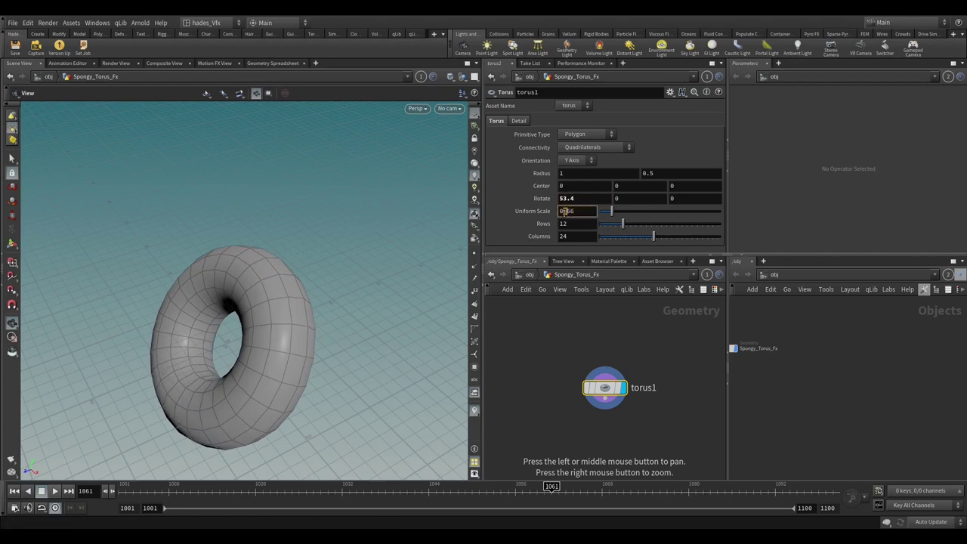
pyautogui.press('Return')
pyautogui.moveTo(227, 272); pyautogui.dragTo(355, 287)
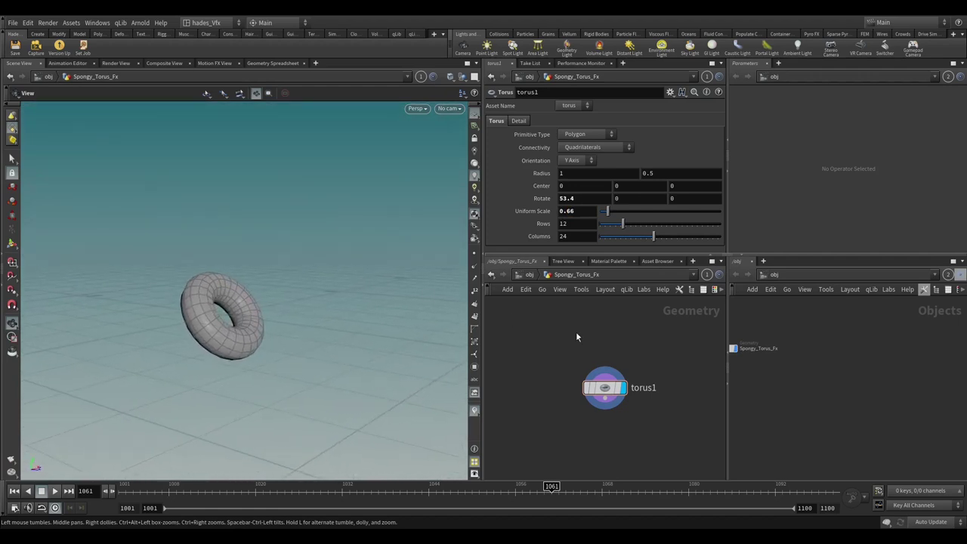
pyautogui.scroll(2, 615, 376)
pyautogui.scroll(2, 596, 365)
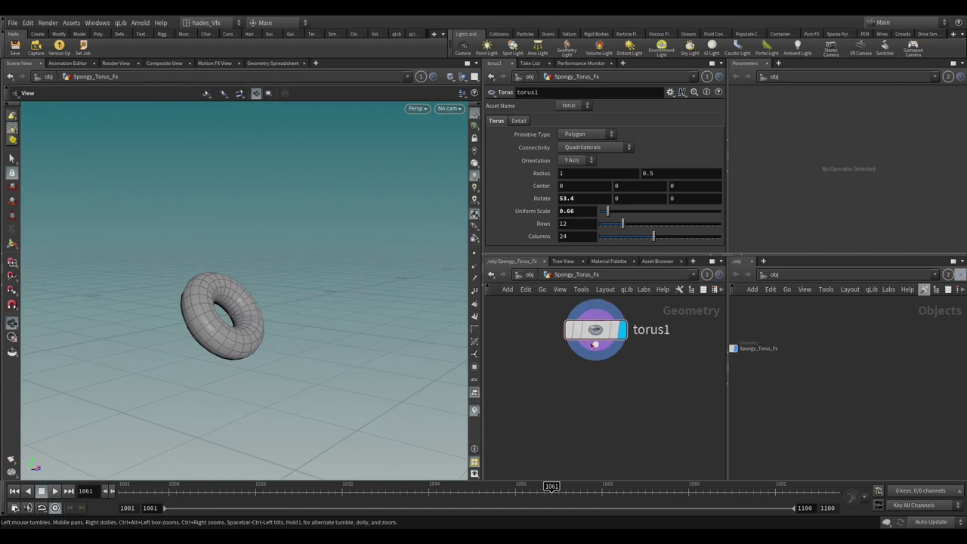
pyautogui.moveTo(595, 362); pyautogui.dragTo(593, 396)
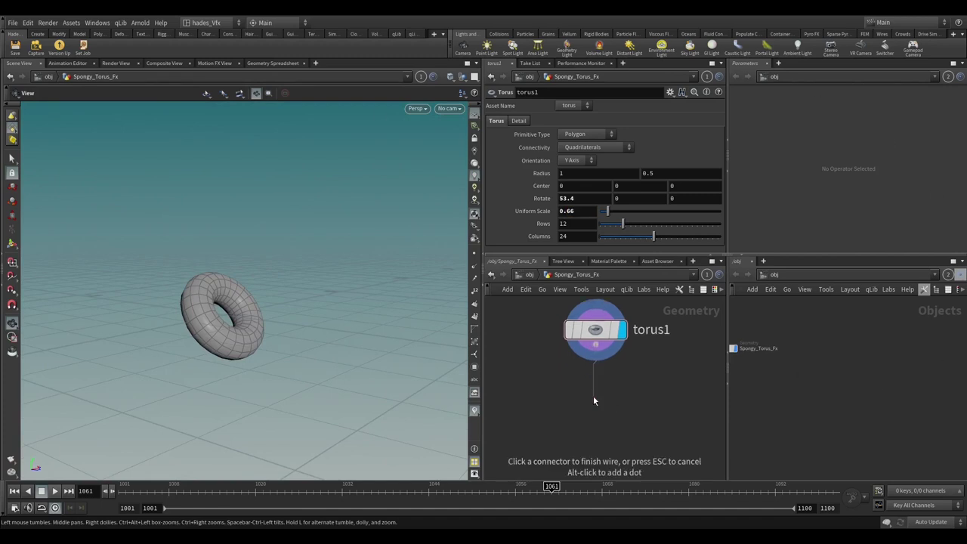
# - Add transform1 below torus1 with Translate Y 2.9 to raise the torus
pyautogui.press('Tab')
pyautogui.moveTo(613, 213)
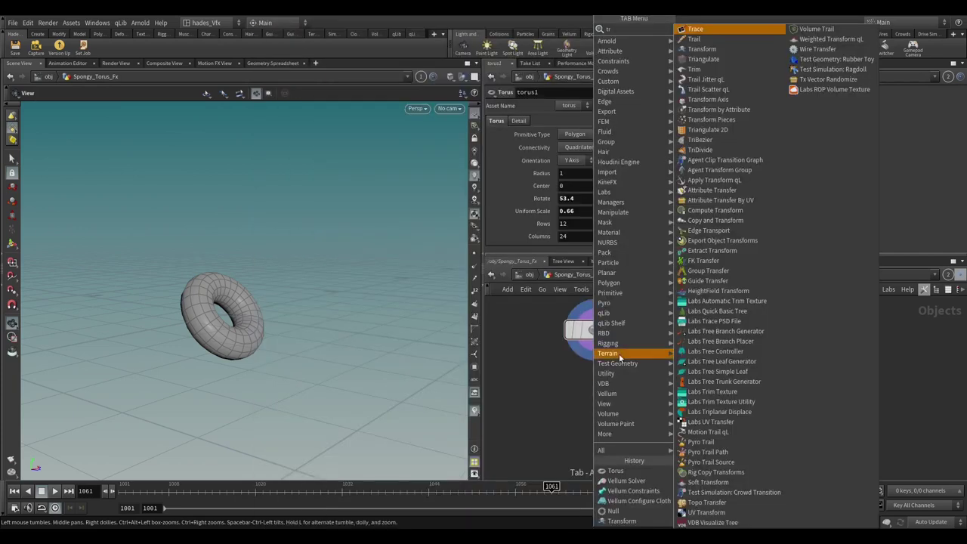
pyautogui.click(702, 49)
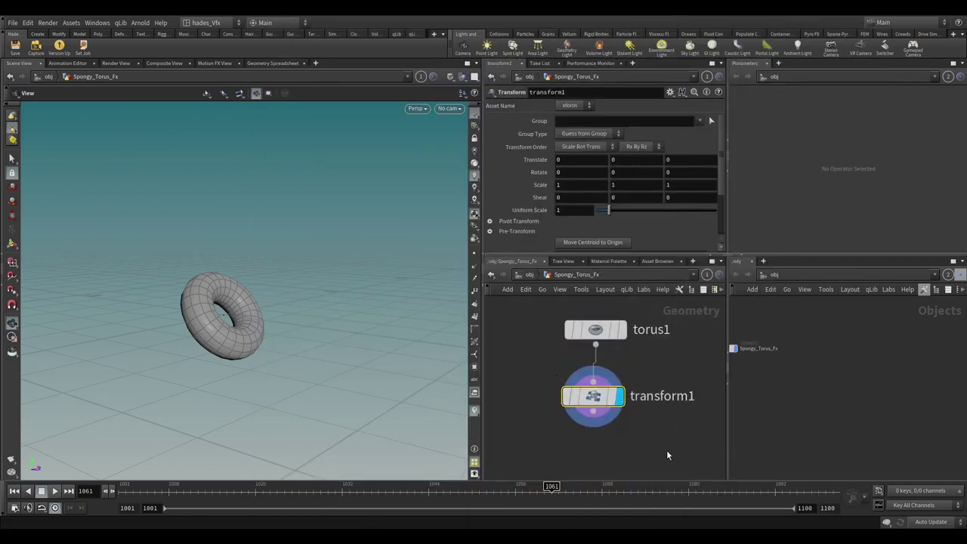
pyautogui.scroll(2, 650, 423)
pyautogui.moveTo(617, 160); pyautogui.dragTo(643, 161, button='middle')
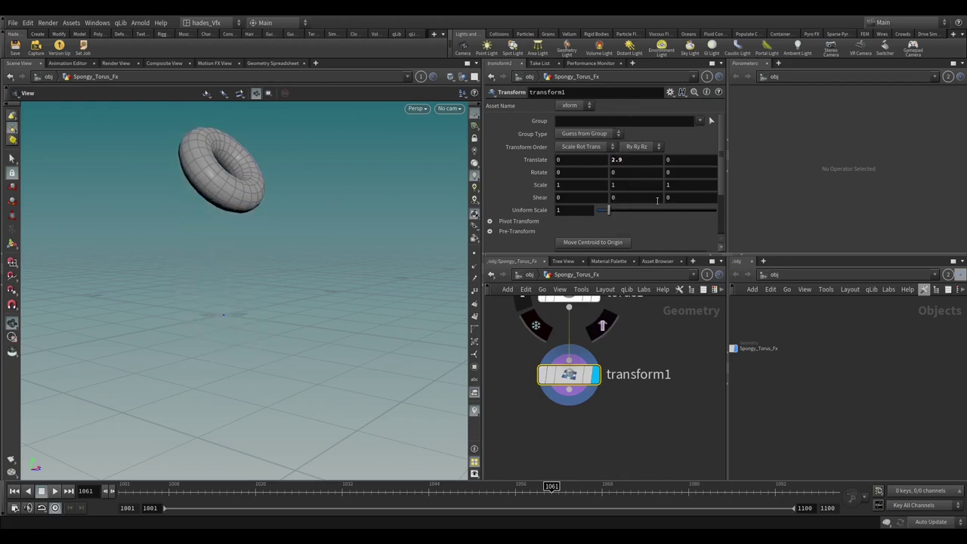
pyautogui.moveTo(351, 232); pyautogui.dragTo(342, 306)
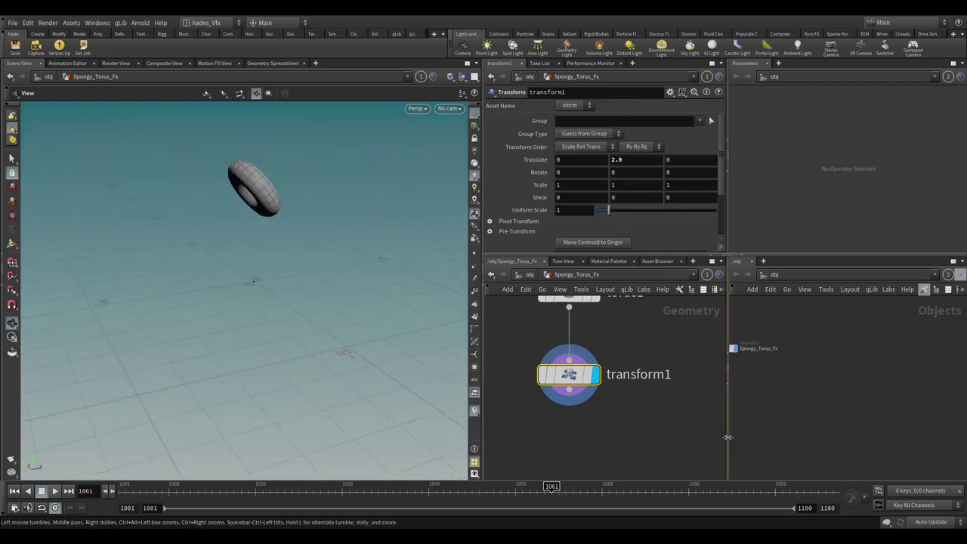
pyautogui.scroll(2, 610, 393)
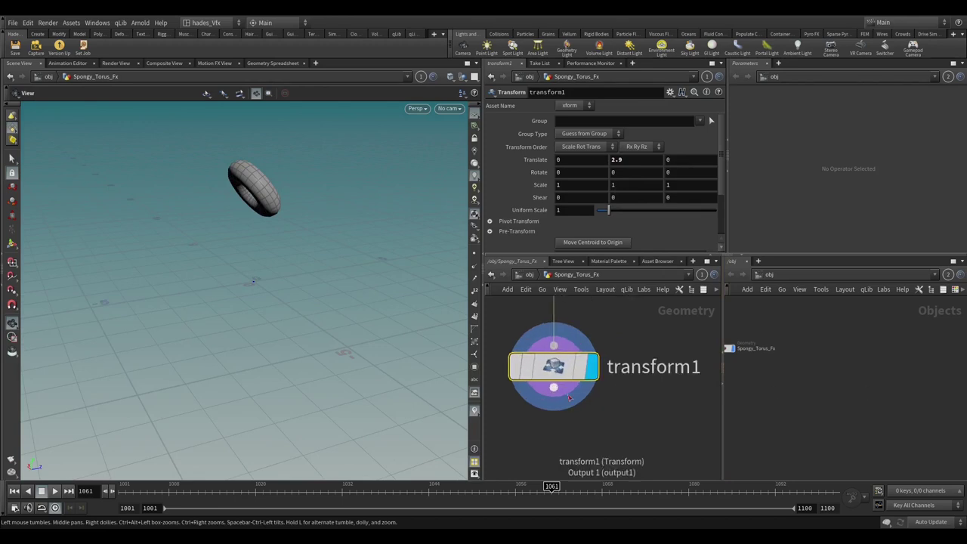
pyautogui.press('Tab')
# - Place a null under transform1, give it the display flag, and name it OUT_STATIC_TORUS
pyautogui.click(575, 521)
pyautogui.click(551, 446)
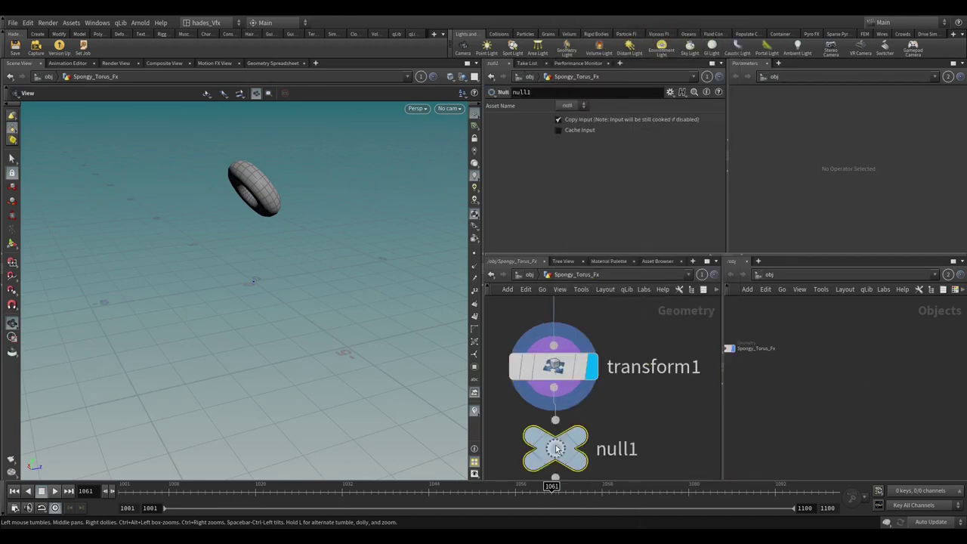
pyautogui.click(631, 425)
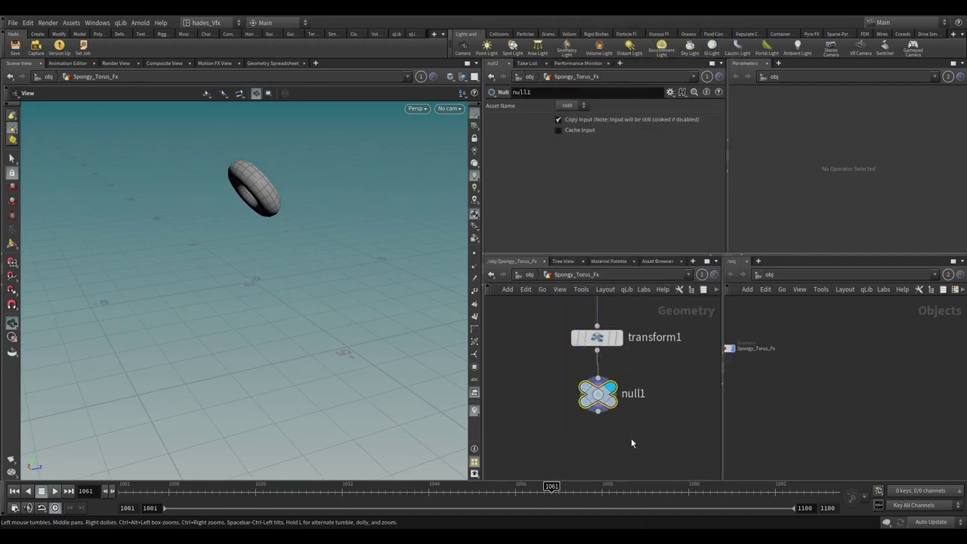
pyautogui.doubleClick(633, 394)
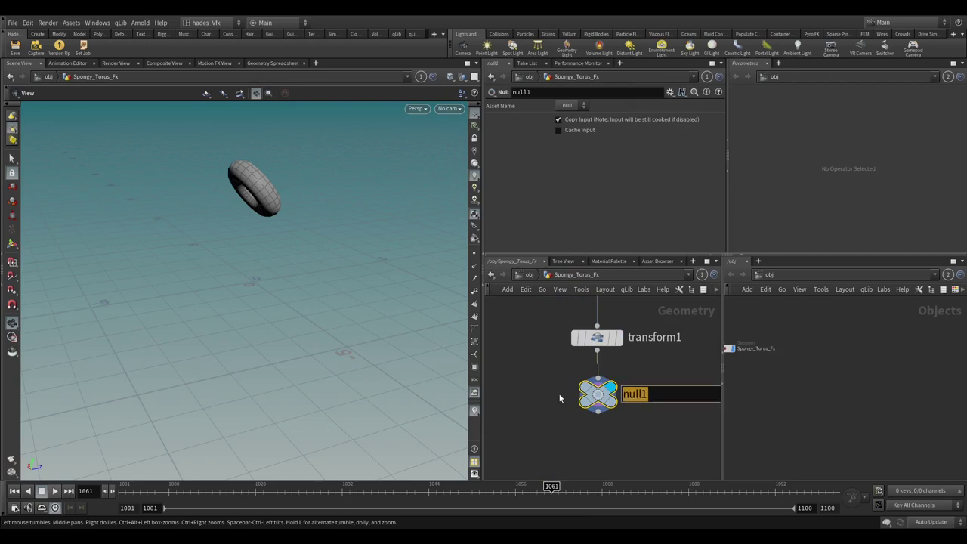
pyautogui.write('OUT_STA')
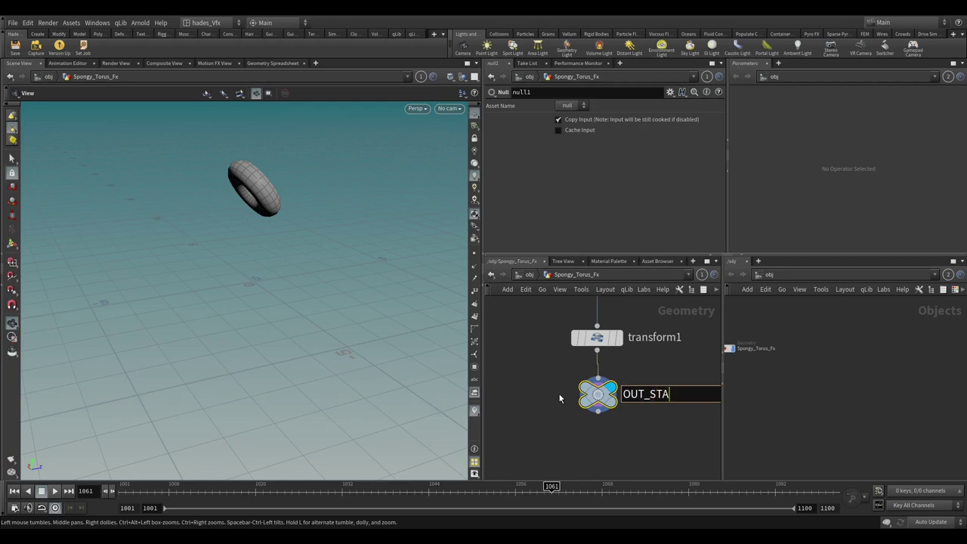
pyautogui.write('TIC_TORUS')
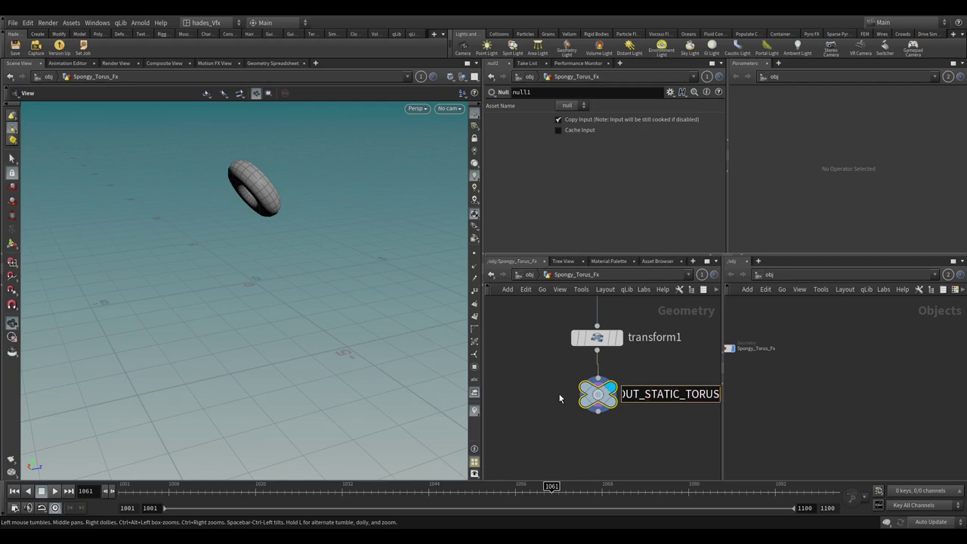
pyautogui.press('Return')
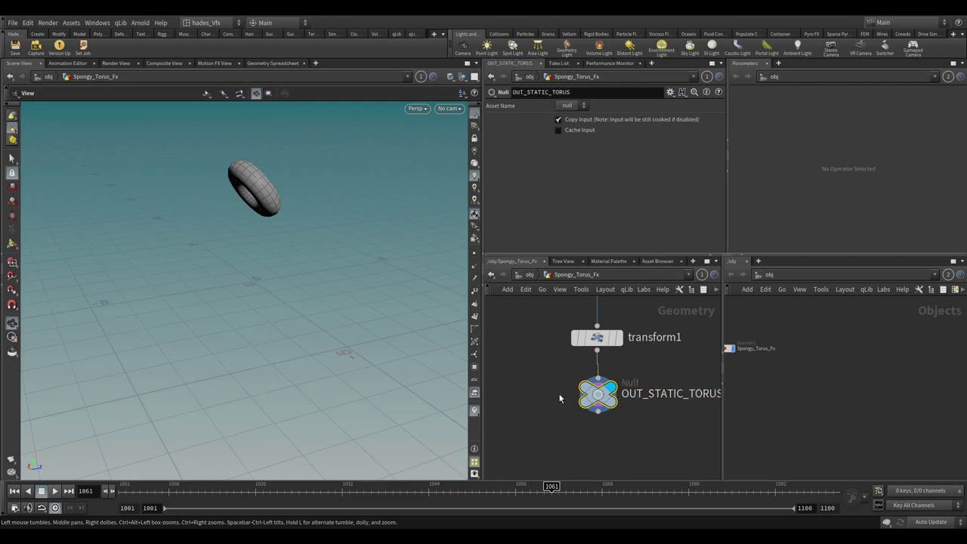
pyautogui.moveTo(557, 392); pyautogui.dragTo(520, 346, button='middle')
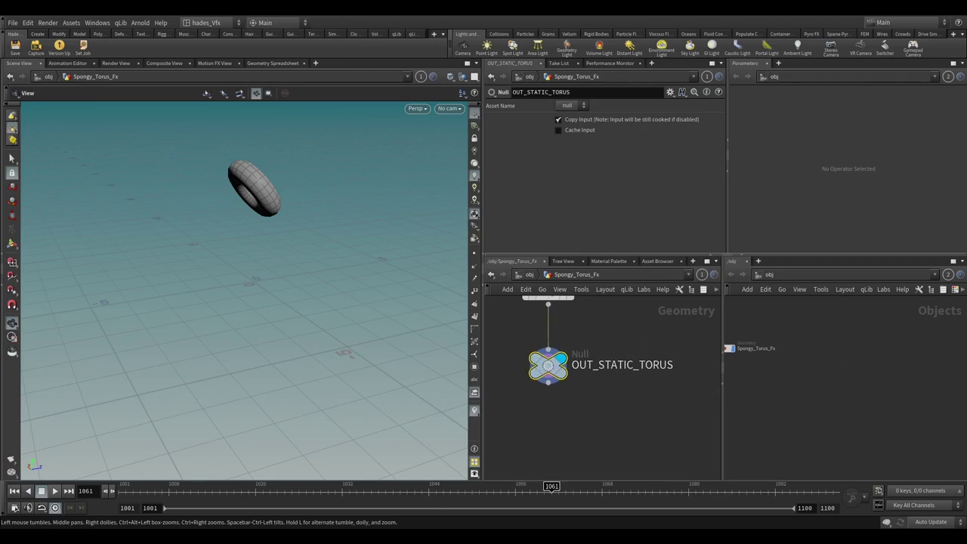
# - Wire a Vellum Constraints node (Distance Along Edges) under OUT_STATIC_TORUS and display it
pyautogui.click(548, 381)
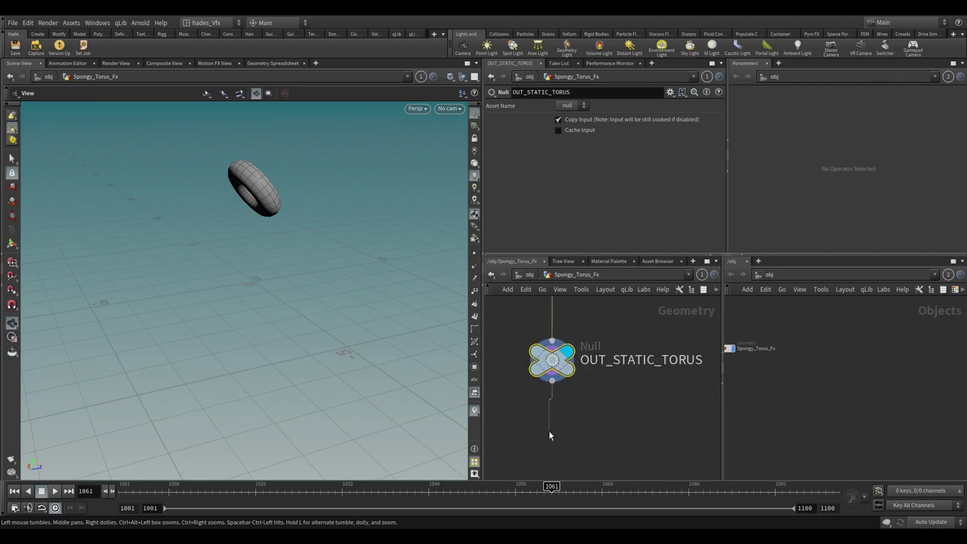
pyautogui.moveTo(549, 430); pyautogui.dragTo(549, 391, button='middle')
pyautogui.click(553, 396)
pyautogui.write('vell')
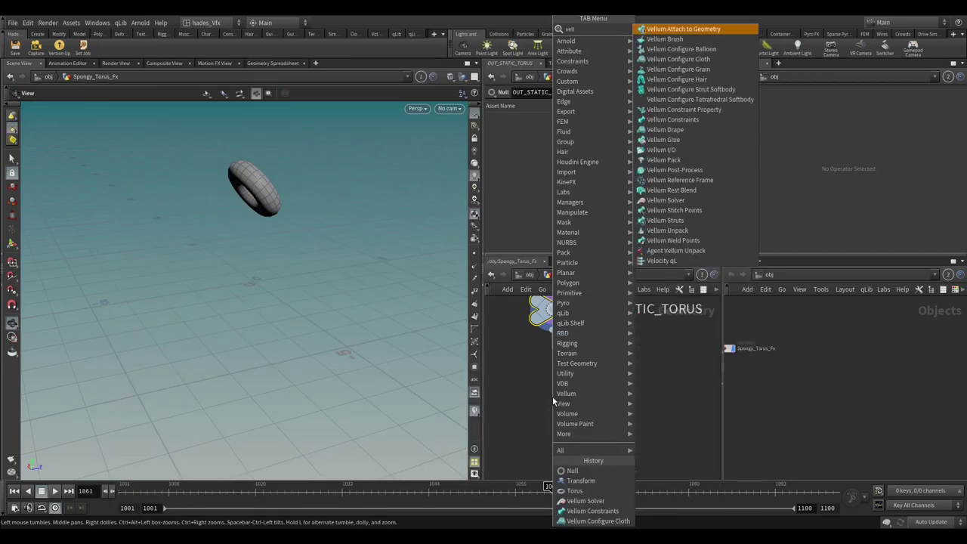
pyautogui.write('um s')
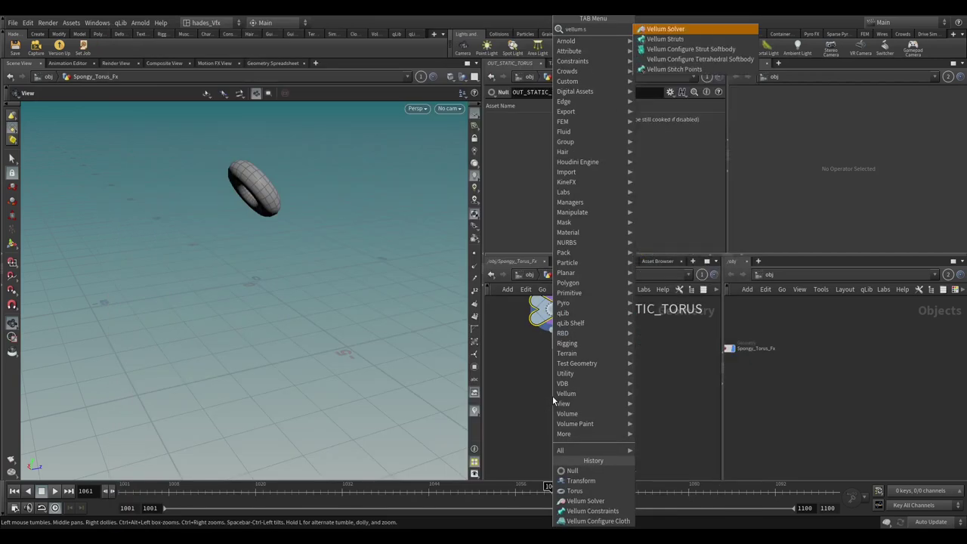
pyautogui.press('BackSpace')
pyautogui.write('co')
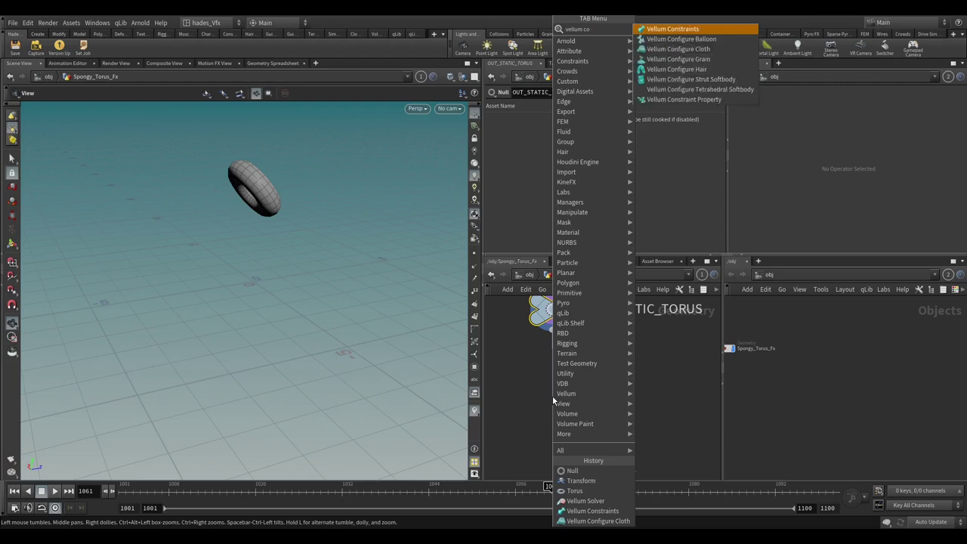
pyautogui.press('Return')
pyautogui.click(553, 396)
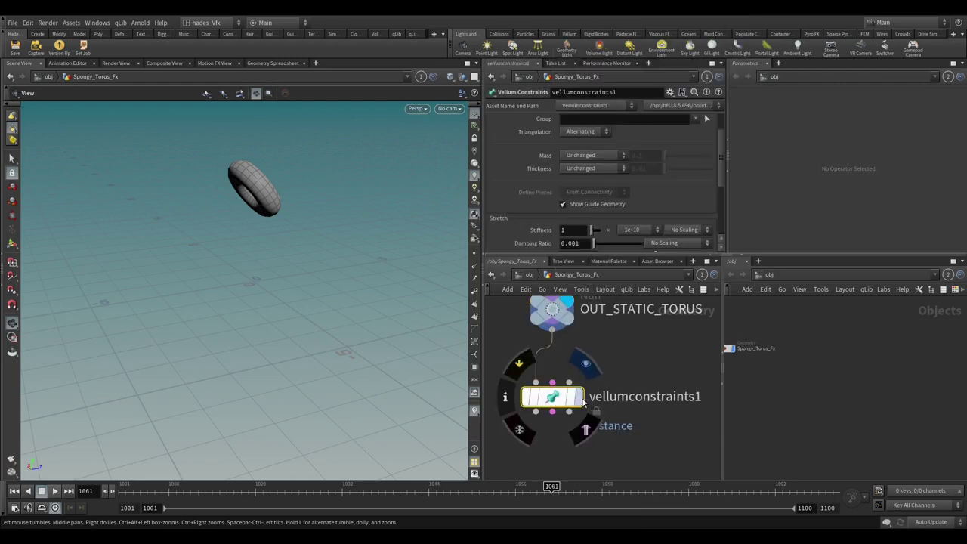
pyautogui.click(583, 398)
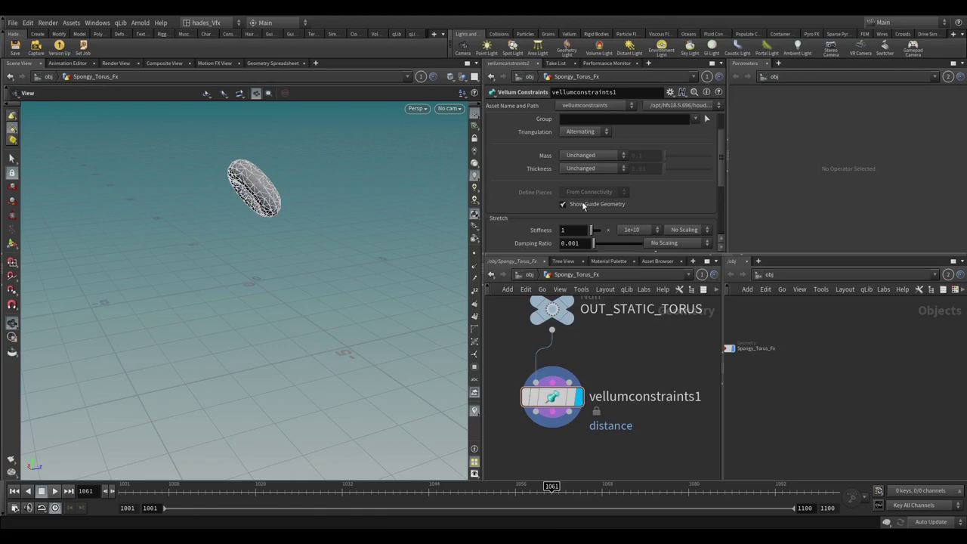
pyautogui.scroll(2, 582, 204)
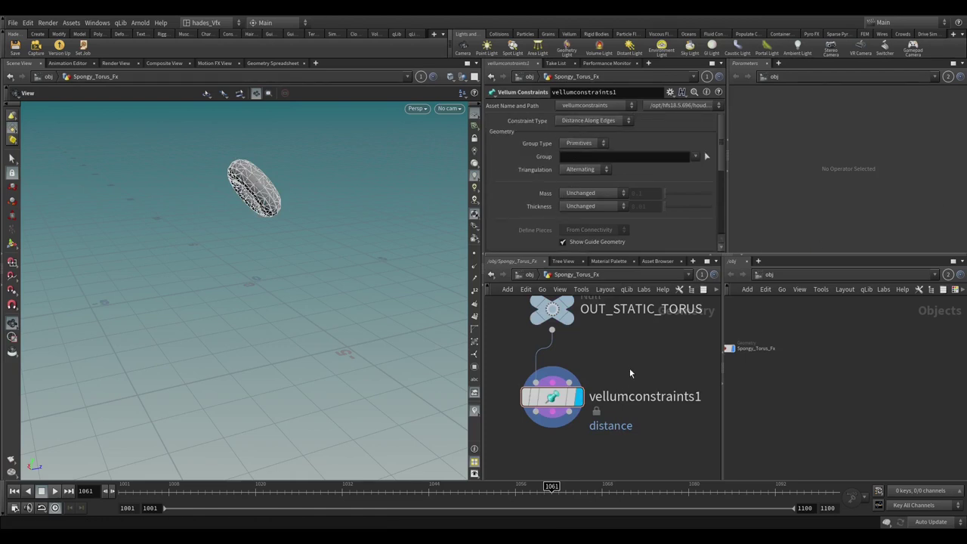
pyautogui.moveTo(629, 368); pyautogui.dragTo(445, 448)
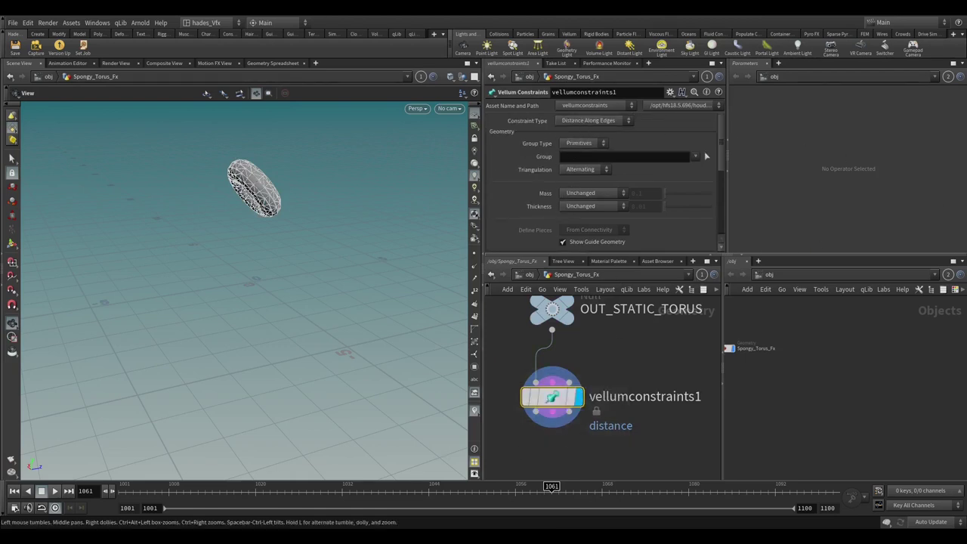
# - Give the constraints a uniform mass and a uniform thickness of 0.0025
pyautogui.click(593, 193)
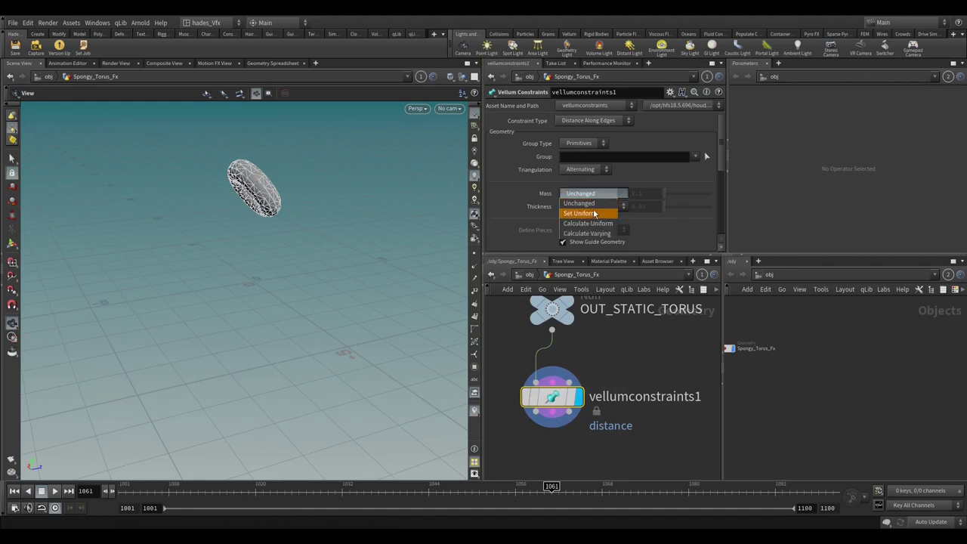
pyautogui.click(587, 213)
pyautogui.click(601, 207)
pyautogui.click(579, 226)
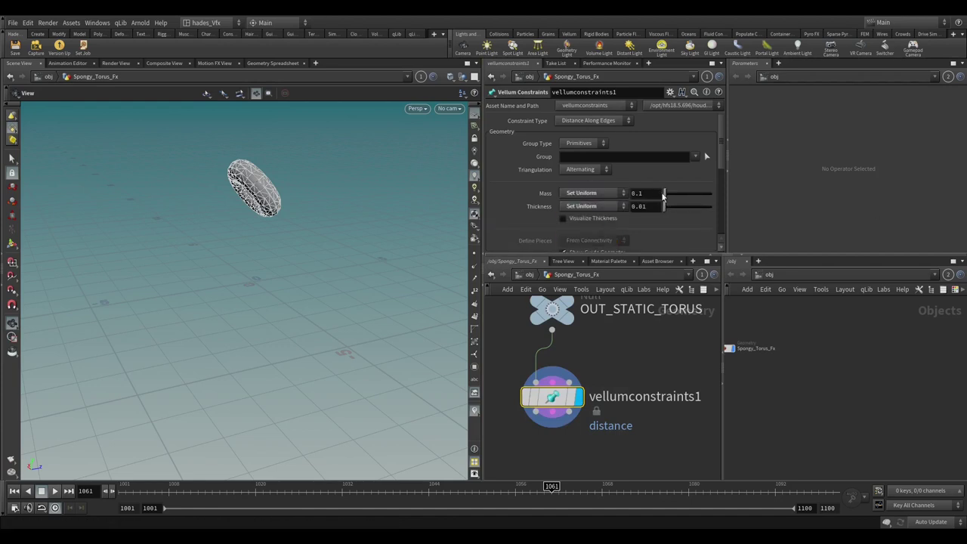
pyautogui.doubleClick(641, 206)
pyautogui.write('0.0025')
pyautogui.press('Return')
# - Set the stretch stiffness multiplier to 1 and the stiffness to 1000
pyautogui.scroll(-2, 629, 178)
pyautogui.click(639, 226)
pyautogui.click(635, 337)
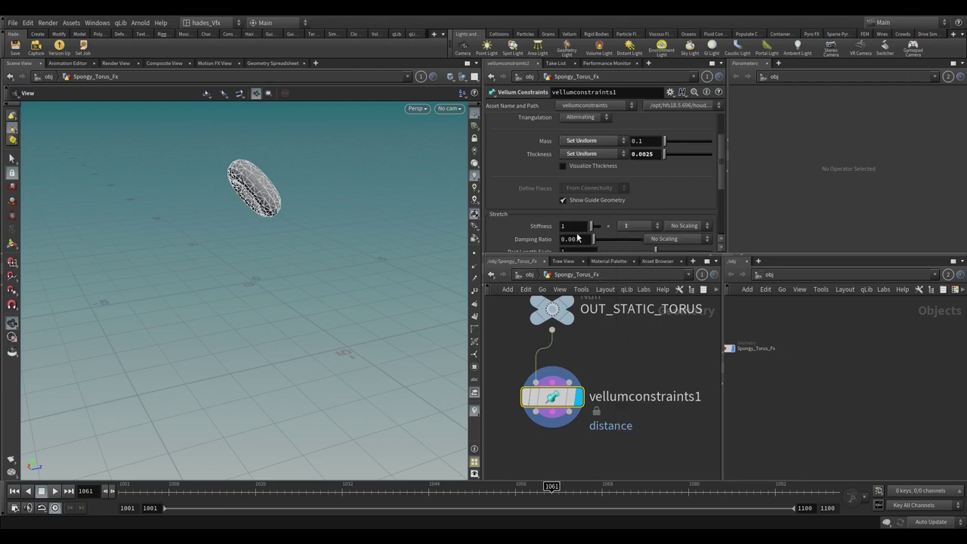
pyautogui.click(576, 230)
pyautogui.write('000')
pyautogui.press('Return')
# - Set the damping ratio to 0.025 and enable Compression Stiffness
pyautogui.scroll(-3, 548, 227)
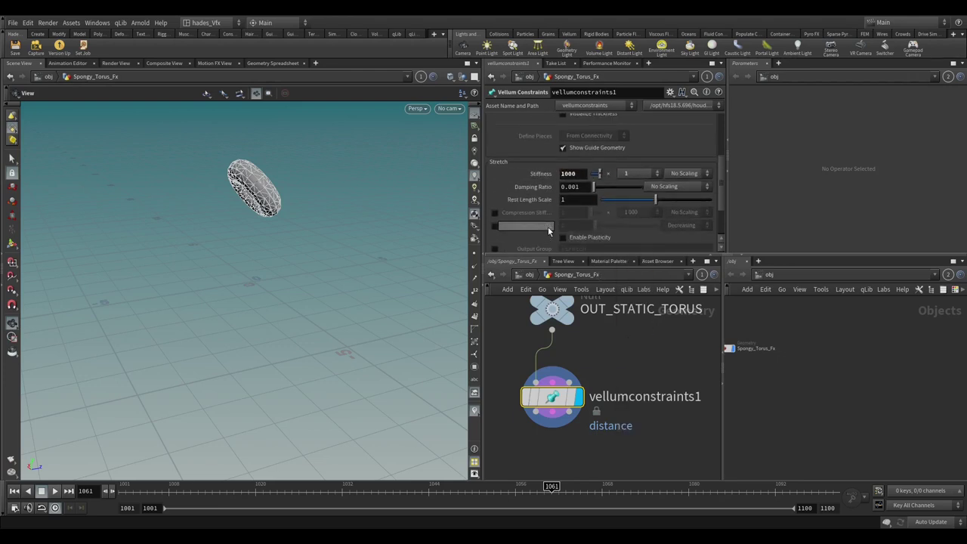
pyautogui.click(580, 187)
pyautogui.press('BackSpace')
pyautogui.press('BackSpace')
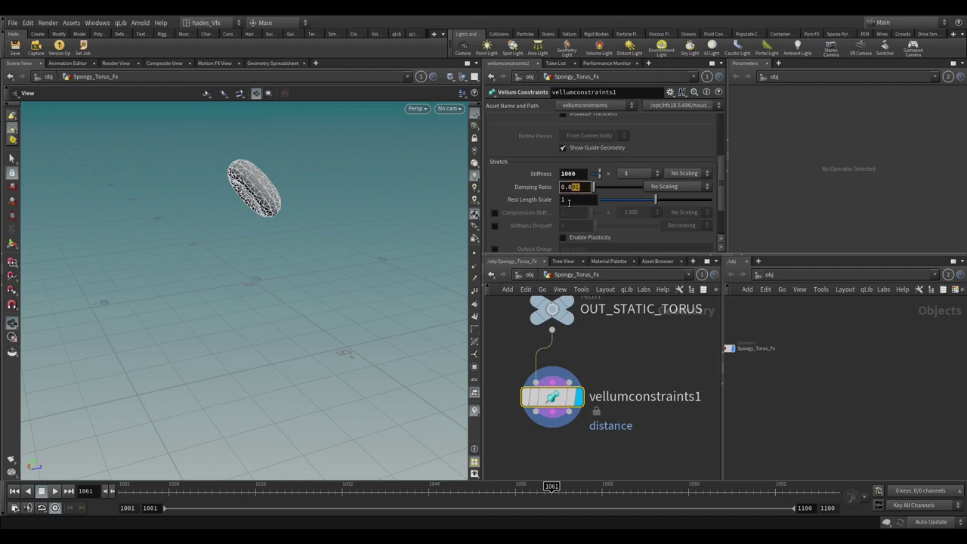
pyautogui.write('25')
pyautogui.press('Return')
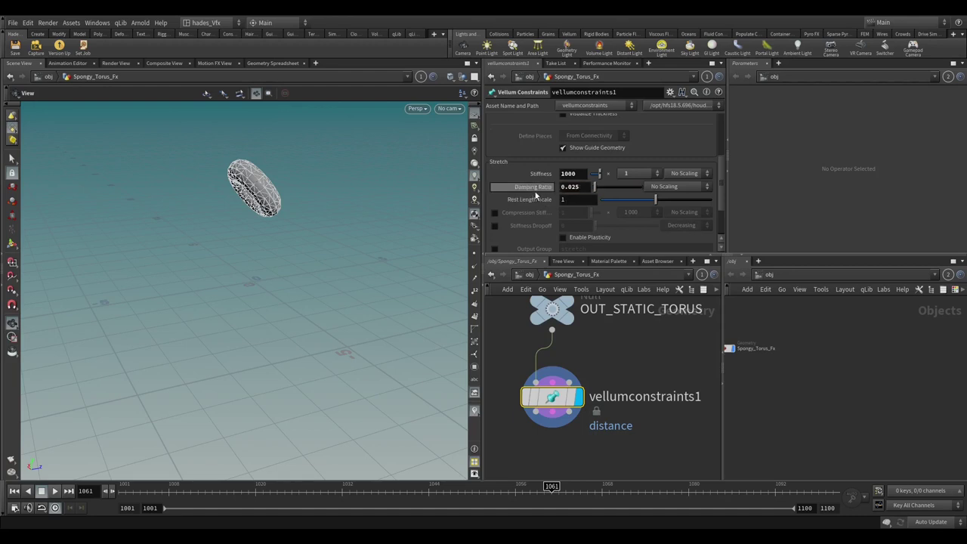
pyautogui.scroll(-3, 526, 196)
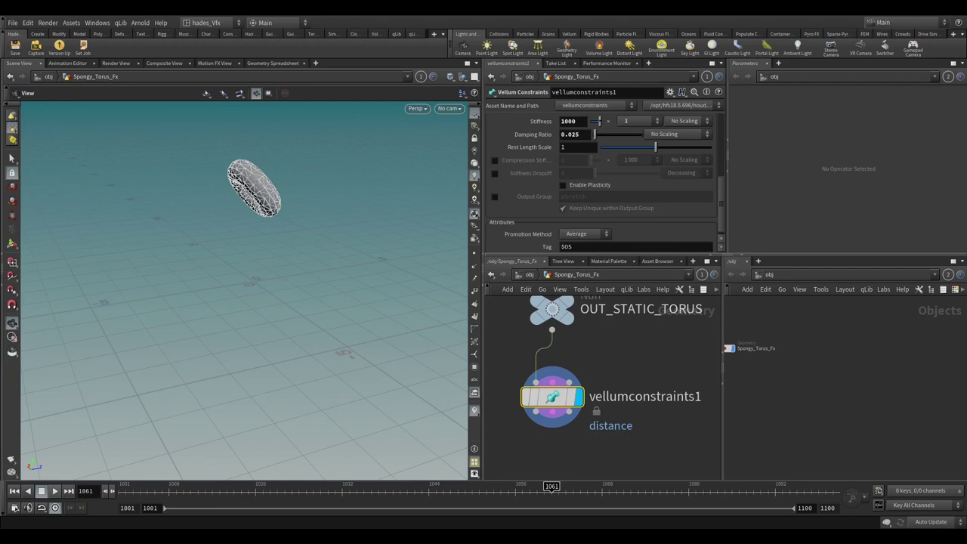
pyautogui.click(496, 160)
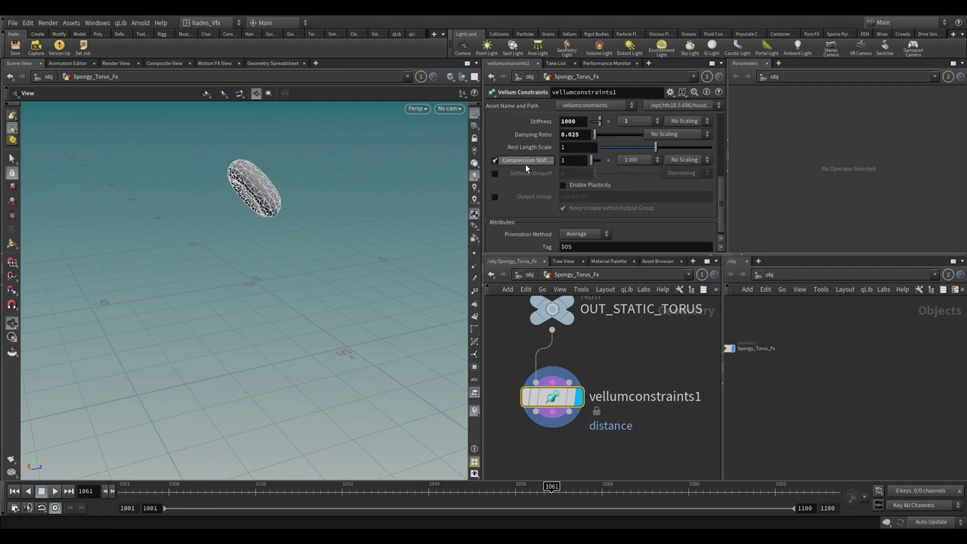
pyautogui.scroll(-1, 603, 193)
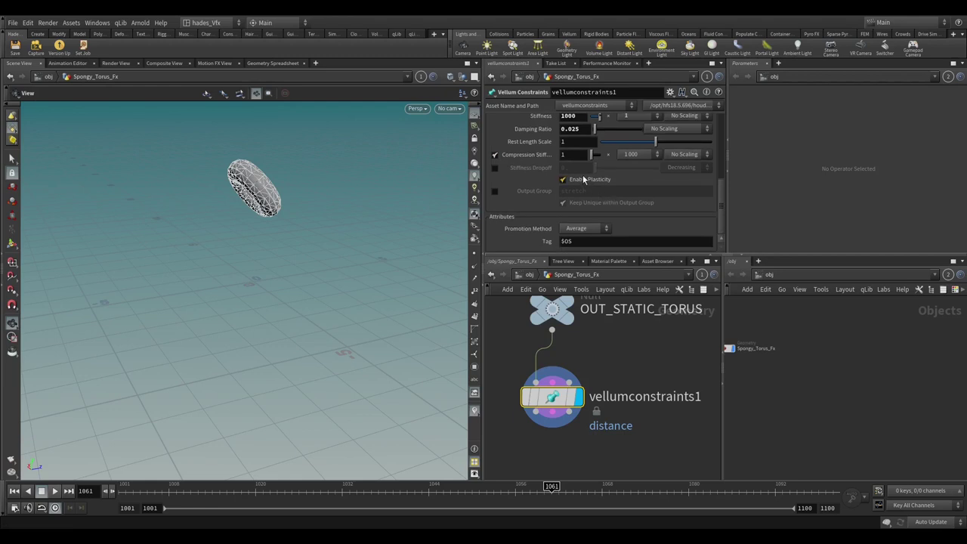
# - Enable plasticity with threshold 0.05, rate 2, hardening 1.05, and output to the stretch group
pyautogui.click(580, 179)
pyautogui.scroll(-3, 582, 198)
pyautogui.doubleClick(574, 148)
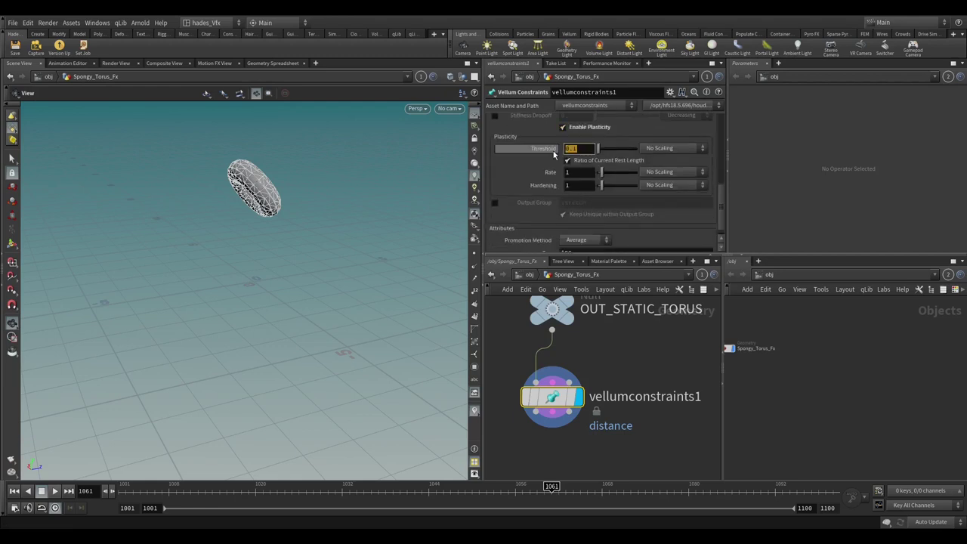
pyautogui.write('0.05')
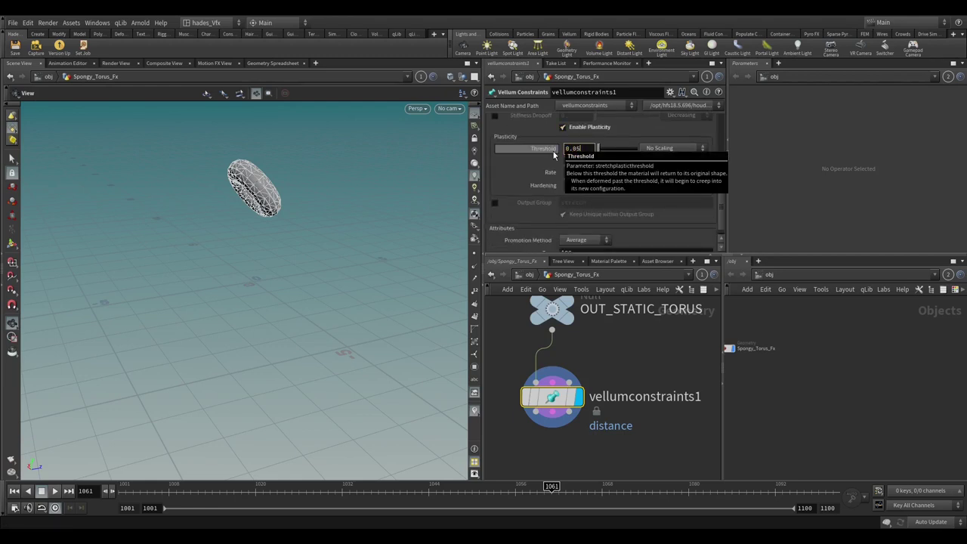
pyautogui.press('Return')
pyautogui.scroll(-1, 554, 154)
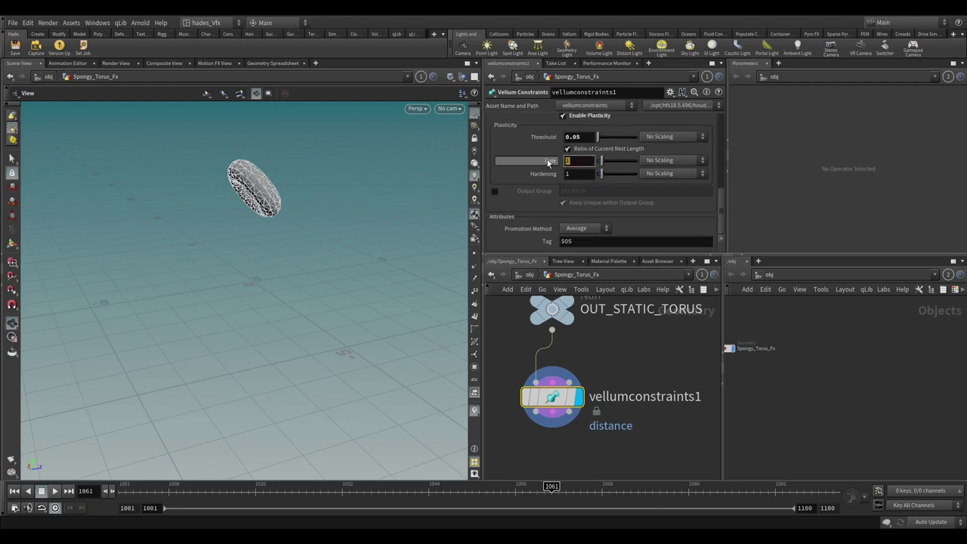
pyautogui.moveTo(547, 160)
pyautogui.press('Tab')
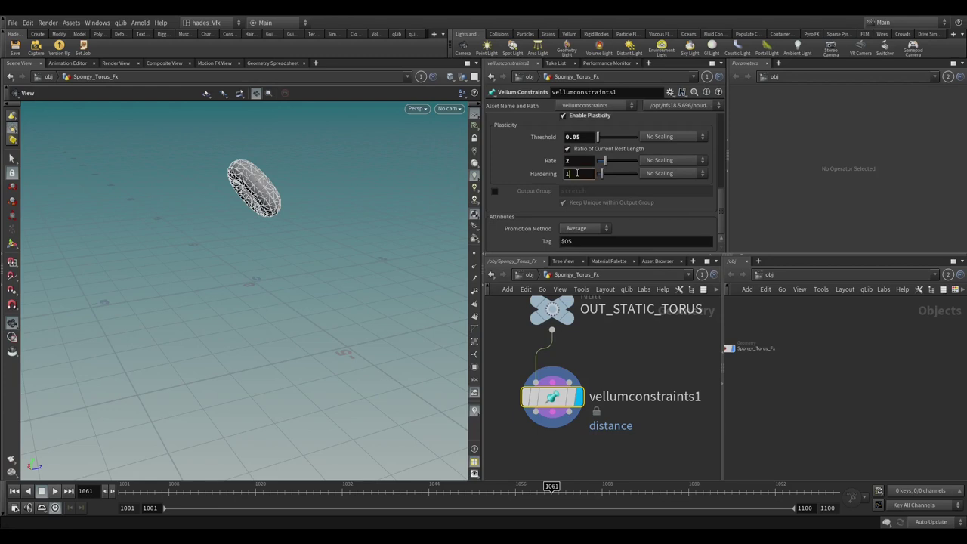
pyautogui.write('1.05')
pyautogui.press('Return')
pyautogui.click(495, 192)
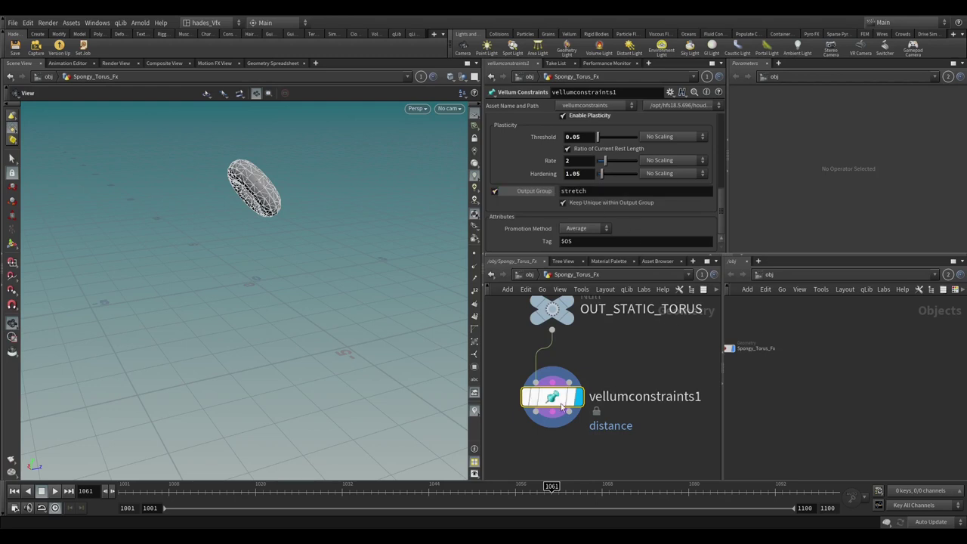
pyautogui.moveTo(562, 408); pyautogui.dragTo(554, 370, button='middle')
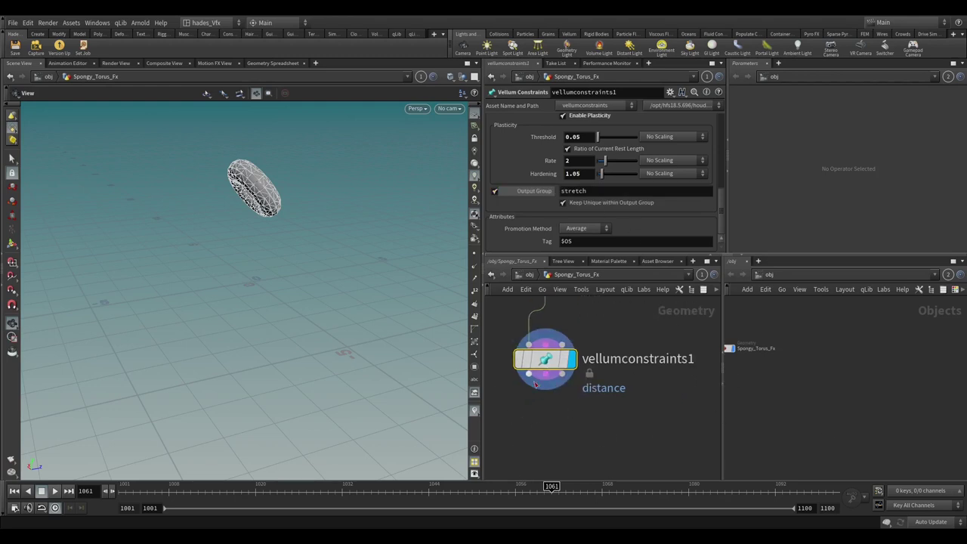
# - Add vellumconstraints2 below vellumconstraints1 and set its type to Bend Across Triangles
pyautogui.press('Tab')
pyautogui.click(544, 474)
pyautogui.click(541, 405)
pyautogui.moveTo(543, 404); pyautogui.dragTo(550, 367, button='middle')
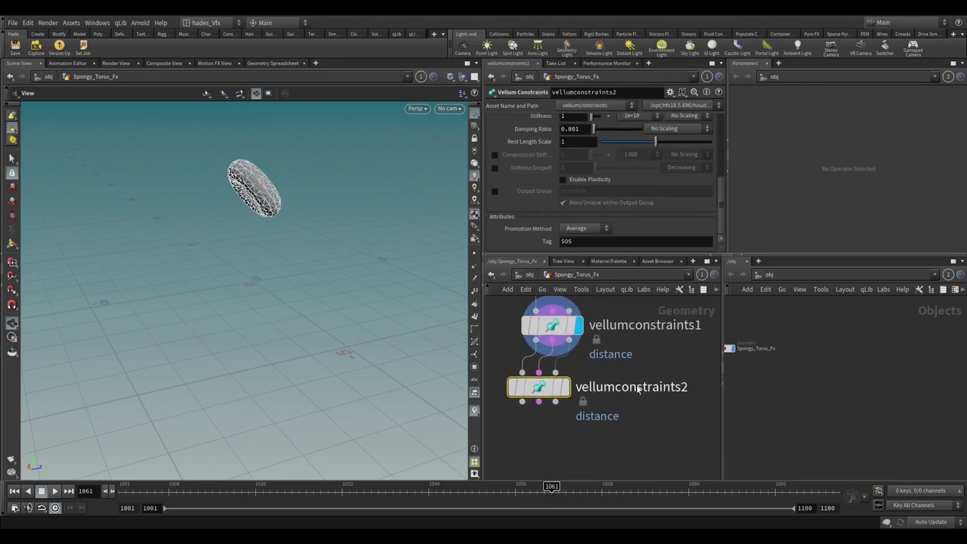
pyautogui.moveTo(558, 409); pyautogui.dragTo(564, 423)
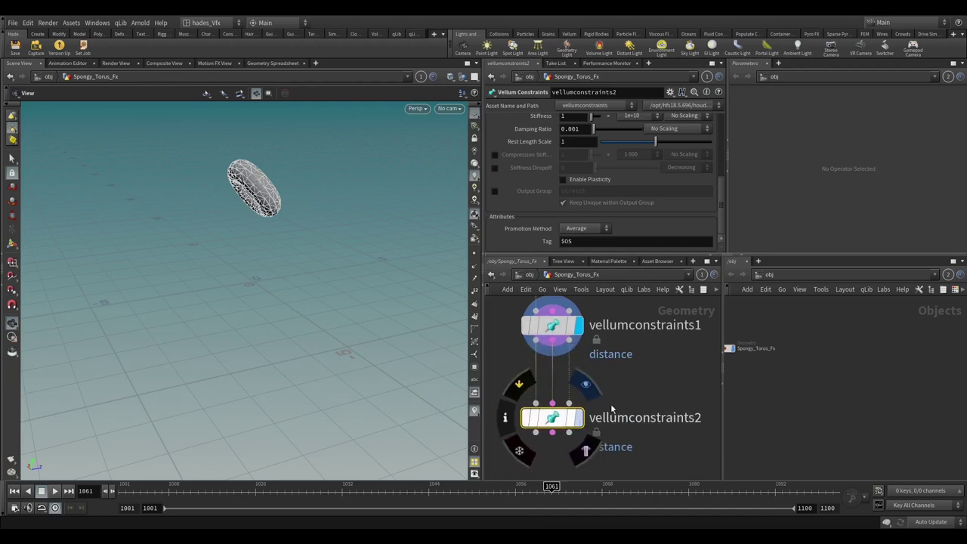
pyautogui.scroll(-3, 611, 404)
pyautogui.doubleClick(654, 397)
pyautogui.scroll(2, 574, 174)
pyautogui.scroll(3, 574, 174)
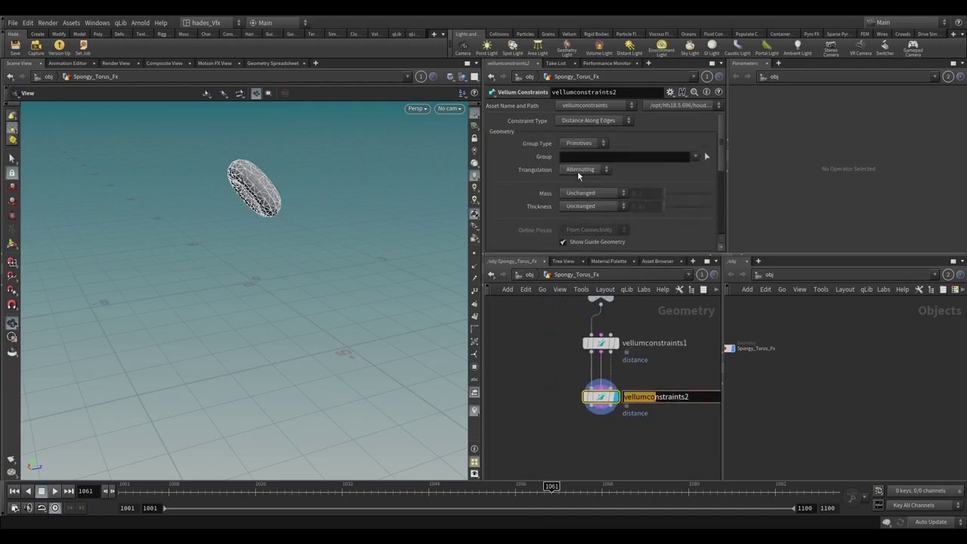
pyautogui.click(582, 122)
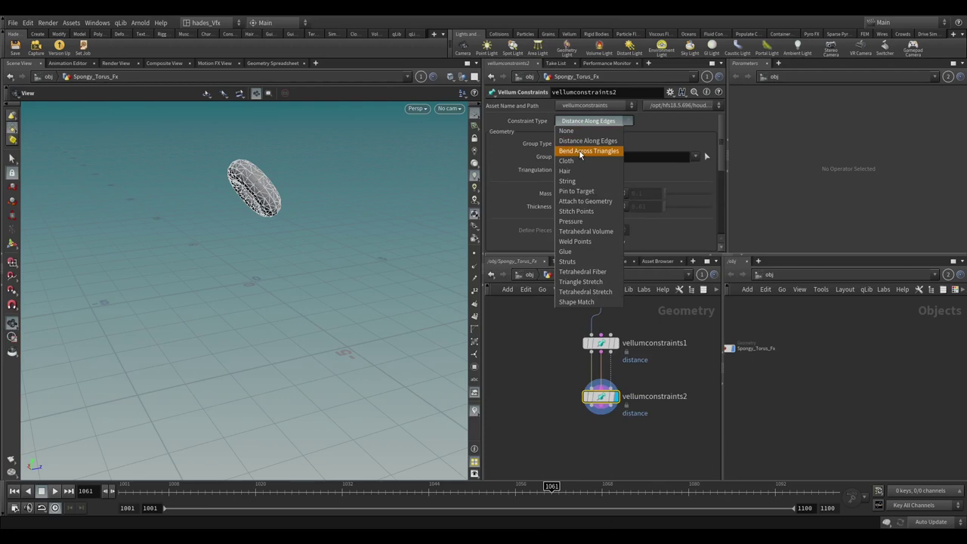
pyautogui.click(586, 151)
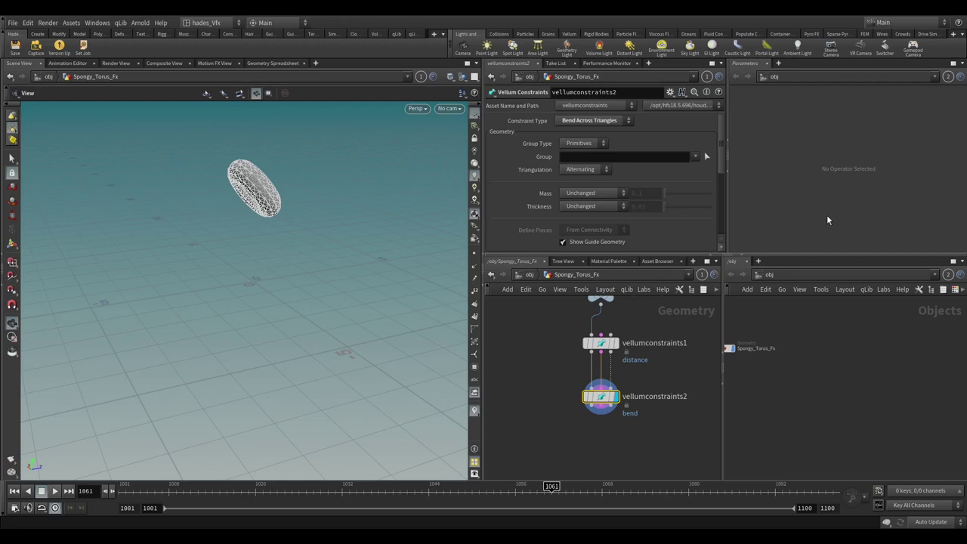
pyautogui.scroll(-3, 680, 178)
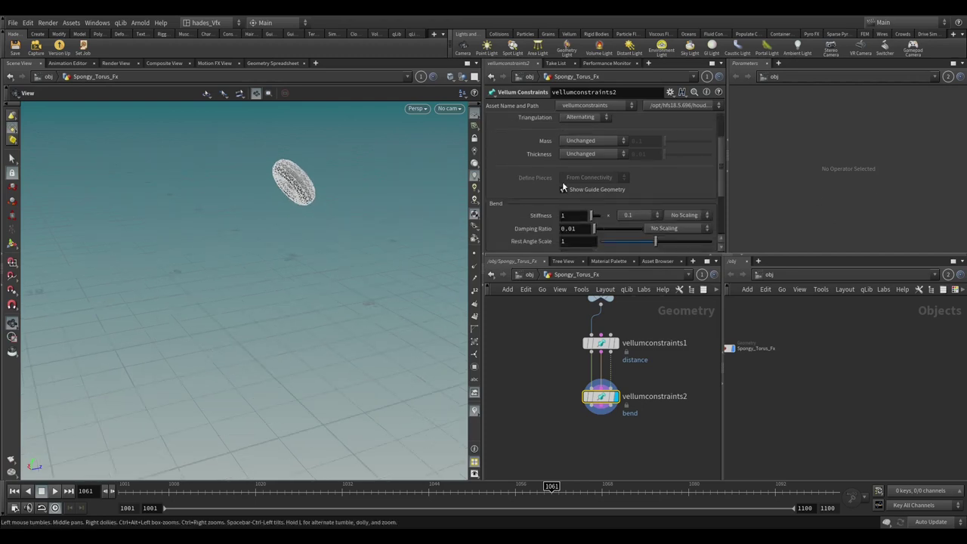
# - Set the bend stiffness multiplier to 1 and enable plasticity with threshold 1
pyautogui.click(635, 215)
pyautogui.click(627, 328)
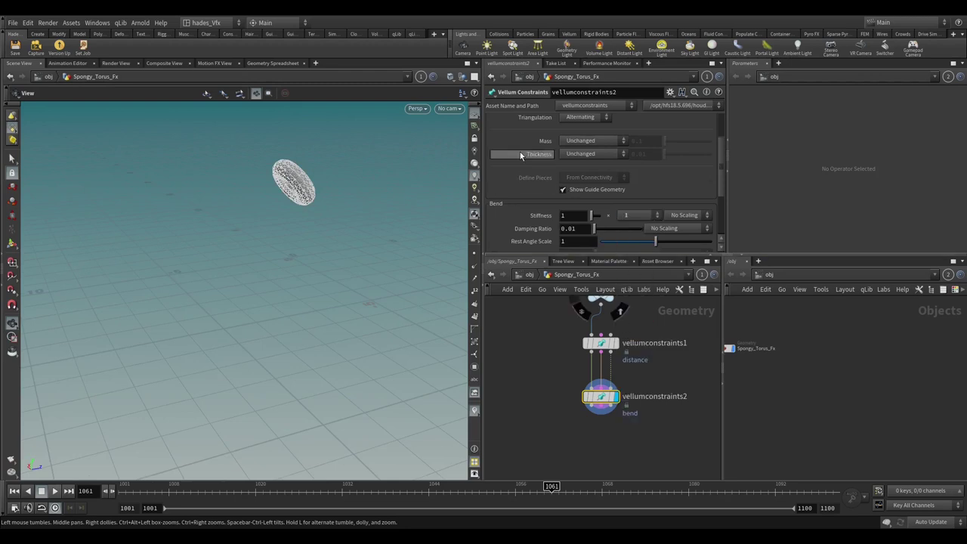
pyautogui.scroll(-1, 520, 152)
pyautogui.scroll(-1, 541, 221)
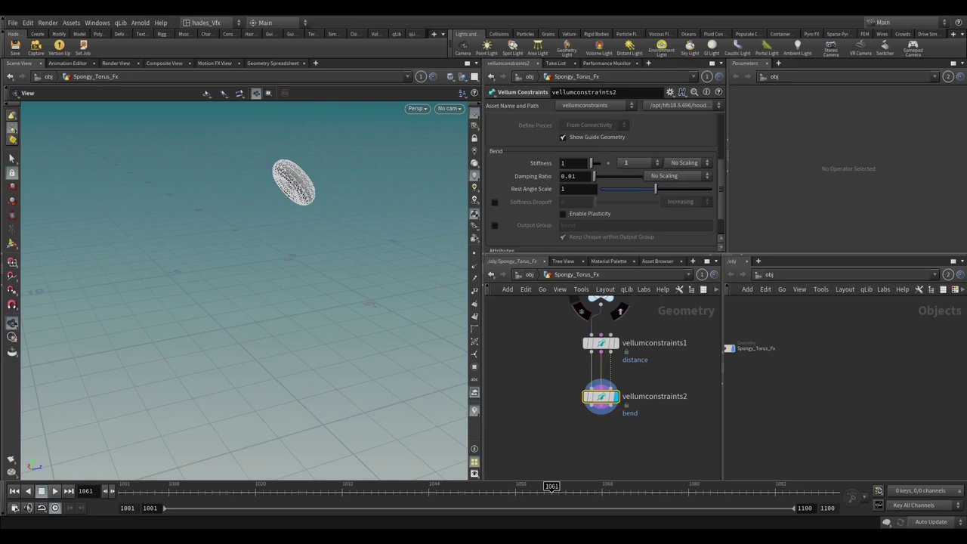
pyautogui.scroll(-1, 578, 176)
pyautogui.click(582, 180)
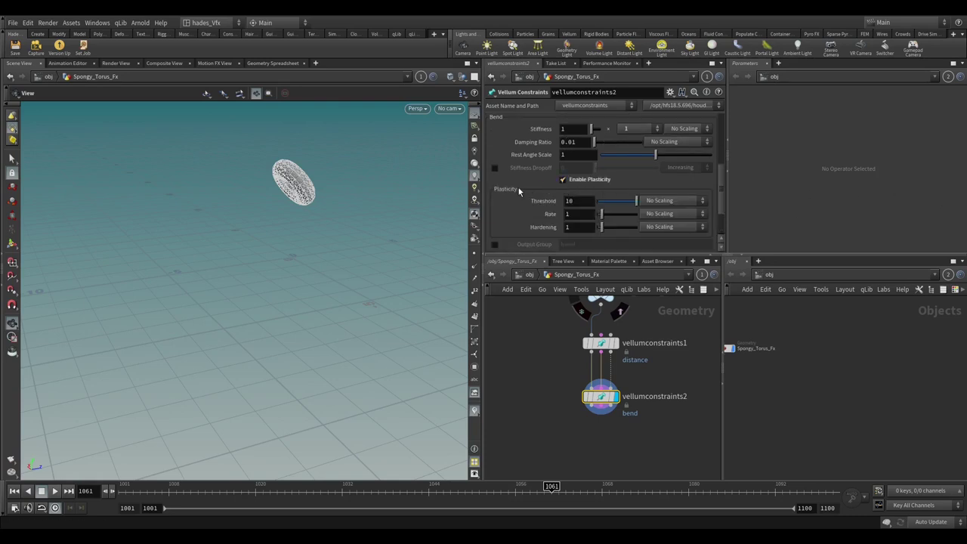
pyautogui.doubleClick(575, 201)
pyautogui.write('1')
pyautogui.press('Return')
# - Set plasticity rate 2 and hardening 1.05, and output the constraints to the bend group
pyautogui.doubleClick(575, 214)
pyautogui.write('2')
pyautogui.press('Return')
pyautogui.click(577, 226)
pyautogui.write('.05')
pyautogui.press('Return')
pyautogui.click(494, 244)
pyautogui.scroll(-2, 540, 234)
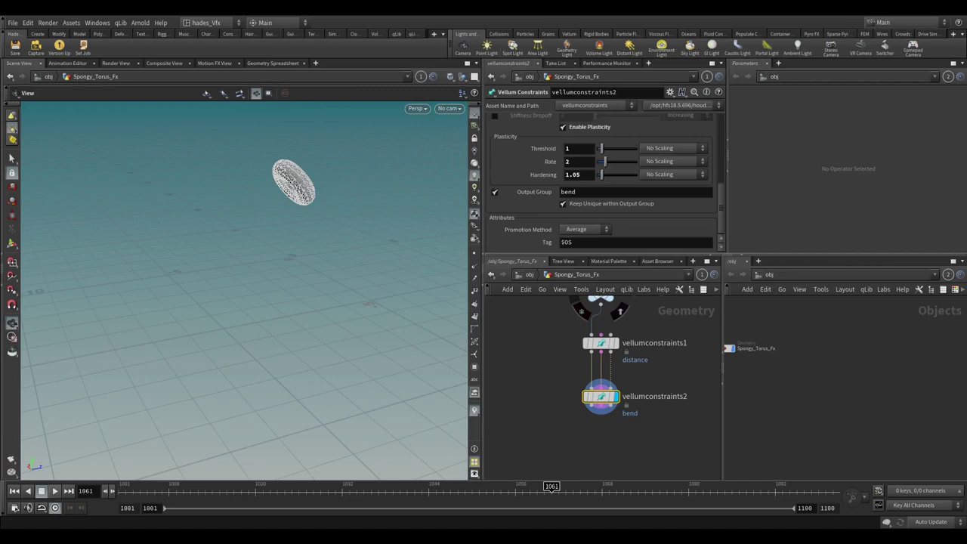
pyautogui.press('Tab')
# - Add vellumsolver1 below vellumconstraints2 and wire the constraints into its Constraint Geometry input
pyautogui.write('vell')
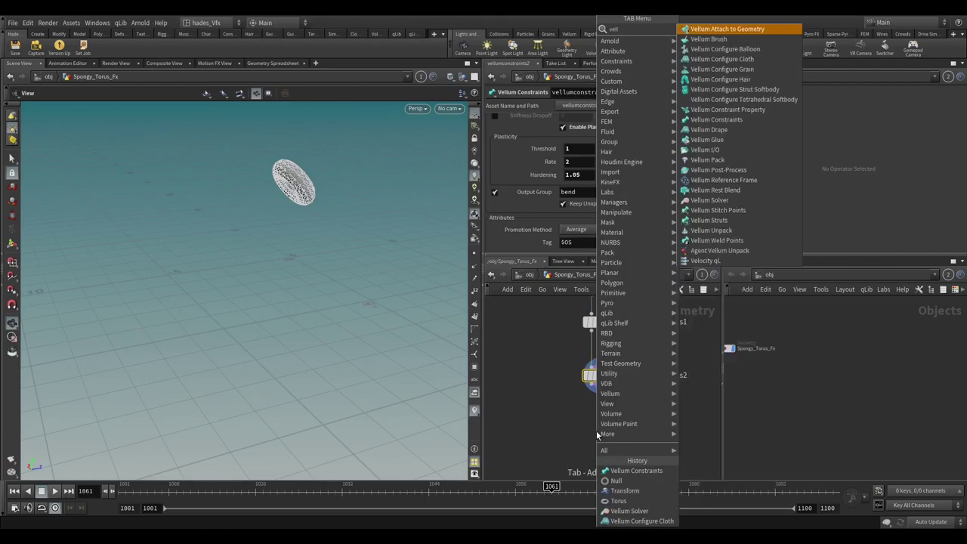
pyautogui.write('um sol')
pyautogui.press('Return')
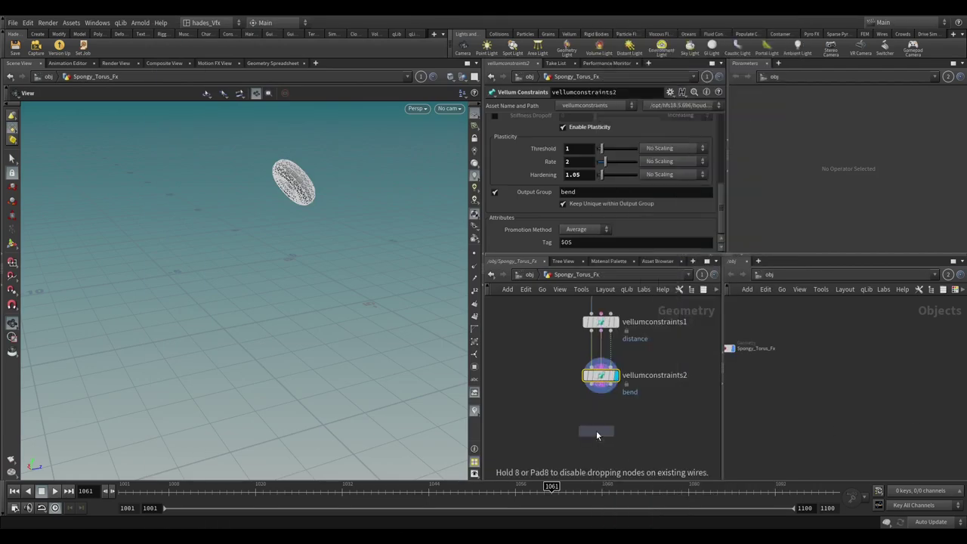
pyautogui.click(597, 434)
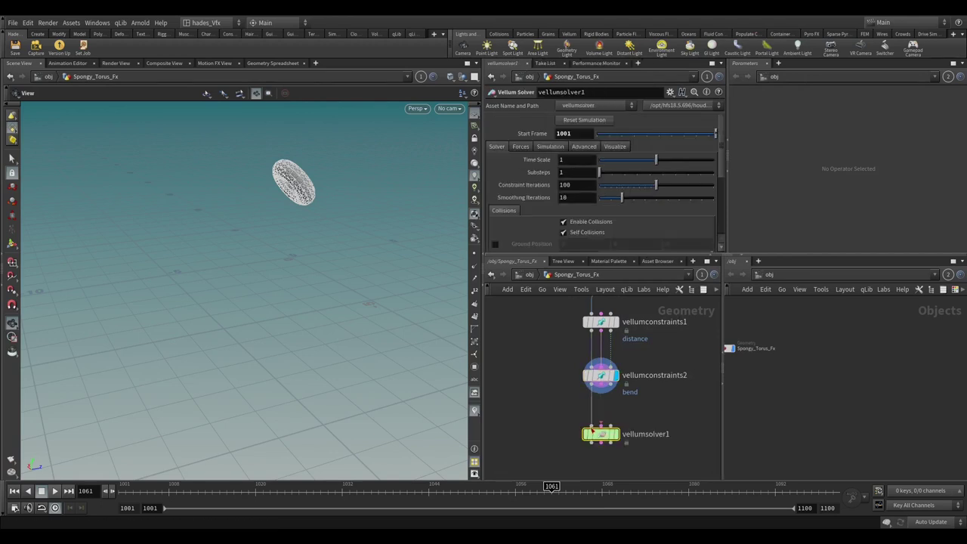
pyautogui.moveTo(600, 426); pyautogui.dragTo(600, 415)
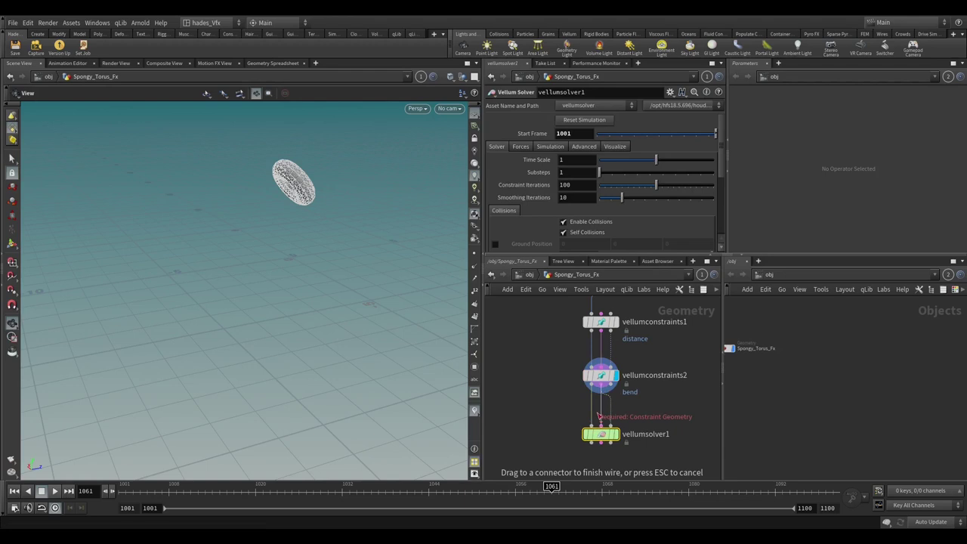
pyautogui.moveTo(598, 415); pyautogui.dragTo(600, 424)
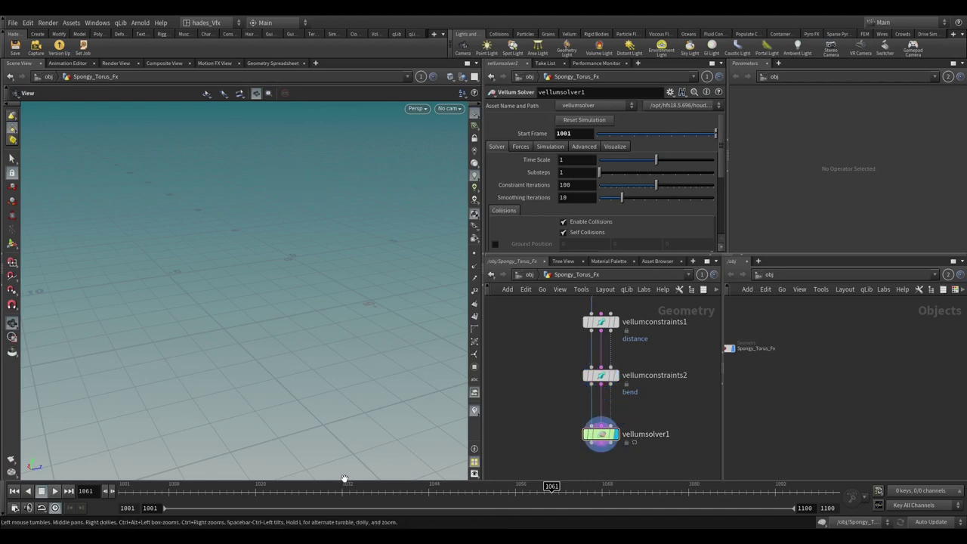
# - Turn on the solver's ground plane and play the simulation to watch the torus fall
pyautogui.press('g')
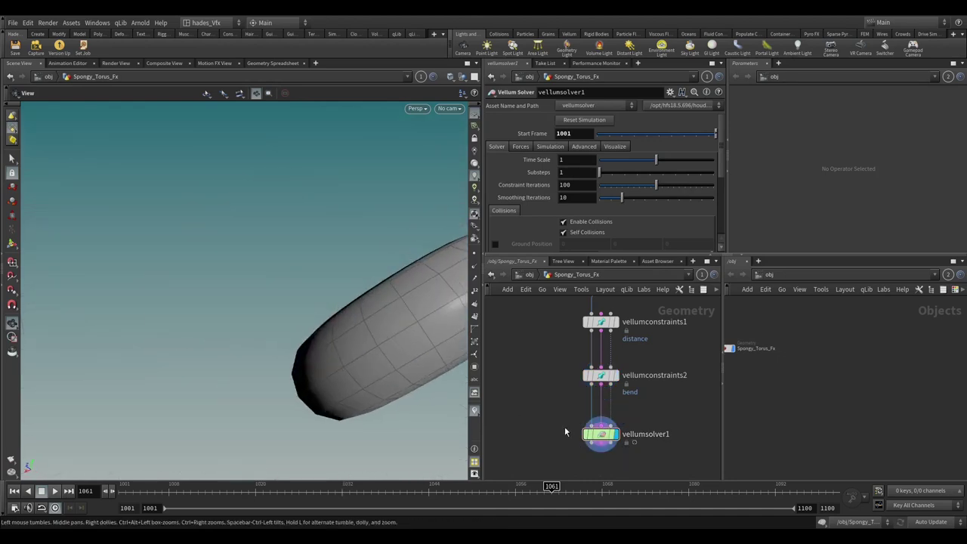
pyautogui.click(495, 244)
pyautogui.hotkey('ctrl', 'Up')
pyautogui.press('h')
pyautogui.scroll(-3, 249, 318)
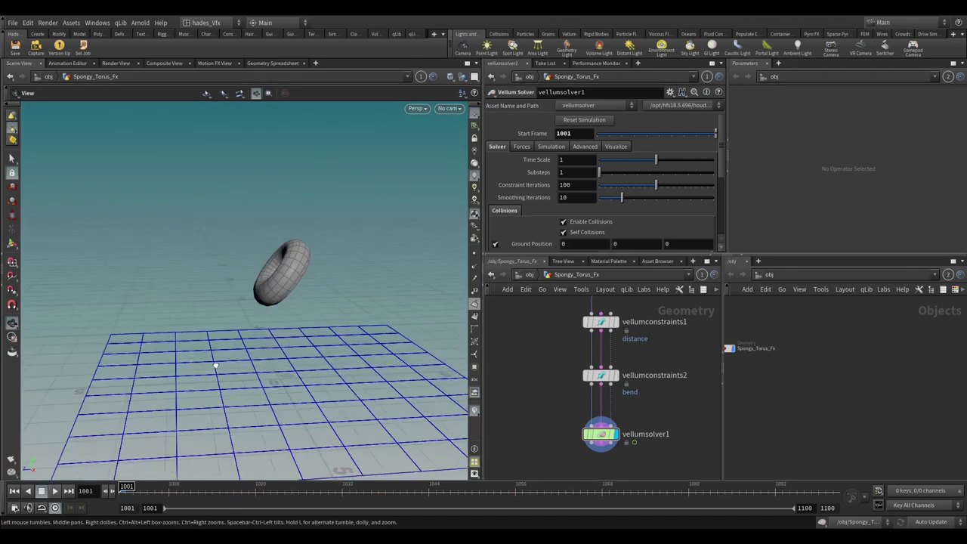
pyautogui.moveTo(215, 366); pyautogui.dragTo(206, 363)
pyautogui.click(54, 491)
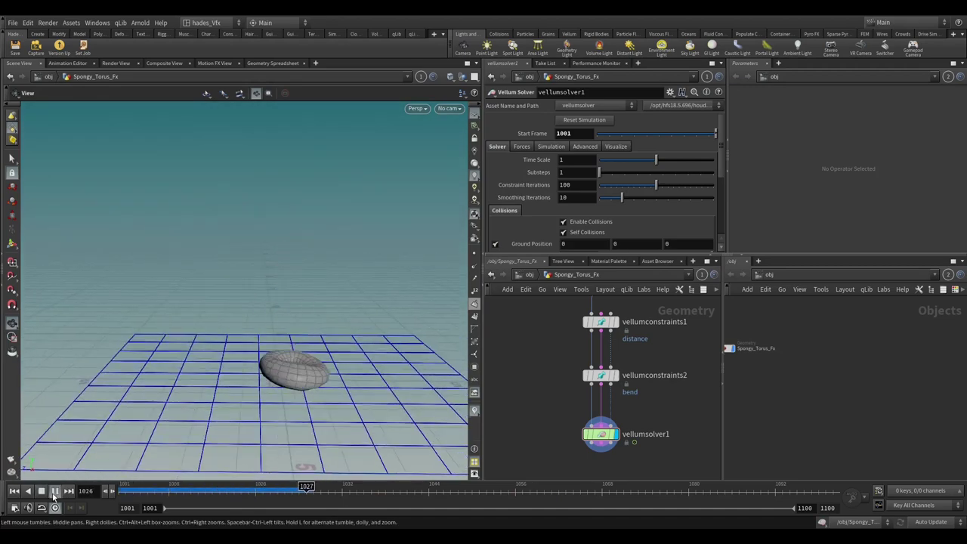
pyautogui.moveTo(227, 390); pyautogui.dragTo(266, 395)
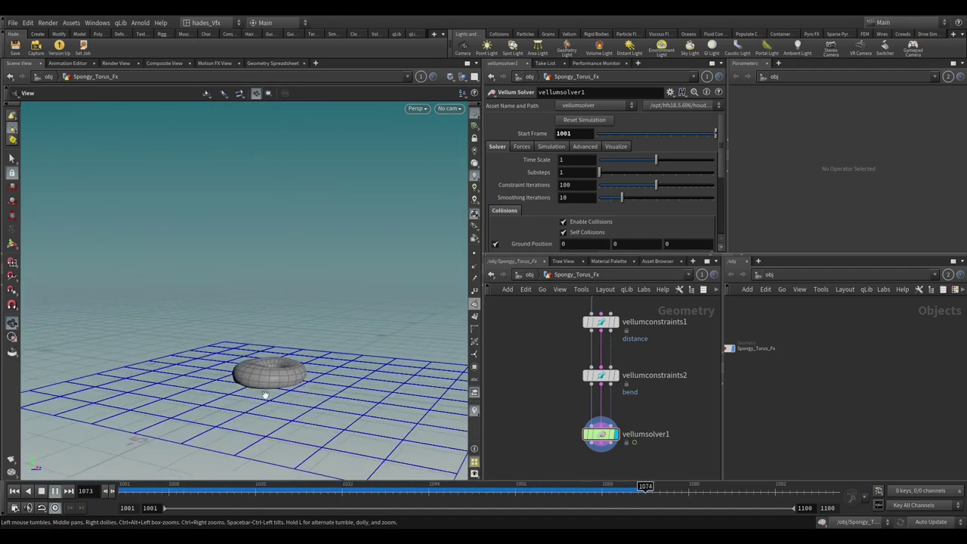
pyautogui.scroll(3, 265, 394)
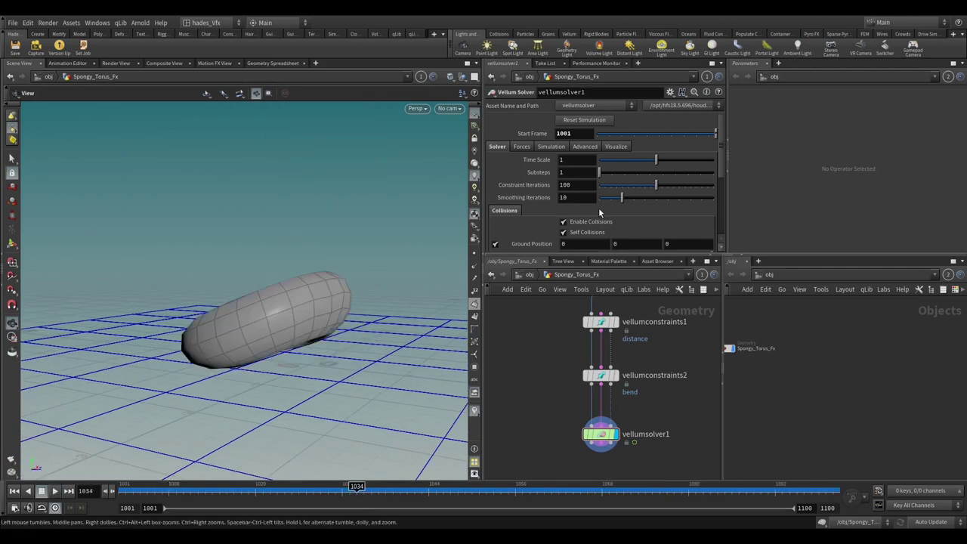
# - Set Max Acceleration to 100 in the Advanced settings, then return to the Solver settings
pyautogui.click(585, 146)
pyautogui.scroll(-1, 558, 187)
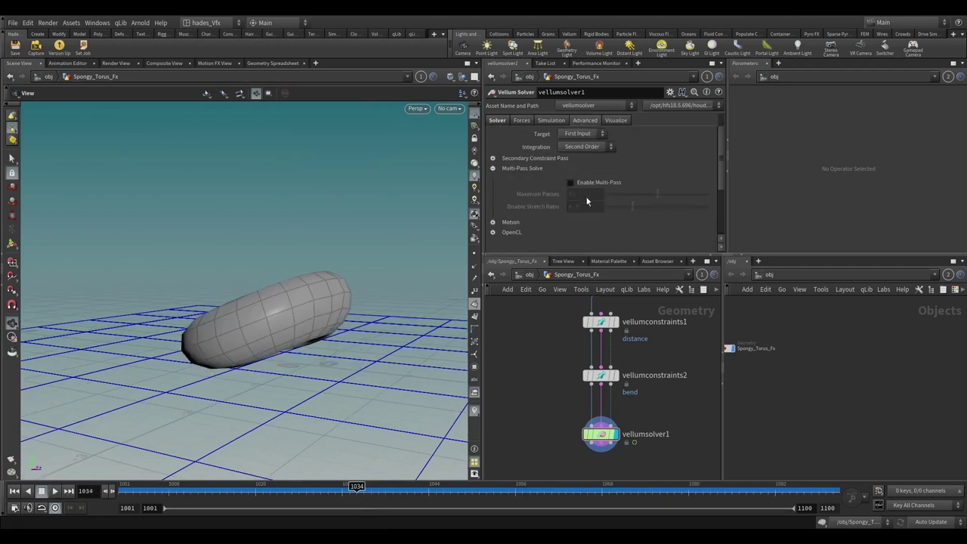
pyautogui.click(520, 168)
pyautogui.click(511, 179)
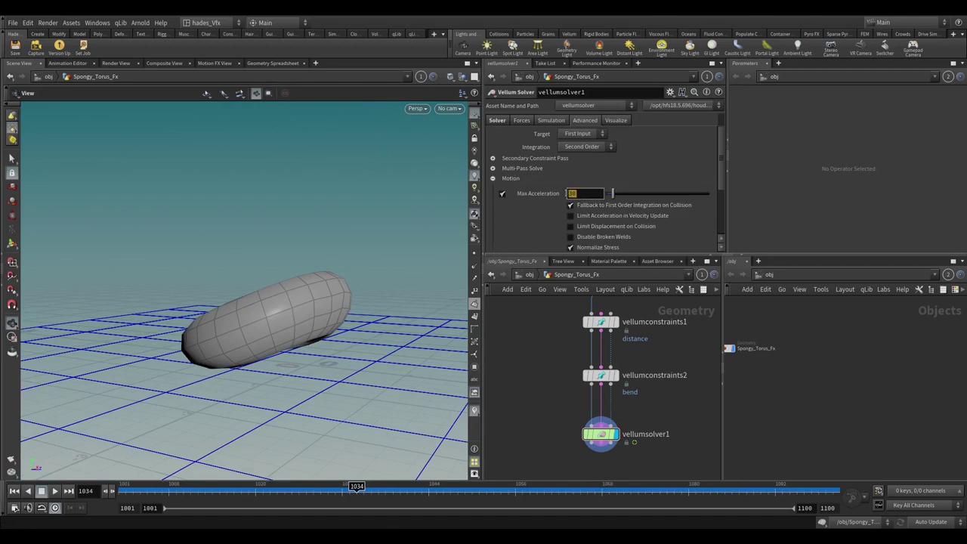
pyautogui.press('Return')
pyautogui.scroll(-2, 530, 221)
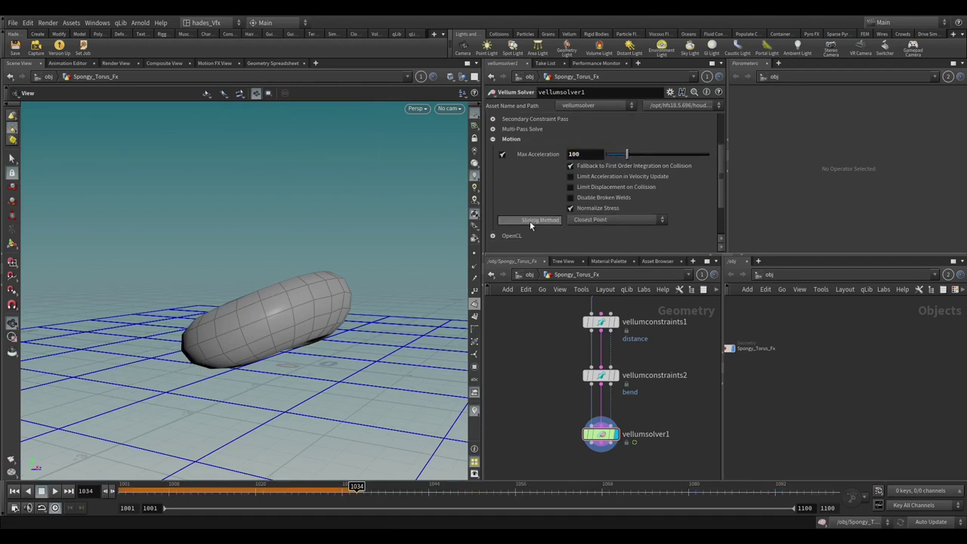
pyautogui.scroll(2, 611, 207)
pyautogui.click(497, 133)
pyautogui.scroll(1, 630, 187)
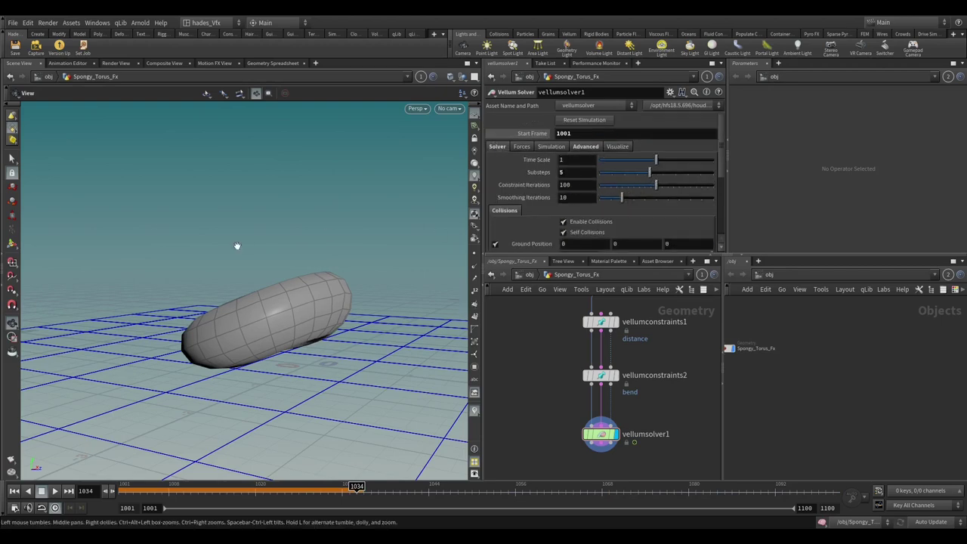
# - Replay the Vellum simulation to watch the torus squash, then select vellumconstraints2 to show Plasticity settings
pyautogui.moveTo(207, 243); pyautogui.dragTo(68, 393)
pyautogui.click(53, 491)
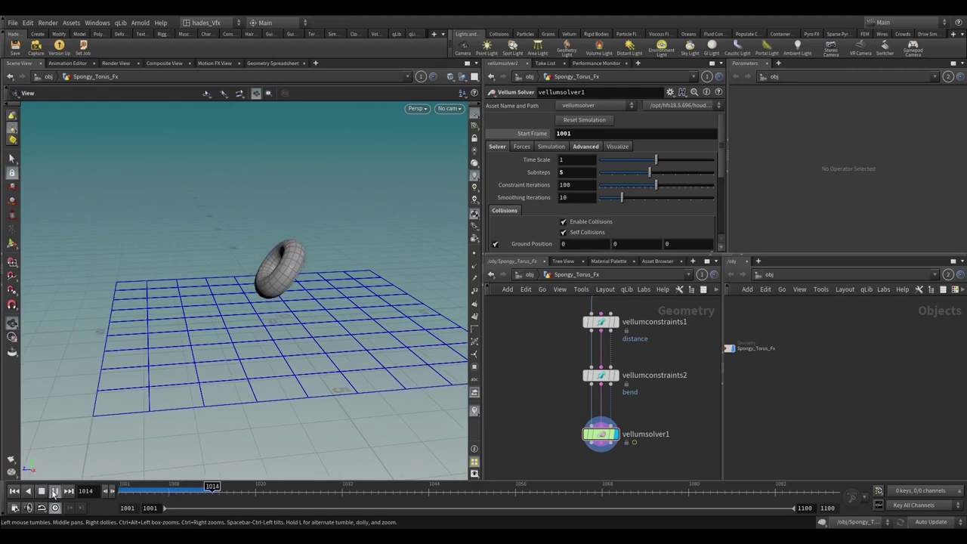
pyautogui.moveTo(201, 361); pyautogui.dragTo(284, 273)
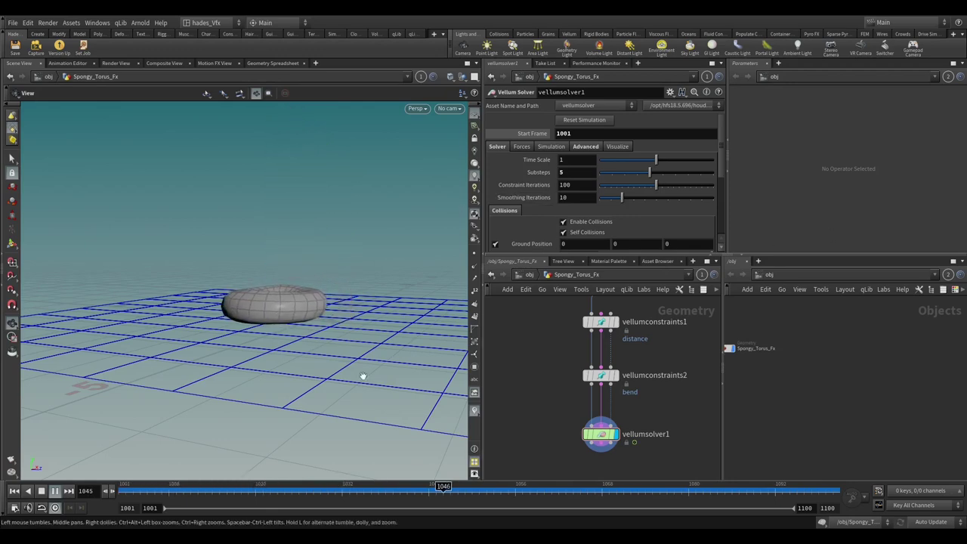
pyautogui.moveTo(362, 376); pyautogui.dragTo(373, 446)
pyautogui.moveTo(616, 386); pyautogui.dragTo(527, 323)
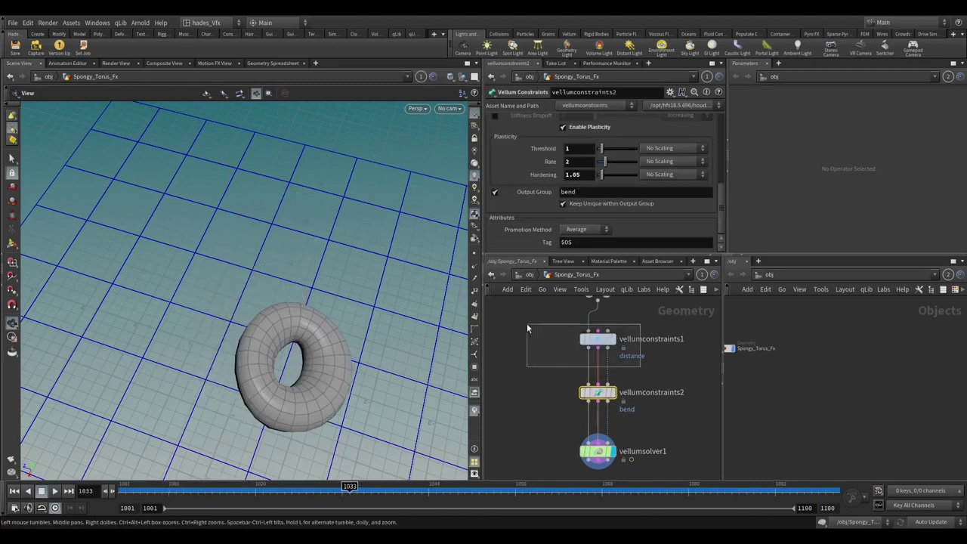
# - Replay with Compression Stiffness off on vellumconstraints1, then turn it back on
pyautogui.scroll(-3, 548, 170)
pyautogui.click(495, 157)
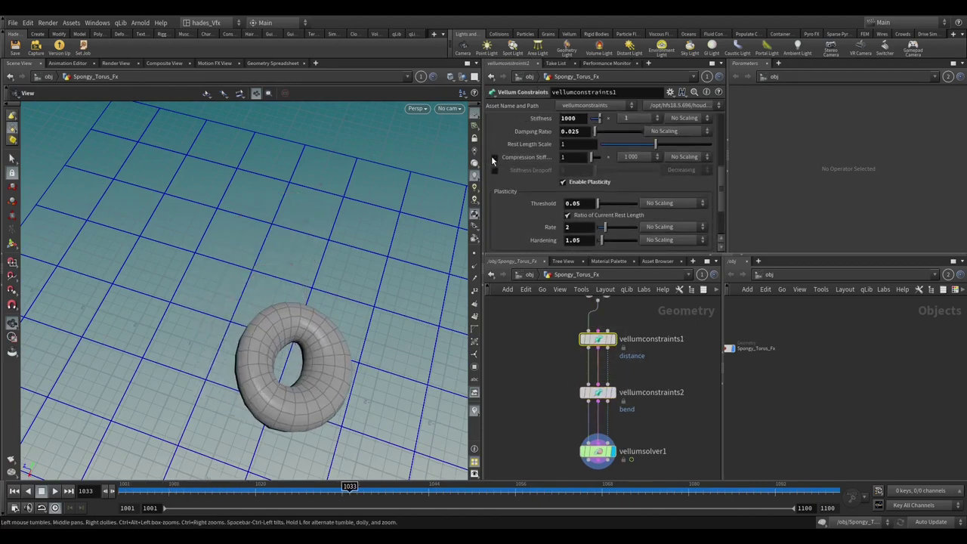
pyautogui.moveTo(281, 296); pyautogui.dragTo(319, 423)
pyautogui.click(14, 491)
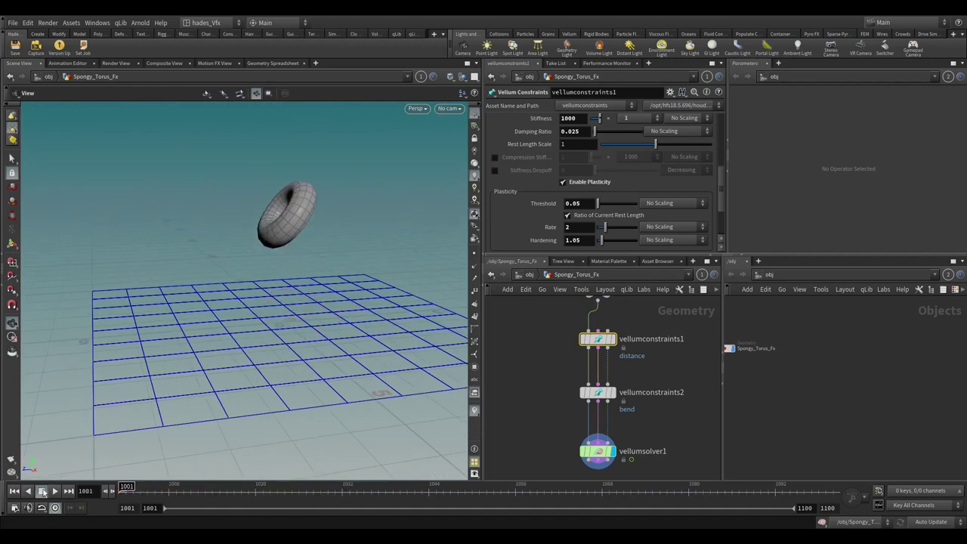
pyautogui.click(55, 491)
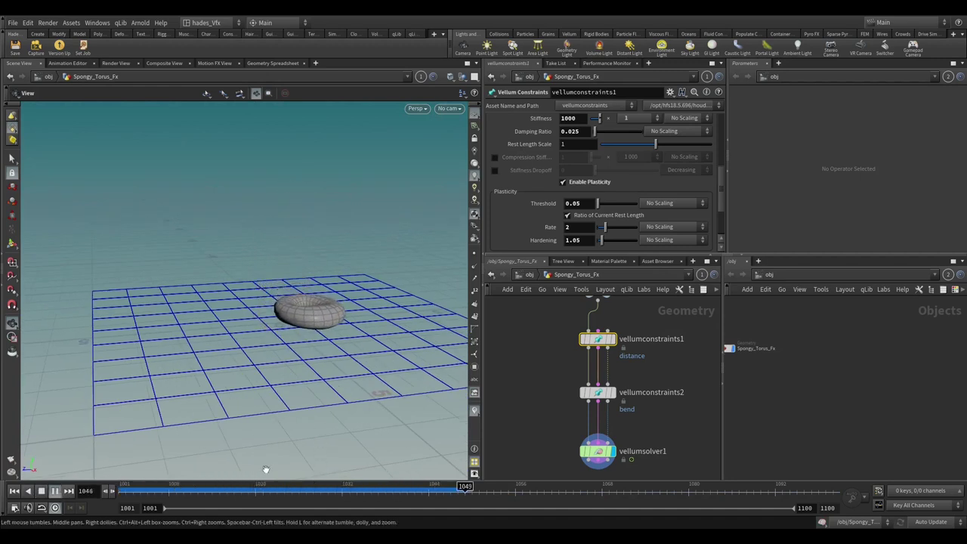
pyautogui.click(291, 486)
pyautogui.click(495, 157)
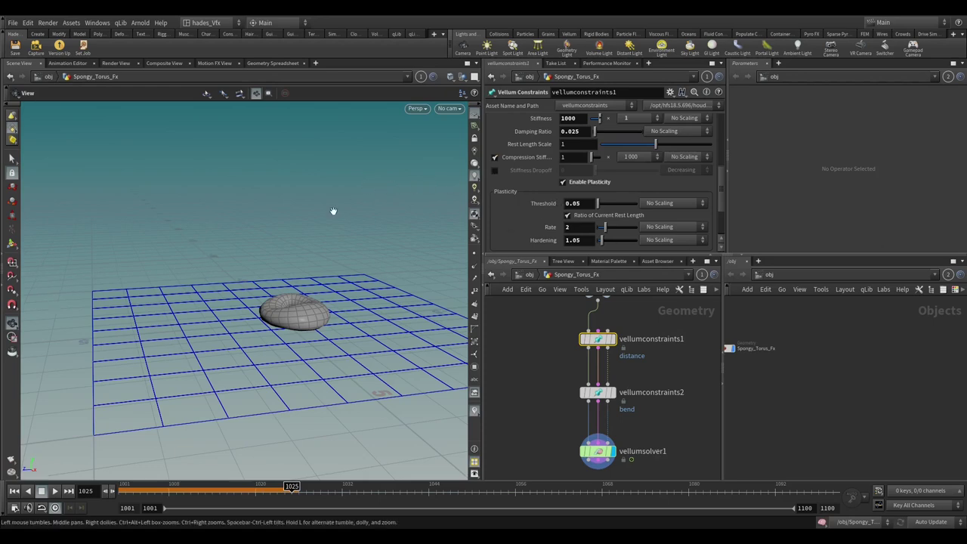
# - Set vellumsolver1 Substeps to 1 and replay to see the torus deform more on impact
pyautogui.press('g')
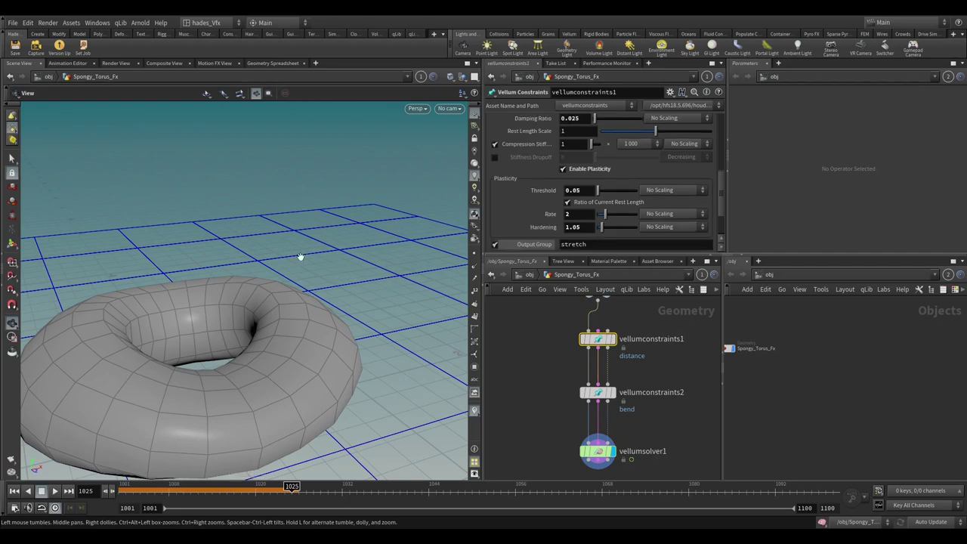
pyautogui.scroll(-2, 302, 259)
pyautogui.scroll(-3, 566, 362)
pyautogui.scroll(3, 614, 316)
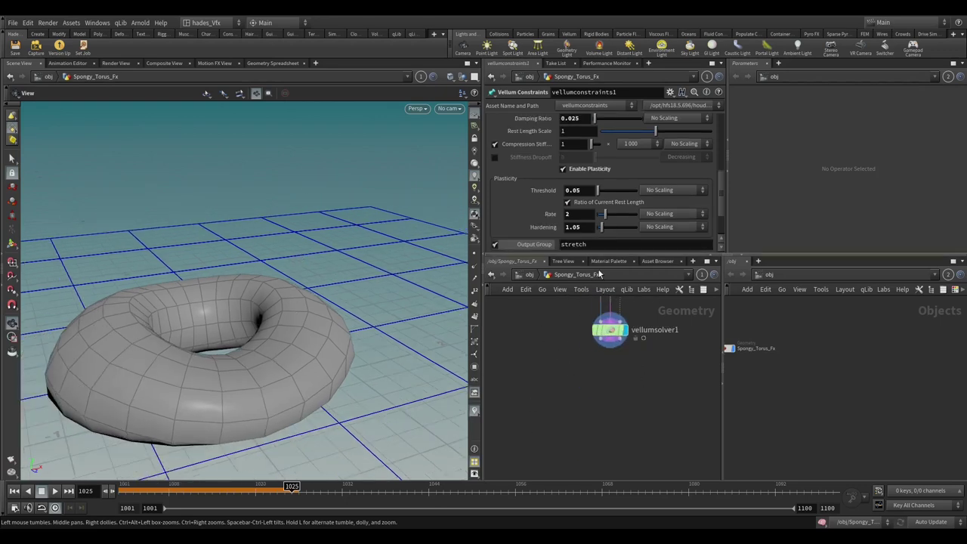
pyautogui.click(611, 330)
pyautogui.moveTo(319, 259); pyautogui.dragTo(123, 486)
pyautogui.hotkey('ctrl', 'z')
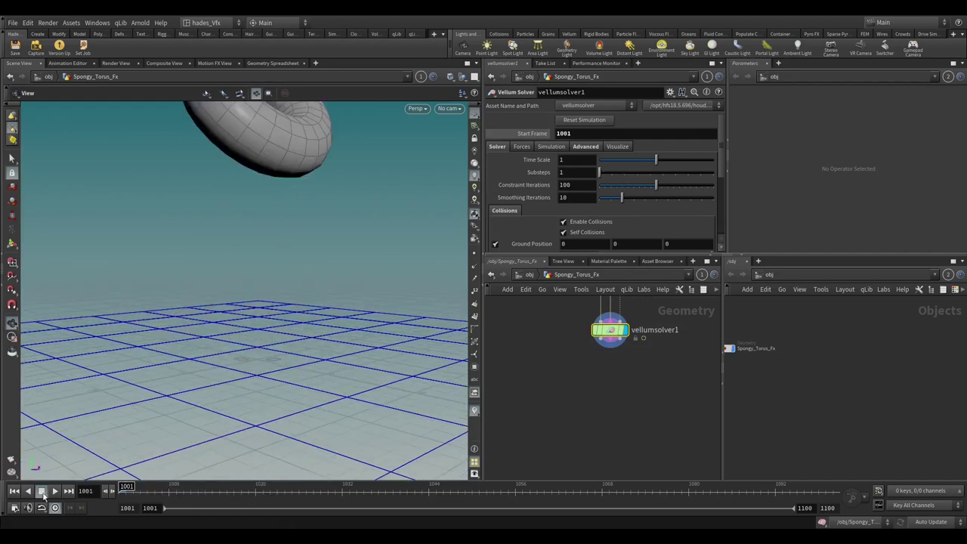
pyautogui.click(55, 492)
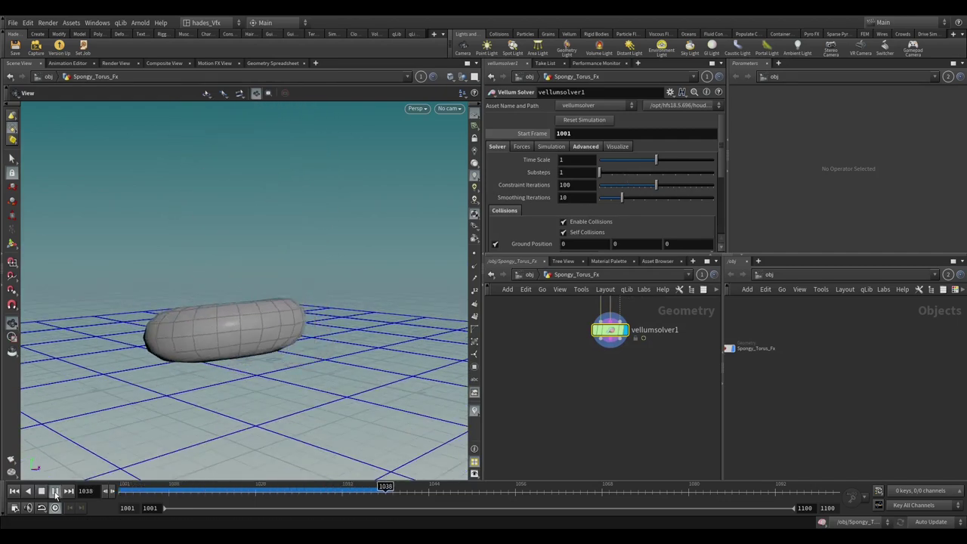
pyautogui.moveTo(201, 339); pyautogui.dragTo(108, 396)
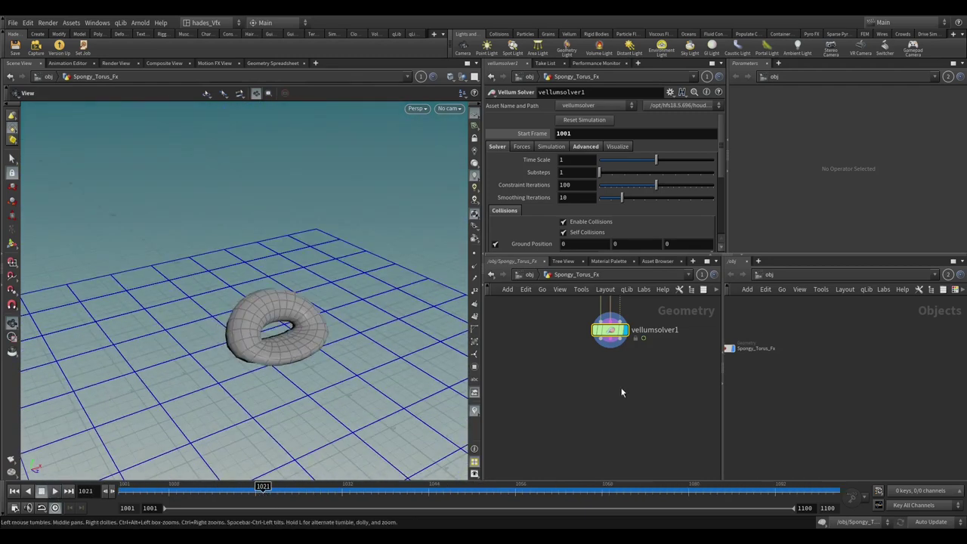
pyautogui.scroll(1, 627, 365)
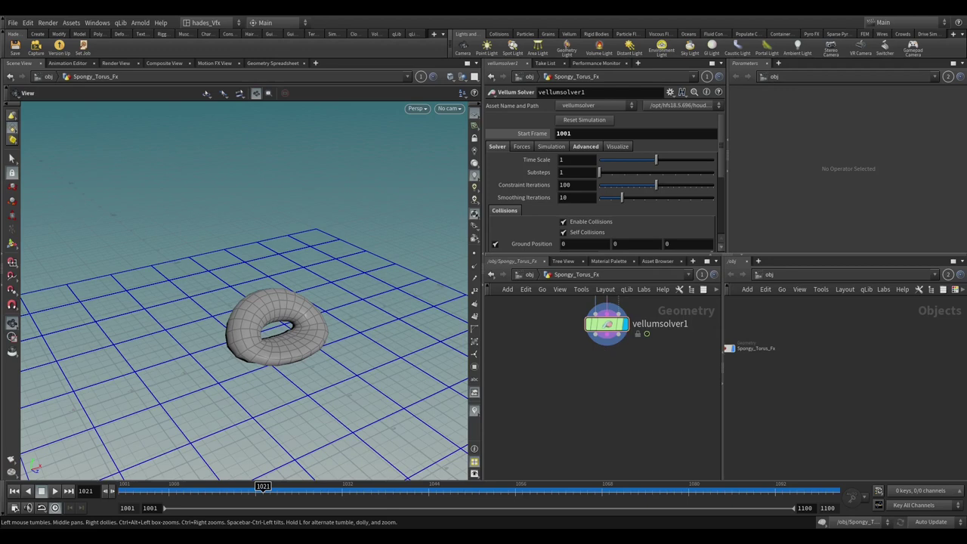
# - Place an unconnected Point Deform node below the Vellum solver
pyautogui.press('Tab')
pyautogui.write('poi')
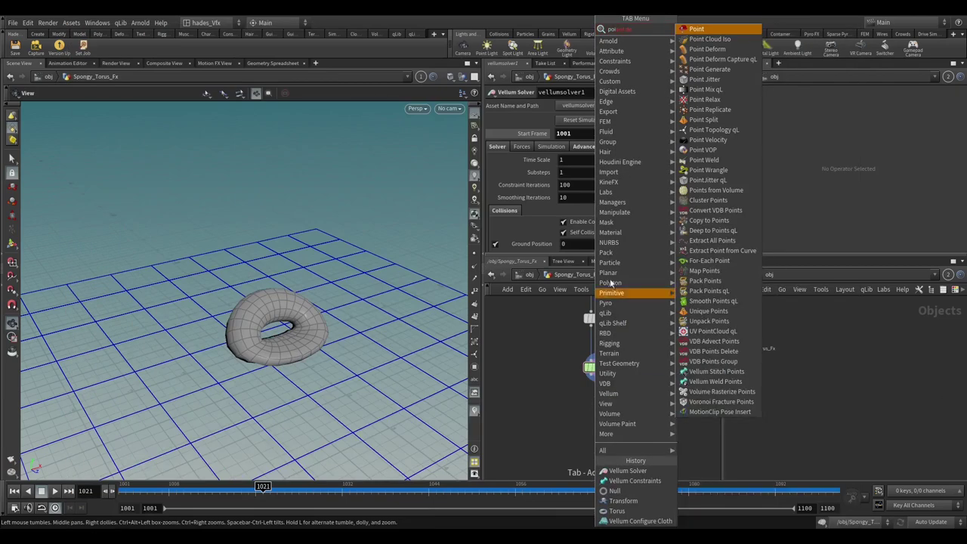
pyautogui.click(707, 48)
pyautogui.click(566, 421)
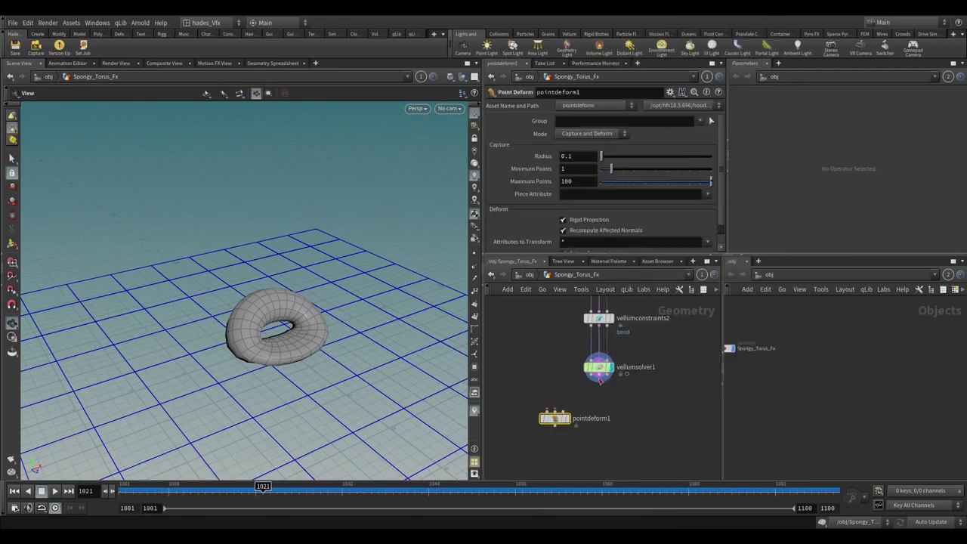
pyautogui.moveTo(599, 381); pyautogui.dragTo(545, 413)
pyautogui.press('Escape')
pyautogui.moveTo(633, 415); pyautogui.dragTo(633, 380, button='middle')
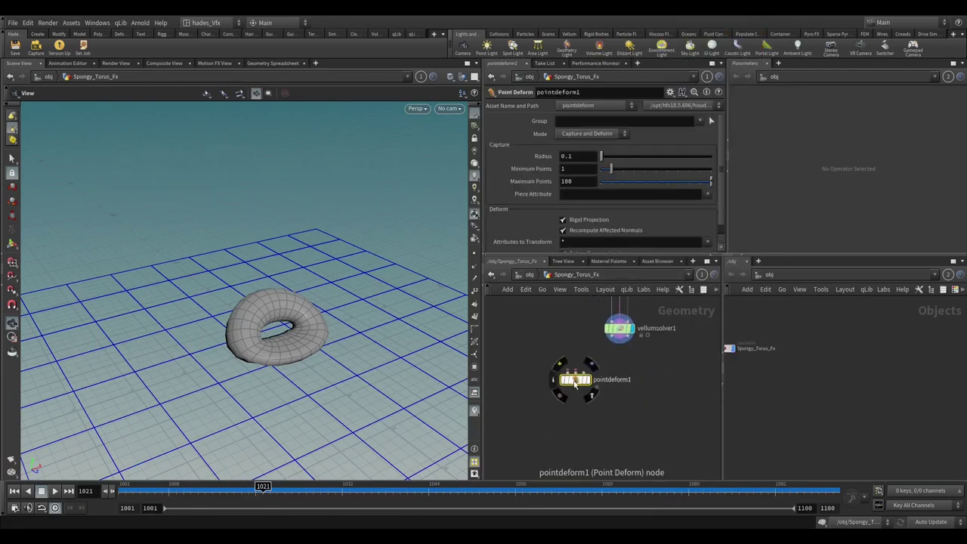
pyautogui.moveTo(572, 378); pyautogui.dragTo(572, 432)
# - Add a Clean node wired under vellumsolver1
pyautogui.press('Tab')
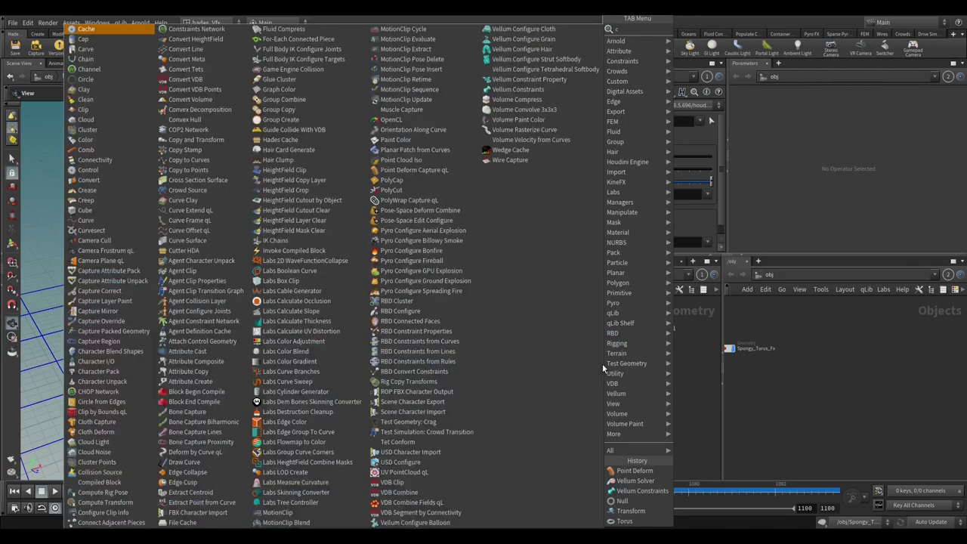
pyautogui.write('clean')
pyautogui.press('Return')
pyautogui.click(602, 364)
# - Make clean1 remove all attributes and all groups
pyautogui.scroll(3, 602, 368)
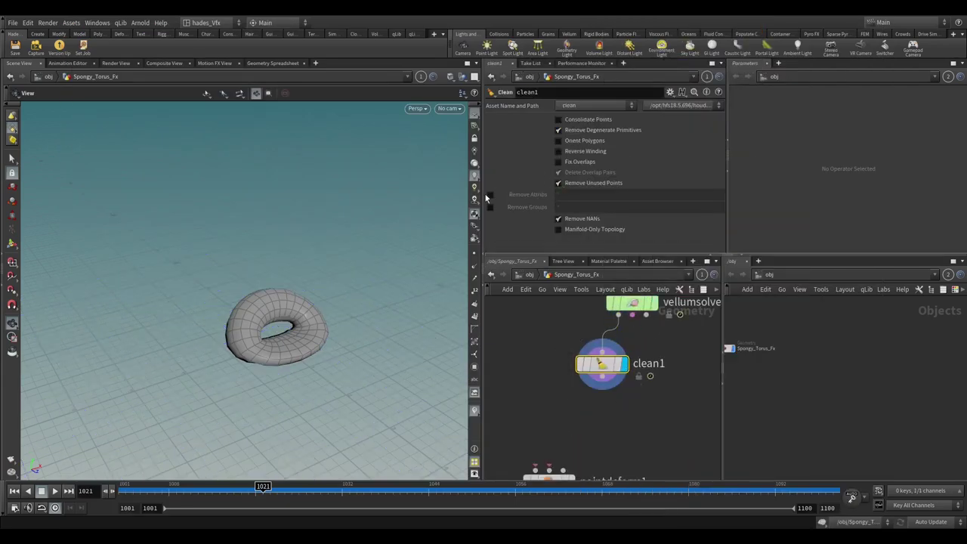
pyautogui.click(490, 195)
pyautogui.middleClick(598, 365)
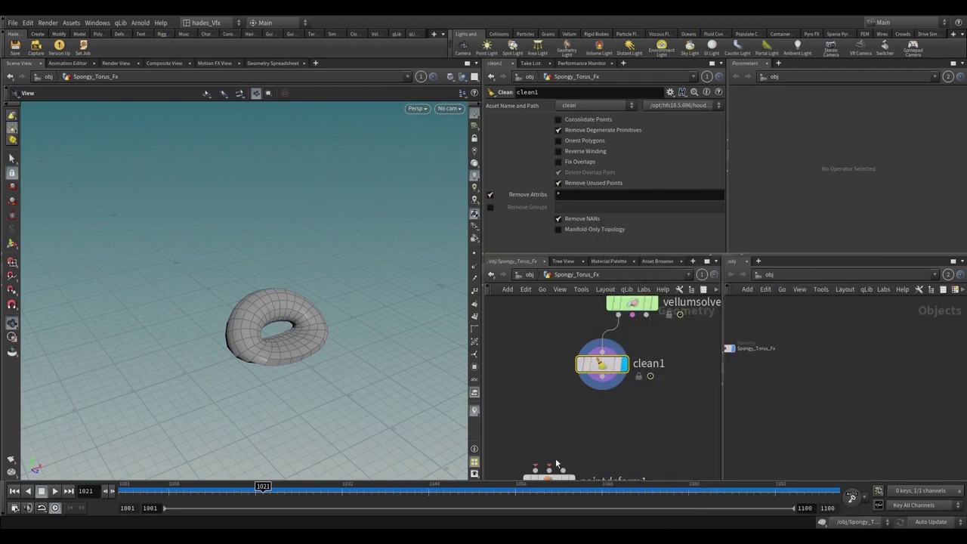
pyautogui.click(491, 207)
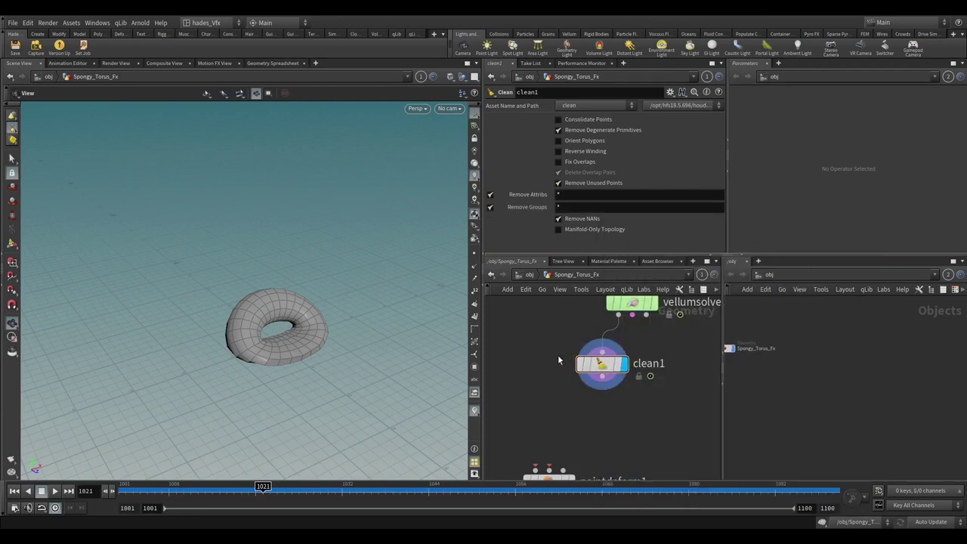
pyautogui.middleClick(609, 370)
# - Add a Time Shift after clean1 frozen at frame 1001 and wire it into pointdeform1
pyautogui.scroll(1, 613, 356)
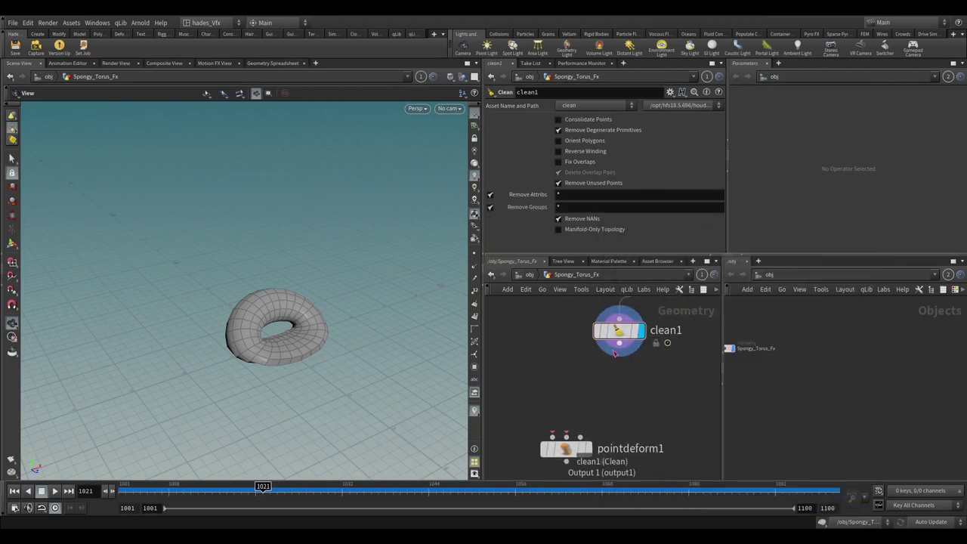
pyautogui.click(616, 353)
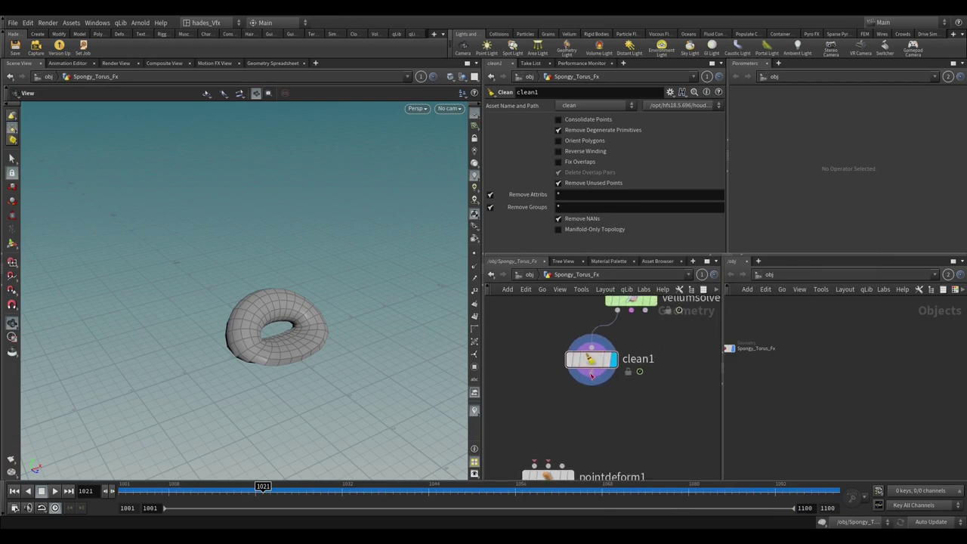
pyautogui.press('Tab')
pyautogui.write('timeshift')
pyautogui.press('Return')
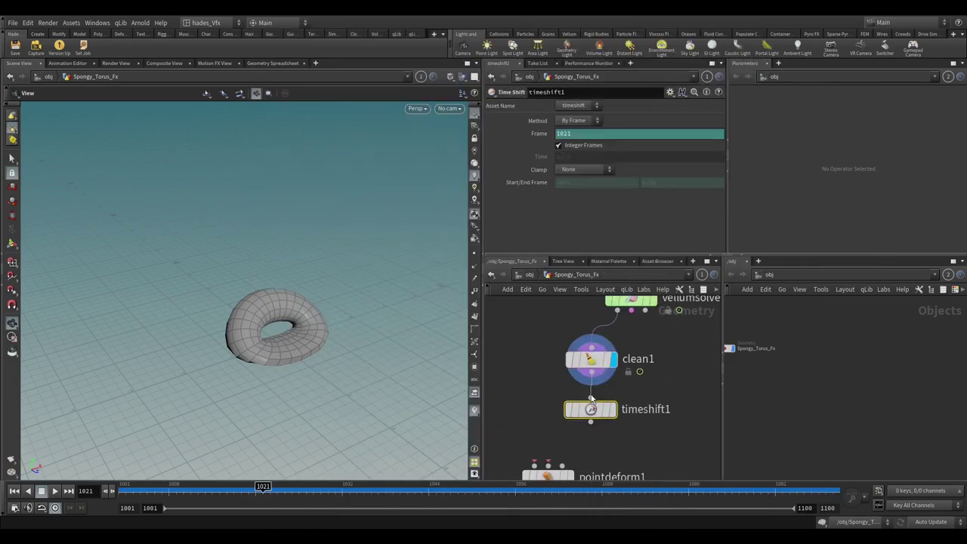
pyautogui.hotkey('ctrl', 'Up')
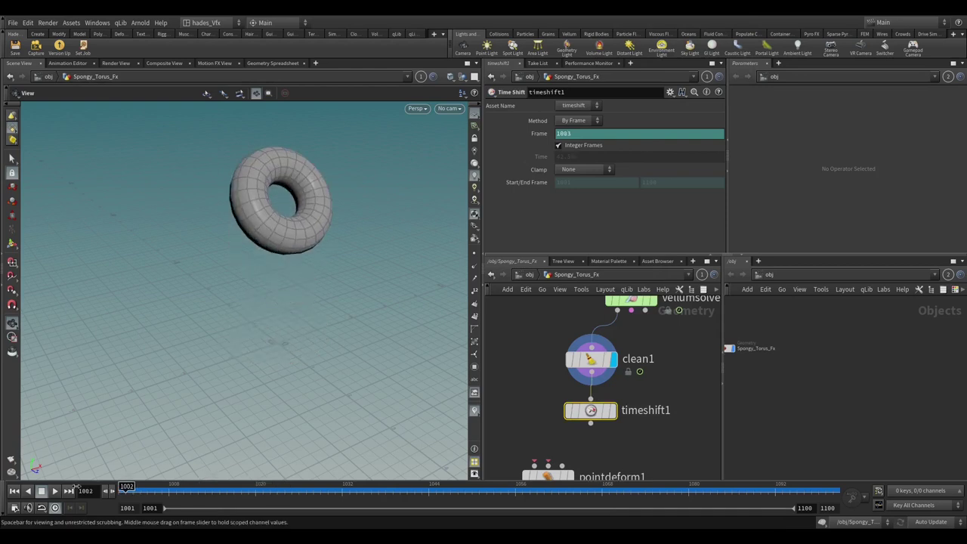
pyautogui.keyDown('ctrl'); pyautogui.middleClick(539, 134); pyautogui.keyUp('ctrl')
pyautogui.scroll(-3, 540, 327)
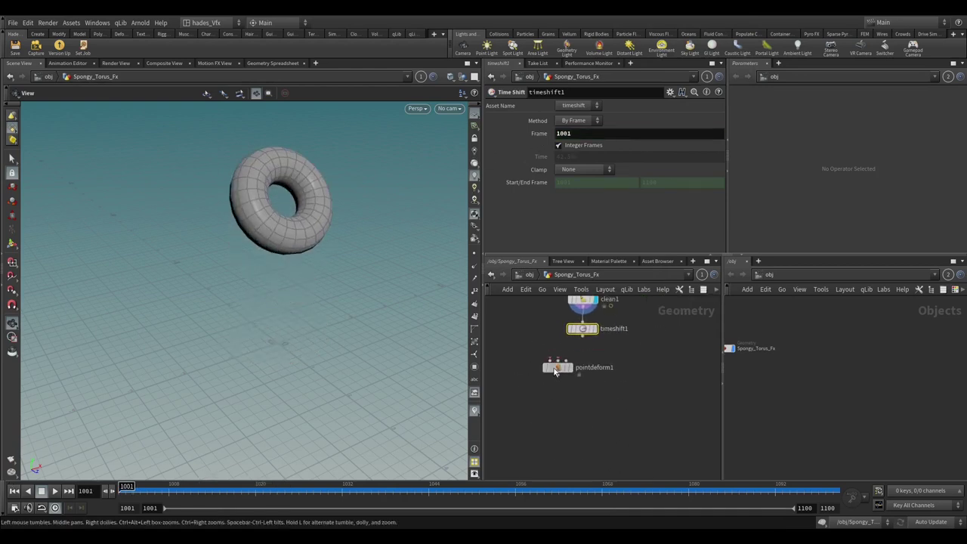
pyautogui.moveTo(557, 370); pyautogui.dragTo(558, 403)
pyautogui.moveTo(582, 337); pyautogui.dragTo(537, 409)
pyautogui.moveTo(562, 335); pyautogui.dragTo(540, 328)
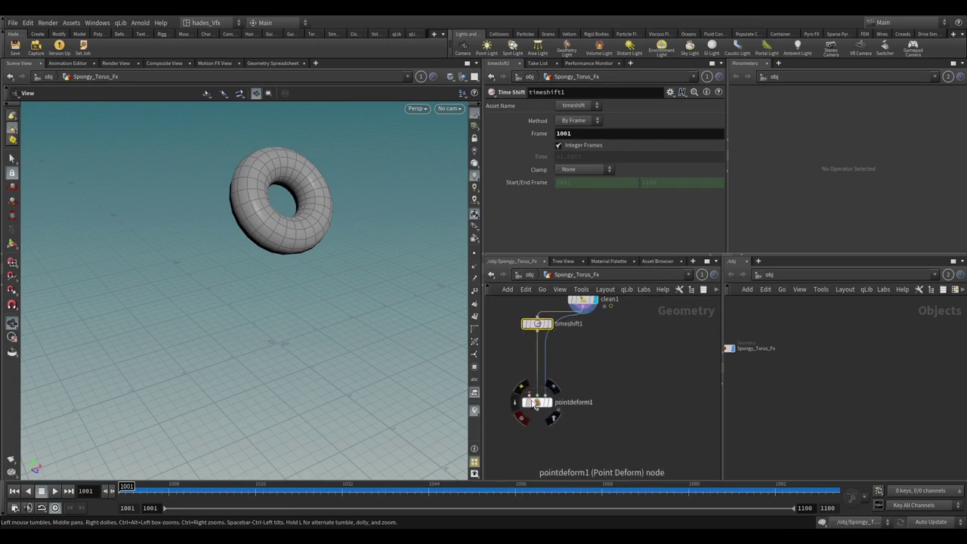
# - Select the OUT_STATIC_TORUS node
pyautogui.moveTo(517, 344); pyautogui.dragTo(531, 426, button='middle')
pyautogui.moveTo(511, 328); pyautogui.dragTo(607, 278, button='middle')
pyautogui.click(602, 332)
# - Create an Object Merge node fetching ../OUT_STATIC_TORUS into the point deform
pyautogui.hotkey('ctrl', 'c')
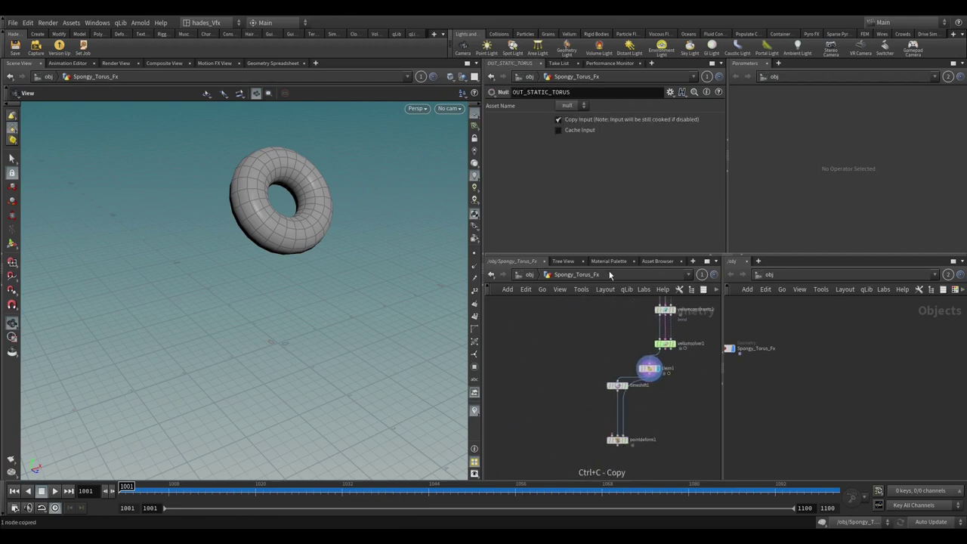
pyautogui.press('Tab')
pyautogui.write('object merge')
pyautogui.press('Return')
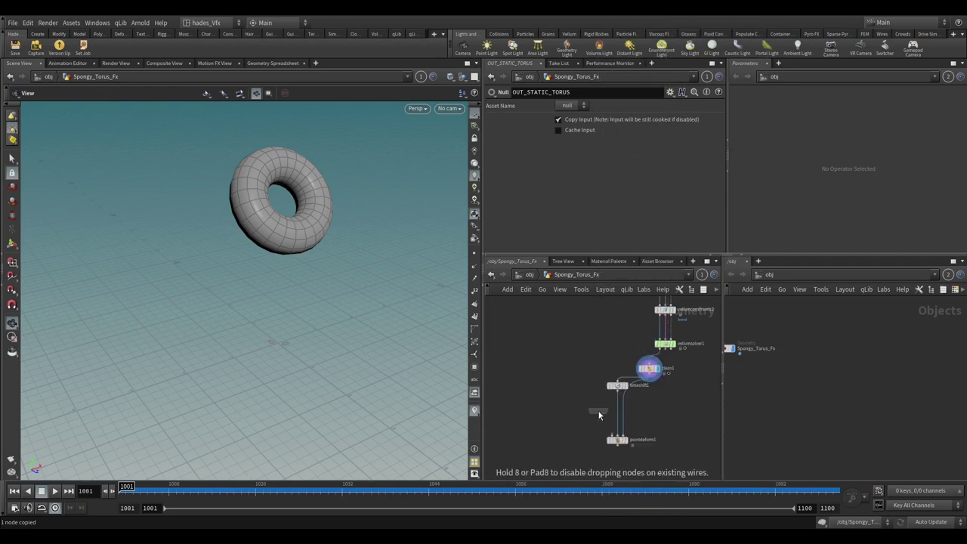
pyautogui.click(598, 411)
pyautogui.moveTo(638, 278); pyautogui.dragTo(627, 348, button='middle')
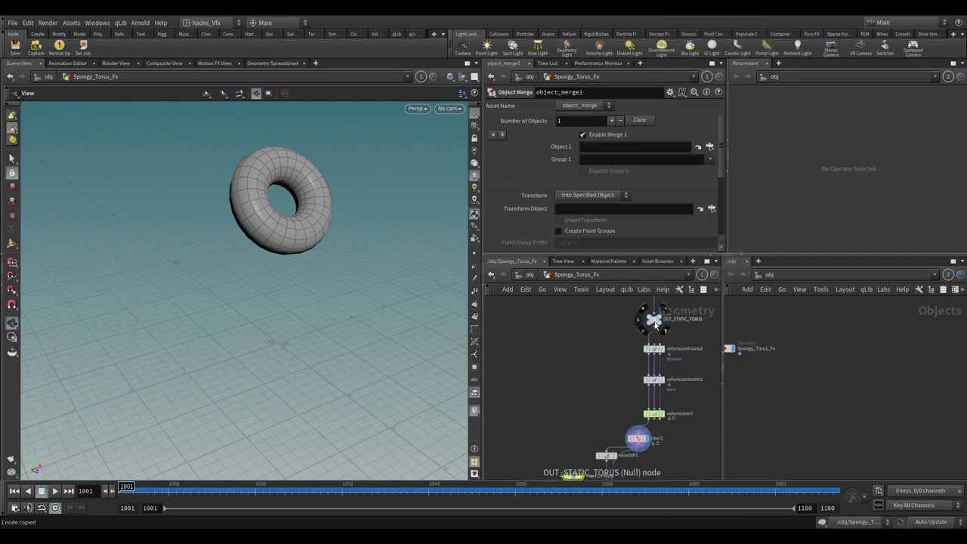
pyautogui.moveTo(587, 144); pyautogui.dragTo(590, 145)
pyautogui.moveTo(565, 477); pyautogui.dragTo(618, 353, button='middle')
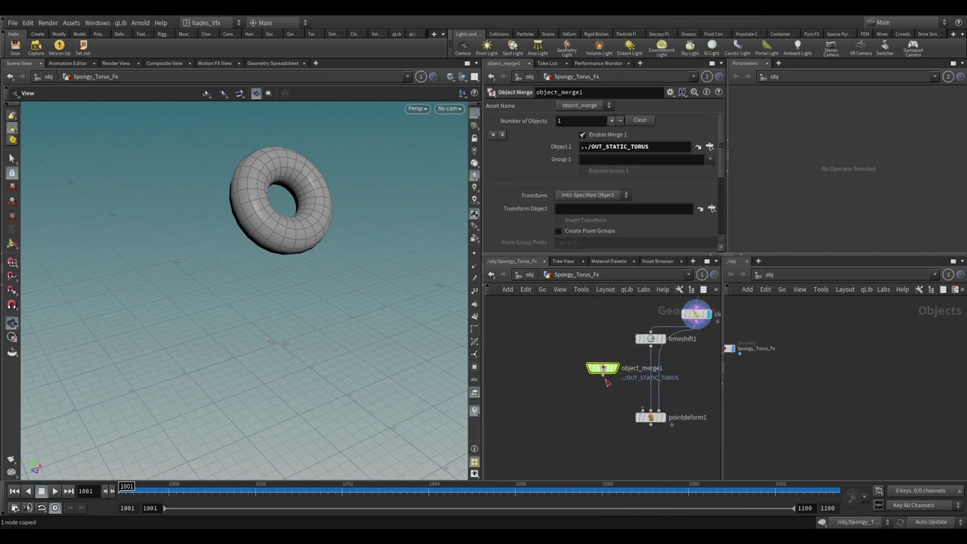
# - Display pointdeform1 and scrub to frame 1074 to see the torus follow the animation
pyautogui.click(663, 418)
pyautogui.click(650, 417)
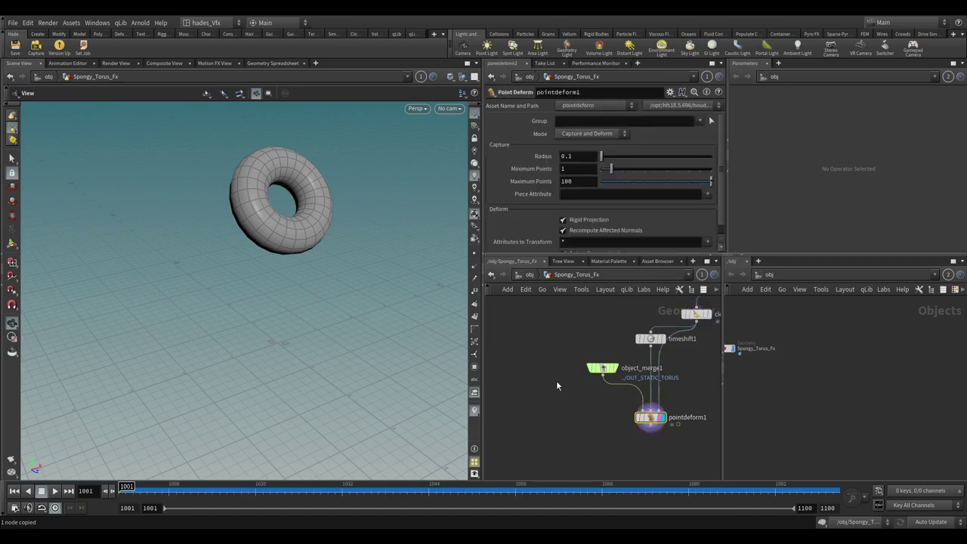
pyautogui.moveTo(205, 490); pyautogui.dragTo(646, 490)
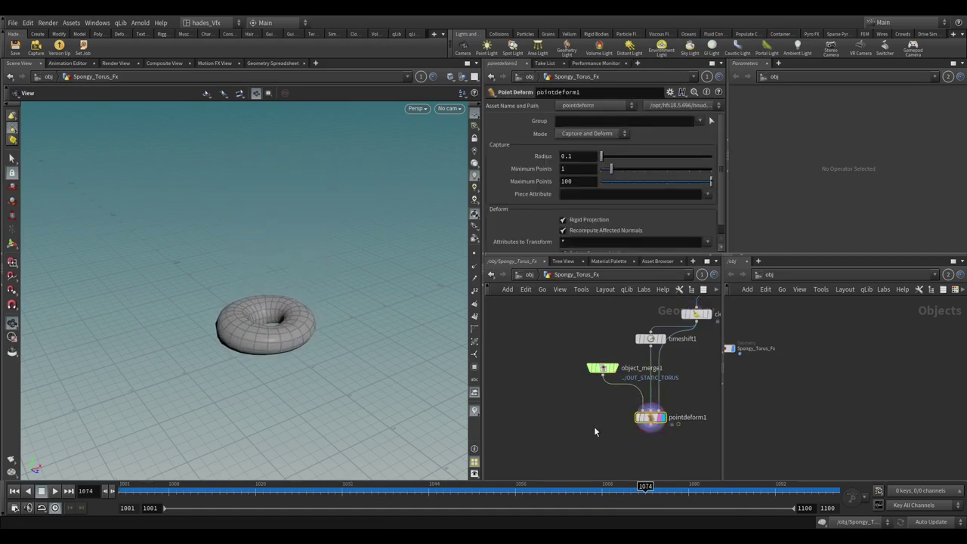
pyautogui.scroll(2, 605, 401)
pyautogui.moveTo(568, 345); pyautogui.dragTo(565, 390)
# - Add a Subdivide after pointdeform1 with Depth 3 and scrub the bouncing torus
pyautogui.write('subdi')
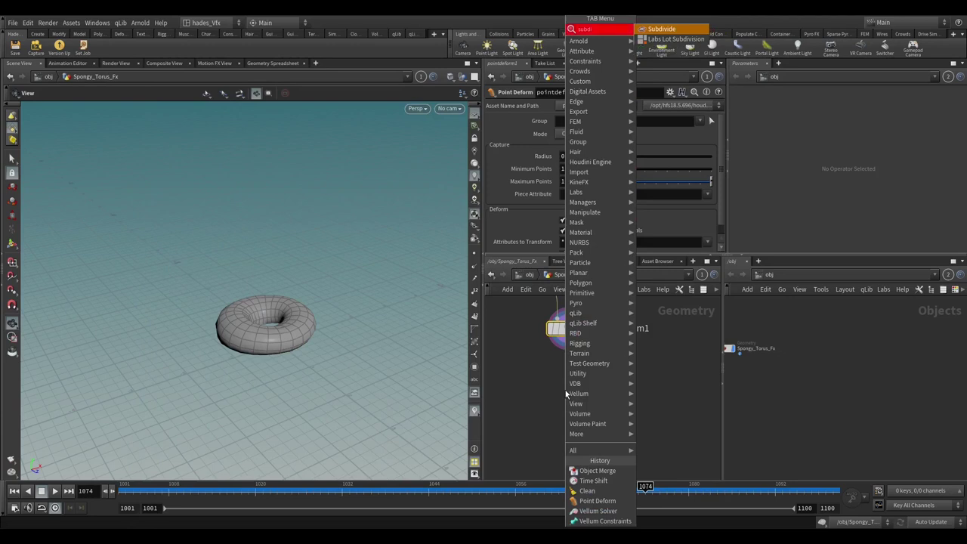
pyautogui.press('Return')
pyautogui.scroll(1, 565, 390)
pyautogui.click(608, 378)
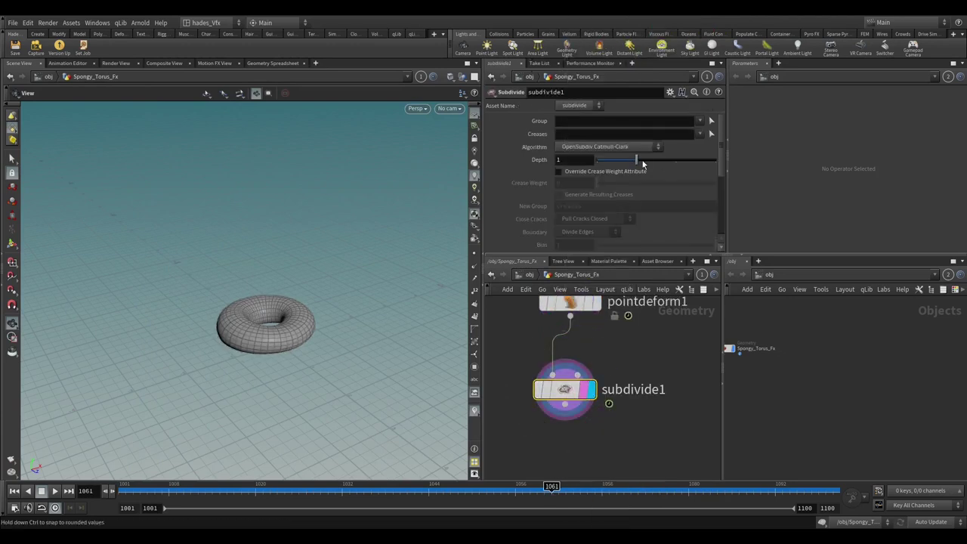
pyautogui.moveTo(637, 160); pyautogui.dragTo(715, 160)
pyautogui.click(284, 492)
pyautogui.moveTo(282, 501); pyautogui.dragTo(545, 485)
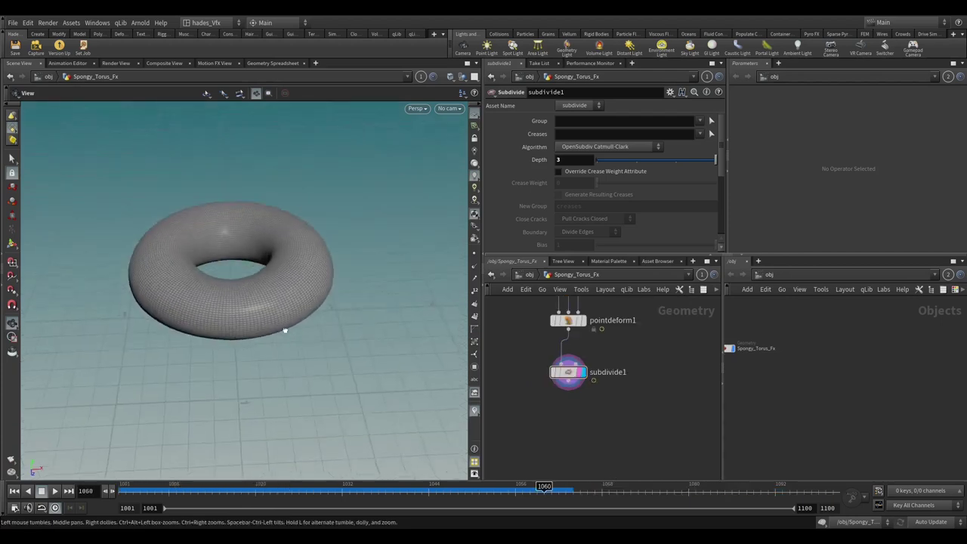
pyautogui.click(573, 385)
# - Add a Null named OUT_ANIM_TORUS below subdivide1 and display it
pyautogui.click(576, 412)
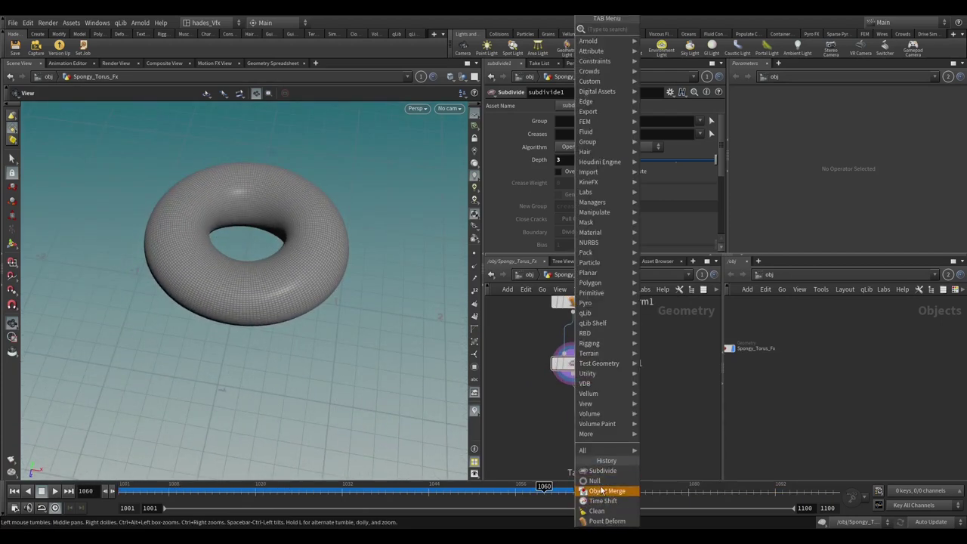
pyautogui.click(597, 495)
pyautogui.click(573, 424)
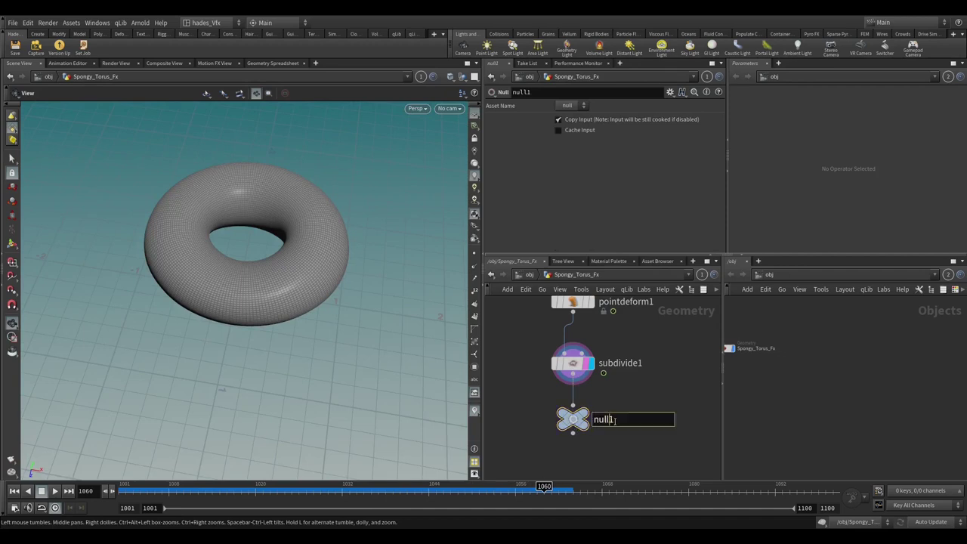
pyautogui.moveTo(584, 425)
pyautogui.write('OUT_ANIM_TORUS')
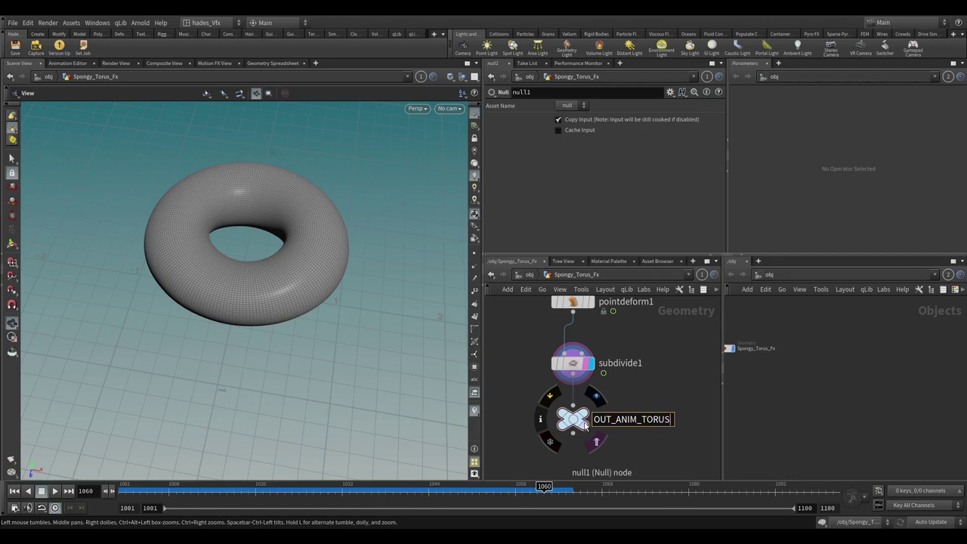
pyautogui.press('Return')
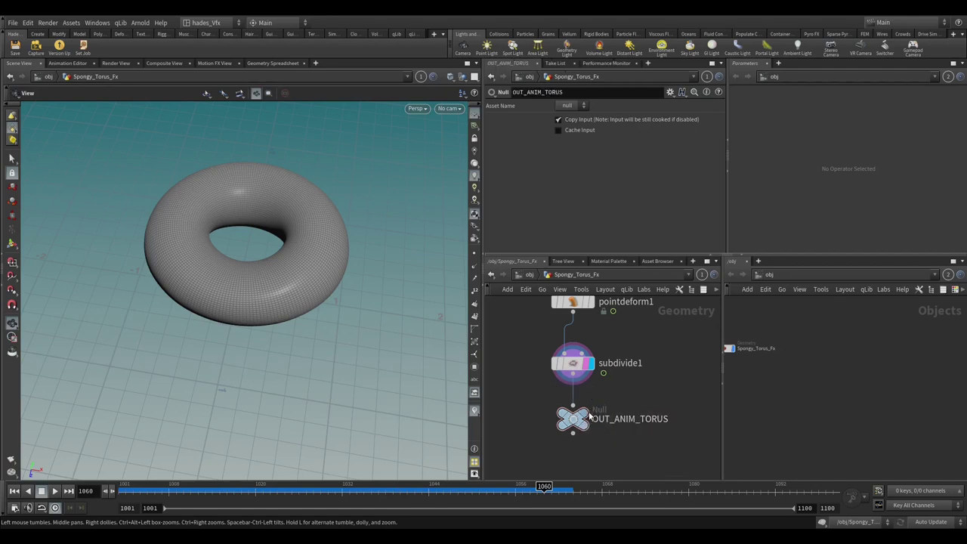
pyautogui.click(594, 419)
pyautogui.moveTo(429, 474); pyautogui.dragTo(319, 468)
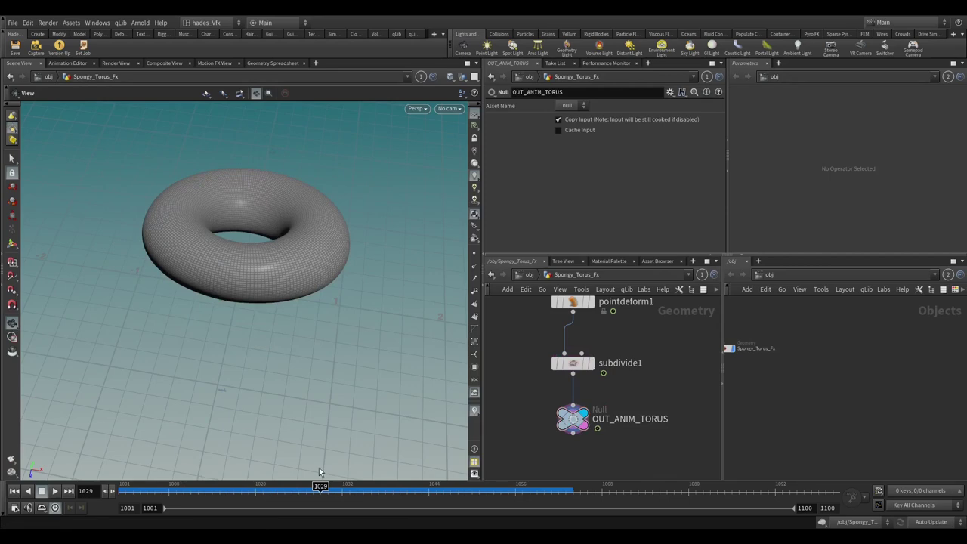
pyautogui.click(533, 276)
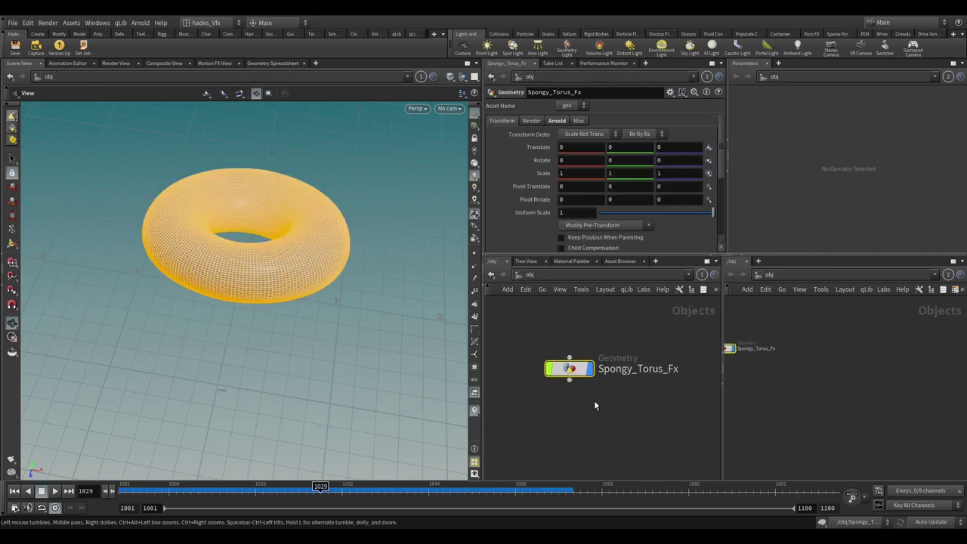
# - Place geo1 below Spongy_Torus_Fx, rename it FUR_FX, and enter its network
pyautogui.press('Tab')
pyautogui.click(611, 522)
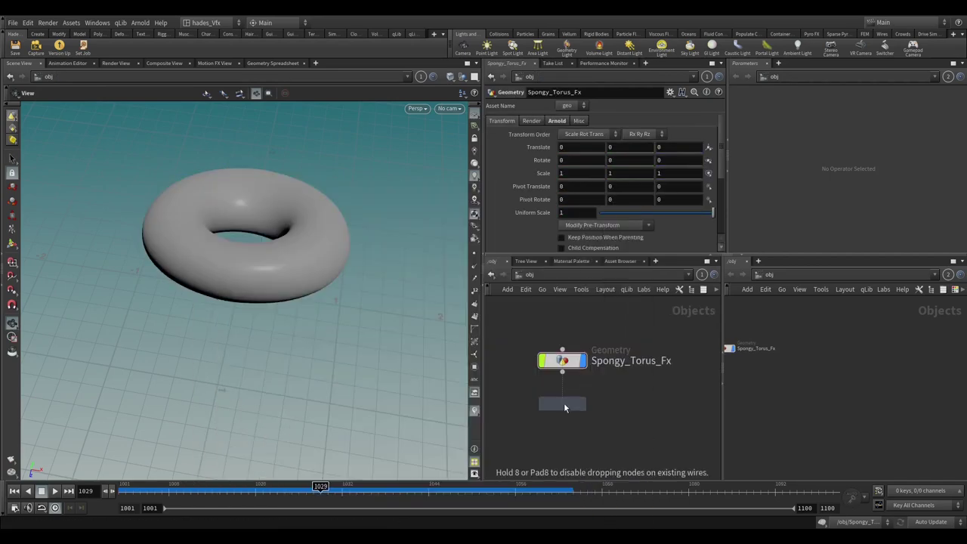
pyautogui.click(563, 417)
pyautogui.doubleClick(602, 417)
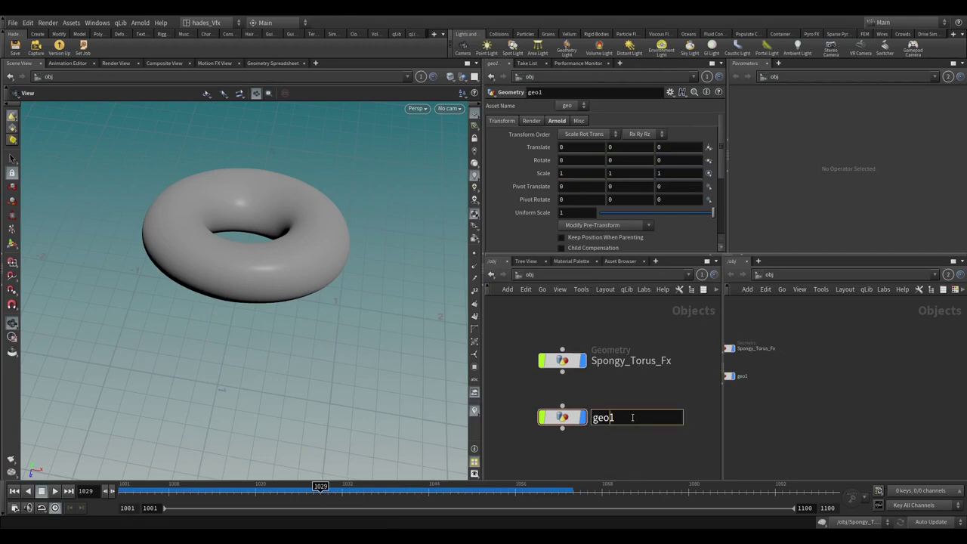
pyautogui.write('F')
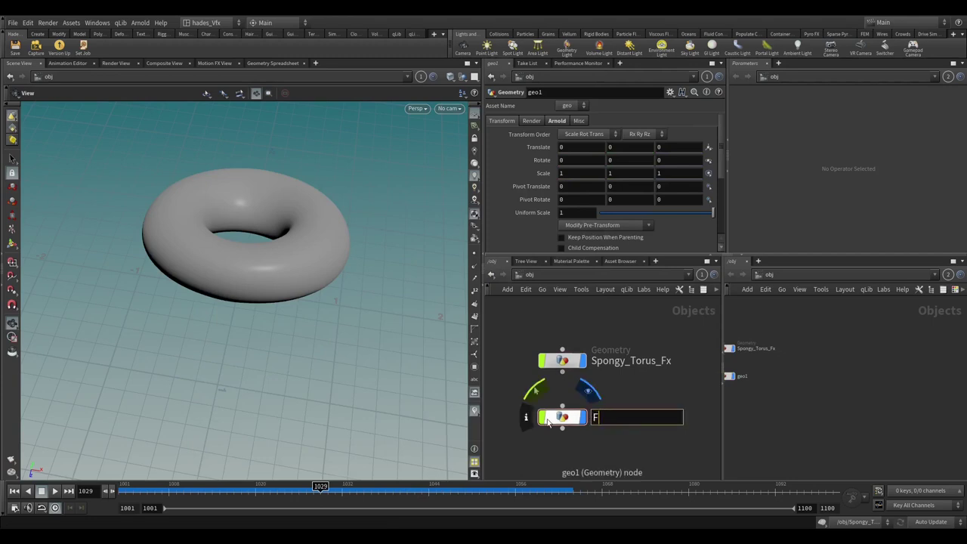
pyautogui.write('UR_F')
pyautogui.press('Return')
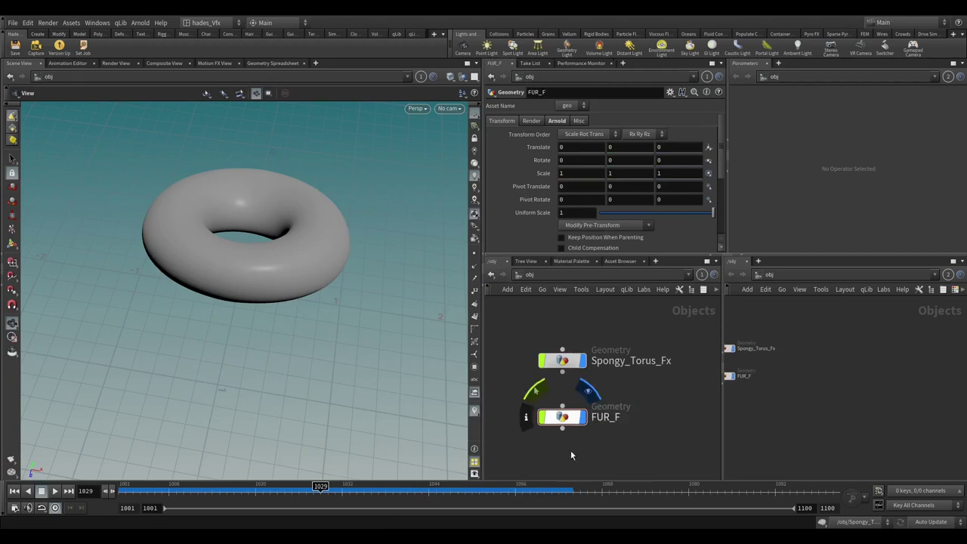
pyautogui.doubleClick(618, 417)
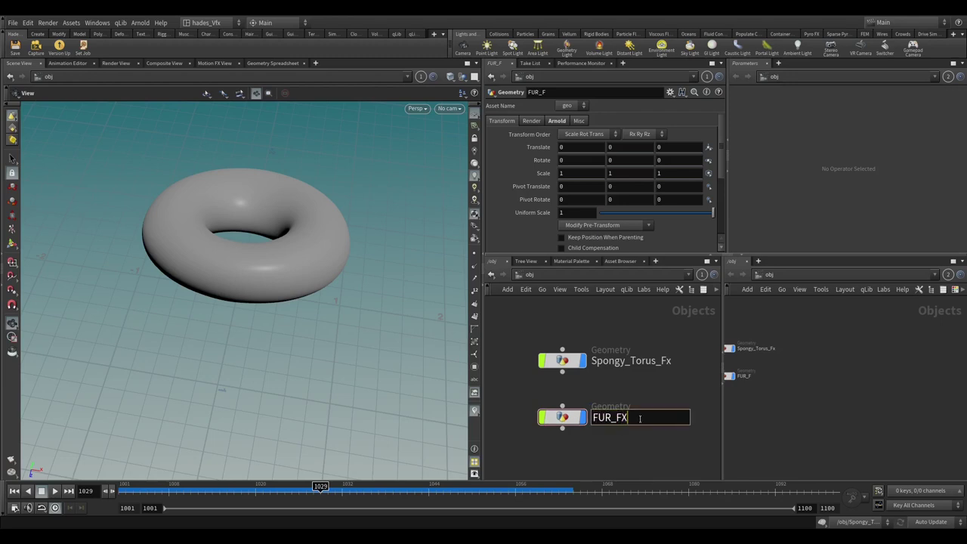
pyautogui.write('X')
pyautogui.press('Return')
pyautogui.doubleClick(560, 423)
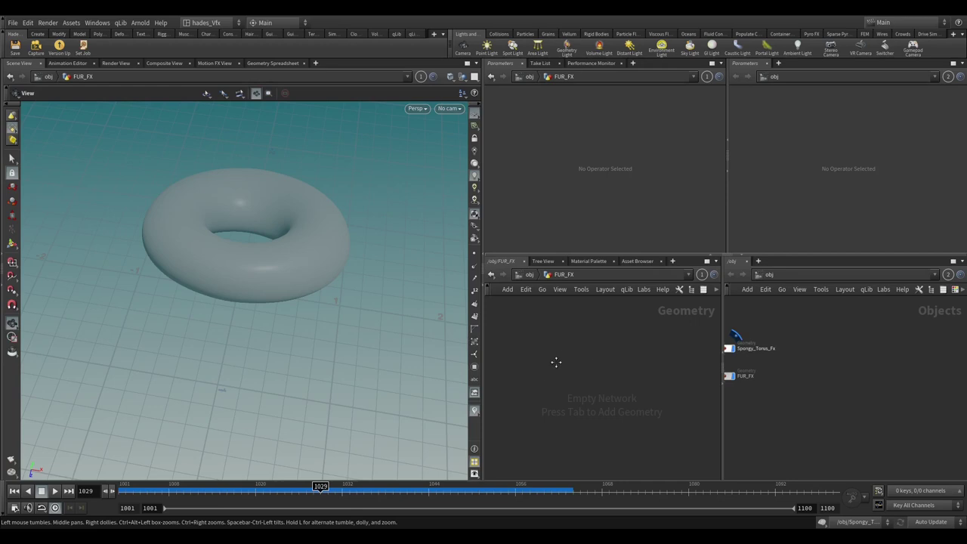
# - Add object_merge1 in FUR_FX pointing at Spongy_Torus_Fx/OUT_STATIC_TORUS
pyautogui.press('Tab')
pyautogui.write('obj')
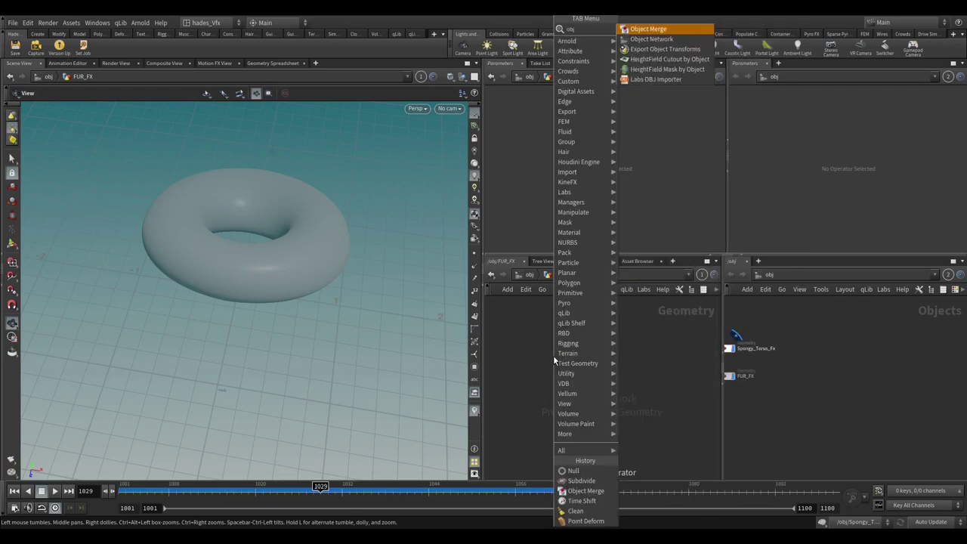
pyautogui.press('Return')
pyautogui.click(554, 355)
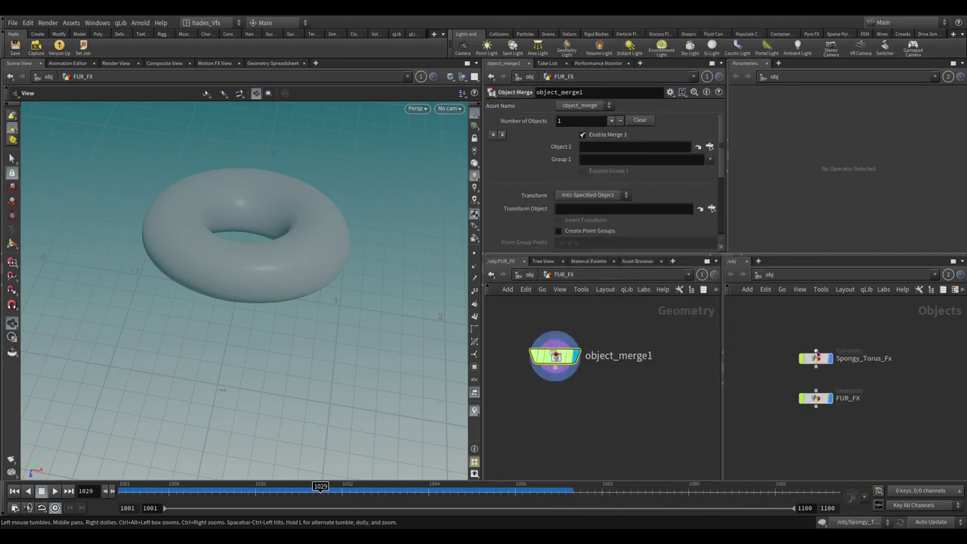
pyautogui.doubleClick(817, 357)
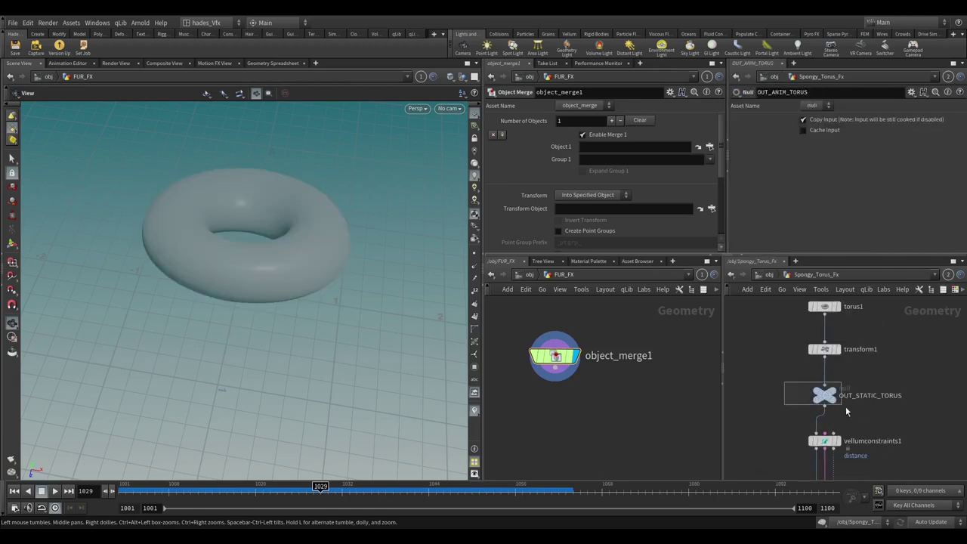
pyautogui.moveTo(766, 376); pyautogui.dragTo(616, 148)
pyautogui.press('g')
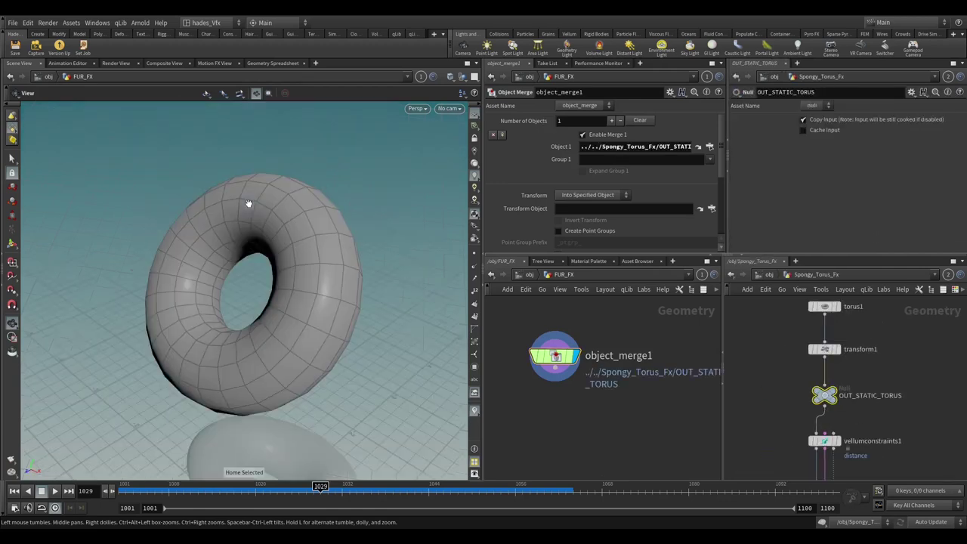
pyautogui.moveTo(568, 365); pyautogui.dragTo(610, 327)
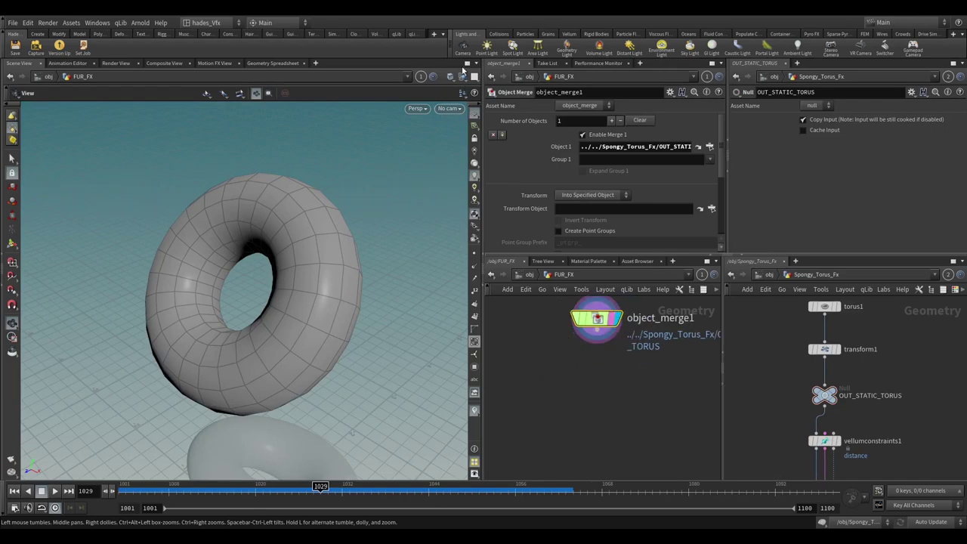
# - Add a Subdivide below object_merge1 with depth 3 and display it
pyautogui.press('Tab')
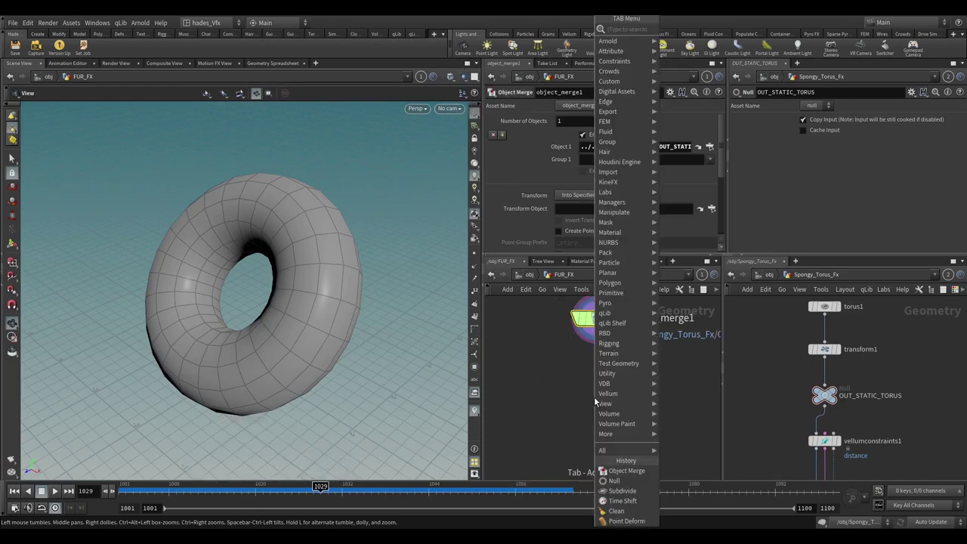
pyautogui.write('subd')
pyautogui.press('Return')
pyautogui.click(595, 399)
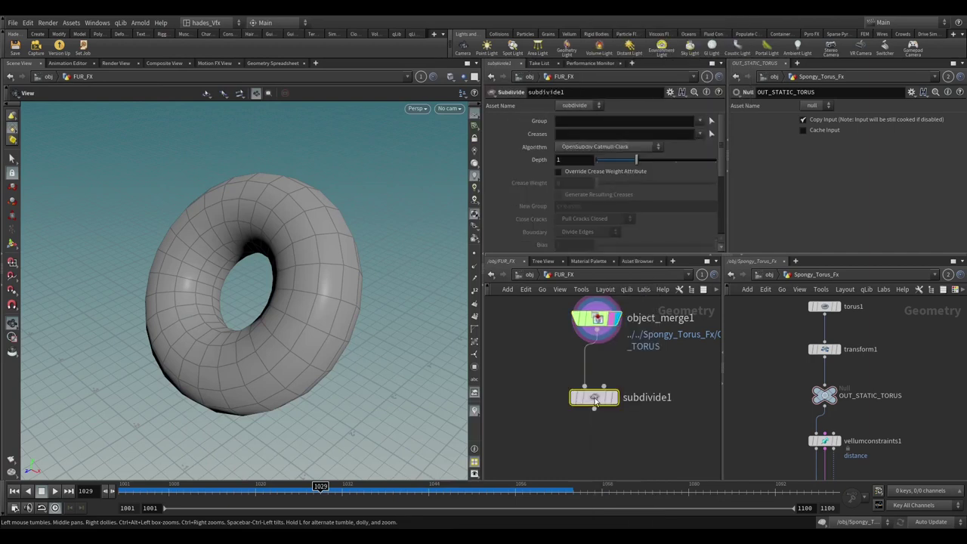
pyautogui.click(613, 397)
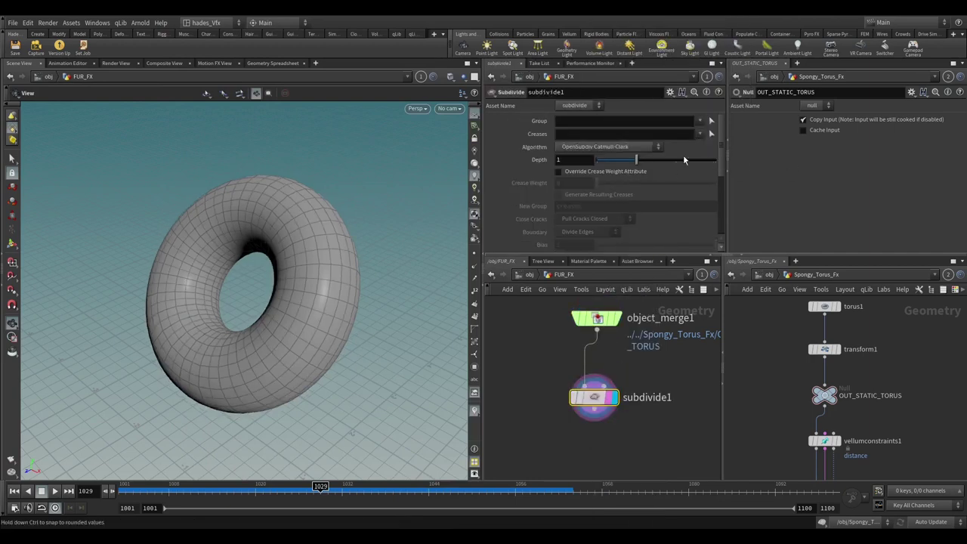
pyautogui.moveTo(684, 159); pyautogui.dragTo(719, 160)
pyautogui.moveTo(388, 244); pyautogui.dragTo(407, 434)
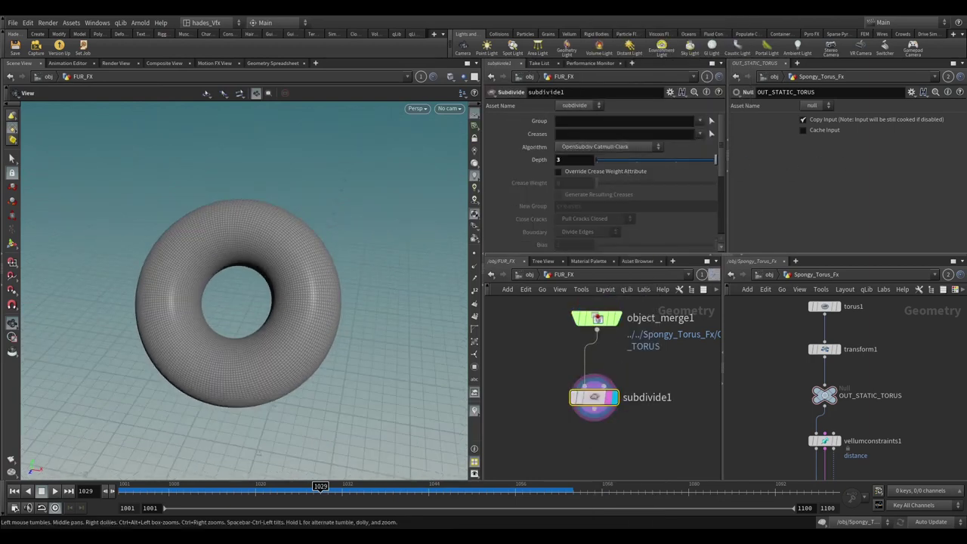
pyautogui.moveTo(574, 453); pyautogui.dragTo(588, 370, button='middle')
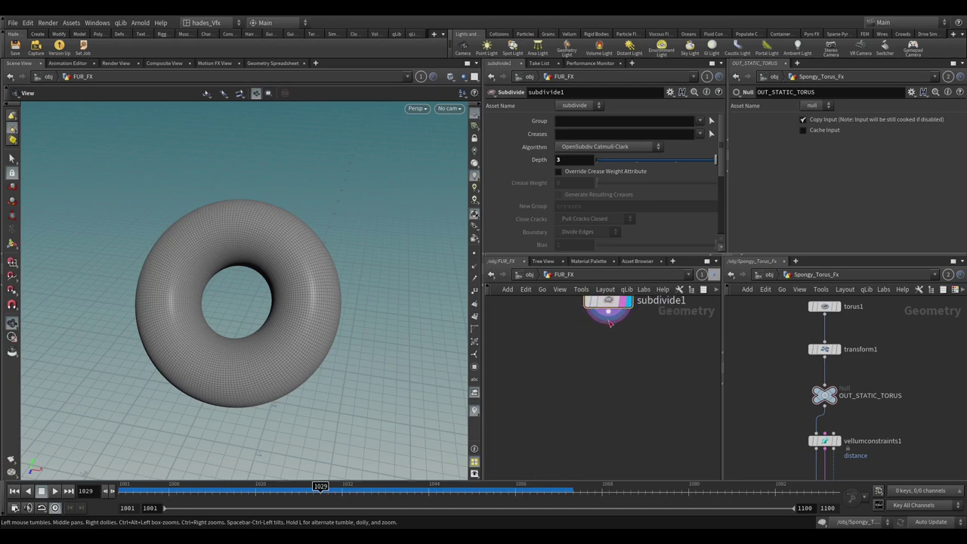
# - Add a Hair Generate node after subdivide1 and display the fur
pyautogui.press('Tab')
pyautogui.write('hair')
pyautogui.press('Return')
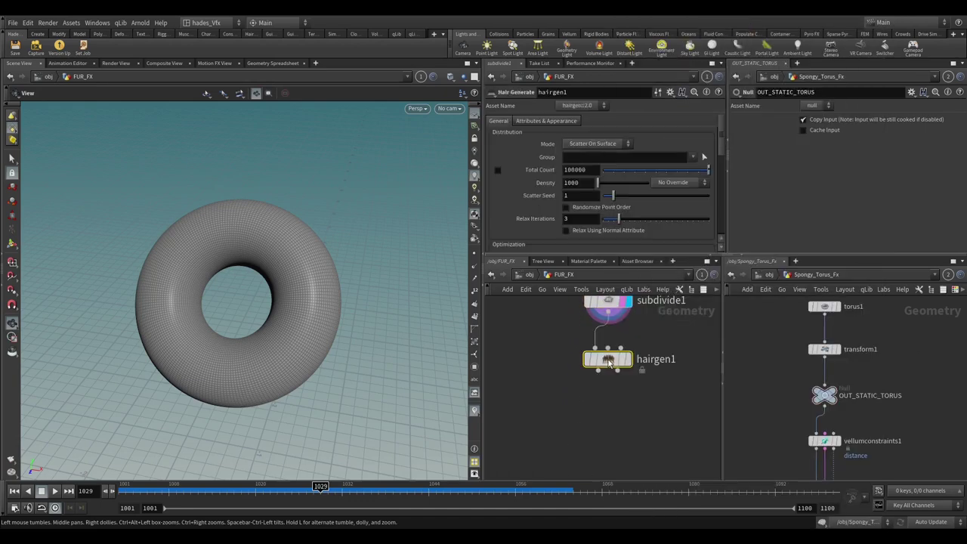
pyautogui.click(627, 363)
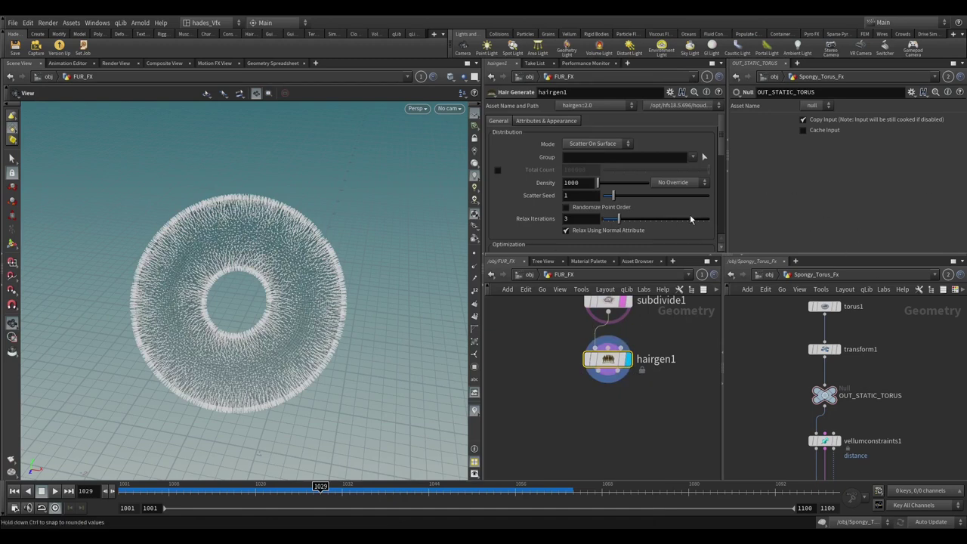
# - Set the unguided hair Length to 0.2 and Segments to 5
pyautogui.scroll(-4, 637, 197)
pyautogui.scroll(-5, 582, 221)
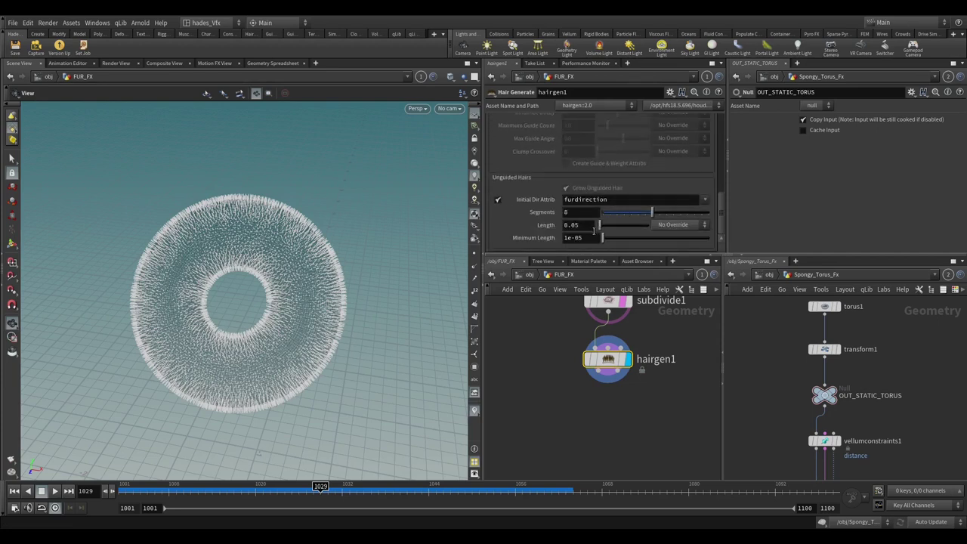
pyautogui.doubleClick(572, 225)
pyautogui.write('0.01')
pyautogui.press('BackSpace')
pyautogui.press('BackSpace')
pyautogui.write('2')
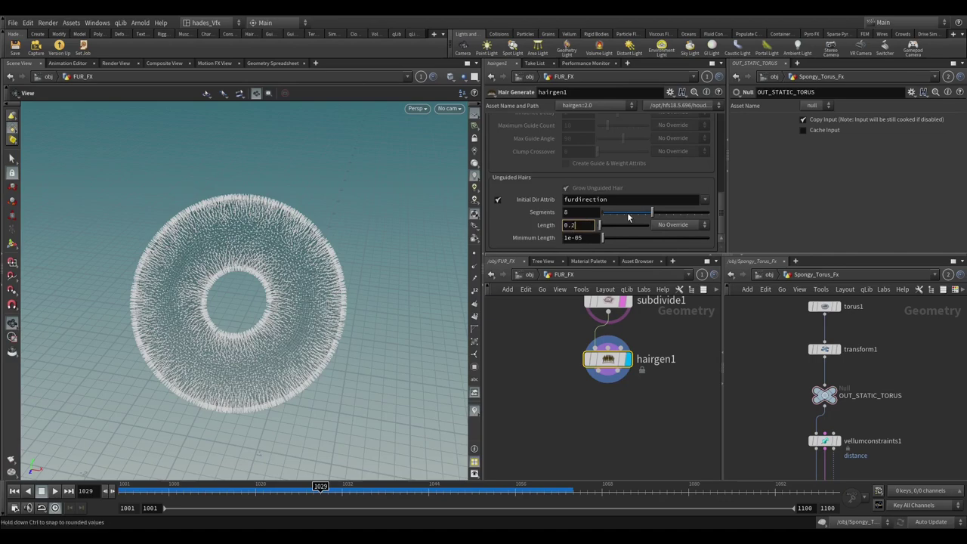
pyautogui.moveTo(605, 214); pyautogui.dragTo(634, 217)
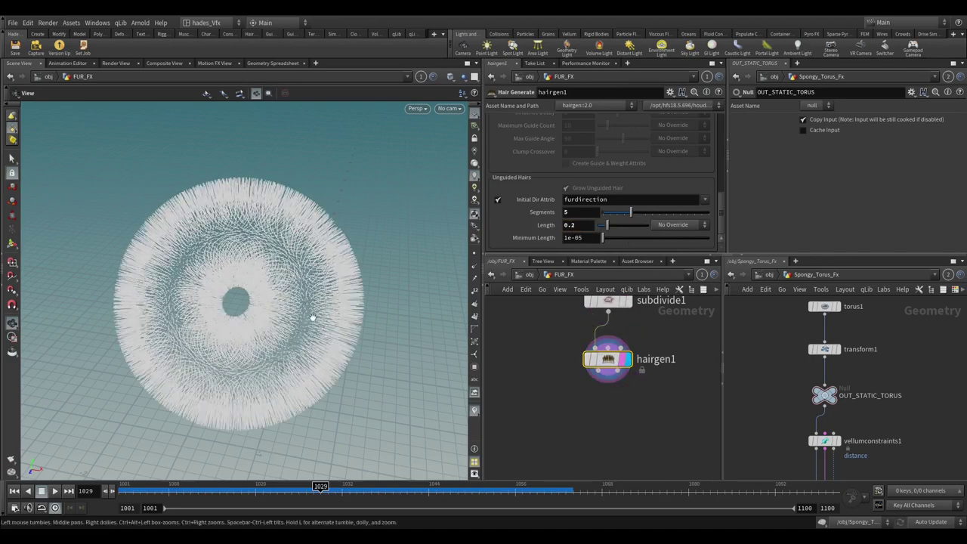
pyautogui.moveTo(313, 319); pyautogui.dragTo(276, 309)
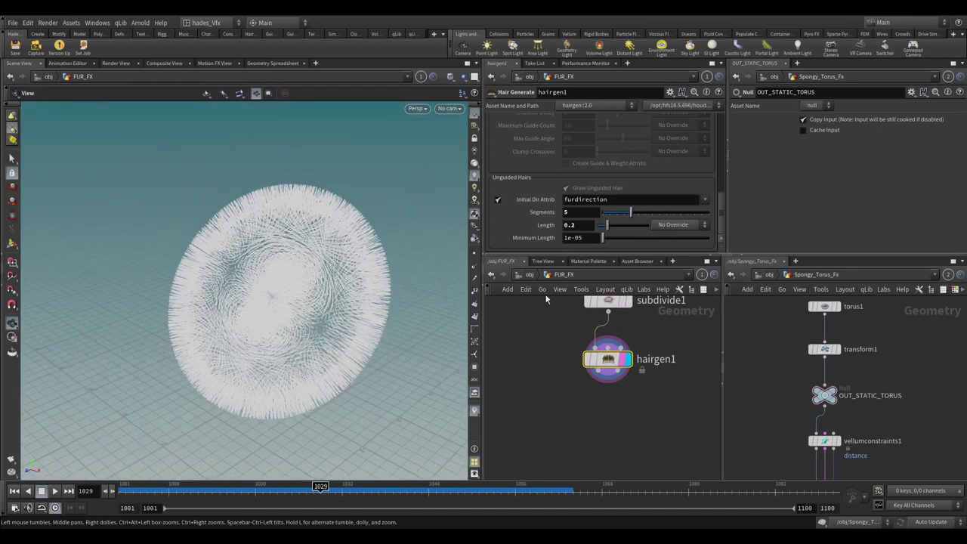
pyautogui.scroll(-1, 727, 415)
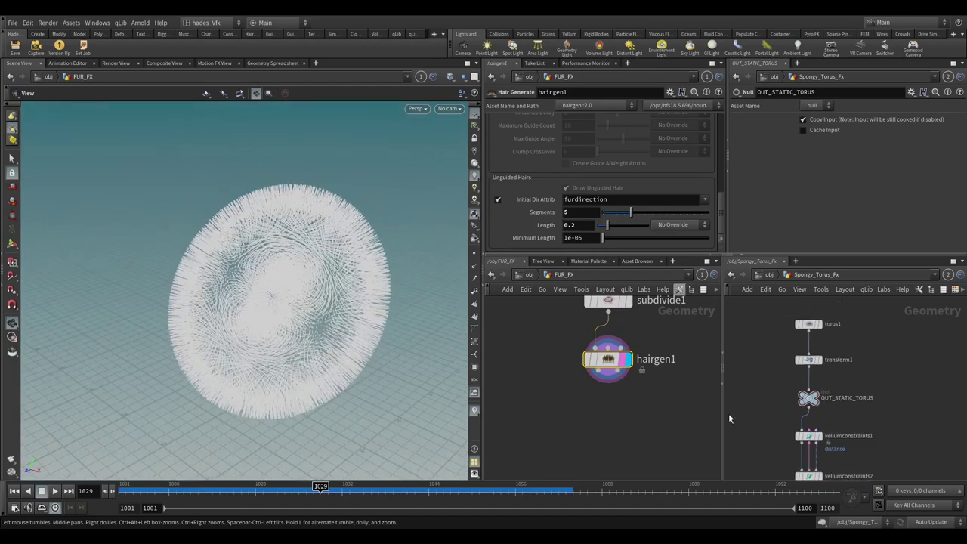
pyautogui.moveTo(649, 393); pyautogui.dragTo(558, 374, button='middle')
# - Add a VDB Activate after hairgen1 with a new VDB node feeding its second input
pyautogui.press('Tab')
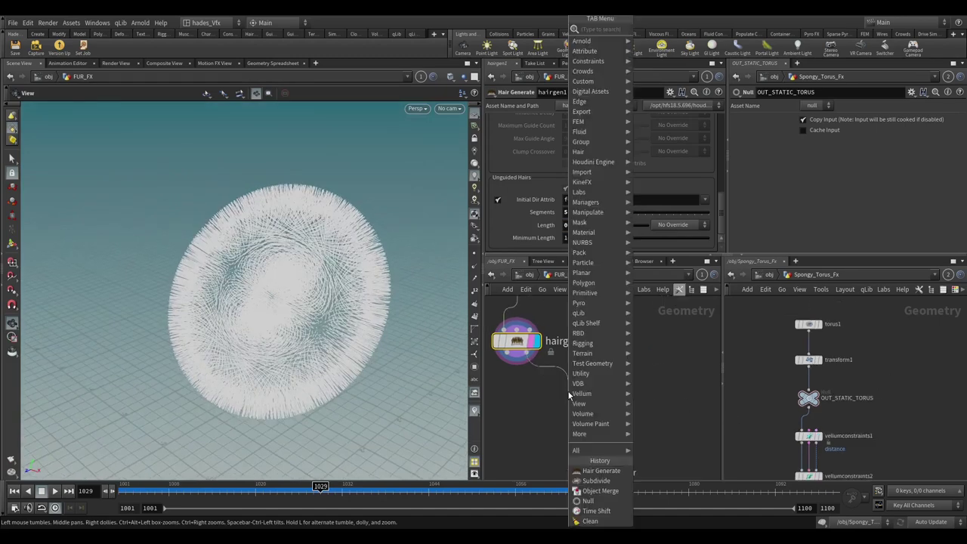
pyautogui.write('vdb')
pyautogui.press('Down')
pyautogui.press('Down')
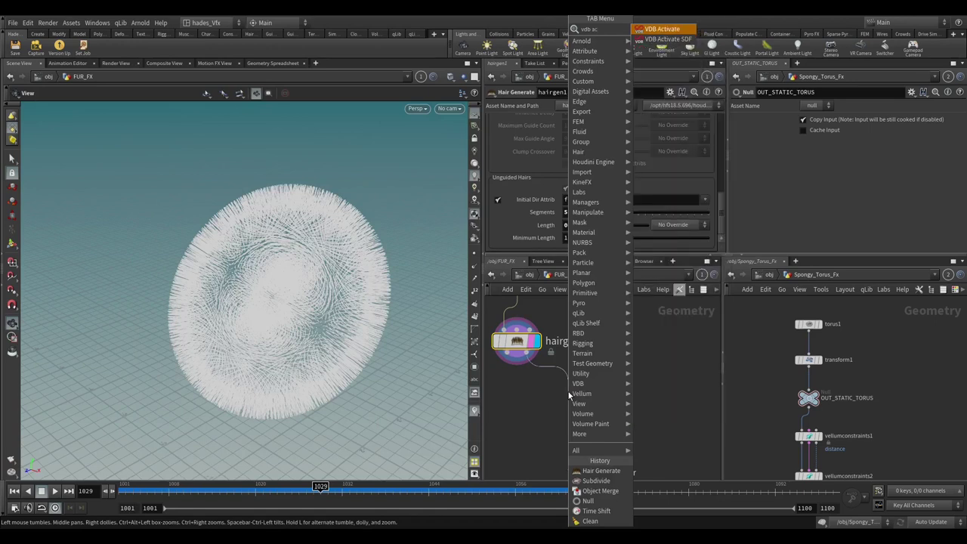
pyautogui.press('Return')
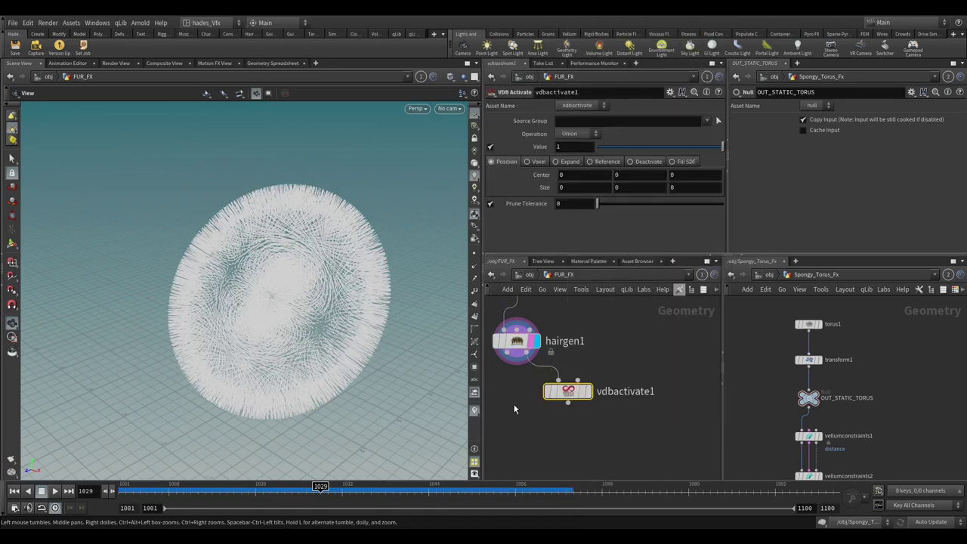
pyautogui.click(578, 380)
pyautogui.press('Tab')
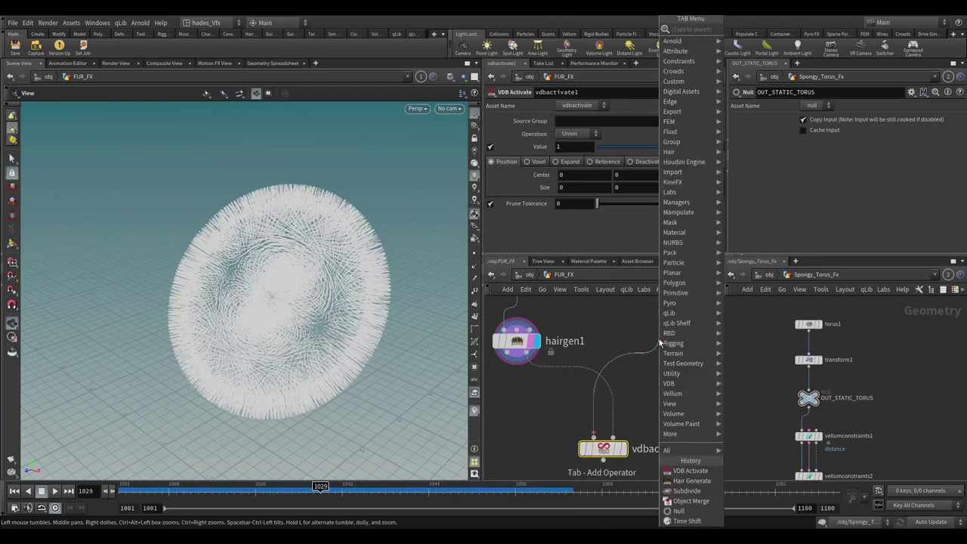
pyautogui.write('vdb')
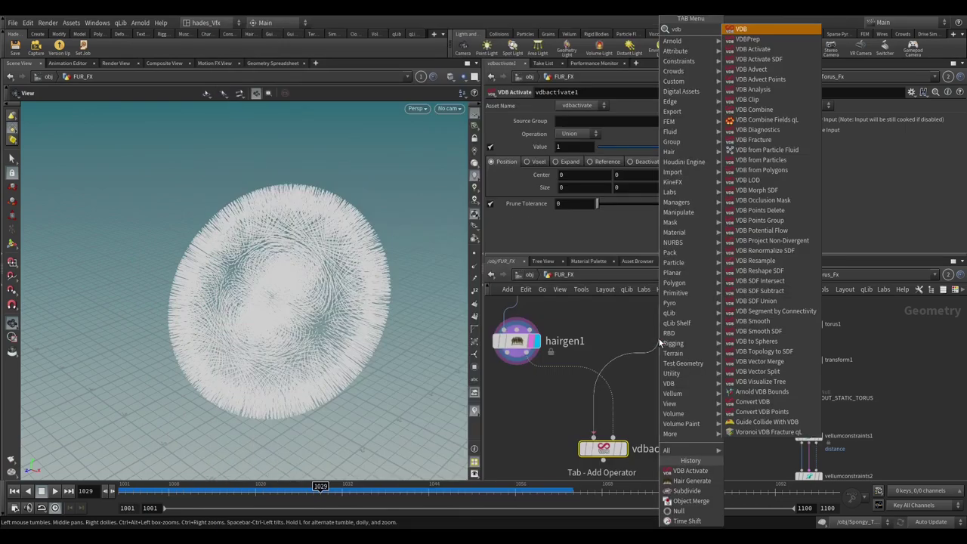
pyautogui.press('Return')
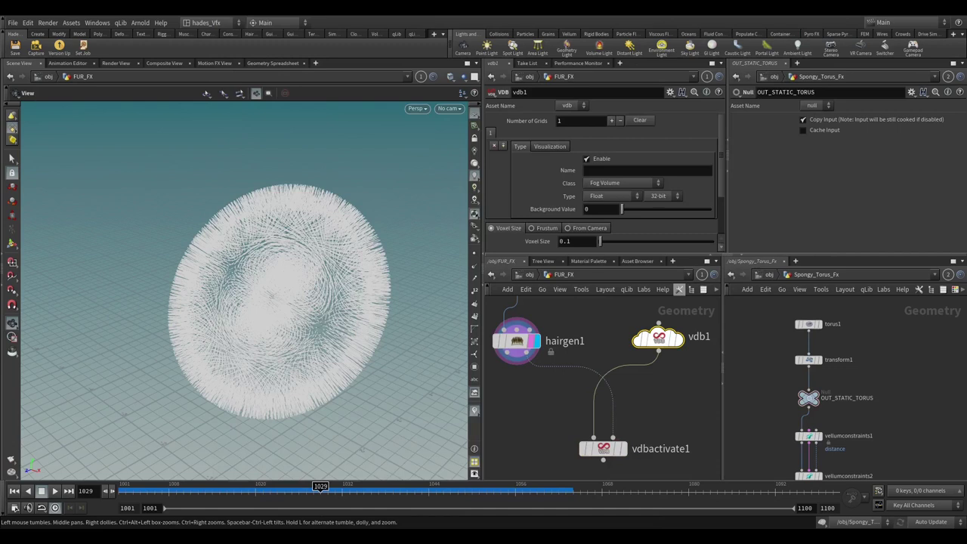
# - Make vdb1 a Vector Float vel grid of Displacement/Velocity/Acceleration type, then display vdbactivate1
pyautogui.click(593, 169)
pyautogui.click(601, 183)
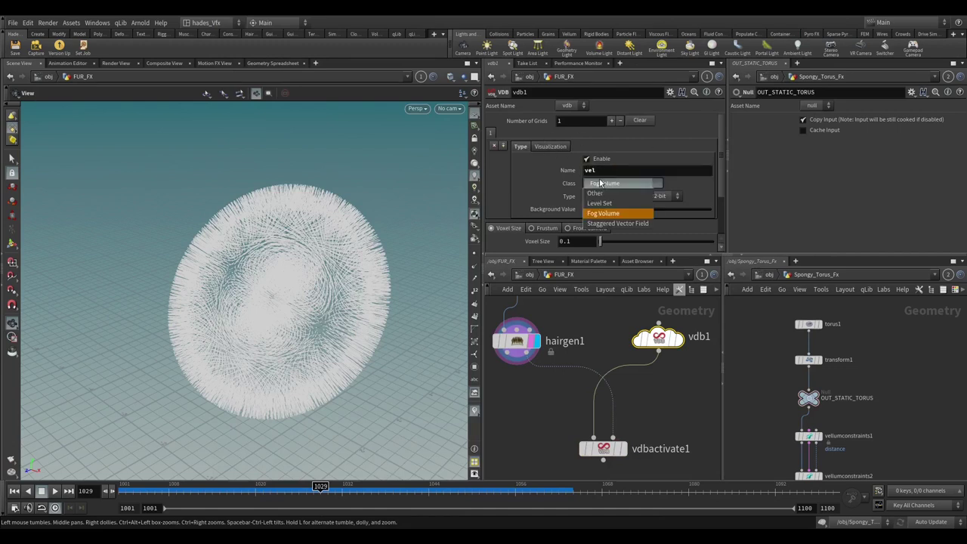
pyautogui.click(601, 183)
pyautogui.click(602, 198)
pyautogui.click(612, 237)
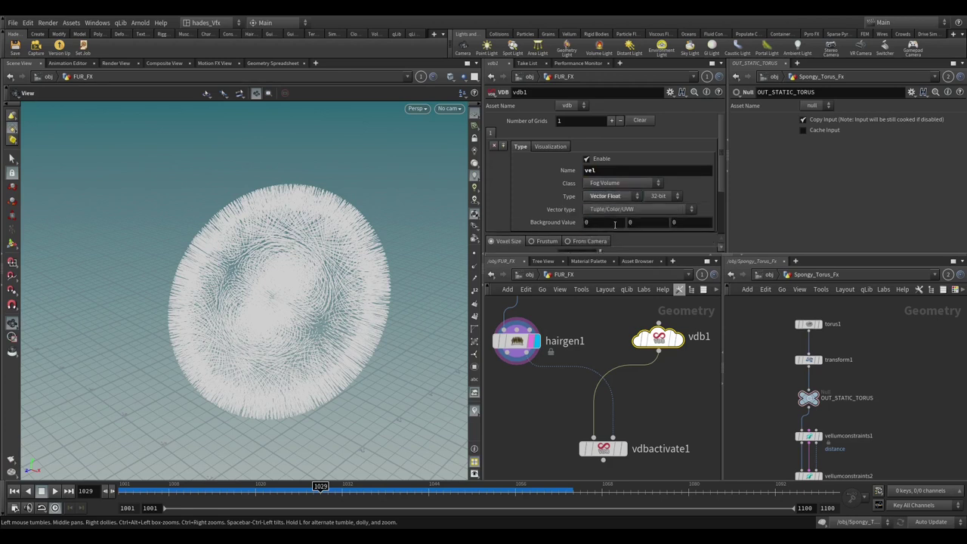
pyautogui.click(635, 209)
pyautogui.click(622, 255)
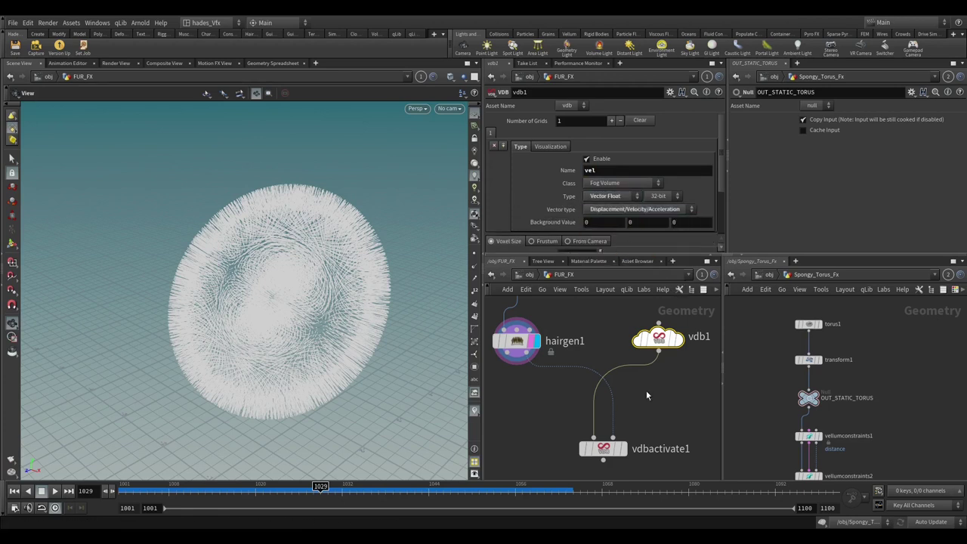
pyautogui.scroll(-2, 646, 390)
pyautogui.click(616, 406)
# - Set vdbactivate1 to Reference mode so the vel grid becomes a box volume
pyautogui.click(604, 412)
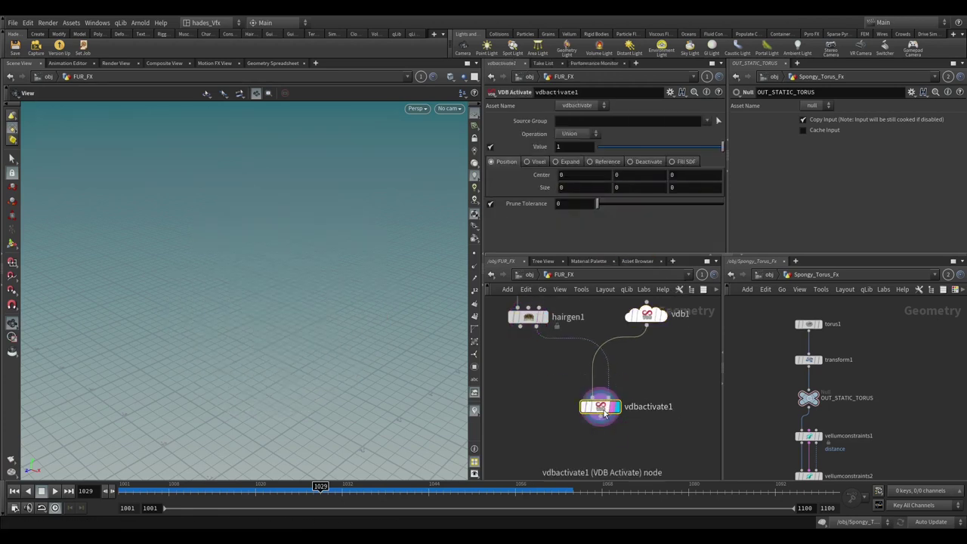
pyautogui.press('f')
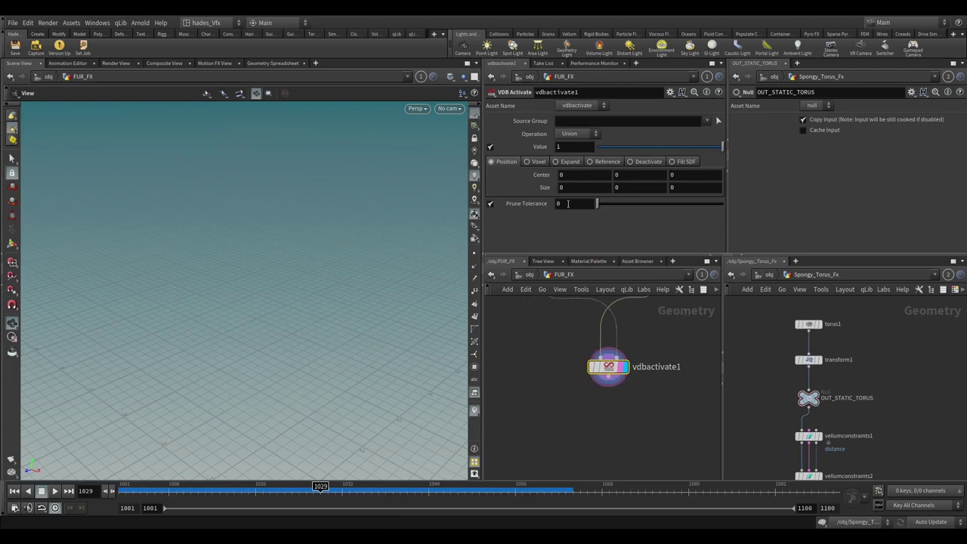
pyautogui.click(590, 162)
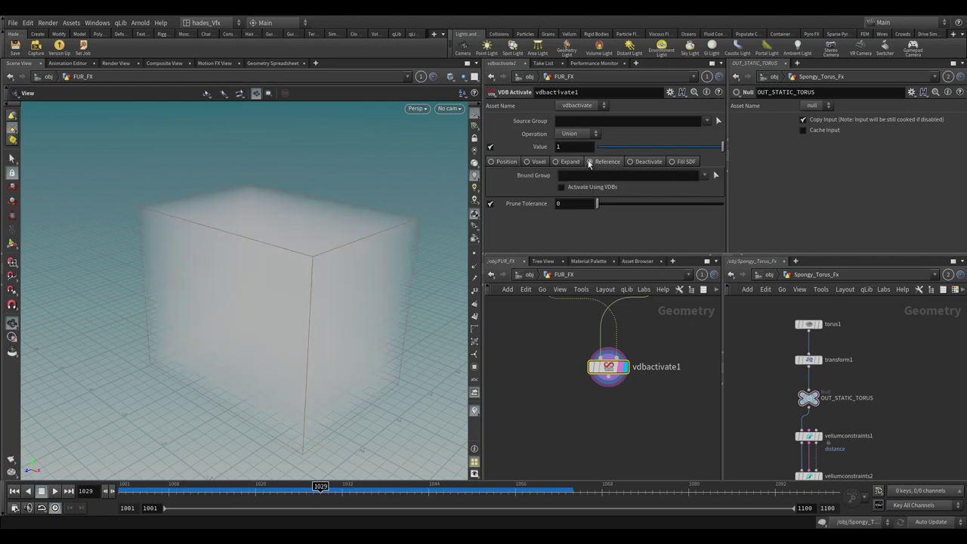
pyautogui.moveTo(299, 294); pyautogui.dragTo(327, 268)
# - Switch the viewport background color scheme to Dark and move vdbactivate1 higher in the network
pyautogui.press('d')
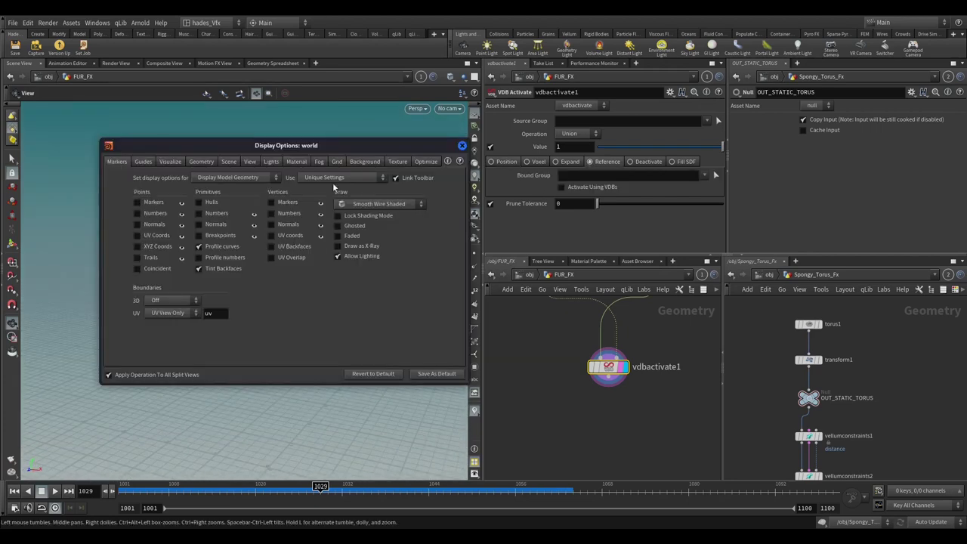
pyautogui.click(360, 162)
pyautogui.click(185, 177)
pyautogui.click(182, 189)
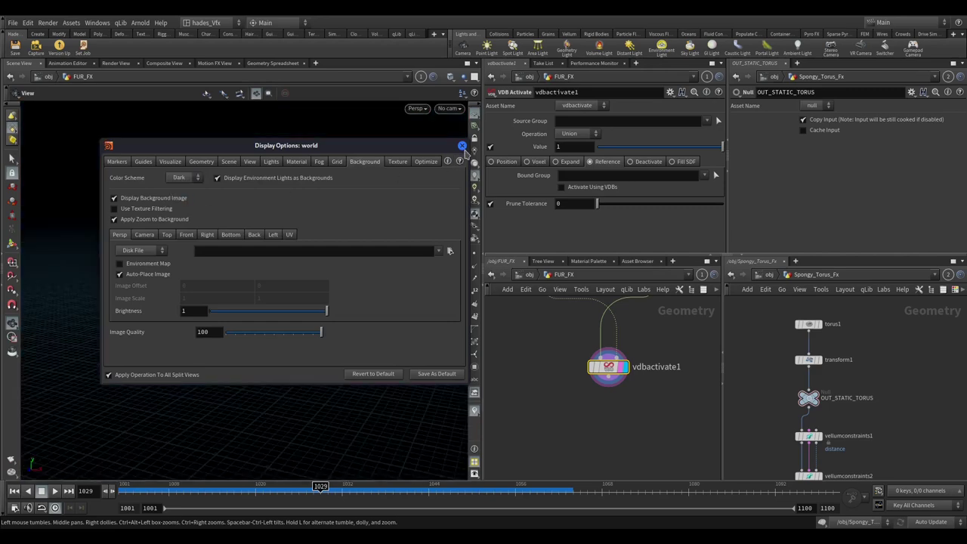
pyautogui.click(463, 145)
pyautogui.moveTo(356, 283); pyautogui.dragTo(356, 303)
pyautogui.scroll(2, 626, 386)
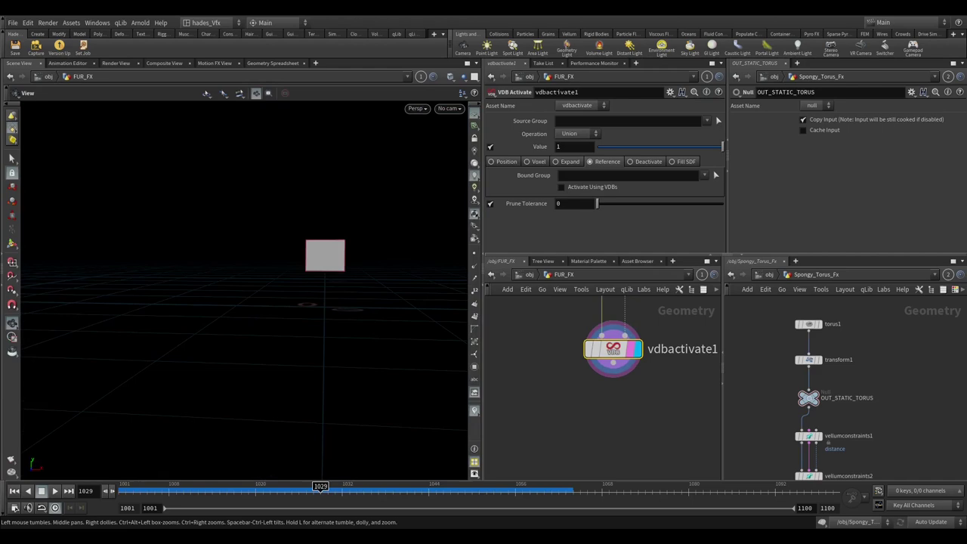
pyautogui.moveTo(613, 349); pyautogui.dragTo(604, 329)
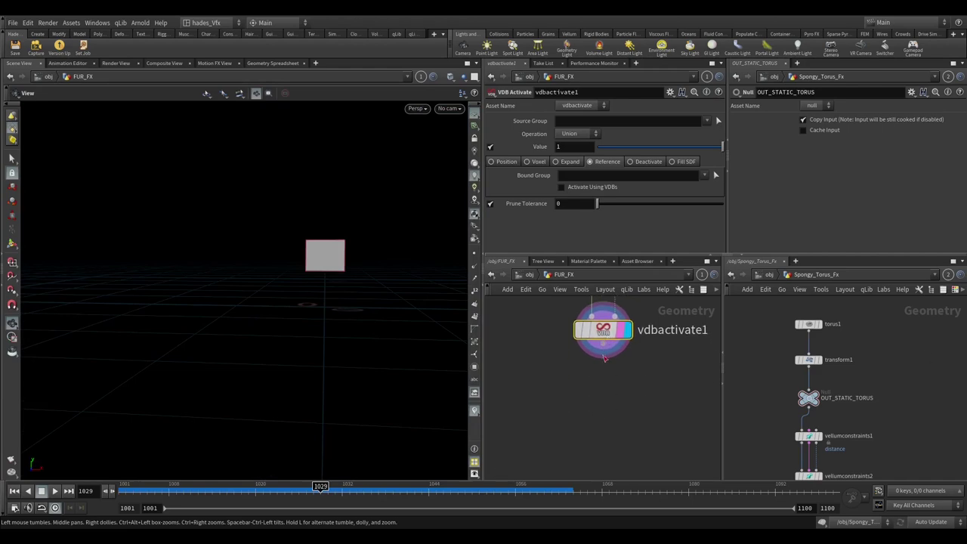
# - Add volumevop1 below vdbactivate1, go inside it and delete the volume output node
pyautogui.press('Tab')
pyautogui.write('vol')
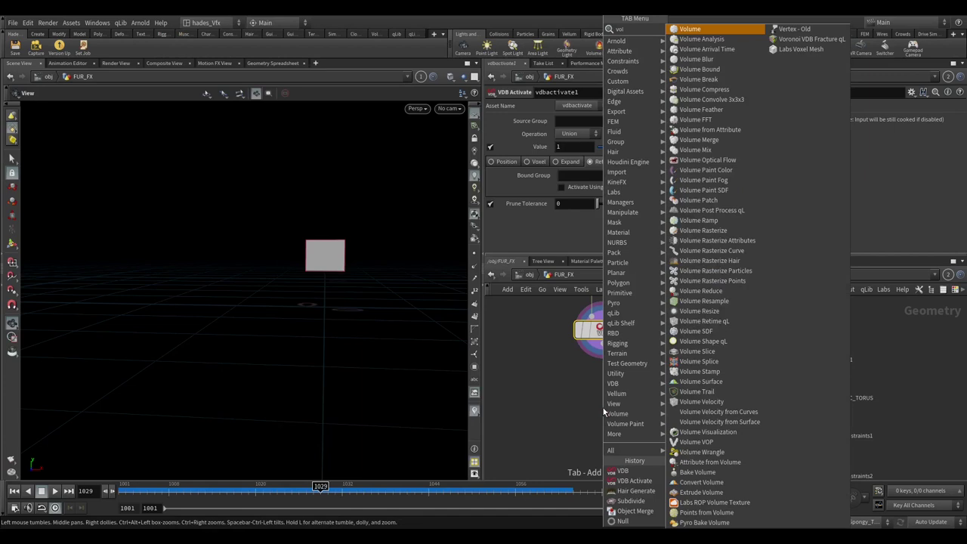
pyautogui.write(' vo')
pyautogui.press('Return')
pyautogui.click(604, 408)
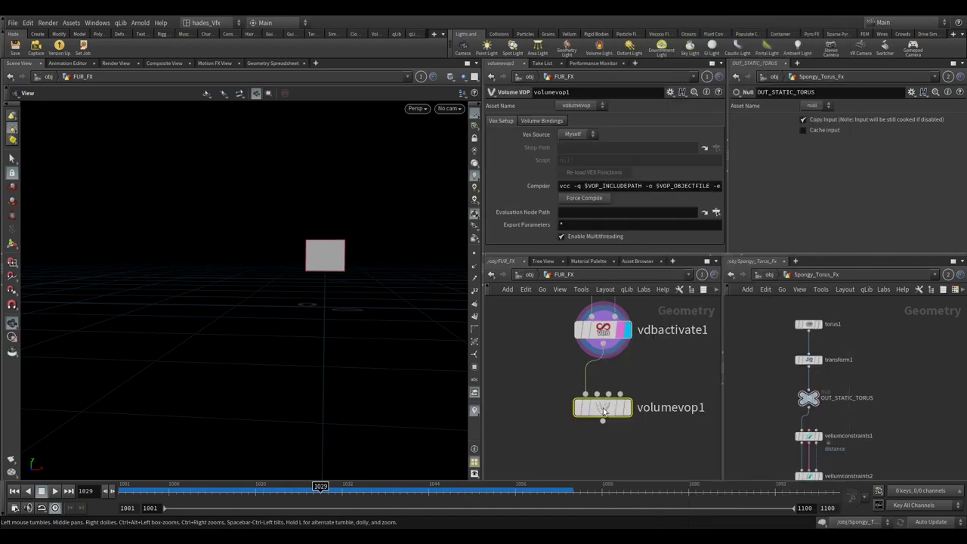
pyautogui.doubleClick(603, 410)
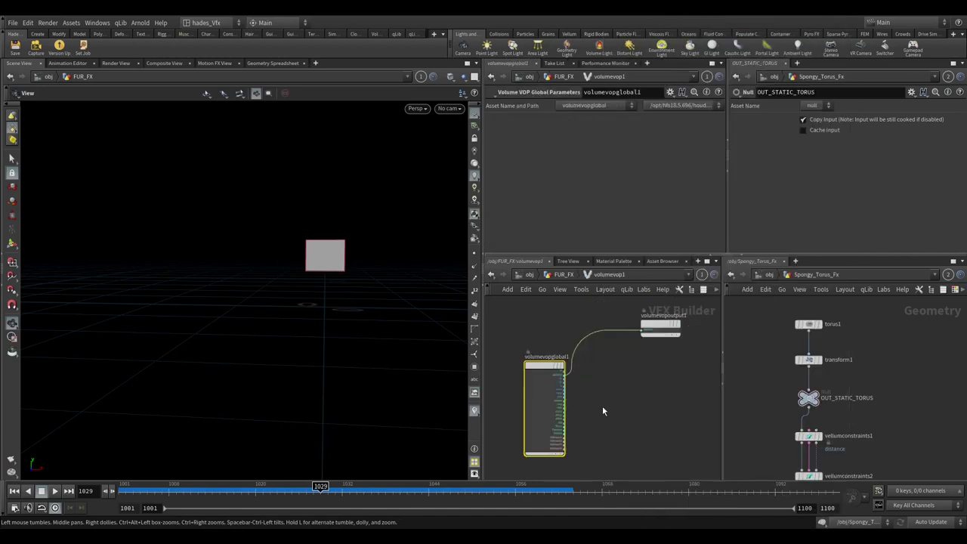
pyautogui.moveTo(632, 355); pyautogui.dragTo(551, 377, button='middle')
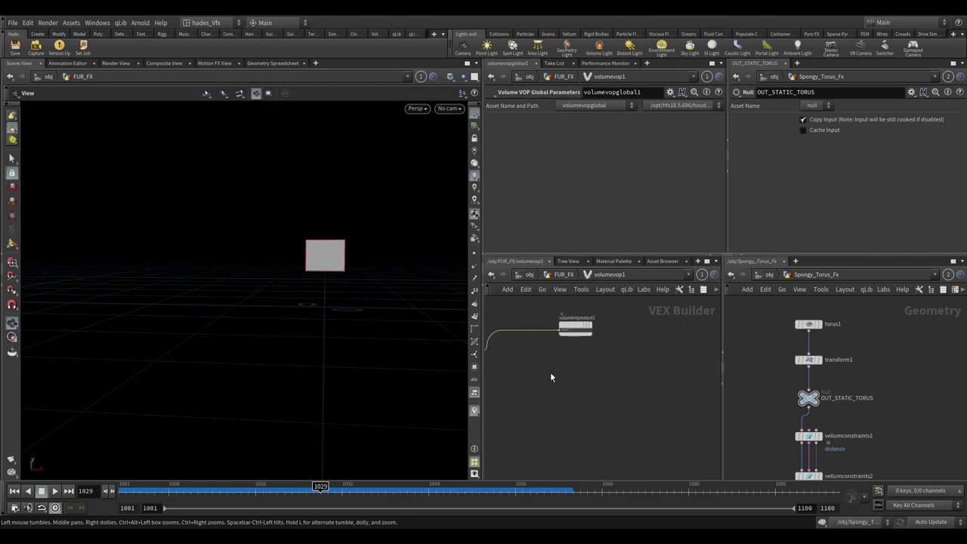
pyautogui.press('Delete')
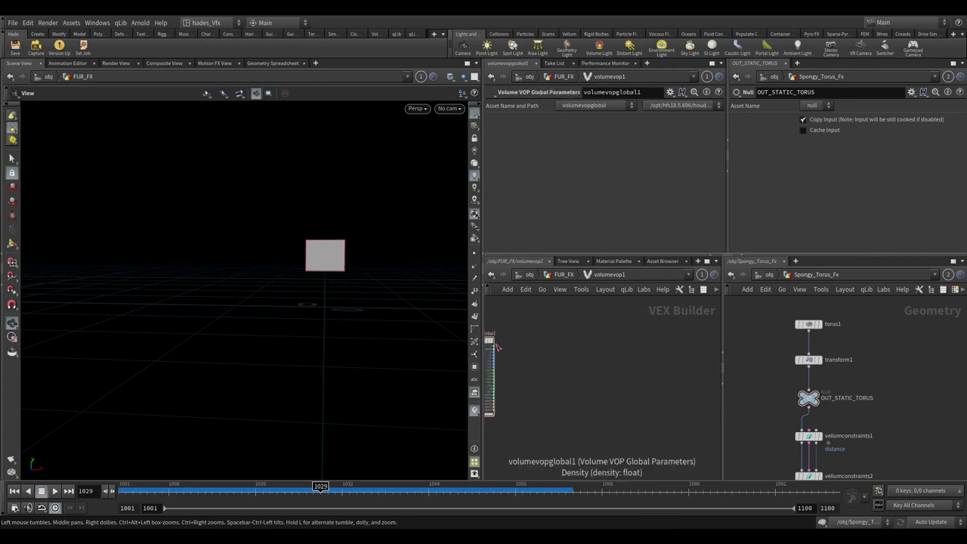
pyautogui.scroll(2, 494, 344)
# - Add a Curl Noise node beside the global parameters inside volumevop1
pyautogui.press('Tab')
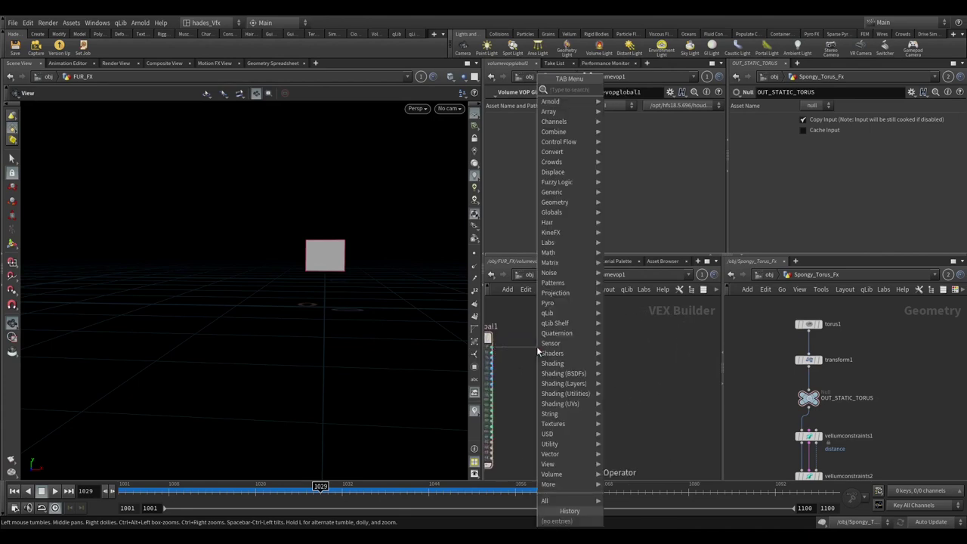
pyautogui.write('curl')
pyautogui.press('Return')
pyautogui.click(539, 351)
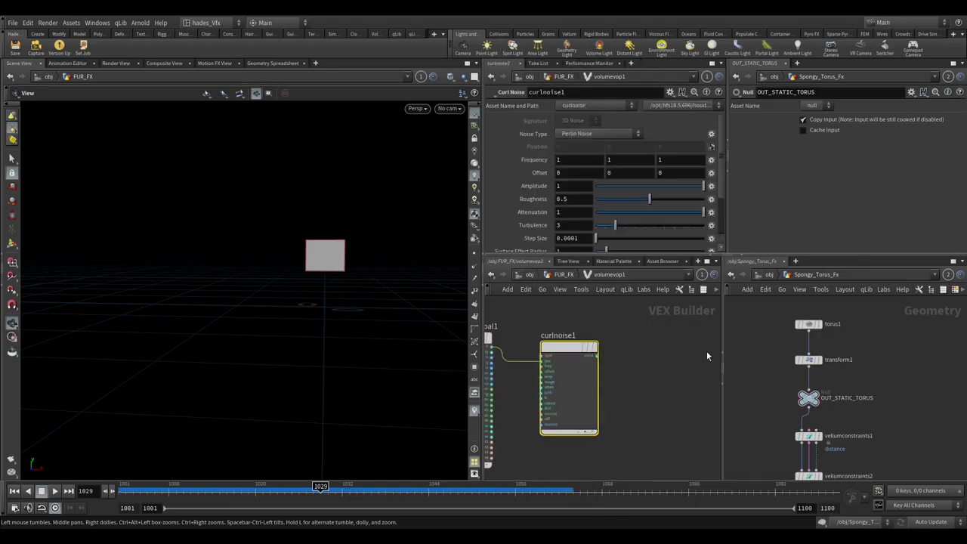
# - Add a Bind Export node of type Vector, fed by curlnoise1's noise output
pyautogui.press('Tab')
pyautogui.write('bind e')
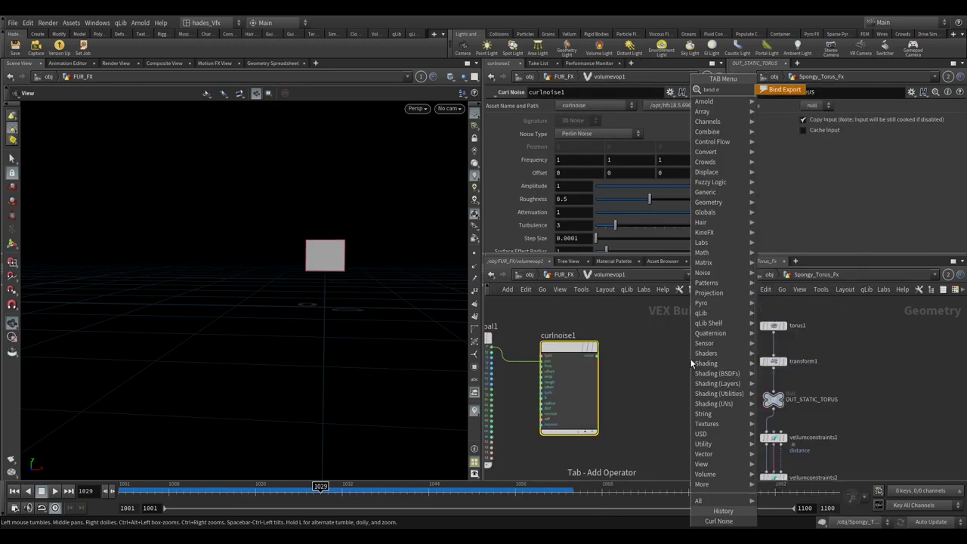
pyautogui.press('Return')
pyautogui.click(691, 363)
pyautogui.scroll(2, 614, 378)
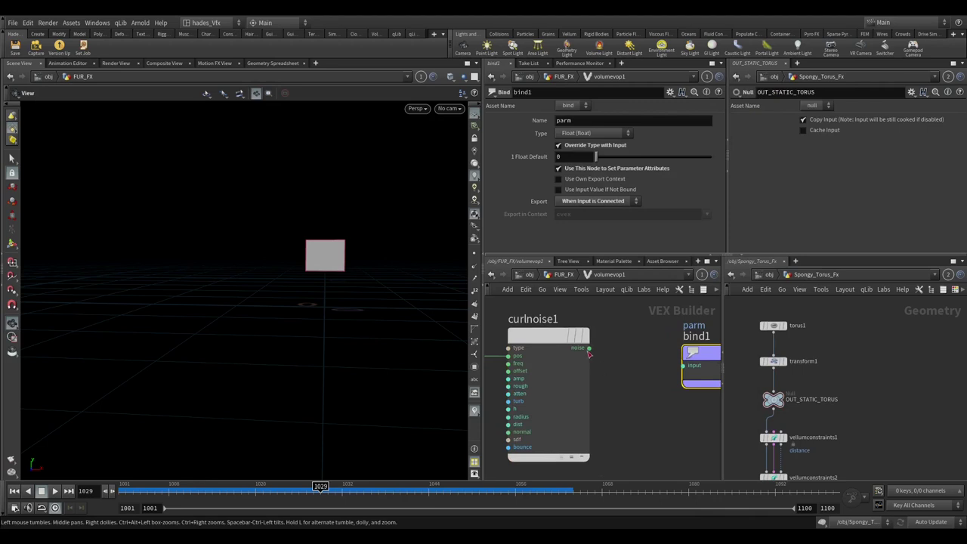
pyautogui.moveTo(589, 348); pyautogui.dragTo(684, 366)
pyautogui.press('f')
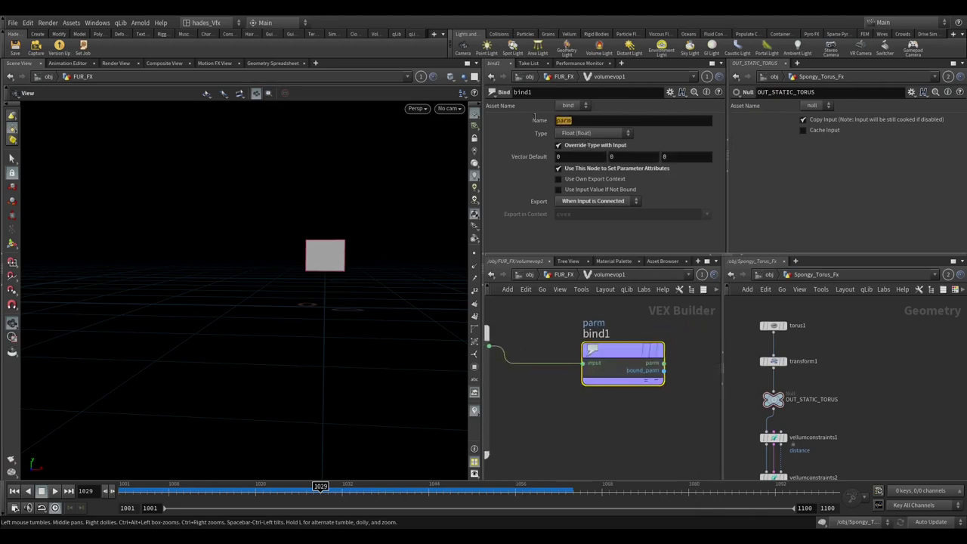
pyautogui.click(582, 134)
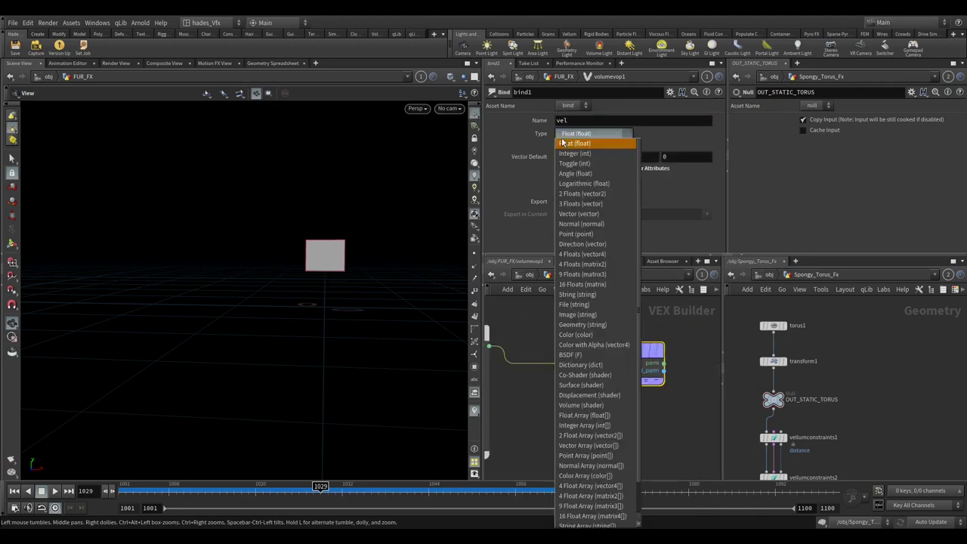
pyautogui.click(583, 214)
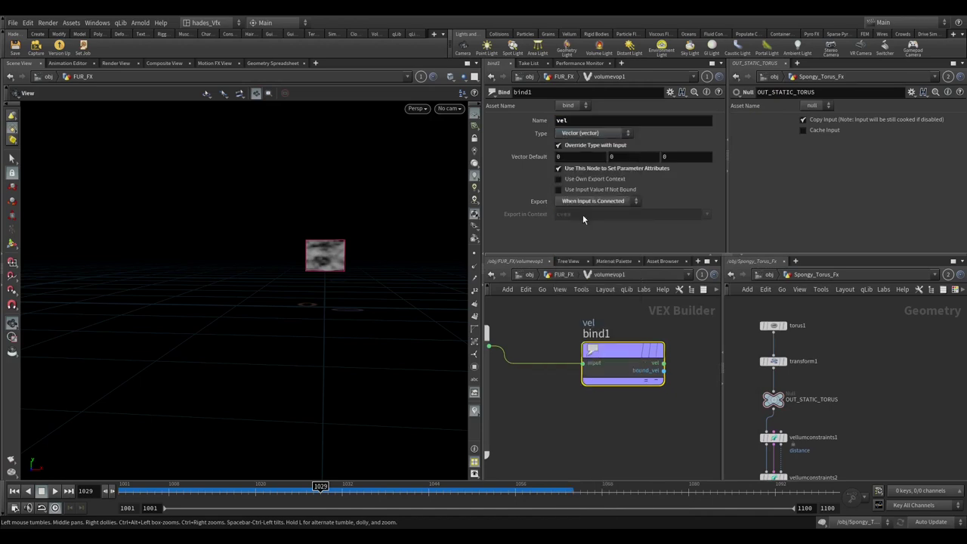
pyautogui.moveTo(541, 350); pyautogui.dragTo(613, 365, button='middle')
# - Promote curlnoise1's Frequency, Amplitude and Roughness to parameters, then go back to FUR_FX
pyautogui.click(535, 356)
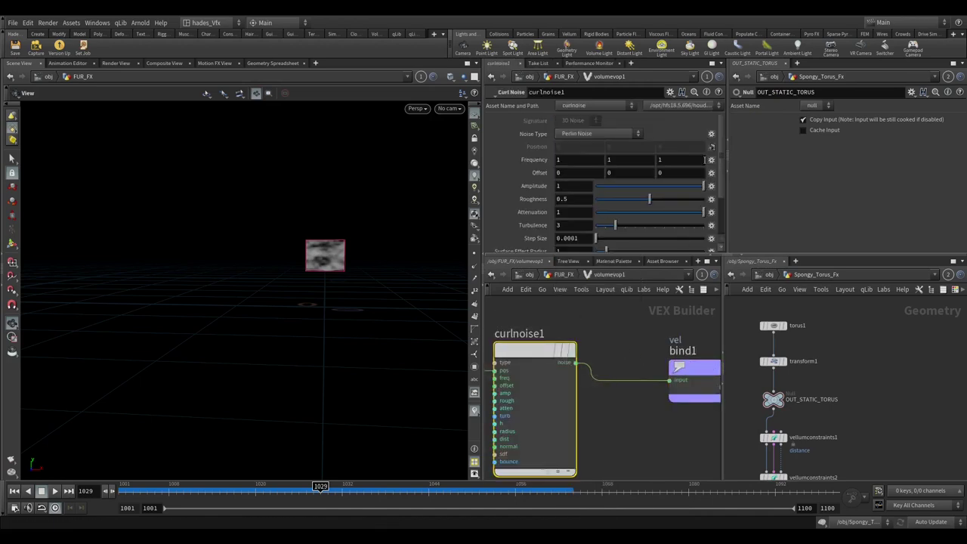
pyautogui.click(711, 160)
pyautogui.click(718, 165)
pyautogui.click(711, 185)
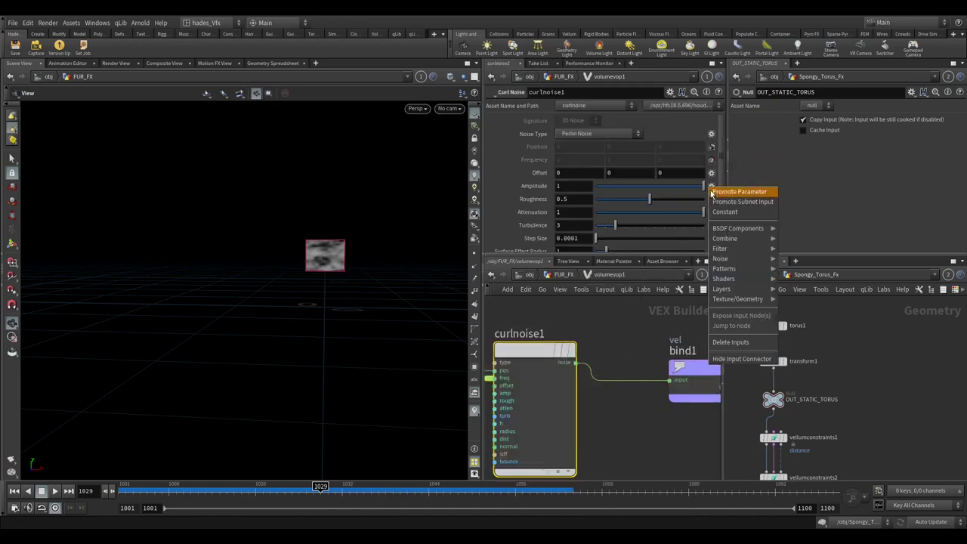
pyautogui.click(718, 191)
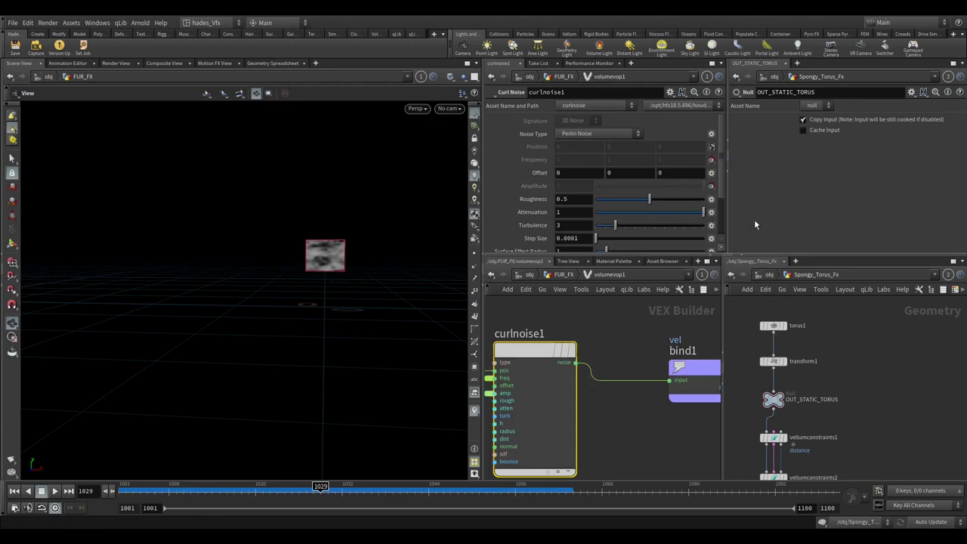
pyautogui.click(712, 198)
pyautogui.click(719, 205)
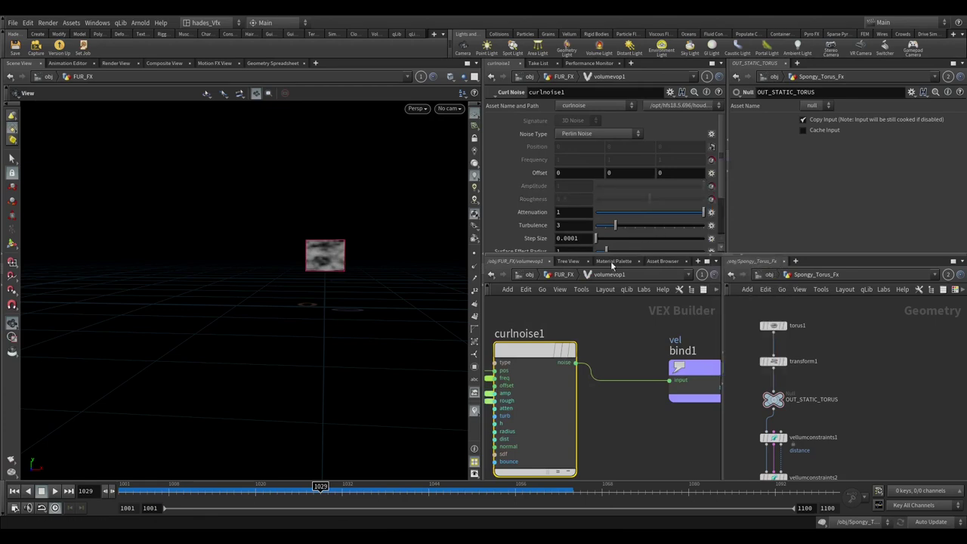
pyautogui.click(568, 277)
# - Set volumevop1 Frequency to 1.8 and vdb1 Voxel Size to 0.05
pyautogui.press('f')
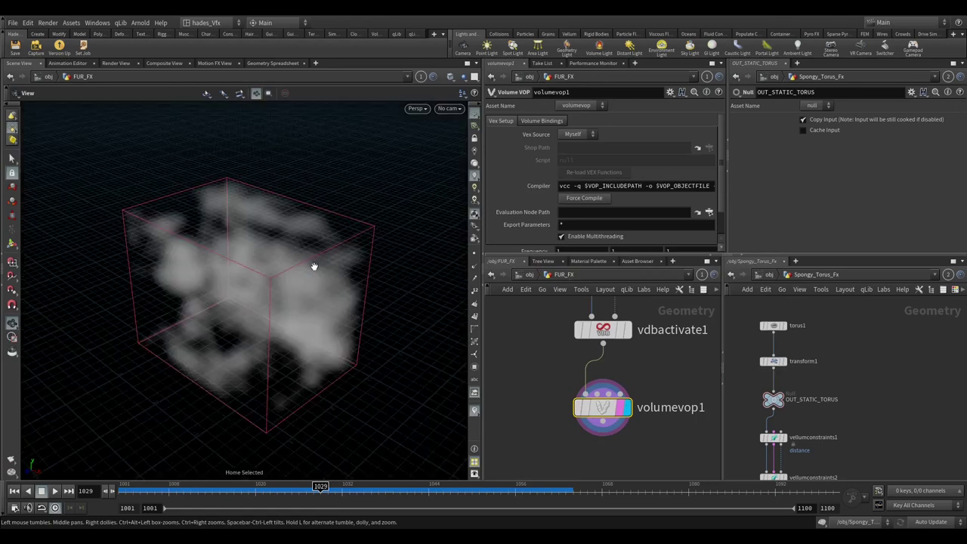
pyautogui.scroll(-2, 605, 211)
pyautogui.moveTo(529, 221); pyautogui.dragTo(586, 226, button='middle')
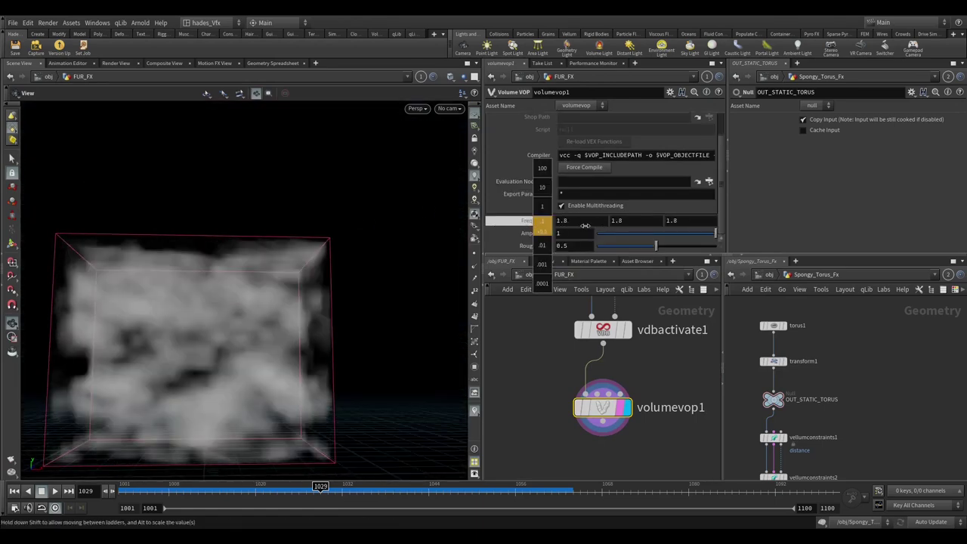
pyautogui.scroll(3, 524, 421)
pyautogui.moveTo(674, 402); pyautogui.dragTo(673, 401)
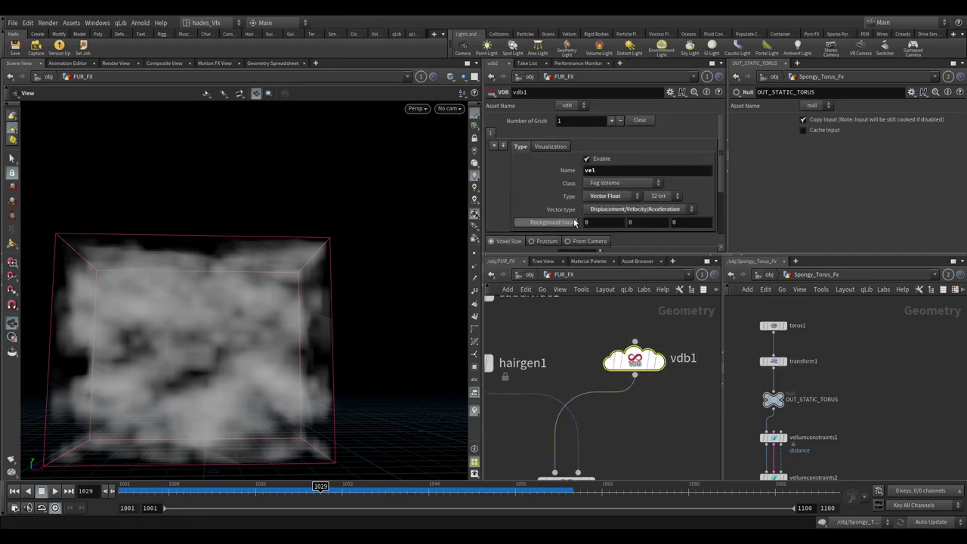
pyautogui.scroll(-1, 575, 223)
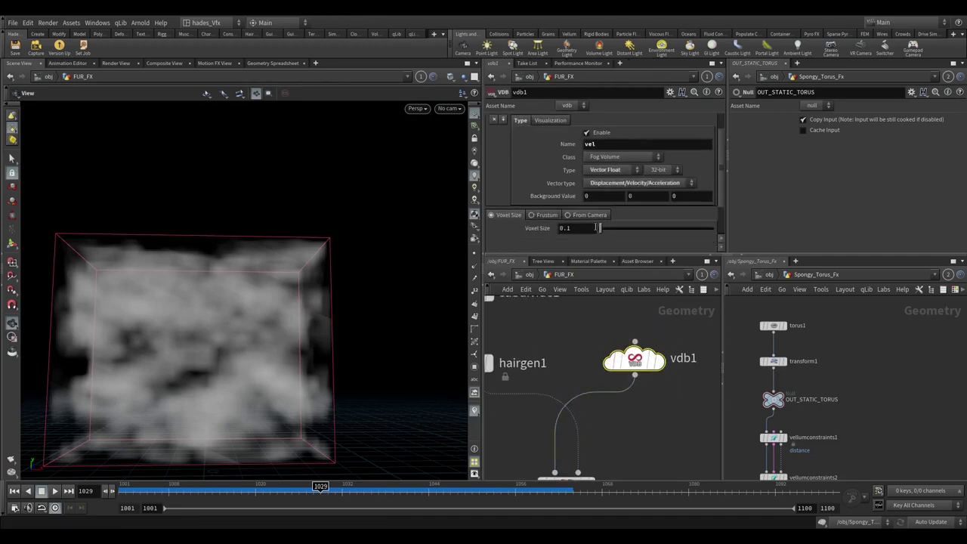
pyautogui.doubleClick(566, 228)
pyautogui.press('Return')
pyautogui.scroll(-5, 237, 431)
# - Lower the curl noise Amplitude to 0.822 and Roughness to 0.352 on volumevop1
pyautogui.moveTo(237, 432); pyautogui.dragTo(287, 365)
pyautogui.moveTo(643, 461); pyautogui.dragTo(656, 335, button='middle')
pyautogui.click(580, 350)
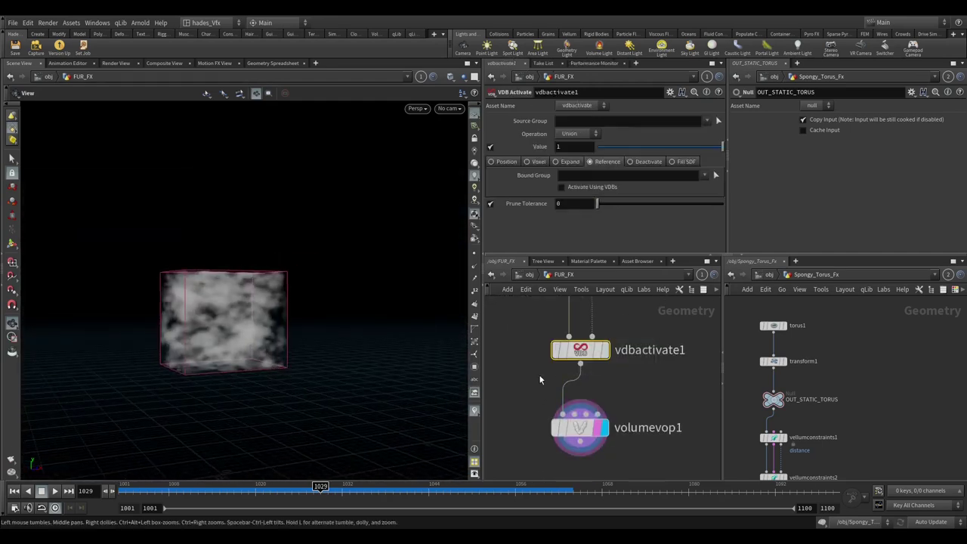
pyautogui.click(580, 428)
pyautogui.scroll(-2, 689, 240)
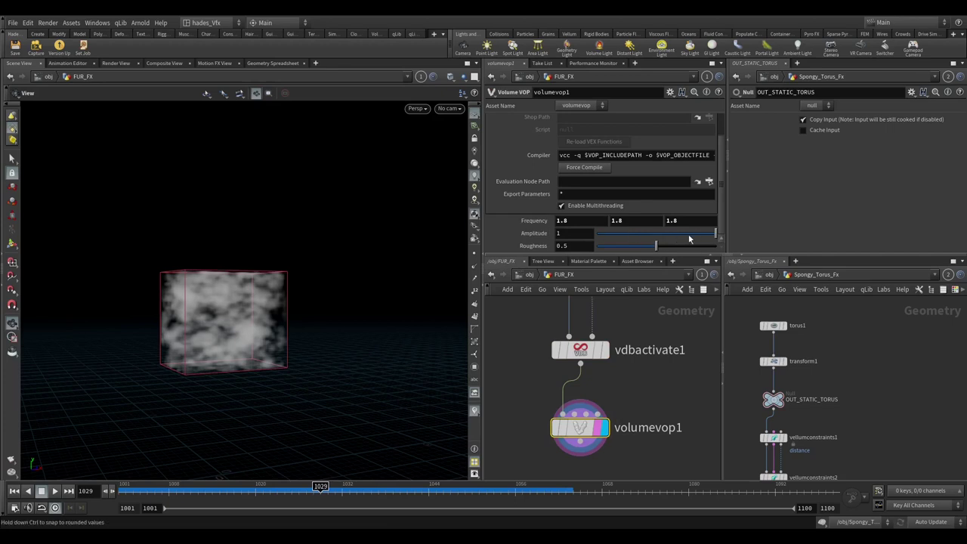
pyautogui.moveTo(715, 235); pyautogui.dragTo(639, 247)
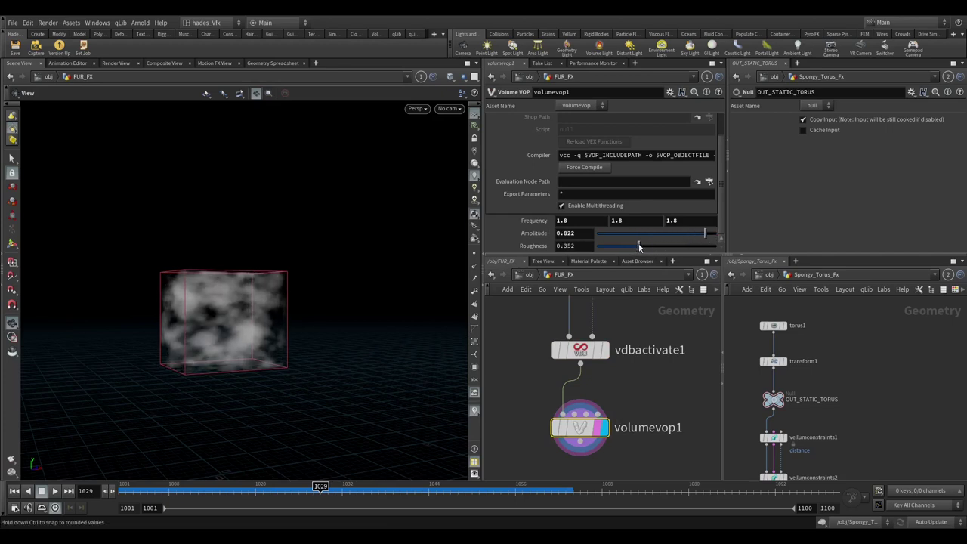
pyautogui.scroll(-4, 617, 393)
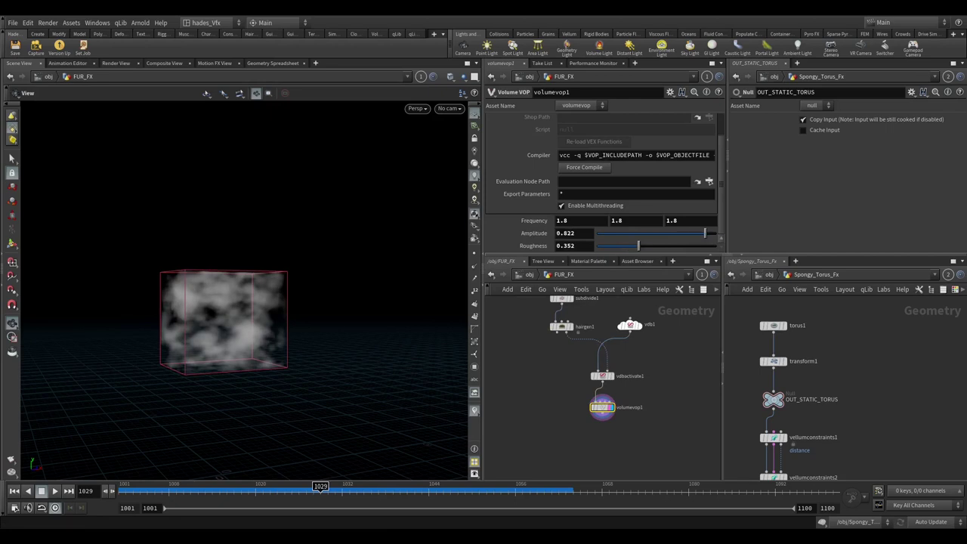
# - Place a guide advect node and rearrange the panes for more network room
pyautogui.scroll(-3, 574, 385)
pyautogui.press('Tab')
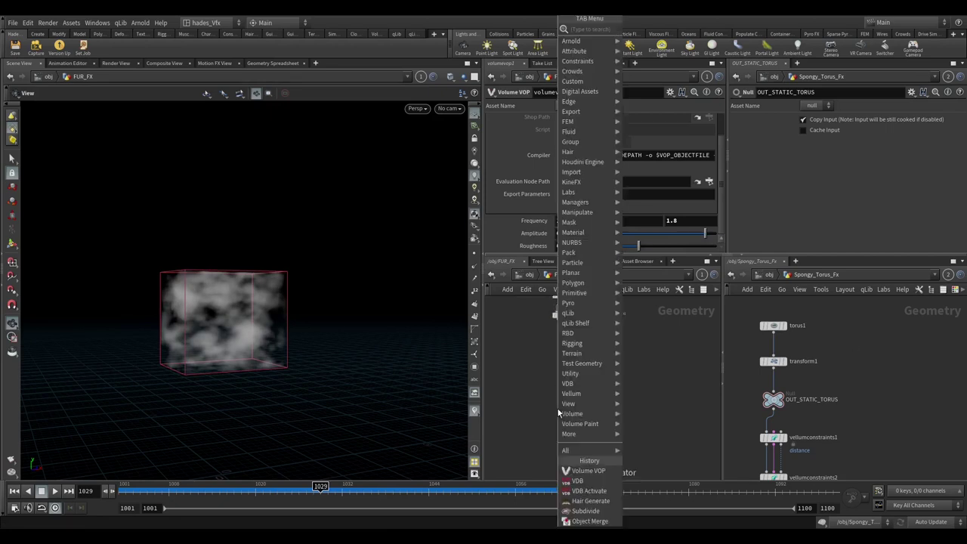
pyautogui.write('null')
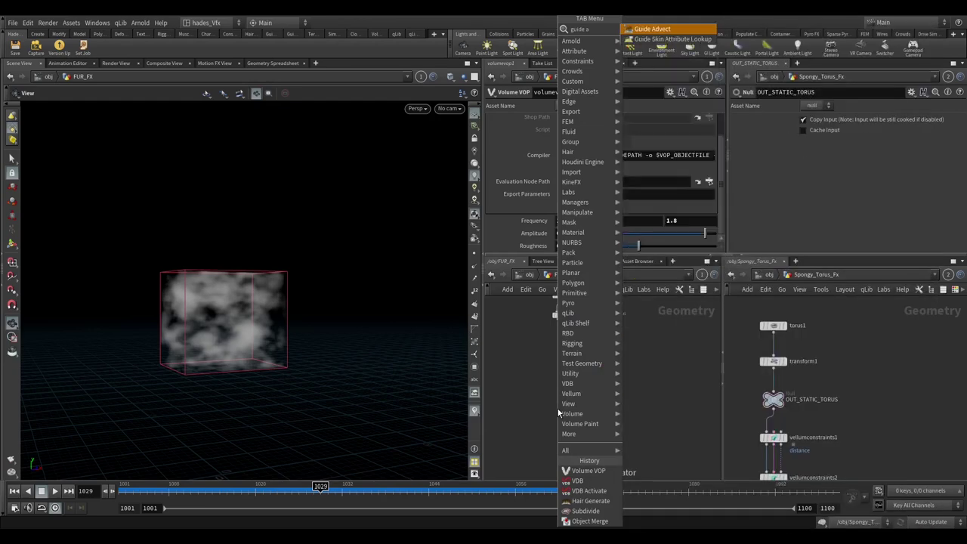
pyautogui.press('Return')
pyautogui.click(559, 408)
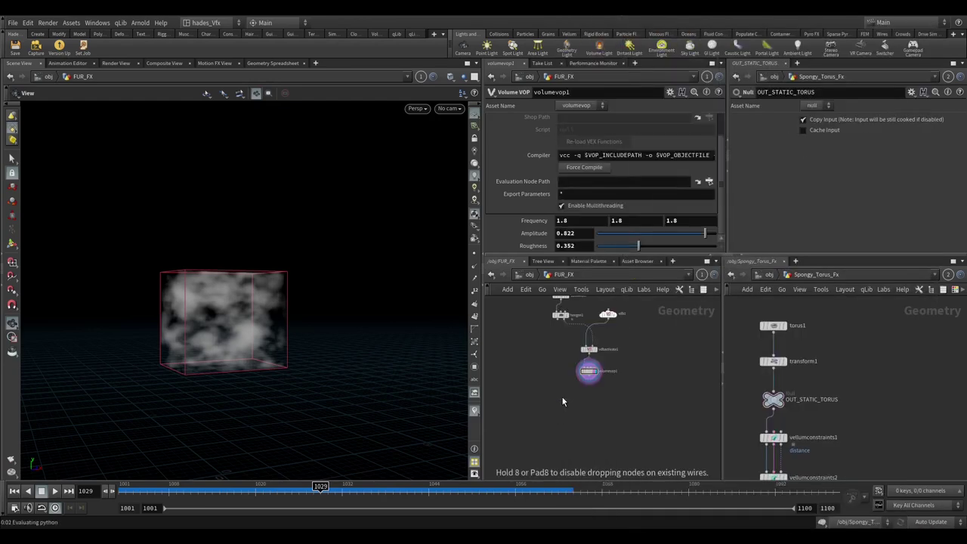
pyautogui.scroll(2, 562, 378)
pyautogui.click(712, 255)
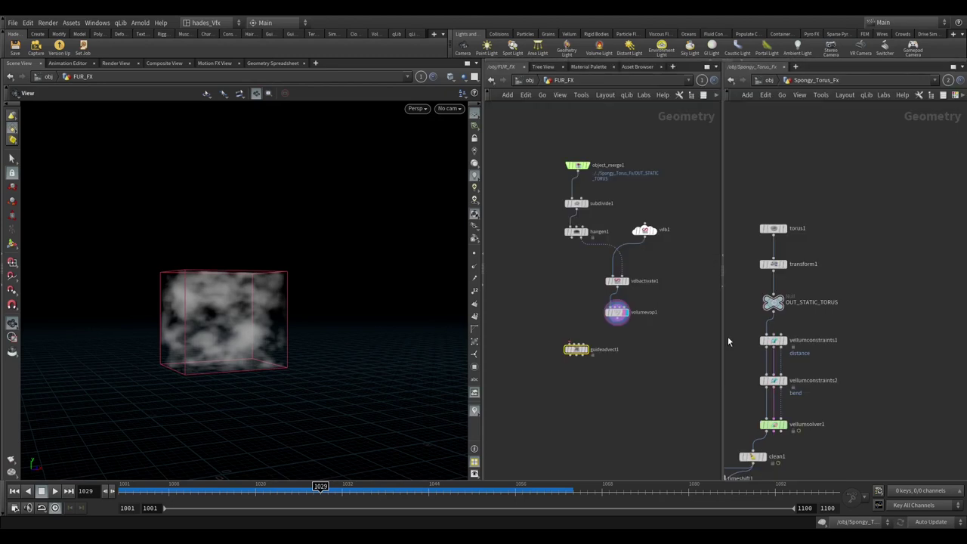
pyautogui.click(723, 296)
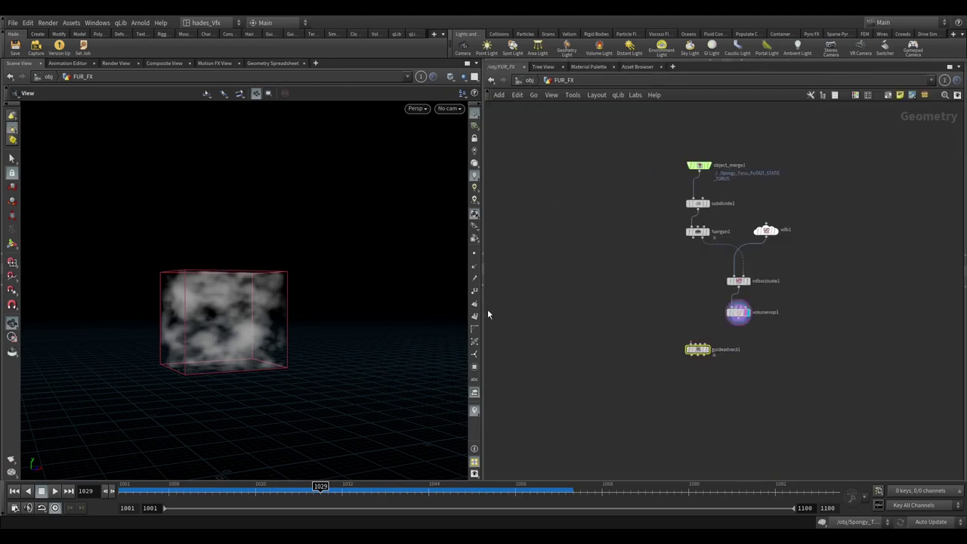
pyautogui.moveTo(483, 309); pyautogui.dragTo(440, 309)
pyautogui.press('p')
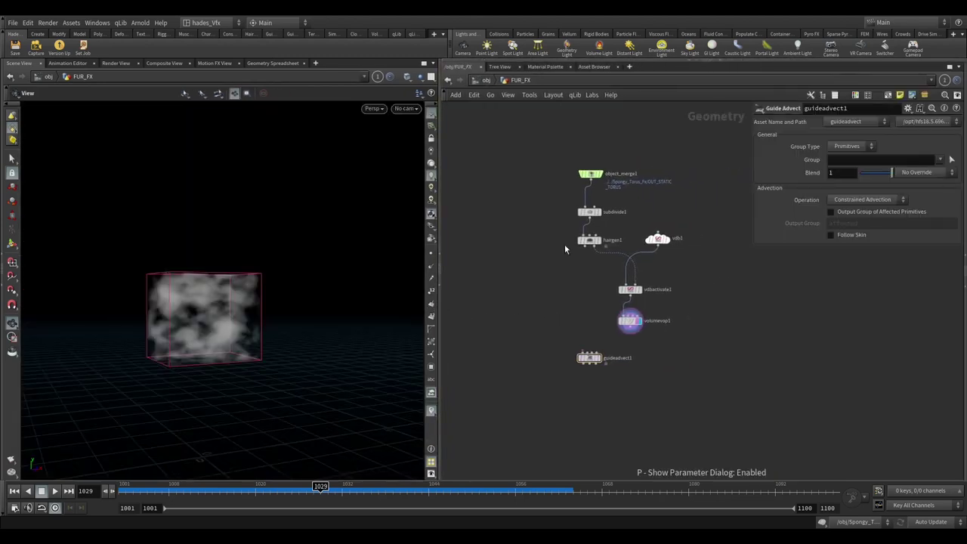
pyautogui.scroll(3, 565, 244)
# - Wire hairgen1 and volumevop1 (Skin VDB) into guideadvect1 and display the advected fur
pyautogui.moveTo(551, 182); pyautogui.dragTo(571, 186)
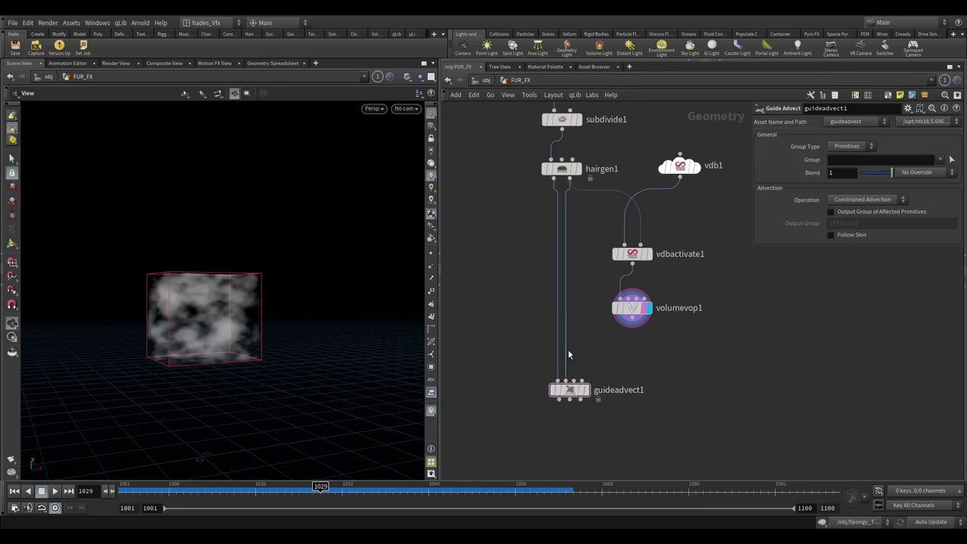
pyautogui.moveTo(577, 383)
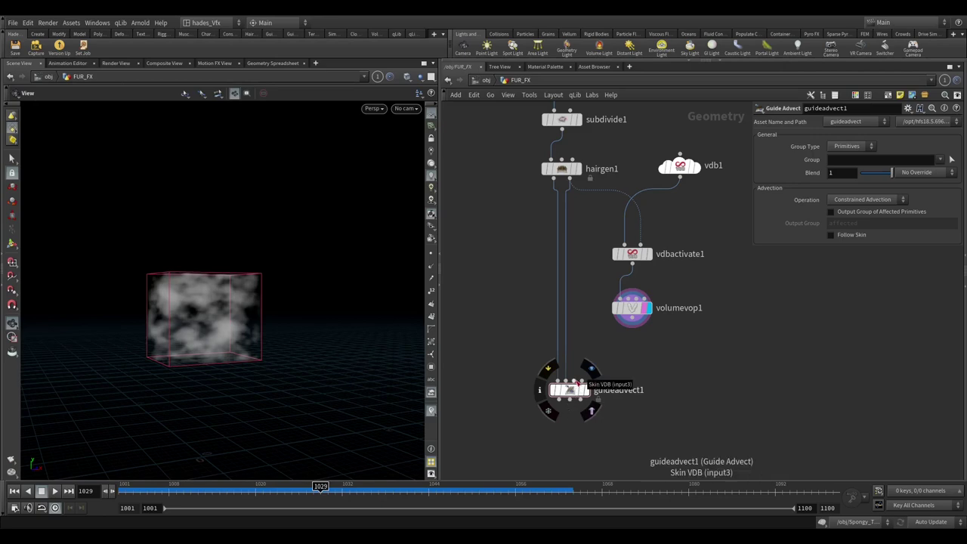
pyautogui.moveTo(577, 382); pyautogui.dragTo(630, 328)
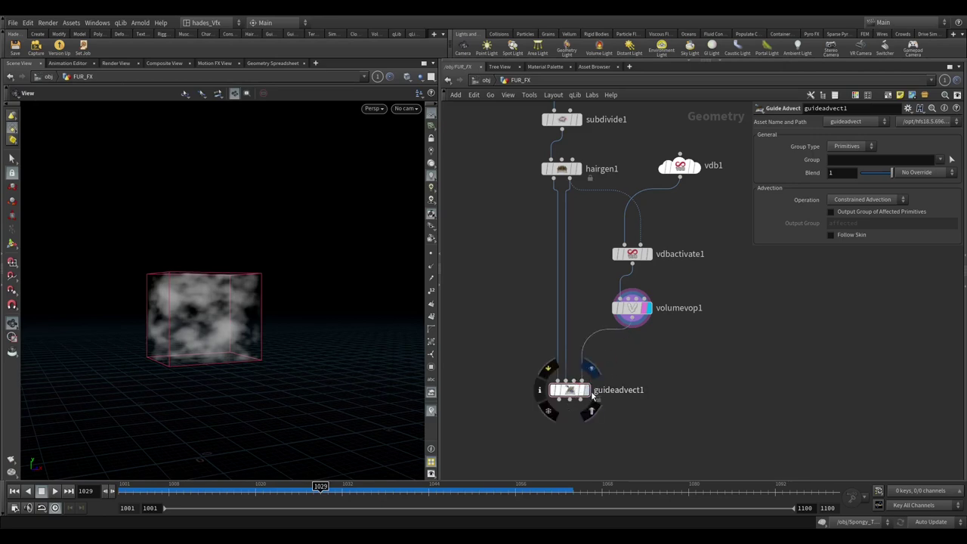
pyautogui.click(591, 393)
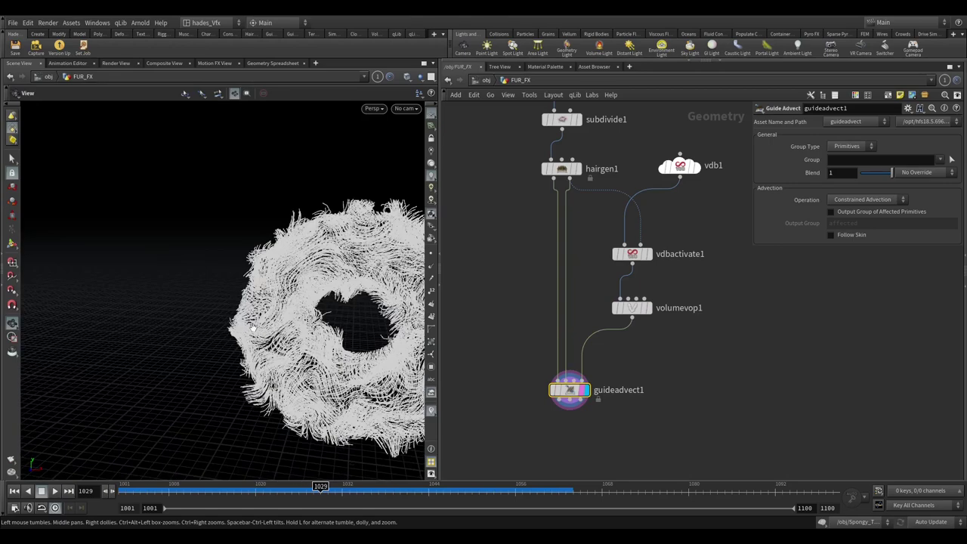
pyautogui.moveTo(253, 327); pyautogui.dragTo(297, 257)
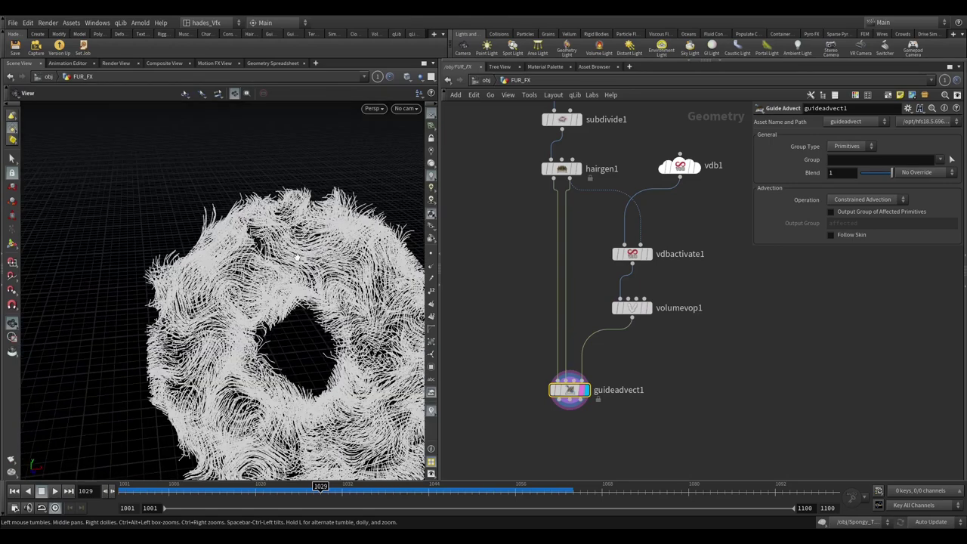
pyautogui.click(485, 81)
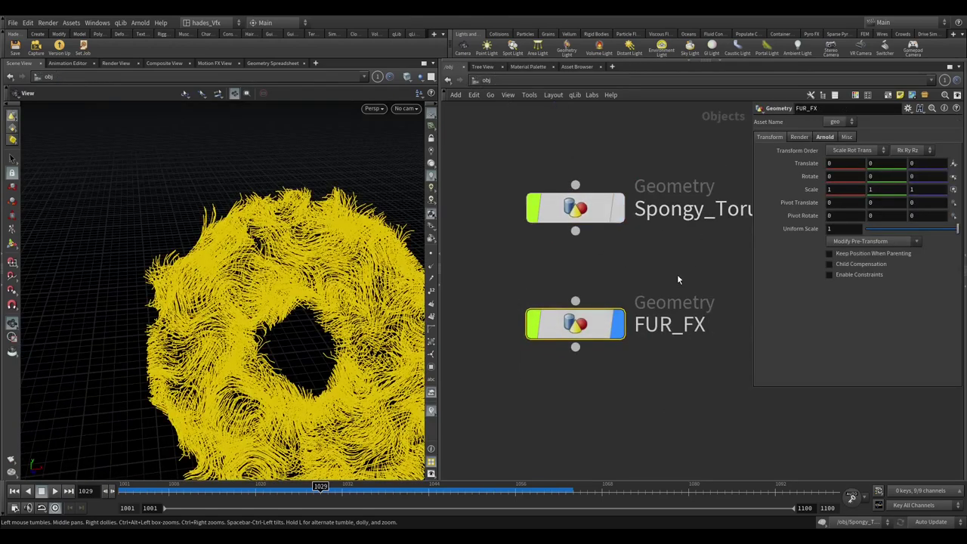
pyautogui.click(847, 138)
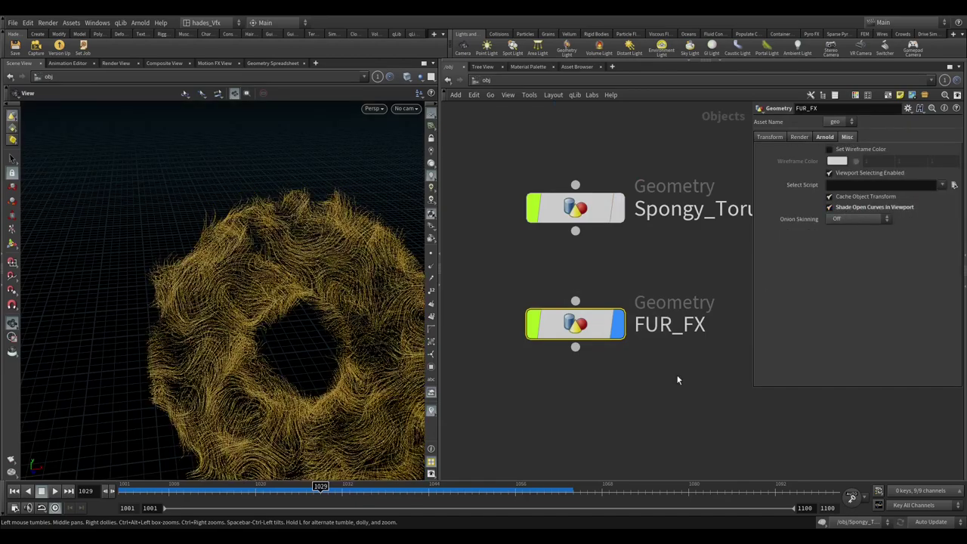
pyautogui.moveTo(295, 229); pyautogui.dragTo(245, 285)
pyautogui.moveTo(245, 284); pyautogui.dragTo(247, 375, button='right')
pyautogui.moveTo(246, 376); pyautogui.dragTo(287, 232)
pyautogui.press('d')
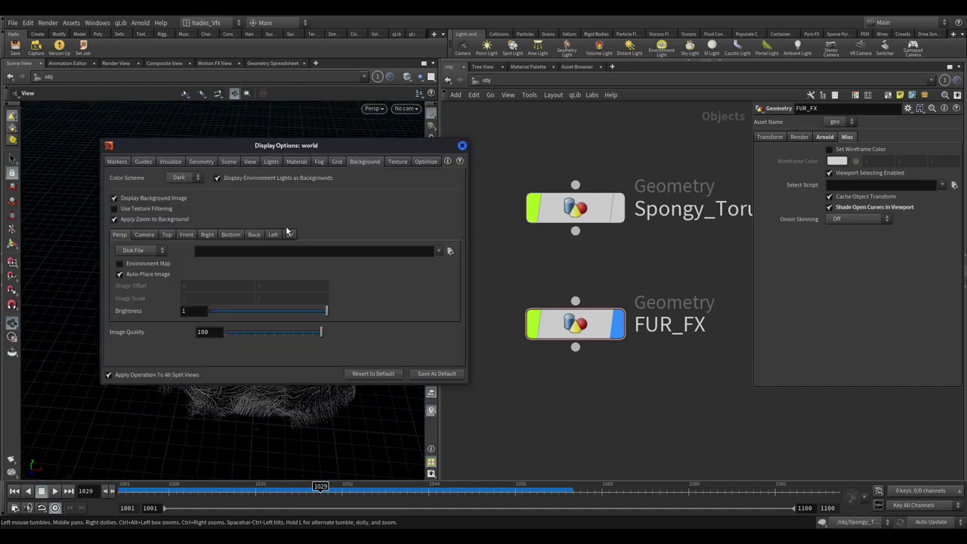
pyautogui.click(228, 161)
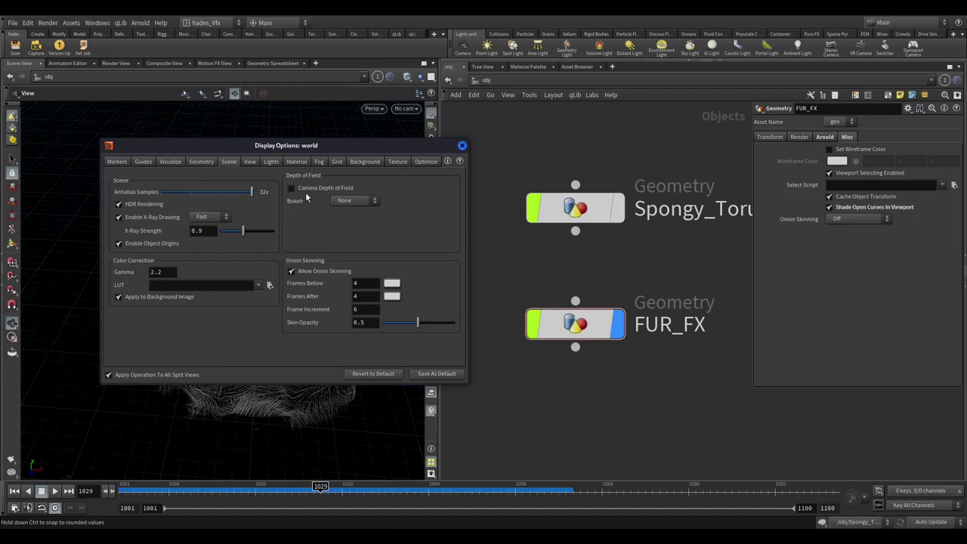
pyautogui.click(462, 145)
pyautogui.moveTo(378, 204); pyautogui.dragTo(313, 280)
pyautogui.press('d')
pyautogui.moveTo(303, 147); pyautogui.dragTo(666, 138)
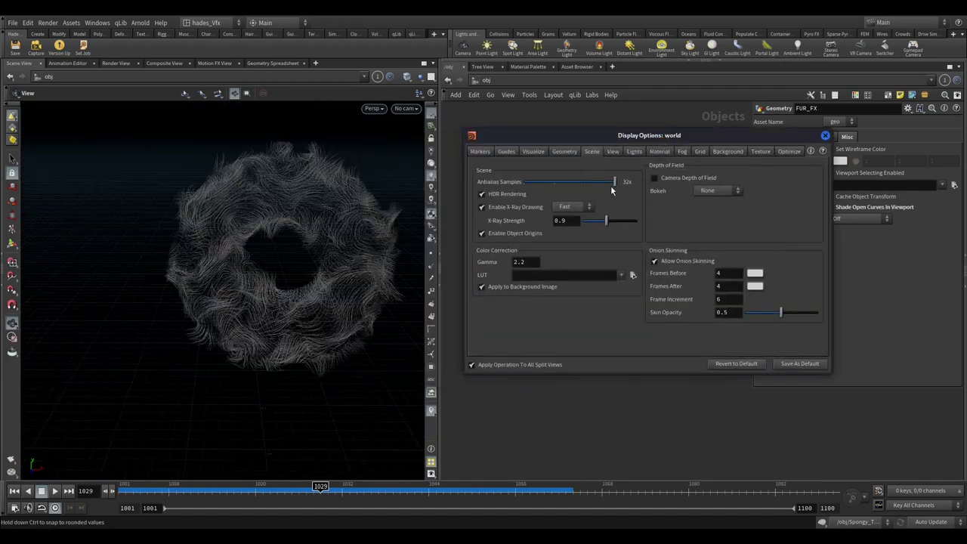
pyautogui.moveTo(614, 181); pyautogui.dragTo(524, 182)
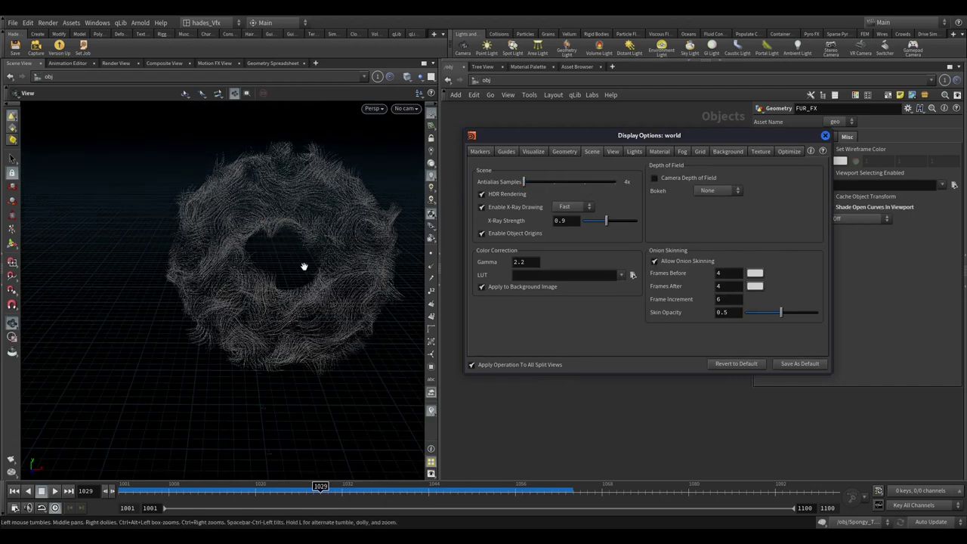
pyautogui.moveTo(305, 266); pyautogui.dragTo(343, 253)
pyautogui.moveTo(557, 182); pyautogui.dragTo(741, 182)
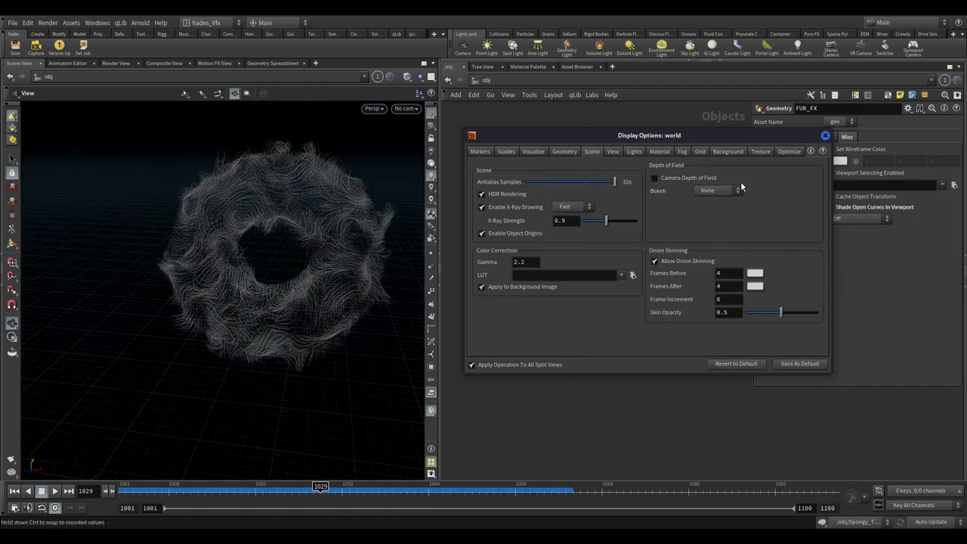
pyautogui.click(825, 137)
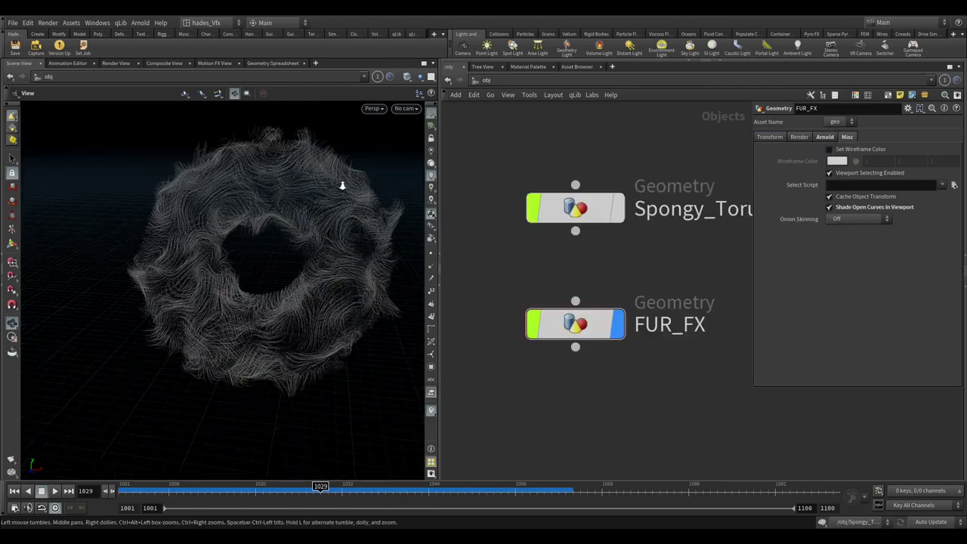
pyautogui.moveTo(341, 184); pyautogui.dragTo(321, 252)
pyautogui.press('h')
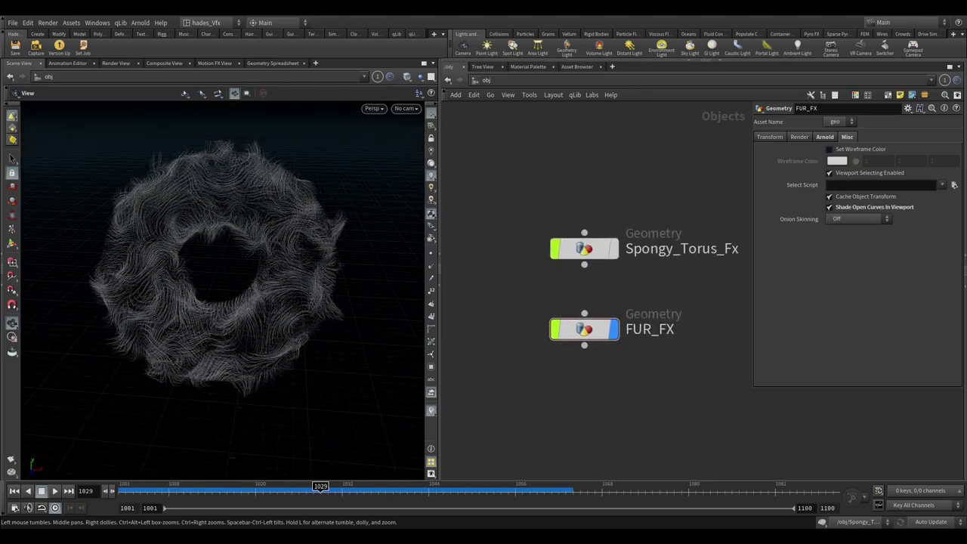
pyautogui.doubleClick(584, 330)
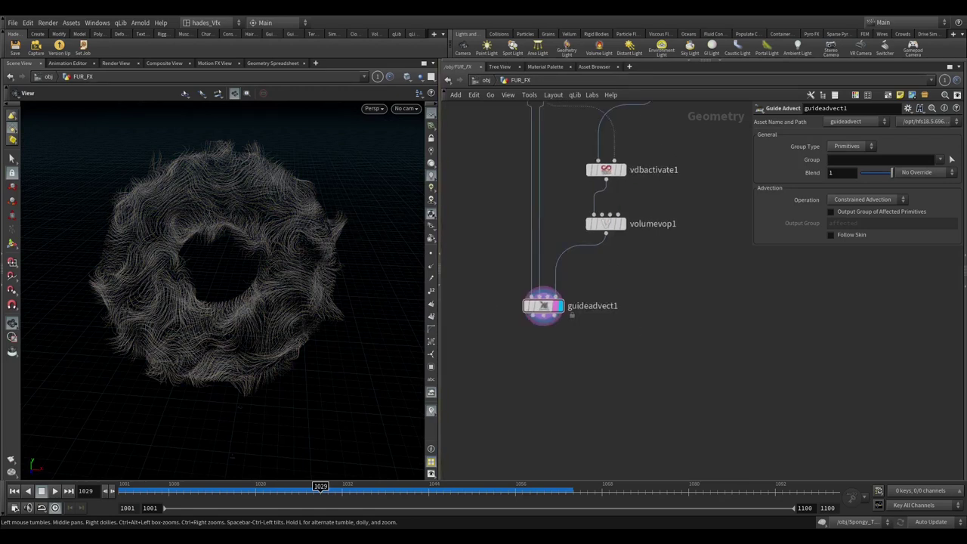
# - Add an Object Merge fetching /obj/Spongy_Torus_Fx/OUT_ANIM_TORUS into FUR_FX
pyautogui.press('h')
pyautogui.press('Tab')
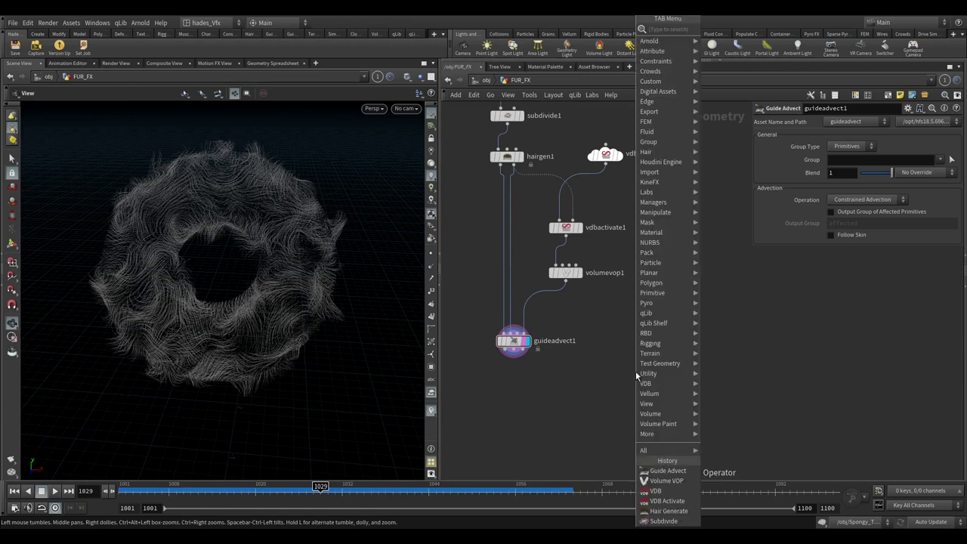
pyautogui.write('obj mer')
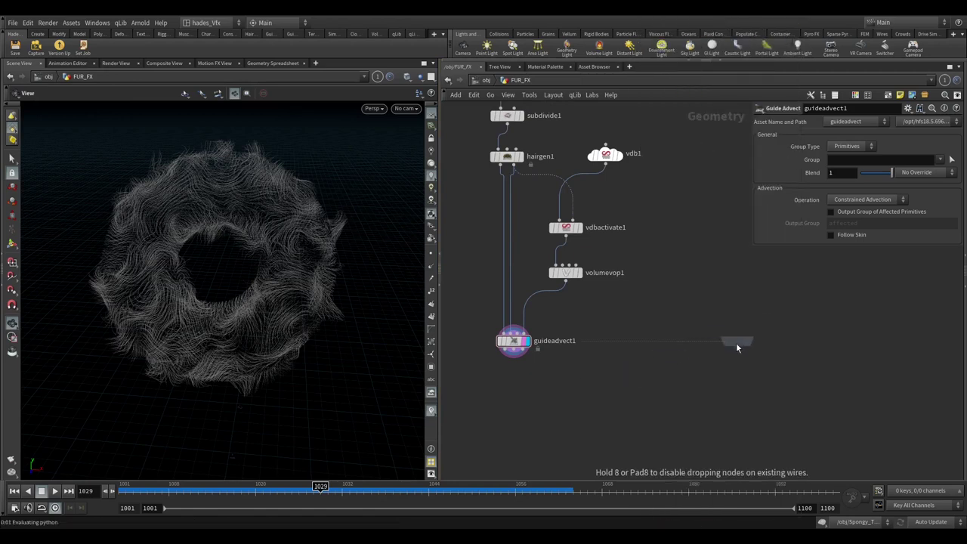
pyautogui.click(681, 346)
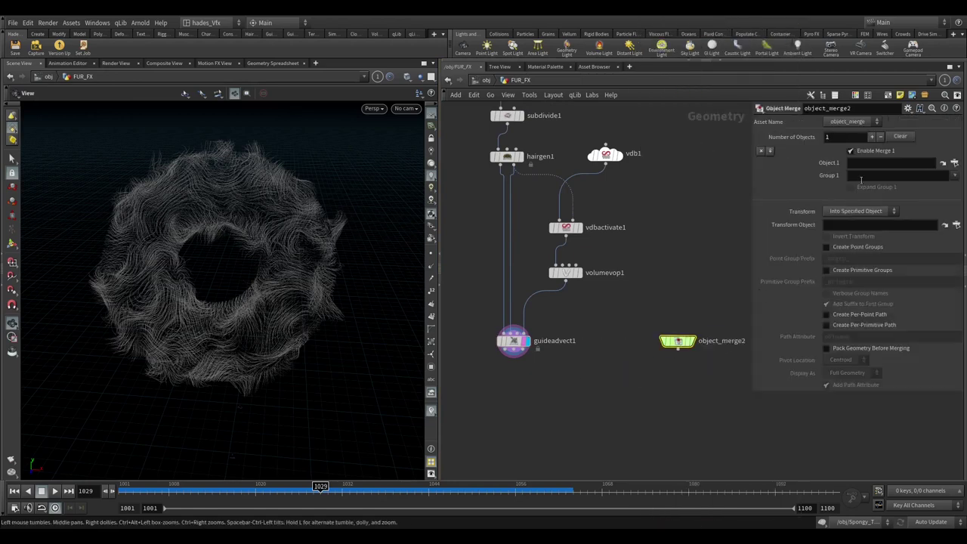
pyautogui.click(954, 163)
pyautogui.moveTo(878, 78); pyautogui.dragTo(484, 79)
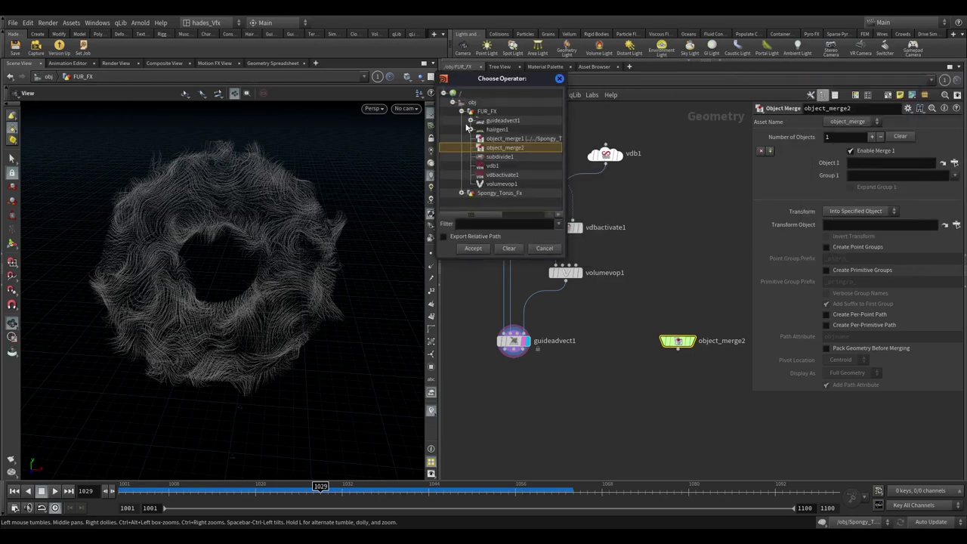
pyautogui.click(461, 111)
pyautogui.click(461, 120)
pyautogui.click(507, 131)
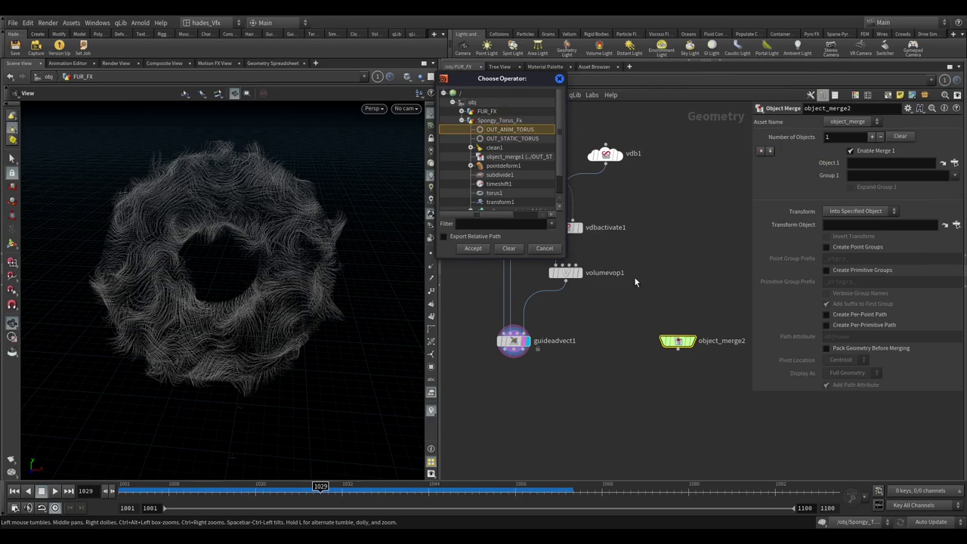
pyautogui.click(474, 248)
# - Append a displayed Time Shift to object_merge2 with Frame set to $FSTART
pyautogui.moveTo(707, 386); pyautogui.dragTo(649, 351, button='middle')
pyautogui.scroll(3, 649, 350)
pyautogui.moveTo(603, 295); pyautogui.dragTo(602, 341)
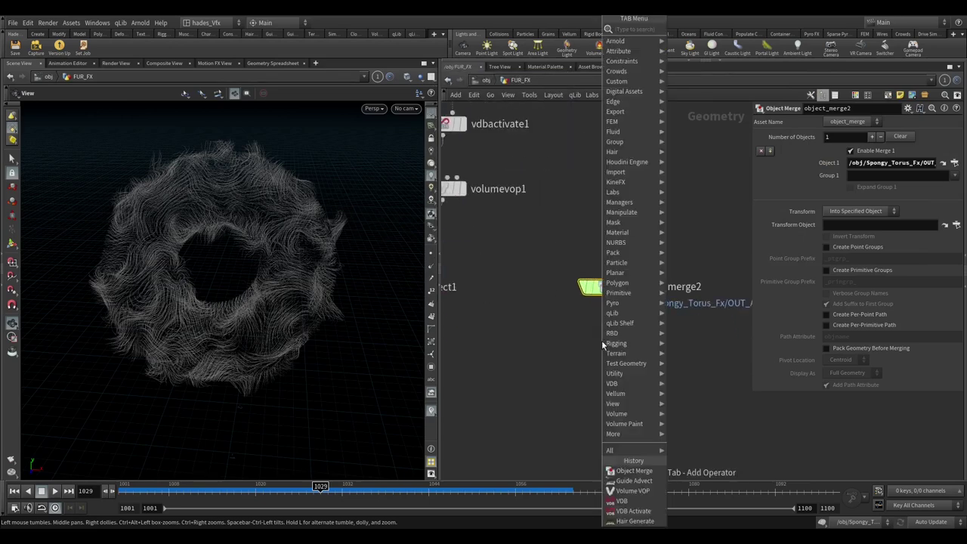
pyautogui.write('times')
pyautogui.press('Return')
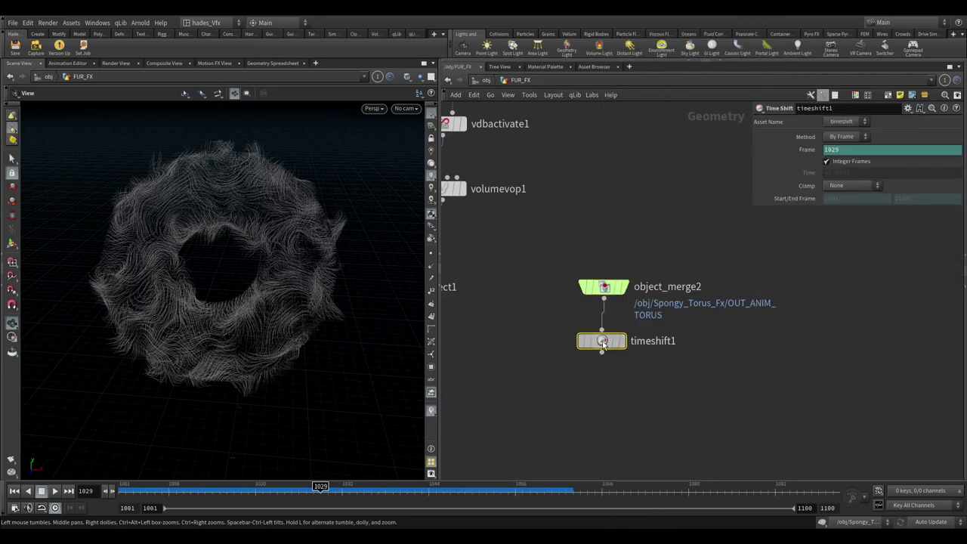
pyautogui.click(625, 350)
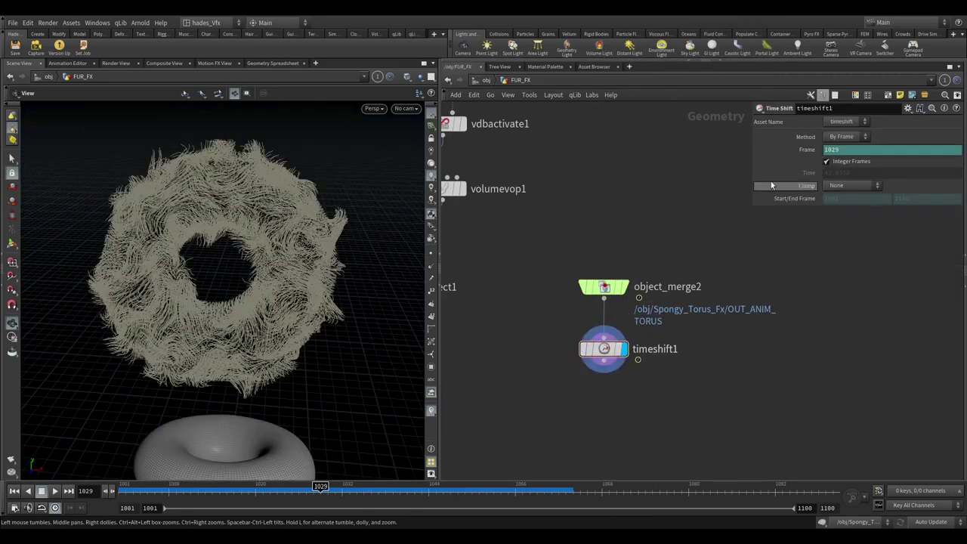
pyautogui.doubleClick(842, 150)
pyautogui.write('$FSTART')
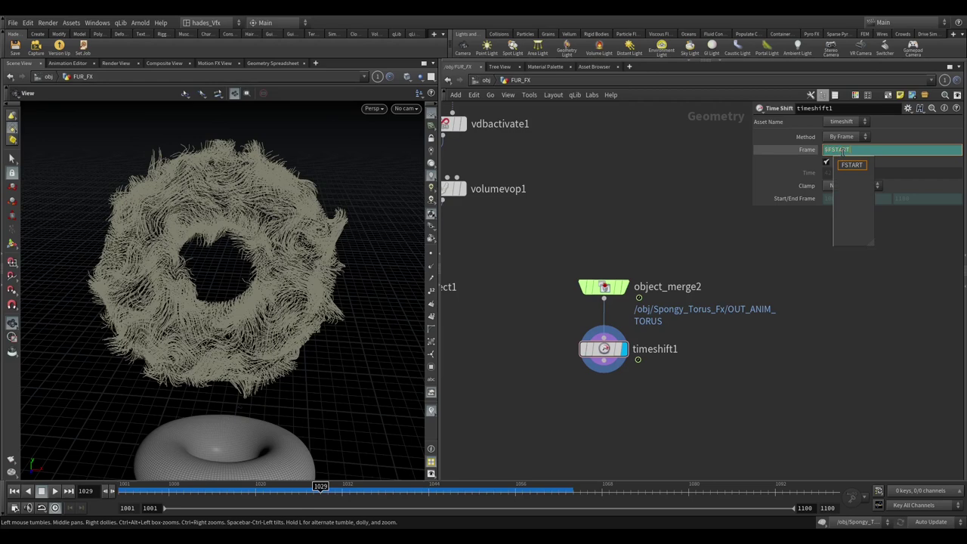
pyautogui.press('Return')
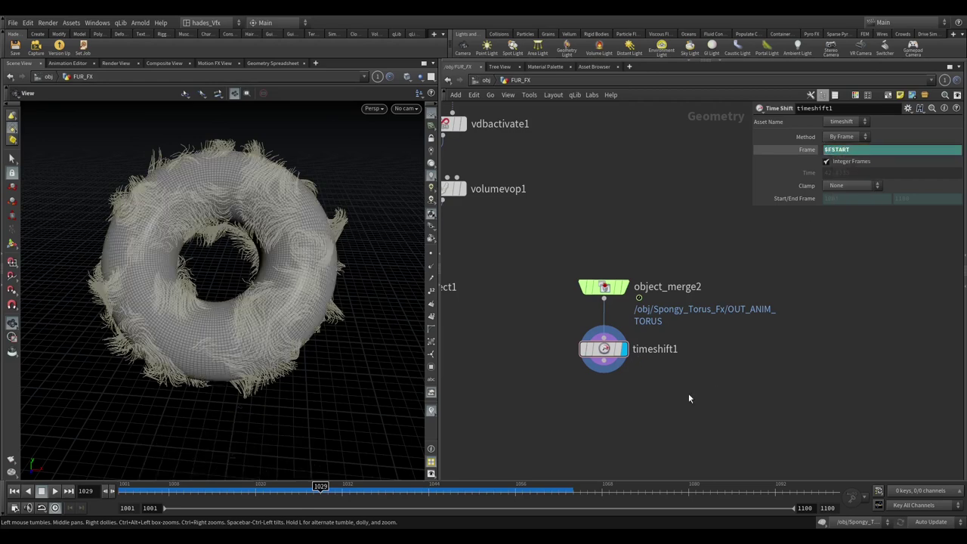
pyautogui.scroll(-2, 636, 385)
# - Add pointdeform1 with timeshift1 as rest lattice and object_merge2 as deformed lattice
pyautogui.press('Tab')
pyautogui.write('poi')
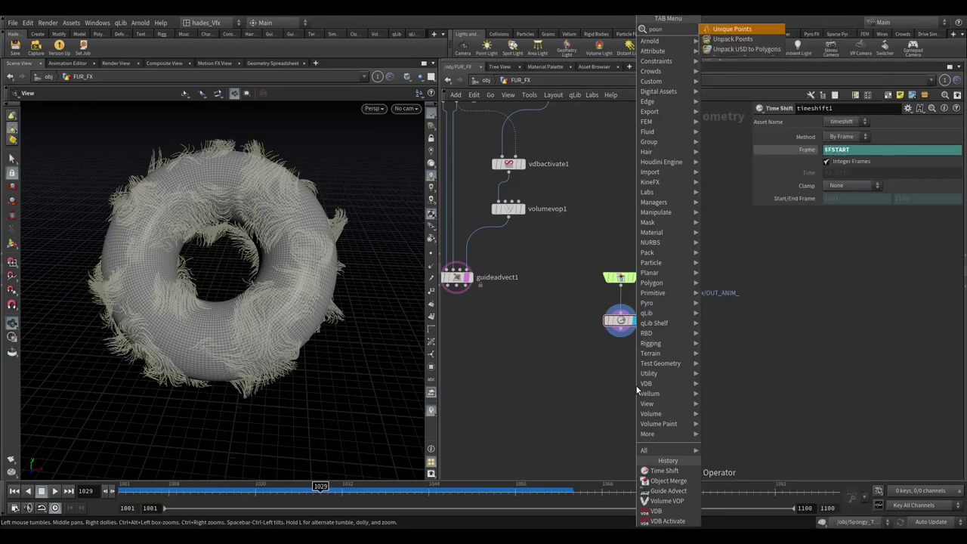
pyautogui.press('BackSpace')
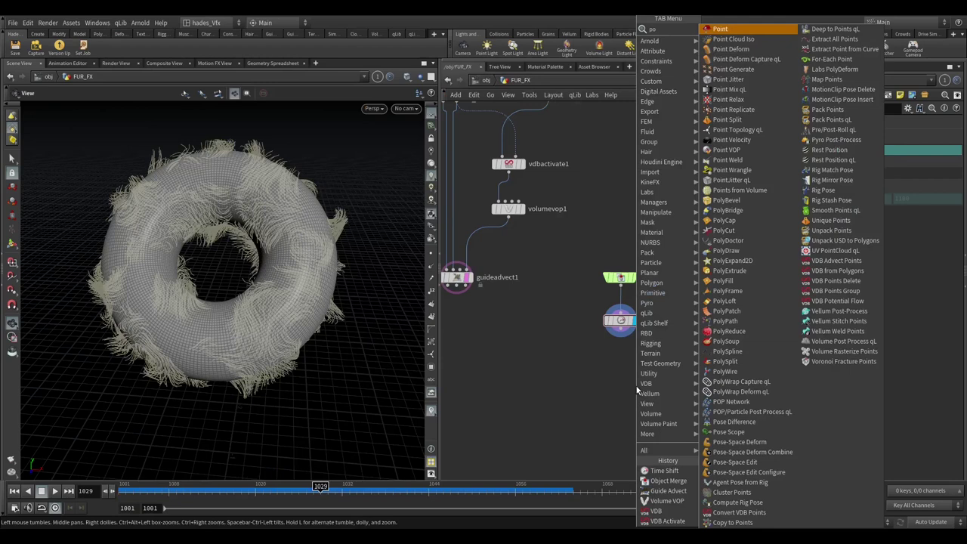
pyautogui.click(732, 48)
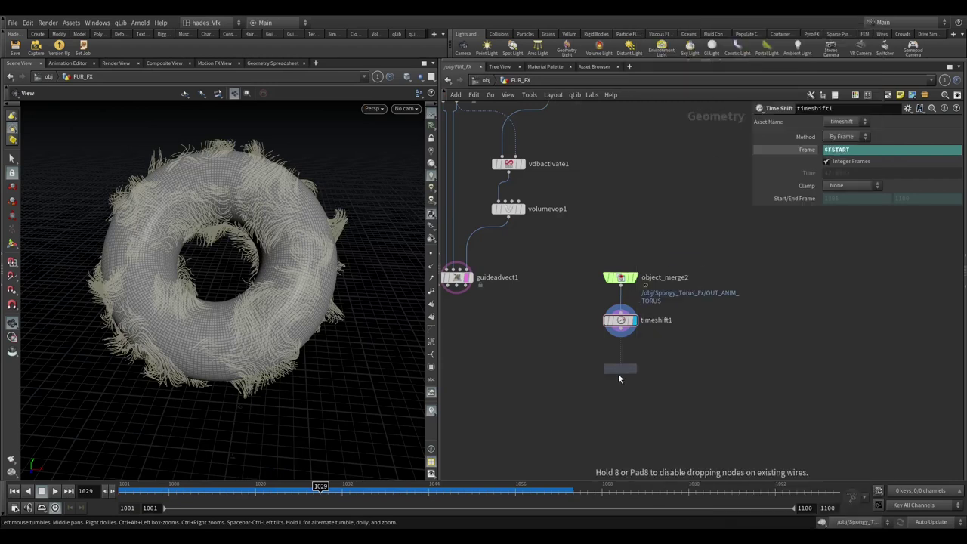
pyautogui.click(619, 387)
pyautogui.scroll(3, 680, 348)
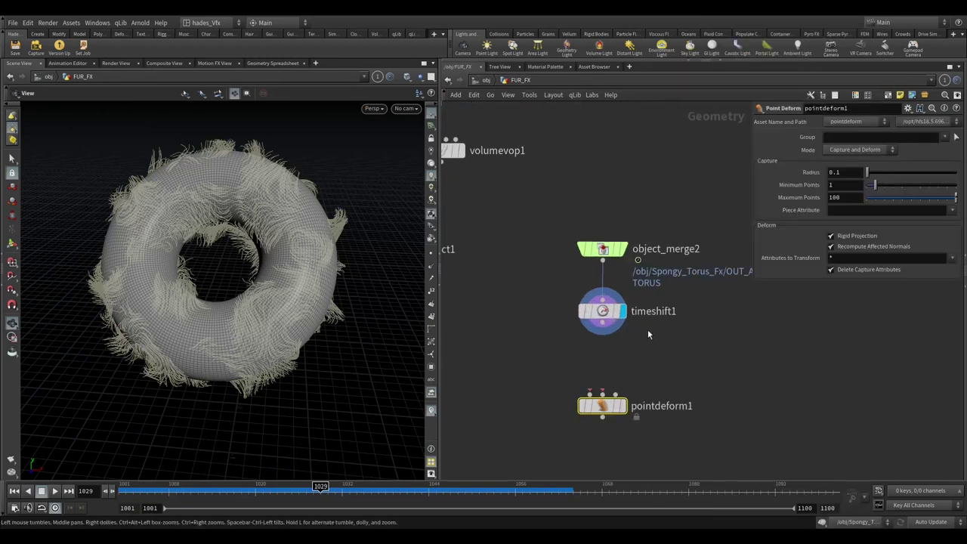
pyautogui.moveTo(603, 336); pyautogui.dragTo(590, 393)
pyautogui.hotkey('ctrl', 'z')
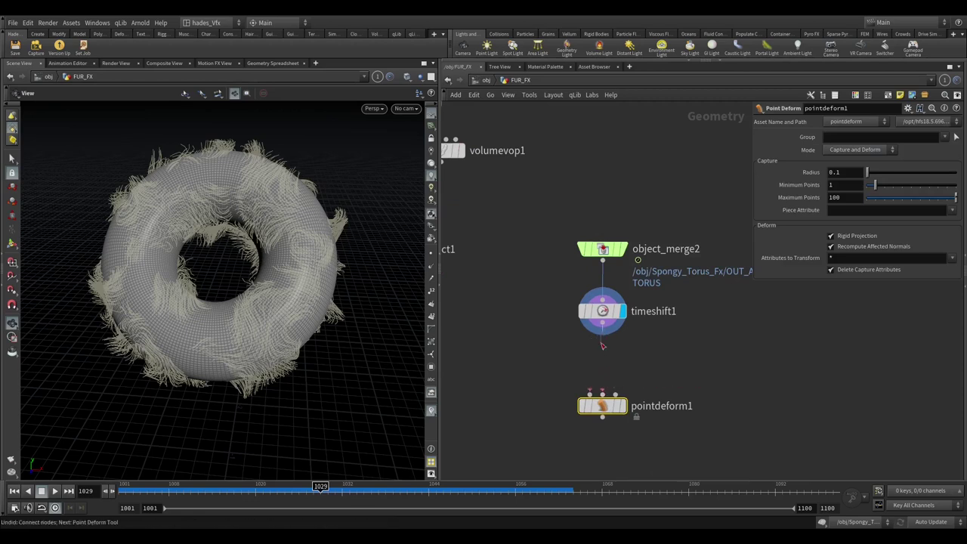
pyautogui.moveTo(602, 335); pyautogui.dragTo(617, 407)
pyautogui.moveTo(603, 262); pyautogui.dragTo(630, 396)
# - Feed guideadvect1 into pointdeform1's first input, display it and scrub to check the deformation
pyautogui.moveTo(512, 383); pyautogui.dragTo(599, 369, button='middle')
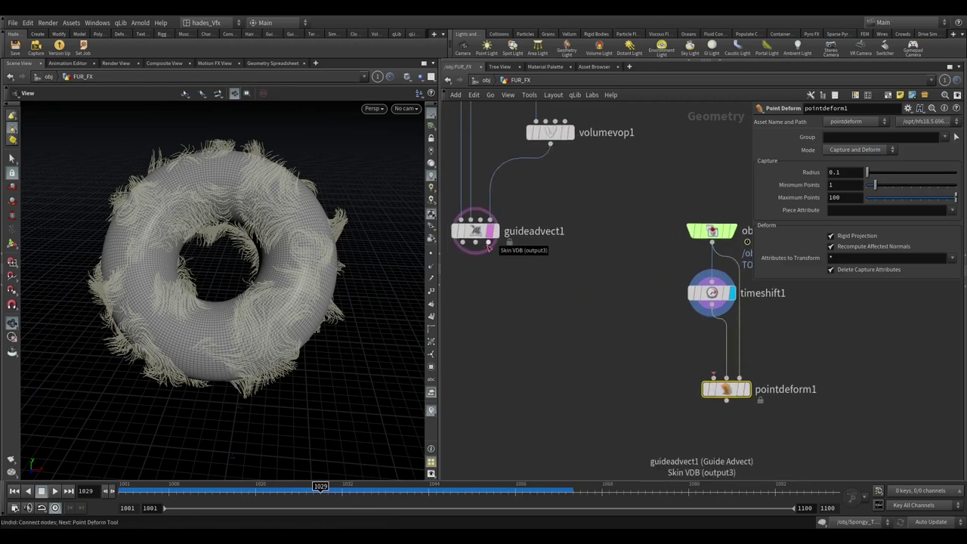
pyautogui.moveTo(484, 248); pyautogui.dragTo(647, 384)
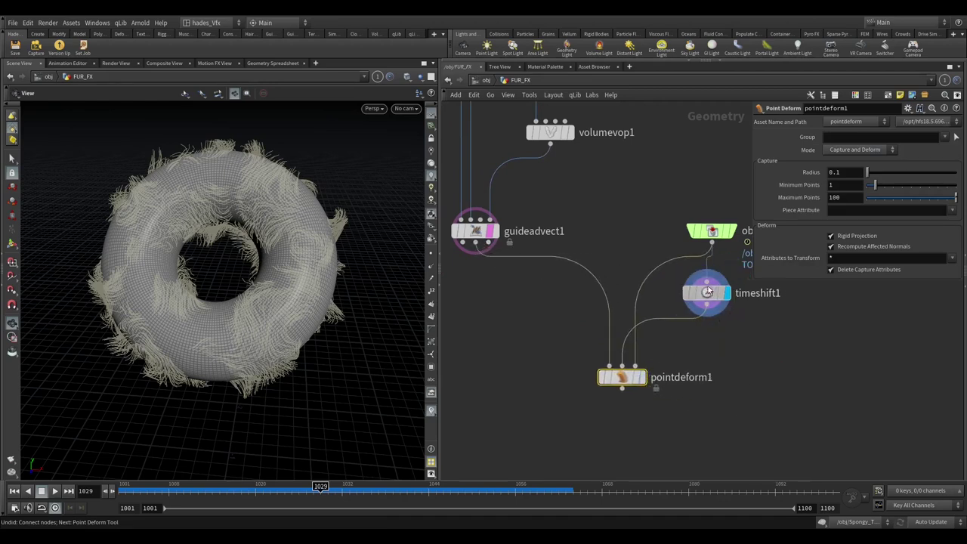
pyautogui.moveTo(711, 293); pyautogui.dragTo(624, 257)
pyautogui.moveTo(712, 230); pyautogui.dragTo(691, 203)
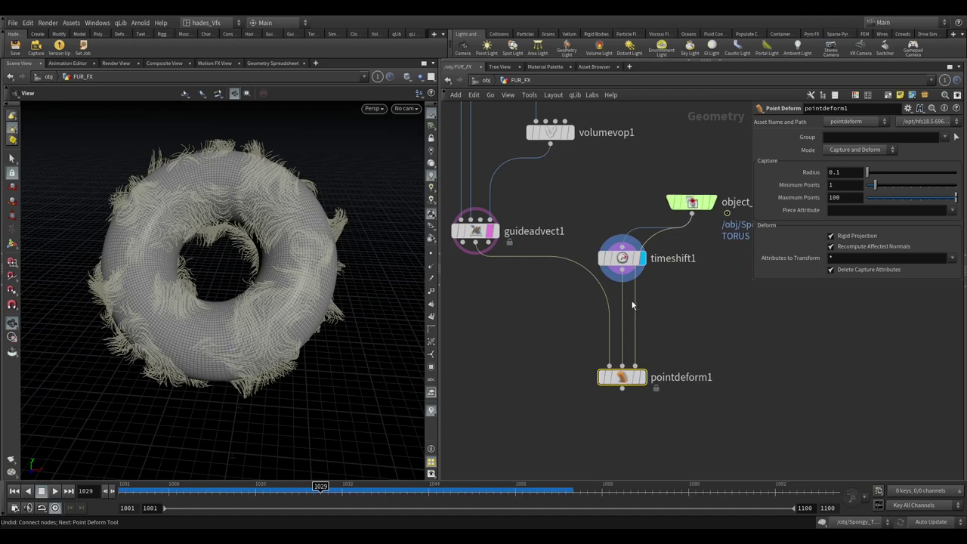
pyautogui.moveTo(635, 304); pyautogui.dragTo(691, 304)
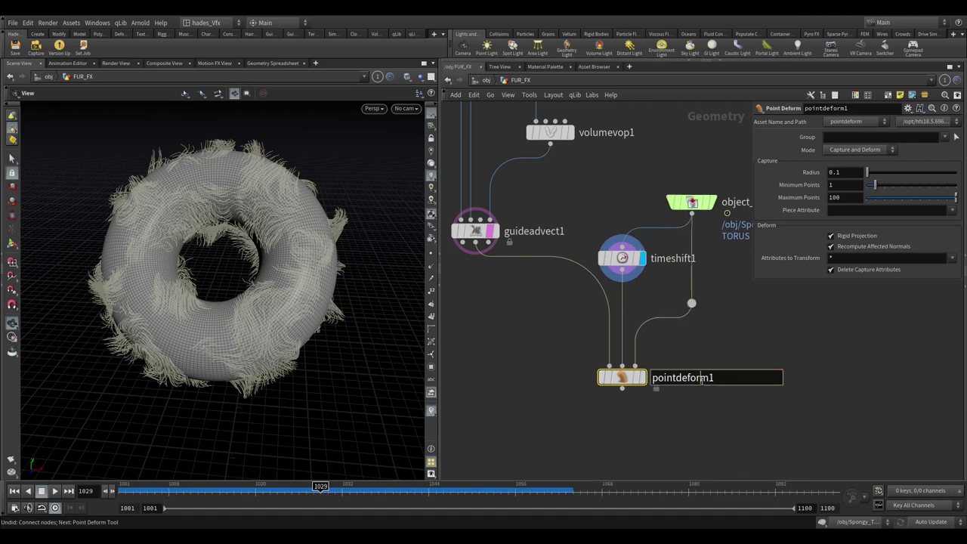
pyautogui.click(663, 307)
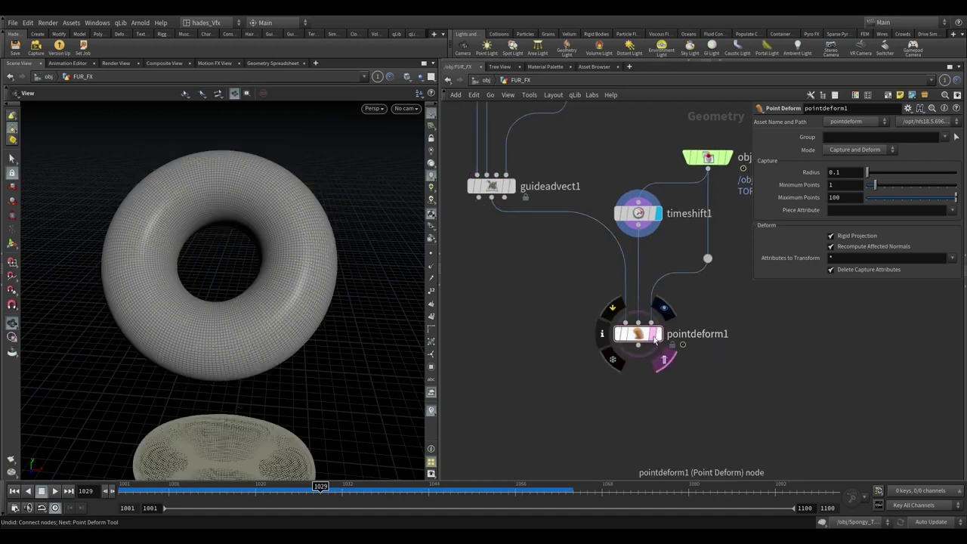
pyautogui.moveTo(296, 488); pyautogui.dragTo(140, 487)
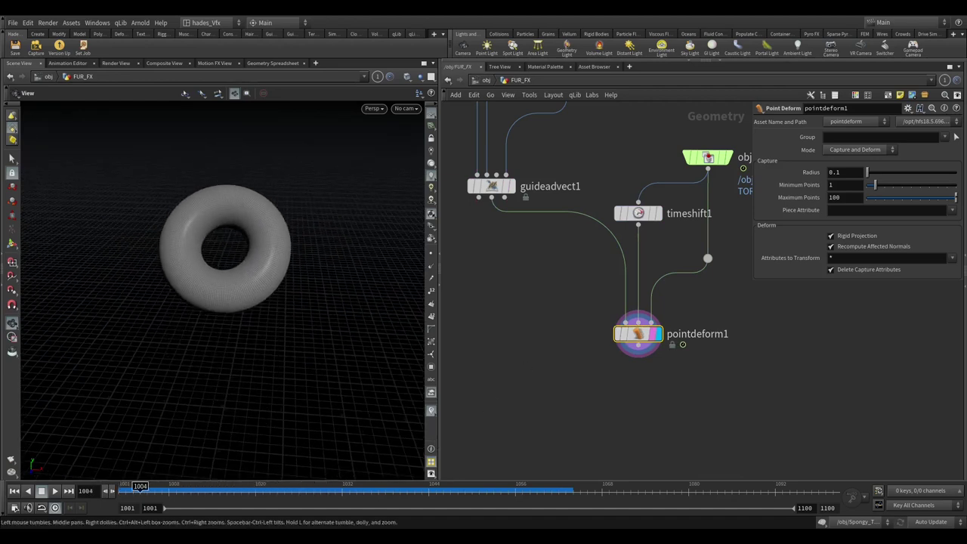
pyautogui.click(532, 319)
pyautogui.moveTo(536, 319); pyautogui.dragTo(578, 319, button='middle')
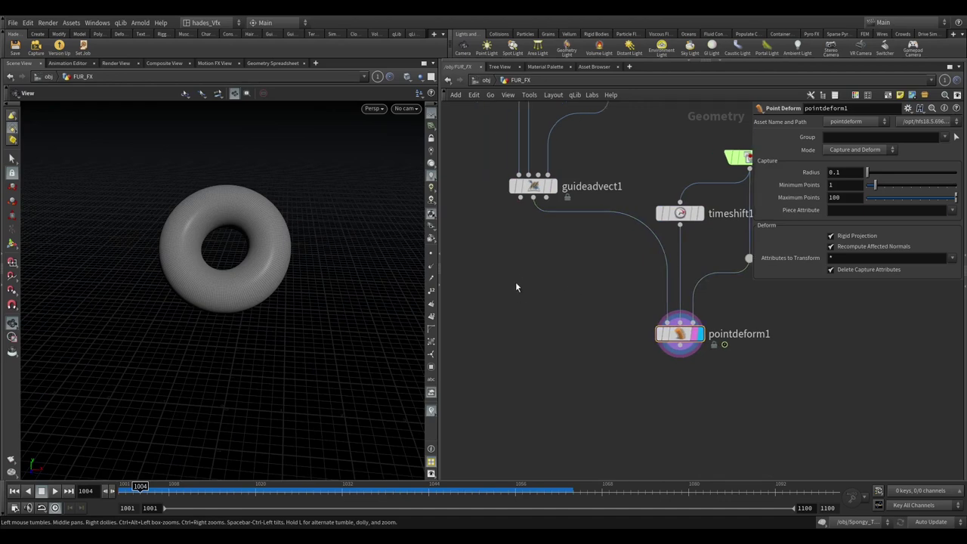
# - Add guideprocess1 below guideadvect1, wired from its outputs, and display it
pyautogui.press('Tab')
pyautogui.write('guide')
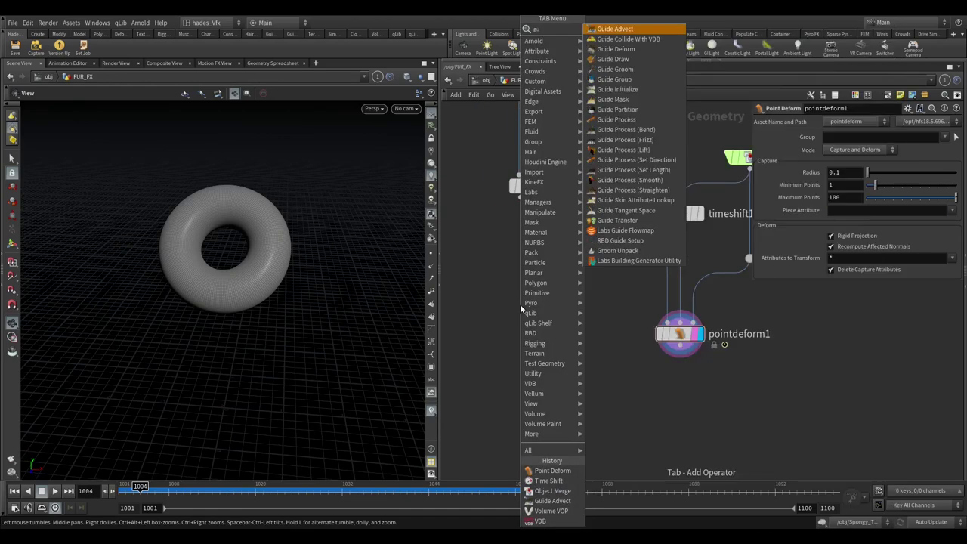
pyautogui.write(' pr')
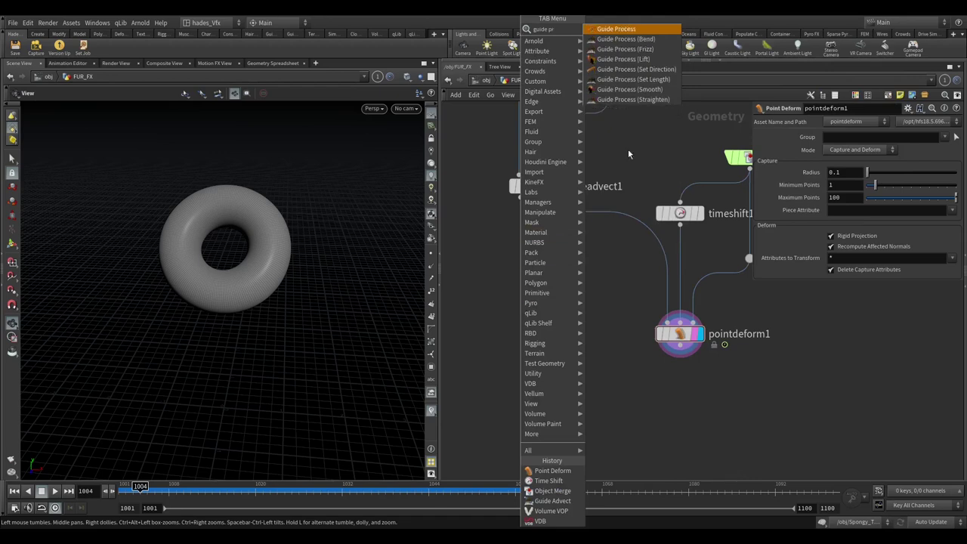
pyautogui.click(656, 59)
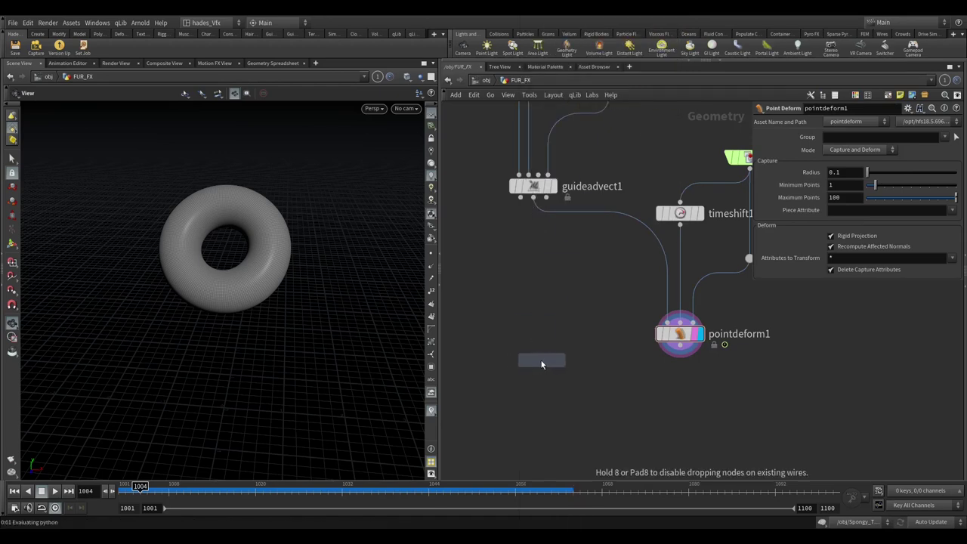
pyautogui.click(538, 364)
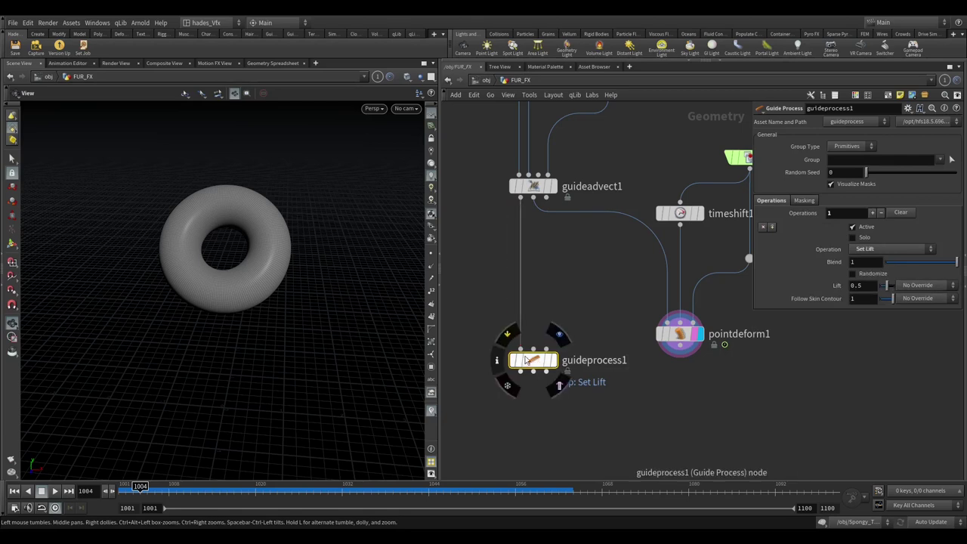
pyautogui.click(542, 214)
pyautogui.click(539, 200)
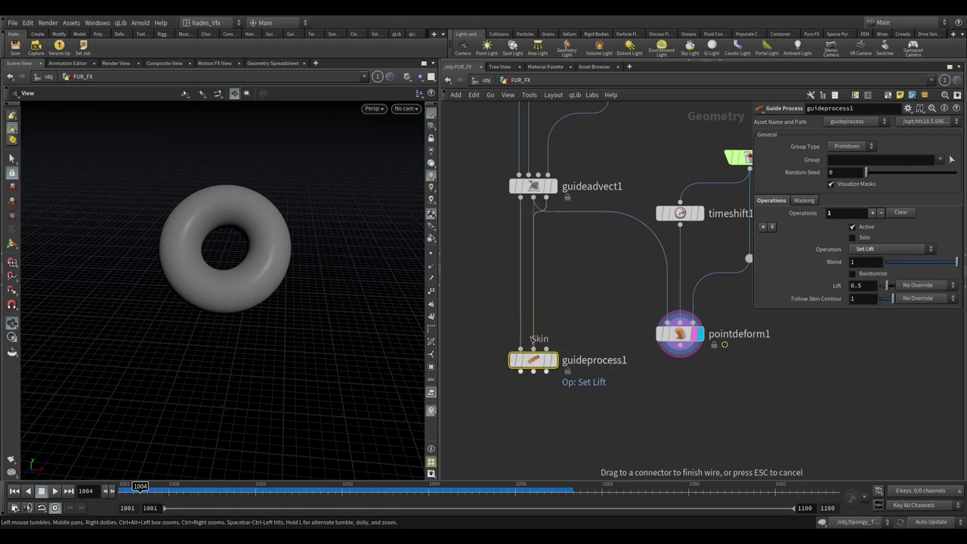
pyautogui.click(563, 365)
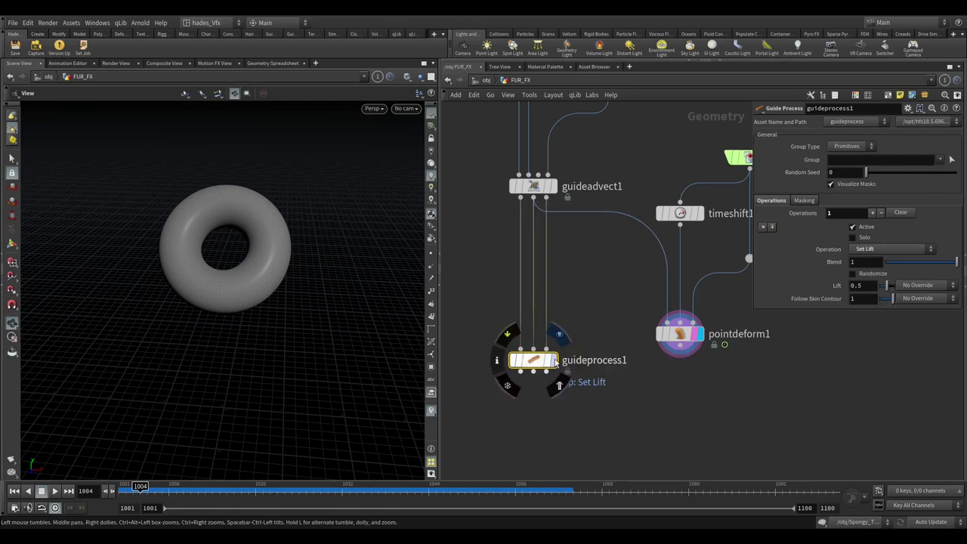
pyautogui.click(554, 362)
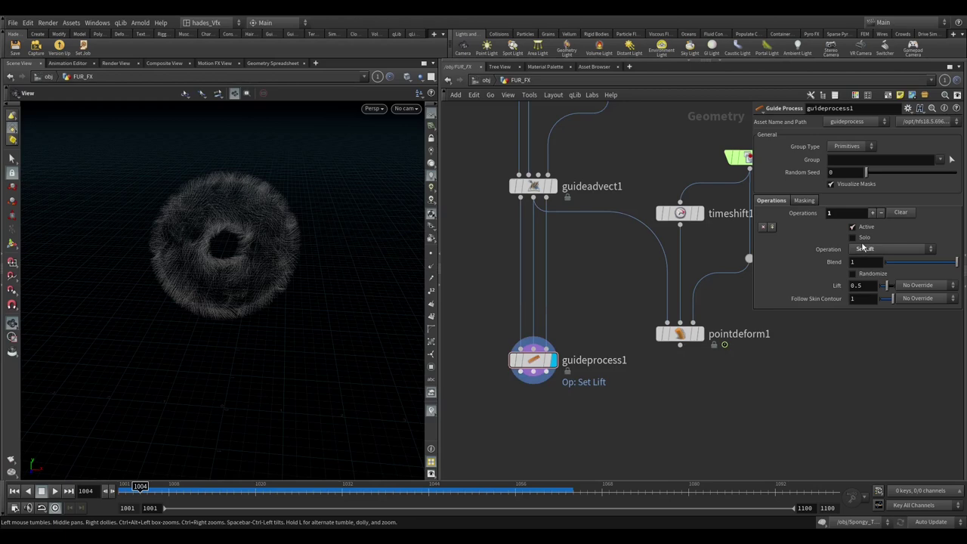
# - Randomize guideprocess1's lift between Min Lift 0.3 and Max Lift 0.7, comparing with bypass
pyautogui.click(854, 274)
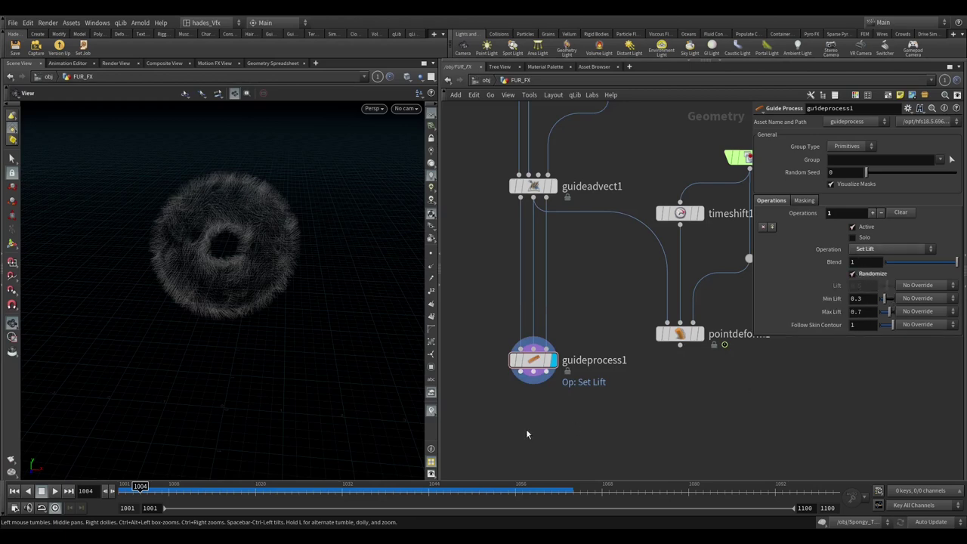
pyautogui.click(510, 366)
pyautogui.click(511, 366)
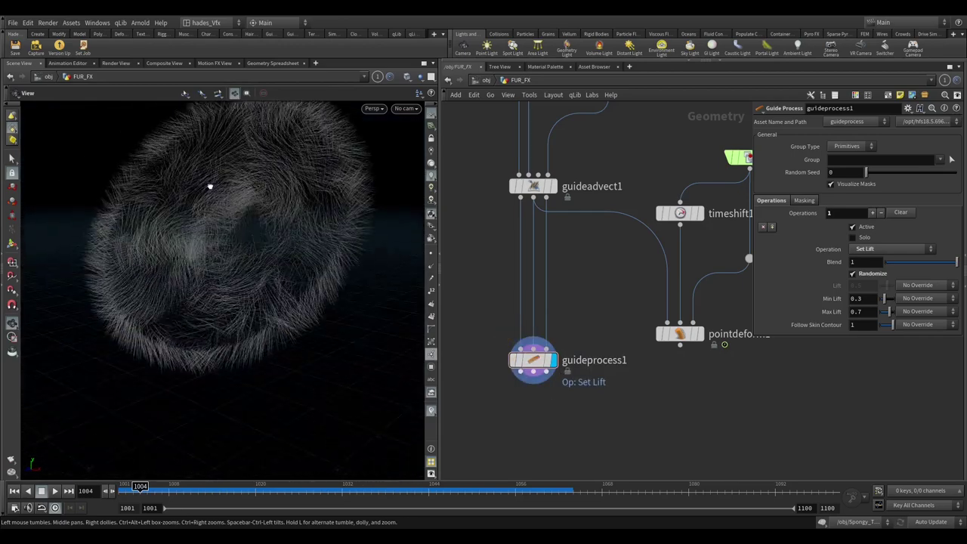
pyautogui.moveTo(521, 374); pyautogui.dragTo(540, 204, button='middle')
pyautogui.click(540, 193)
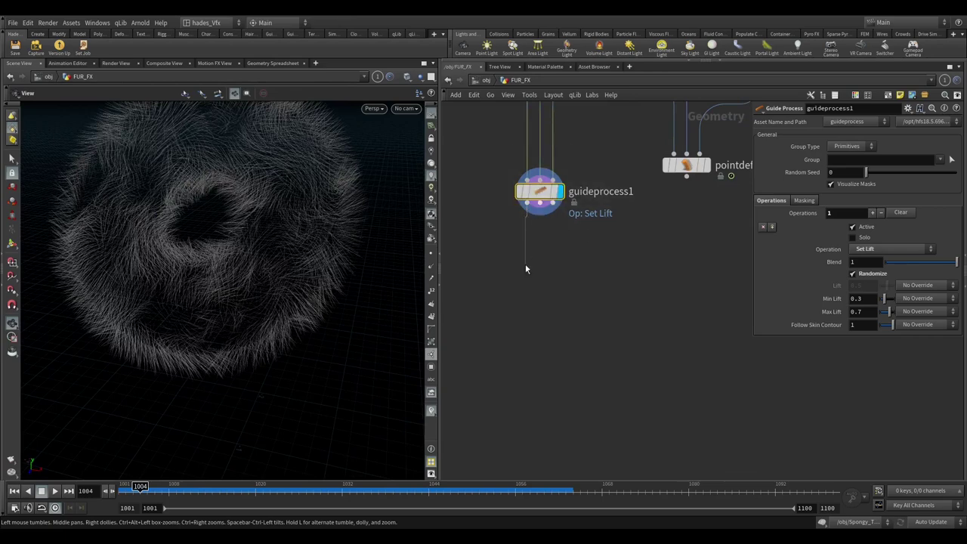
pyautogui.press('Tab')
# - Add guideprocess2 under guideprocess1 as a Bend with Angle 30 and Random Angle 10
pyautogui.write('guid')
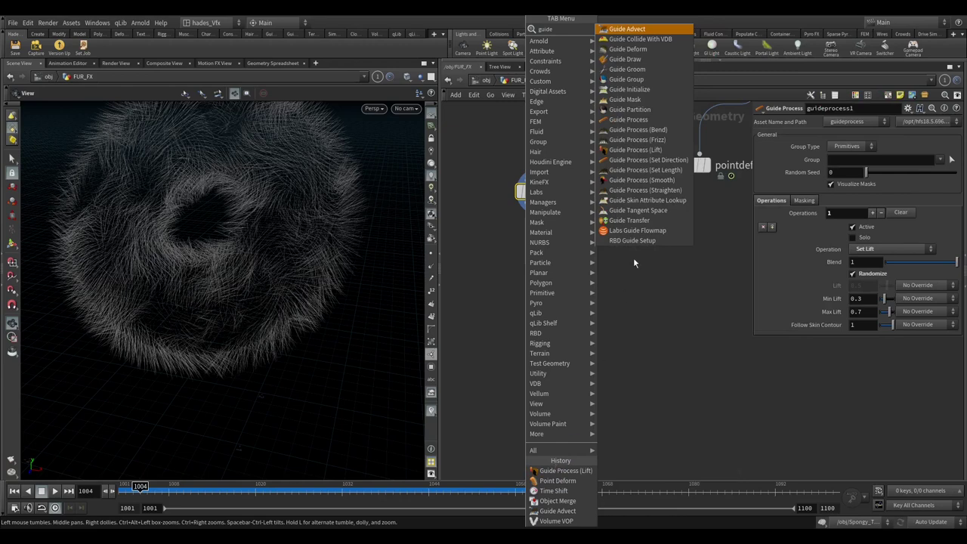
pyautogui.click(655, 136)
pyautogui.moveTo(529, 264); pyautogui.dragTo(551, 290)
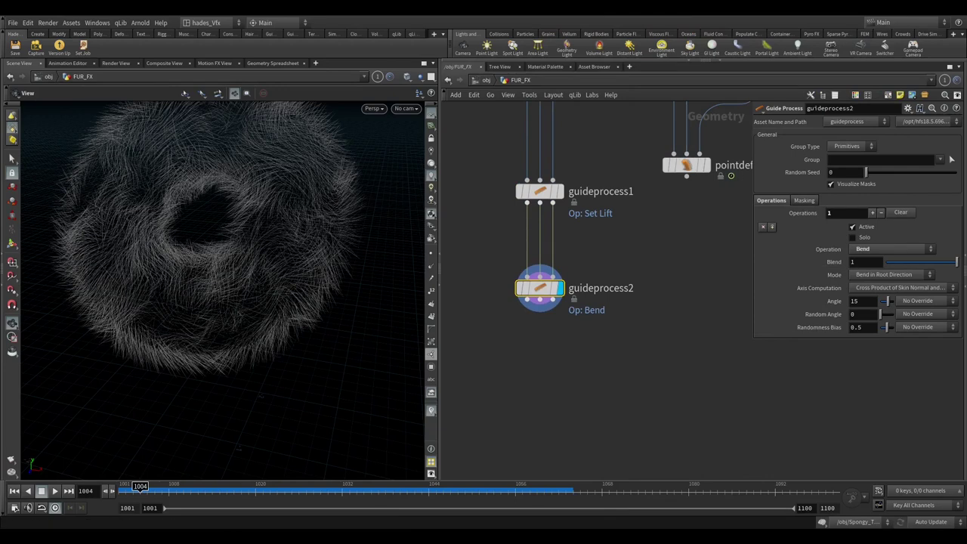
pyautogui.click(861, 251)
pyautogui.click(861, 251)
pyautogui.moveTo(836, 302); pyautogui.dragTo(835, 305)
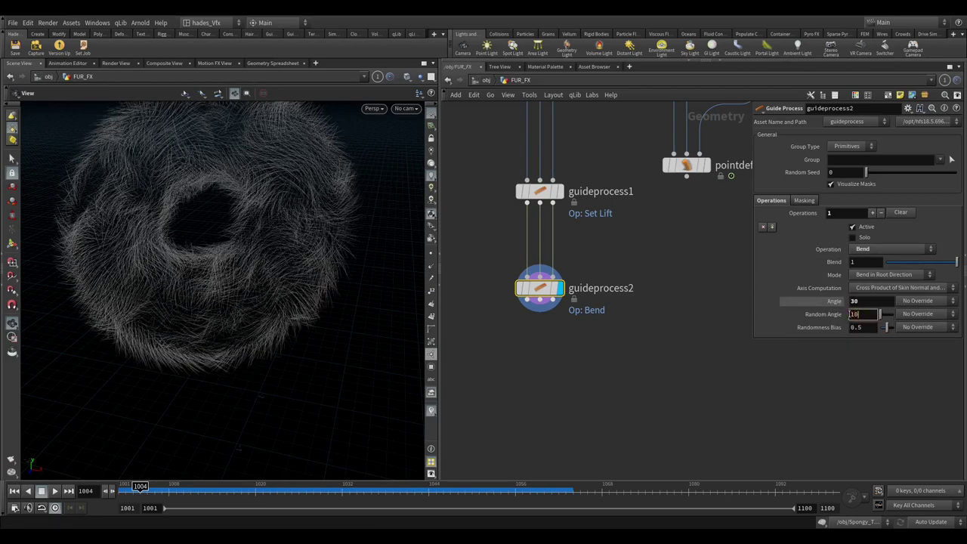
pyautogui.moveTo(346, 324); pyautogui.dragTo(380, 319, button='right')
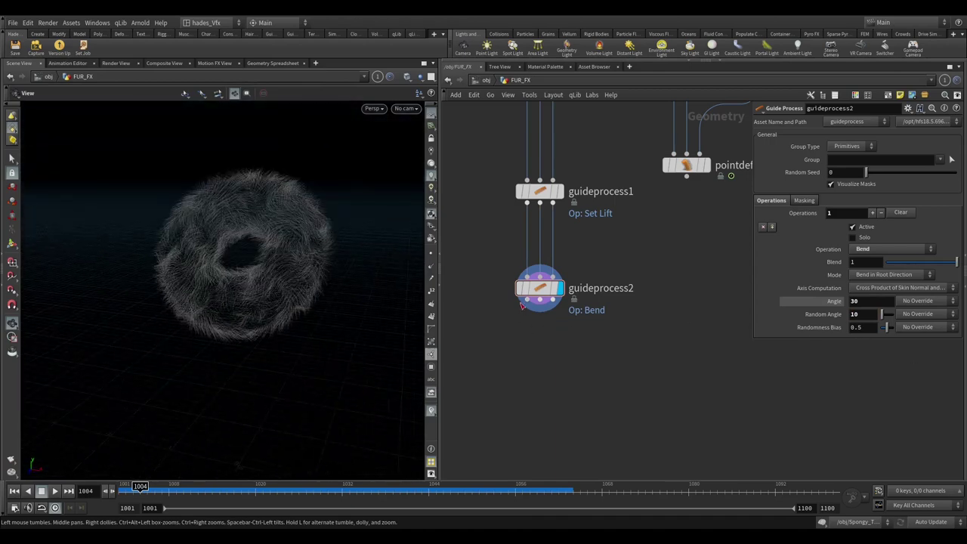
pyautogui.press('Tab')
pyautogui.write('guidepr')
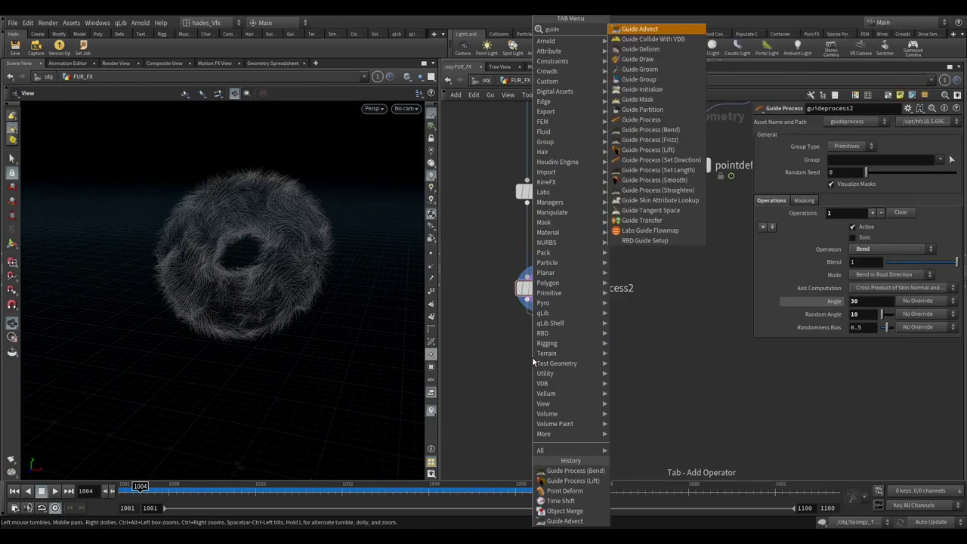
# - Add a guideprocess3 node below guideprocess2 with its operation set to Set Length
pyautogui.press('Down')
pyautogui.press('Down')
pyautogui.press('Down')
pyautogui.press('Down')
pyautogui.press('Return')
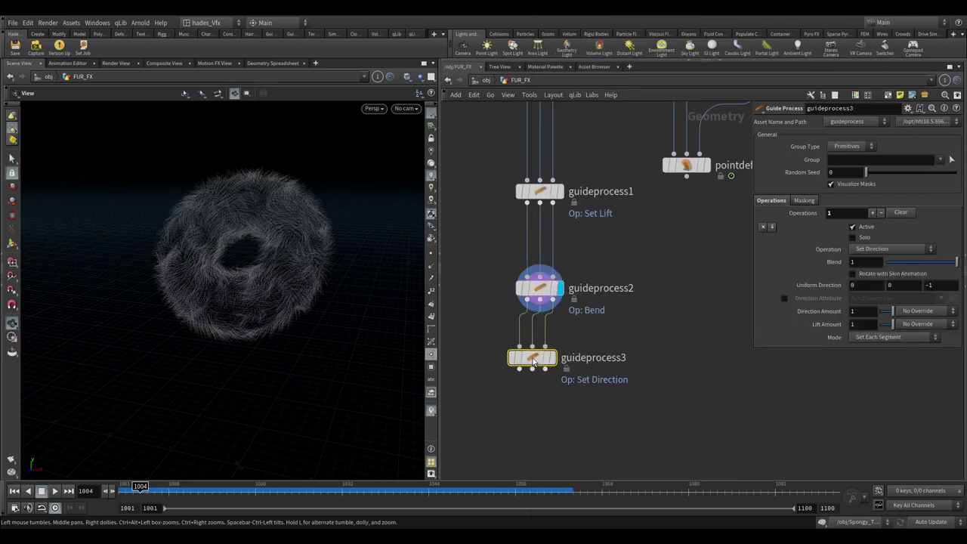
pyautogui.click(541, 366)
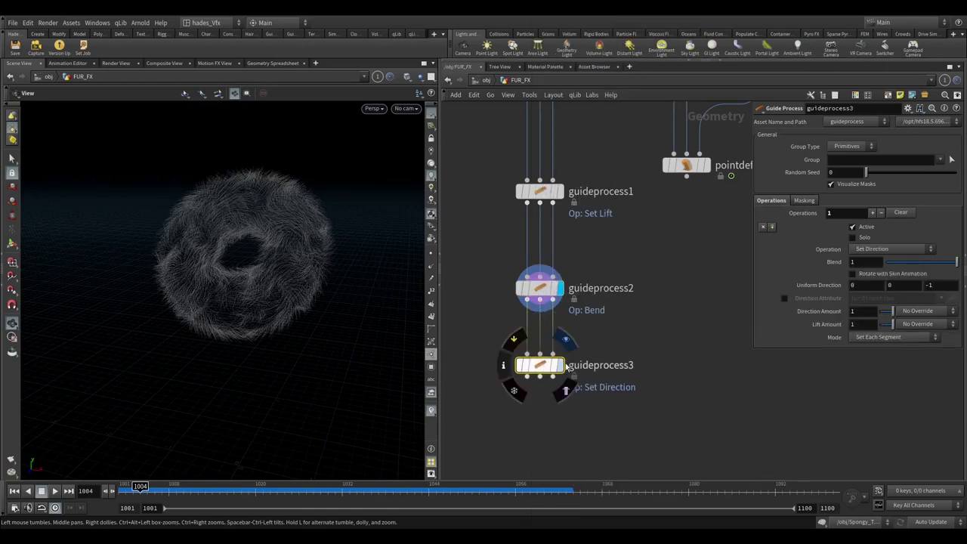
pyautogui.click(869, 250)
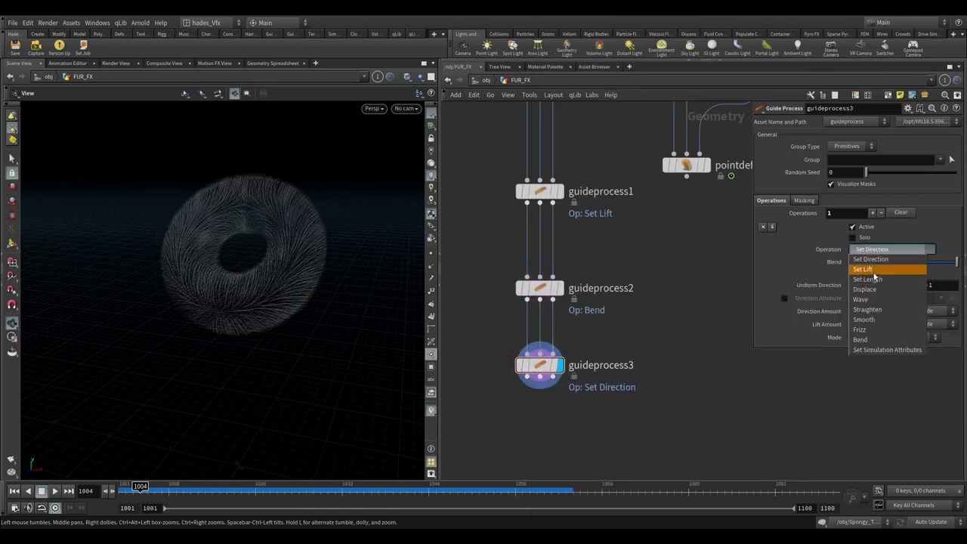
pyautogui.click(868, 279)
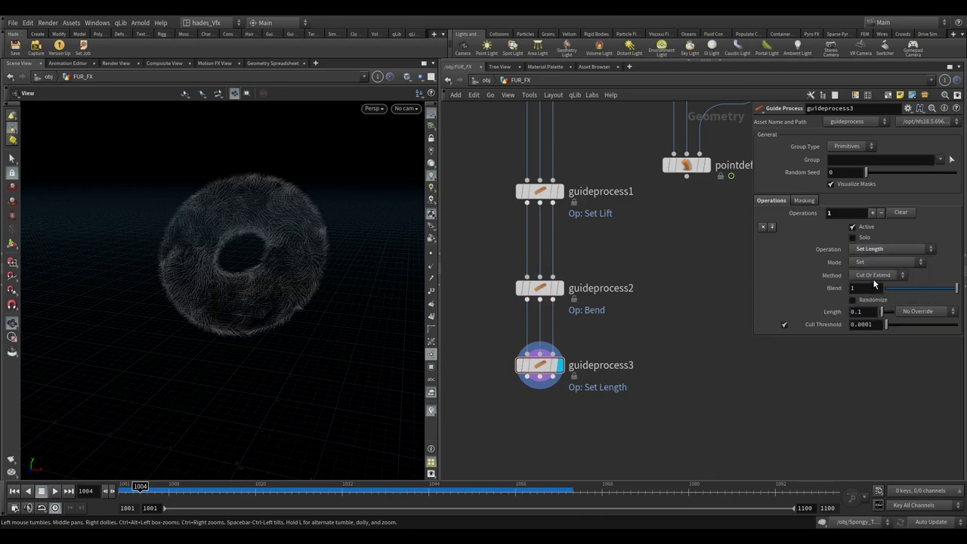
# - Randomize the fur length between Min Length 0.3 and Max Length 0.7, then inspect the ring
pyautogui.moveTo(194, 145); pyautogui.dragTo(254, 211, button='right')
pyautogui.moveTo(254, 211); pyautogui.dragTo(318, 174)
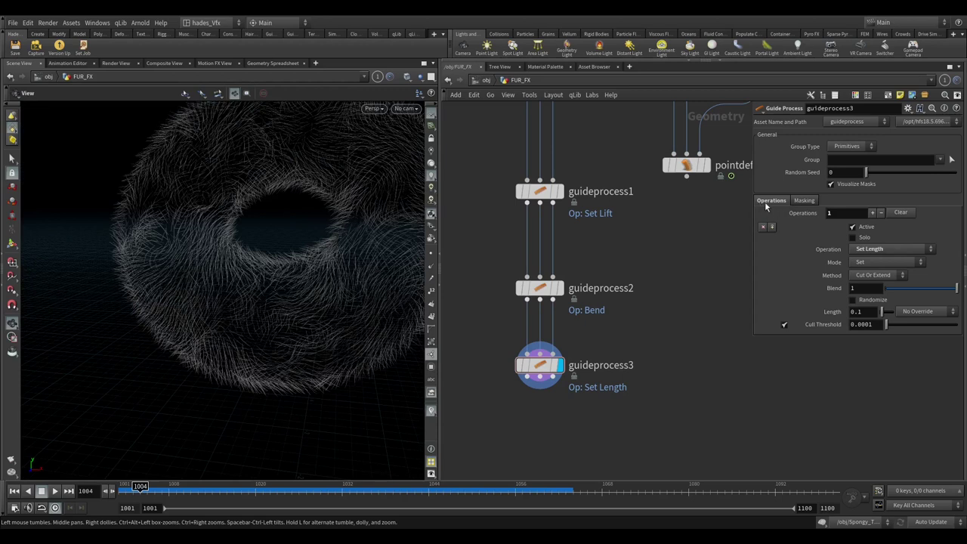
pyautogui.click(869, 300)
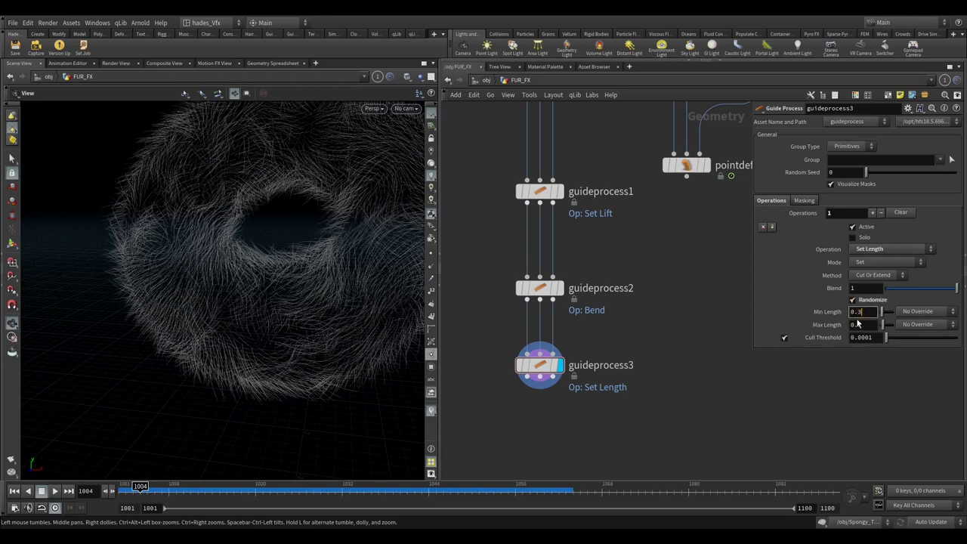
pyautogui.click(859, 325)
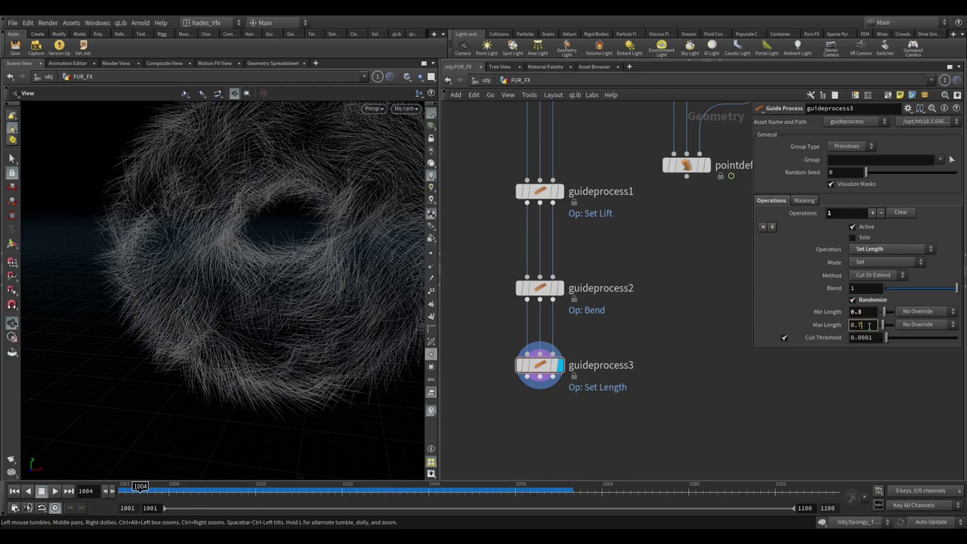
pyautogui.press('Return')
pyautogui.scroll(-5, 183, 406)
pyautogui.moveTo(184, 406); pyautogui.dragTo(244, 292)
pyautogui.scroll(4, 264, 244)
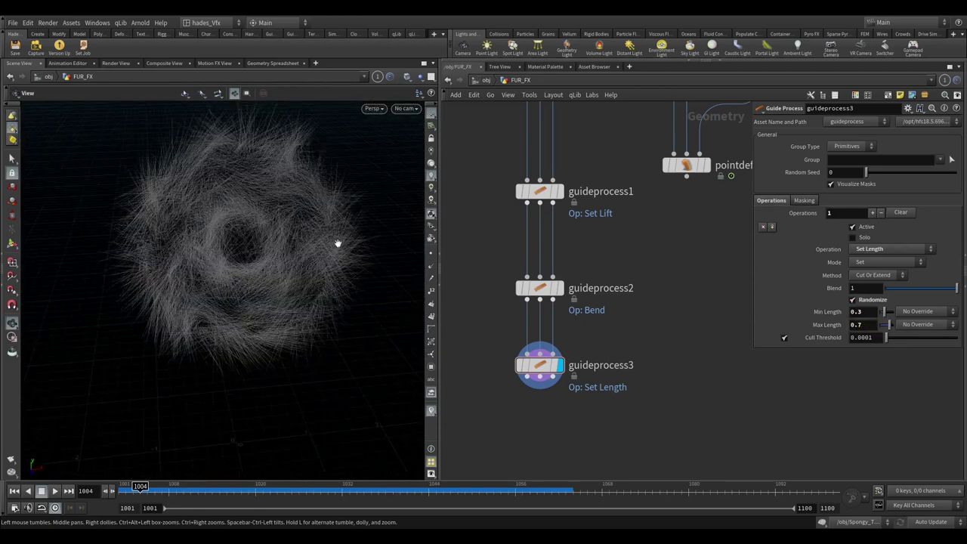
pyautogui.moveTo(338, 243); pyautogui.dragTo(332, 227)
pyautogui.scroll(-3, 540, 400)
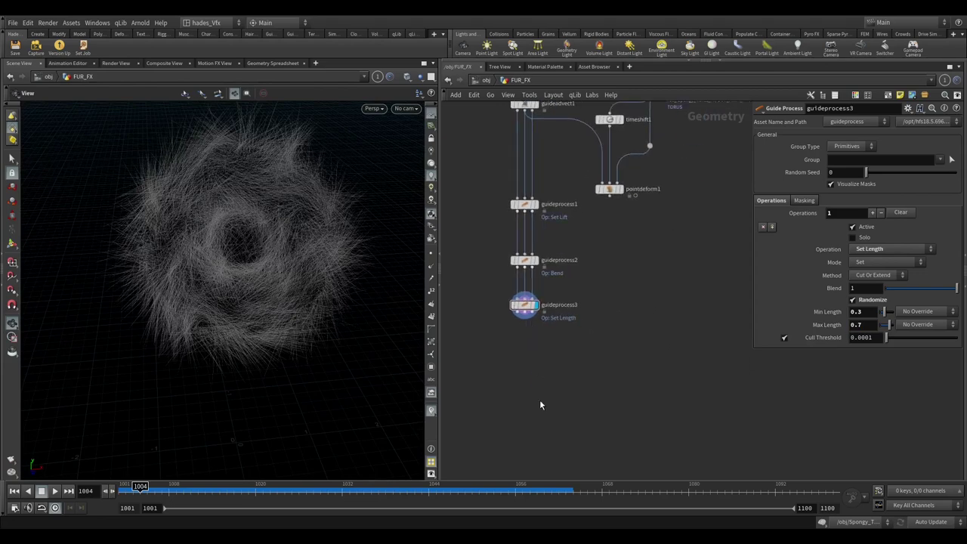
pyautogui.press('Tab')
# - Create a Guide Deform node below guideprocess3 and connect guideprocess3 into its first input
pyautogui.write('guide')
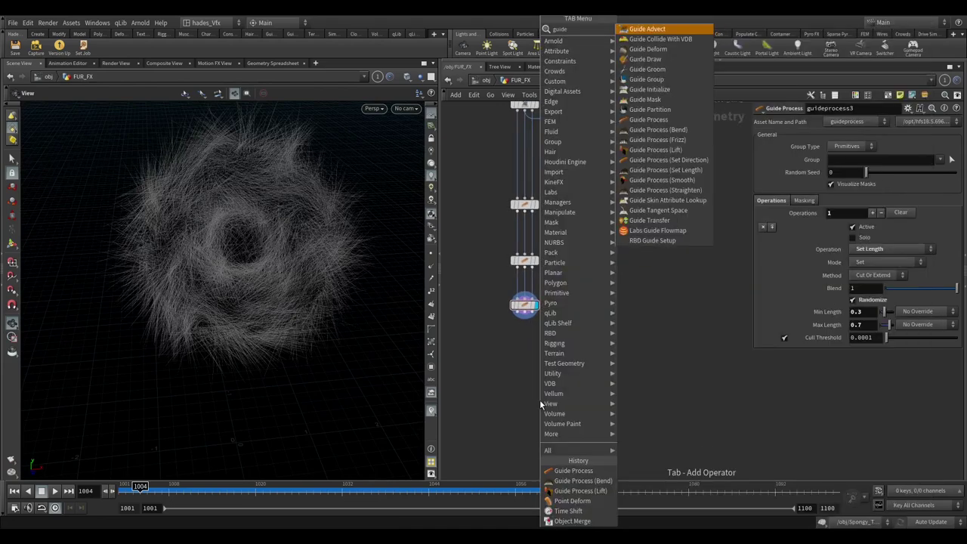
pyautogui.press('Return')
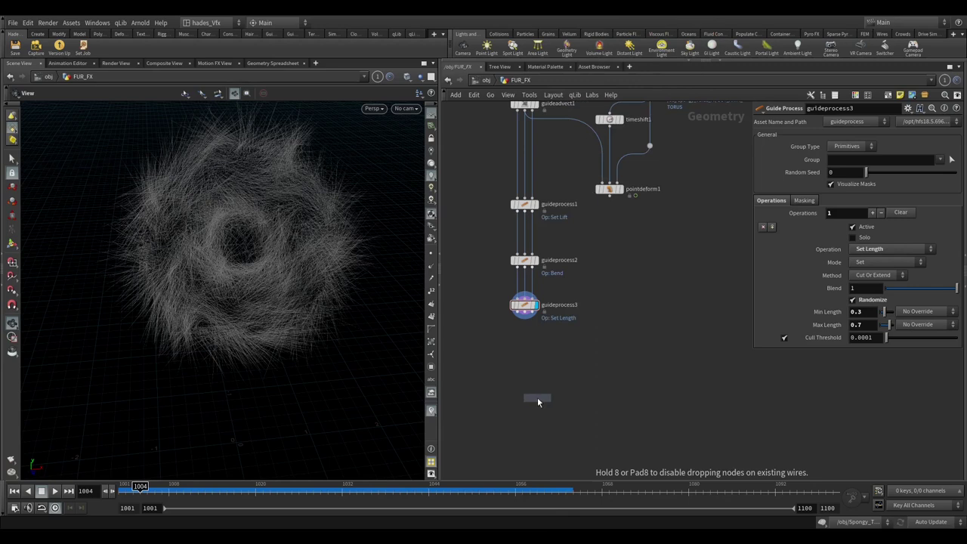
pyautogui.click(528, 370)
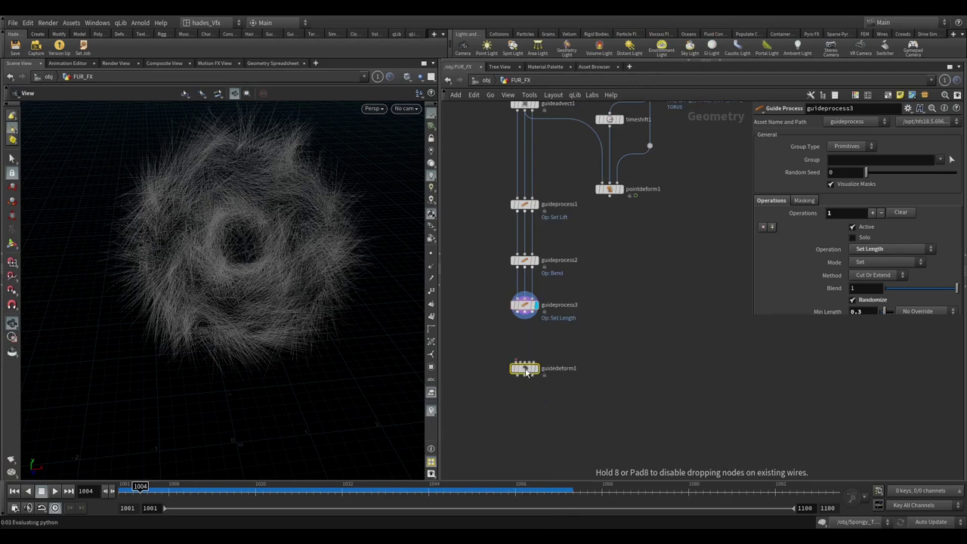
pyautogui.scroll(1, 514, 318)
pyautogui.click(520, 316)
pyautogui.click(520, 372)
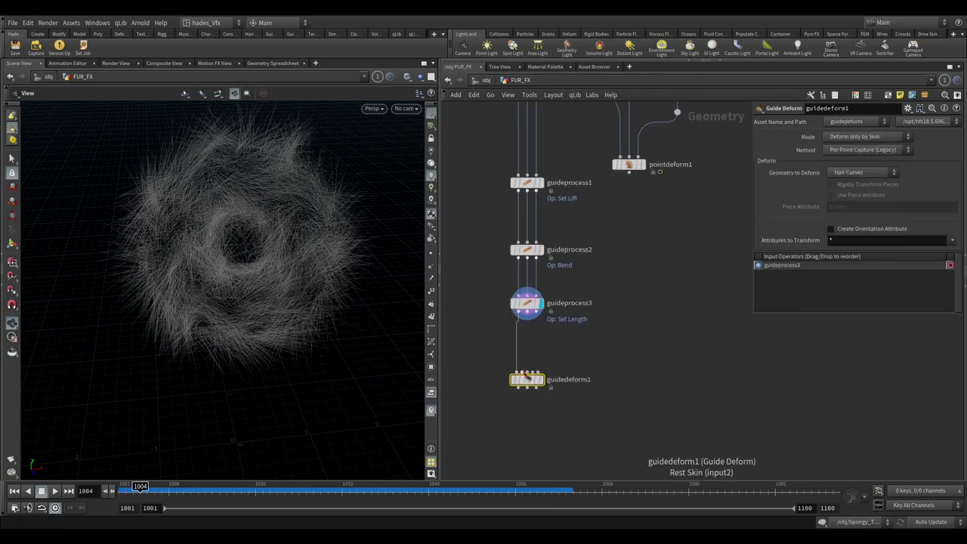
# - Feed guideprocess3 into the second input and pointdeform1, routed via a dot, into the skin input, then display guidedeform1
pyautogui.click(531, 318)
pyautogui.moveTo(531, 318); pyautogui.dragTo(527, 373)
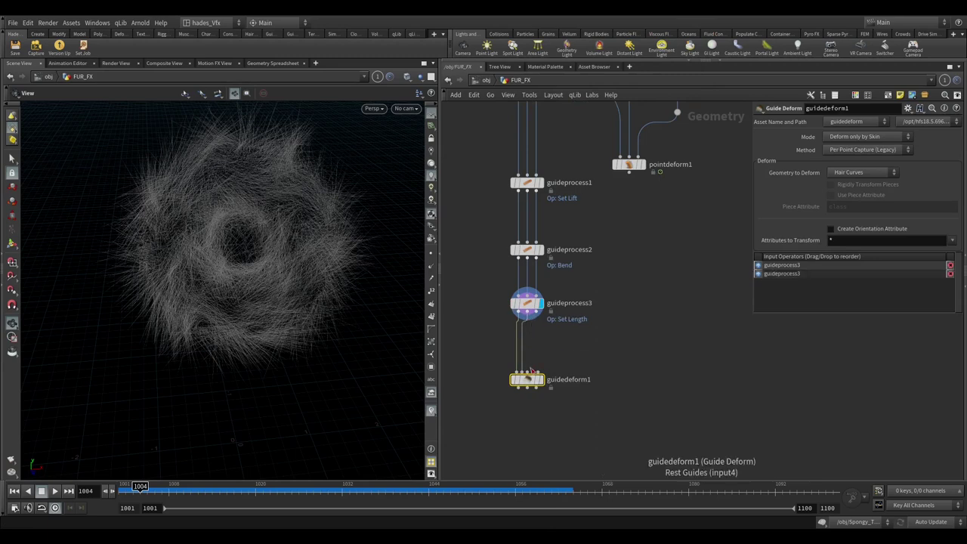
pyautogui.click(534, 371)
pyautogui.click(632, 196)
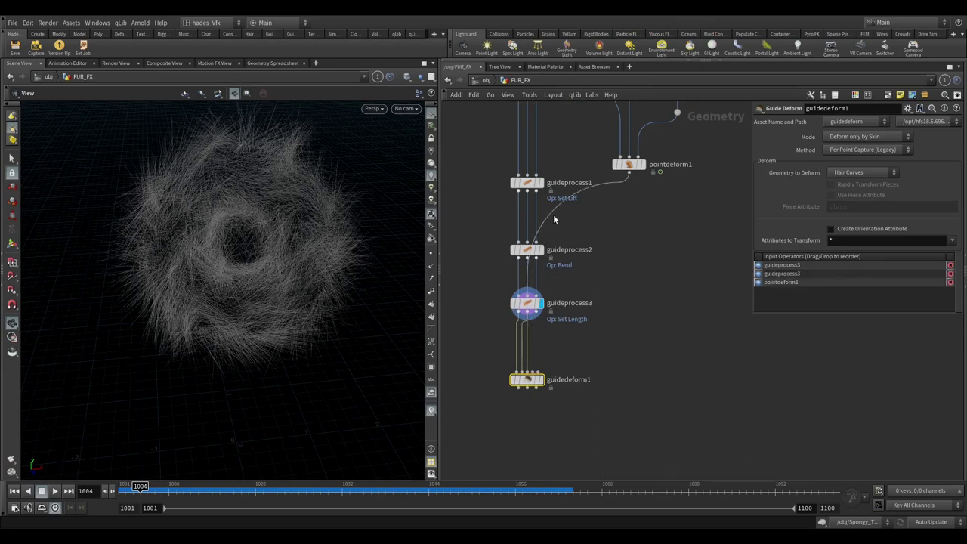
pyautogui.keyDown('alt'); pyautogui.moveTo(553, 216); pyautogui.dragTo(629, 332); pyautogui.keyUp('alt')
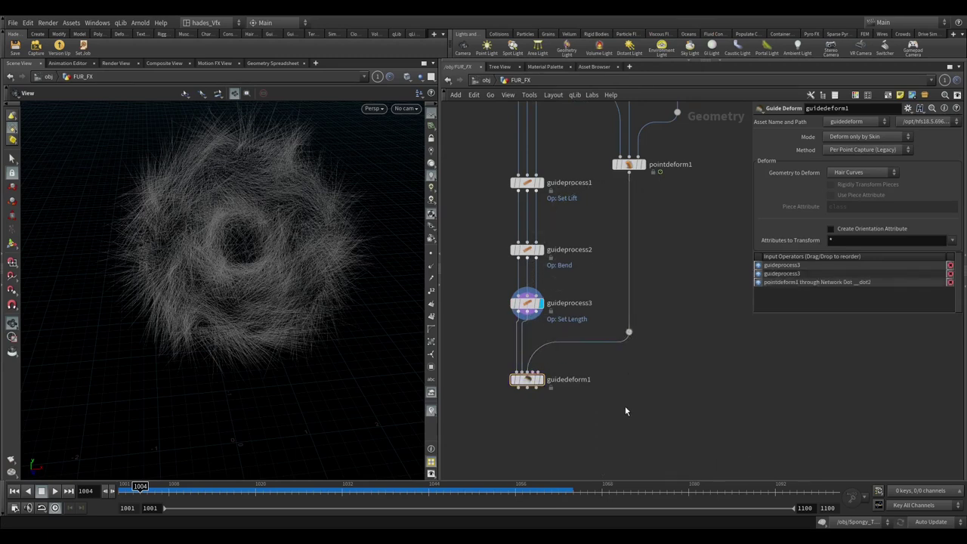
pyautogui.scroll(2, 625, 411)
pyautogui.click(544, 326)
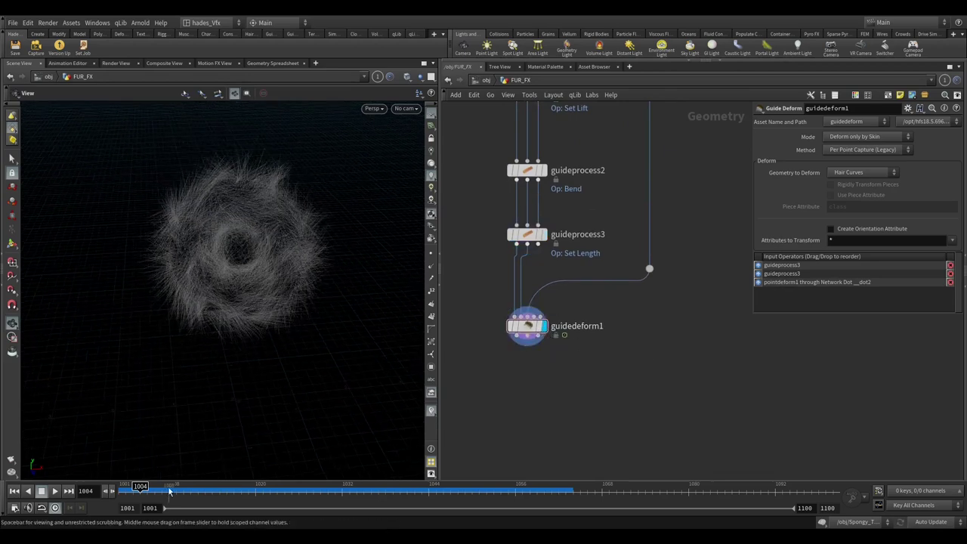
# - Scrub the timeline to check the fur follows the animation, then return to frame 1001
pyautogui.moveTo(169, 492); pyautogui.dragTo(127, 488)
pyautogui.moveTo(283, 317); pyautogui.dragTo(189, 337)
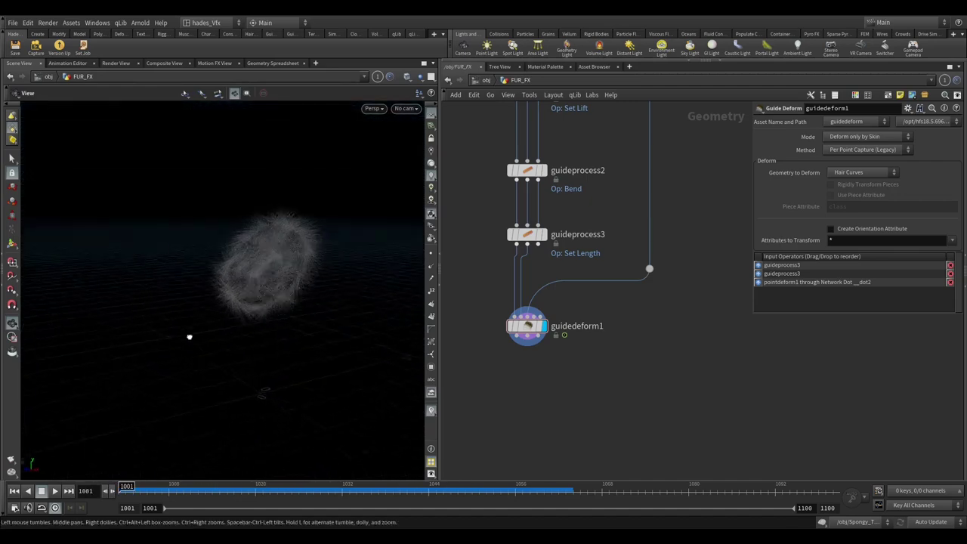
pyautogui.moveTo(560, 344); pyautogui.dragTo(565, 293, button='middle')
pyautogui.moveTo(565, 292); pyautogui.dragTo(567, 313)
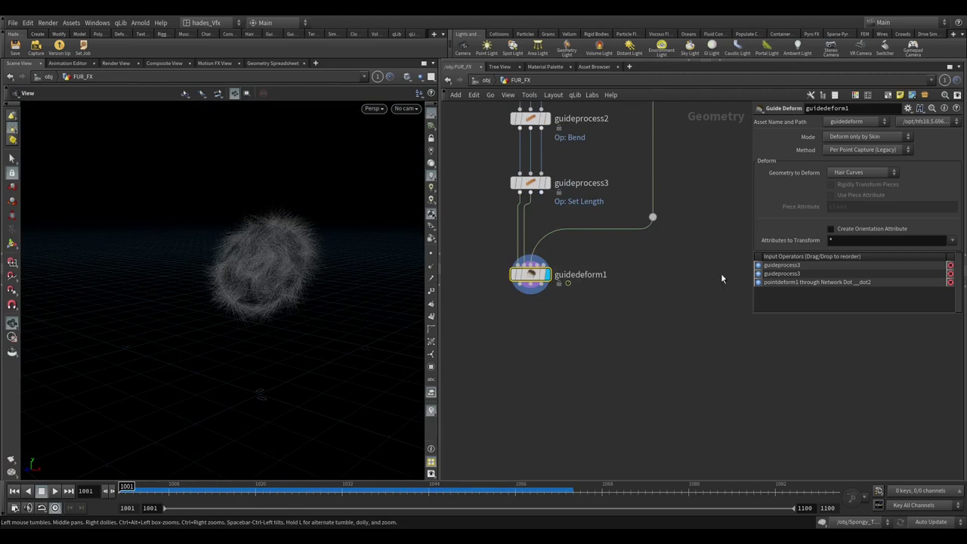
# - Add a rest1 Rest Position node under guidedeform1
pyautogui.click(531, 291)
pyautogui.moveTo(490, 362); pyautogui.dragTo(527, 318, button='middle')
pyautogui.press('Tab')
pyautogui.moveTo(523, 341)
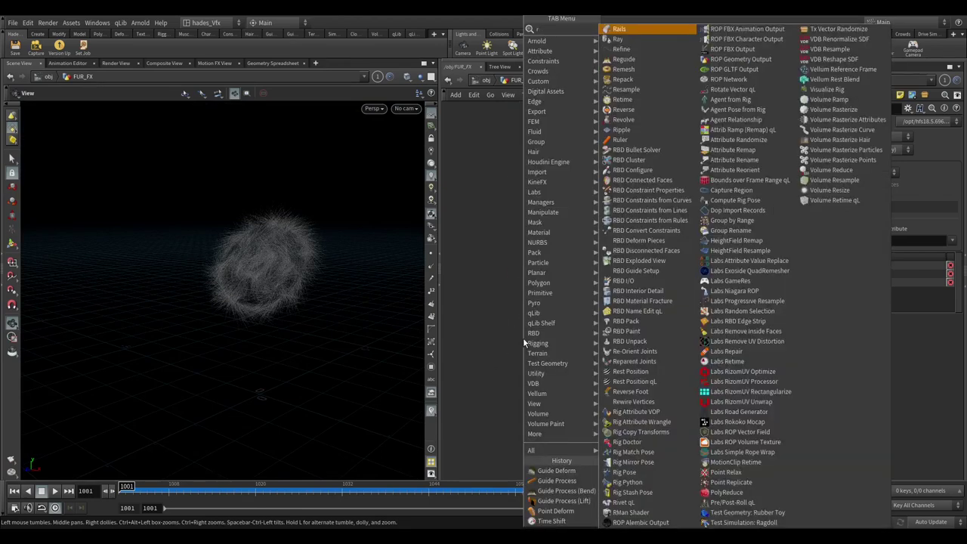
pyautogui.write('rest')
pyautogui.click(631, 29)
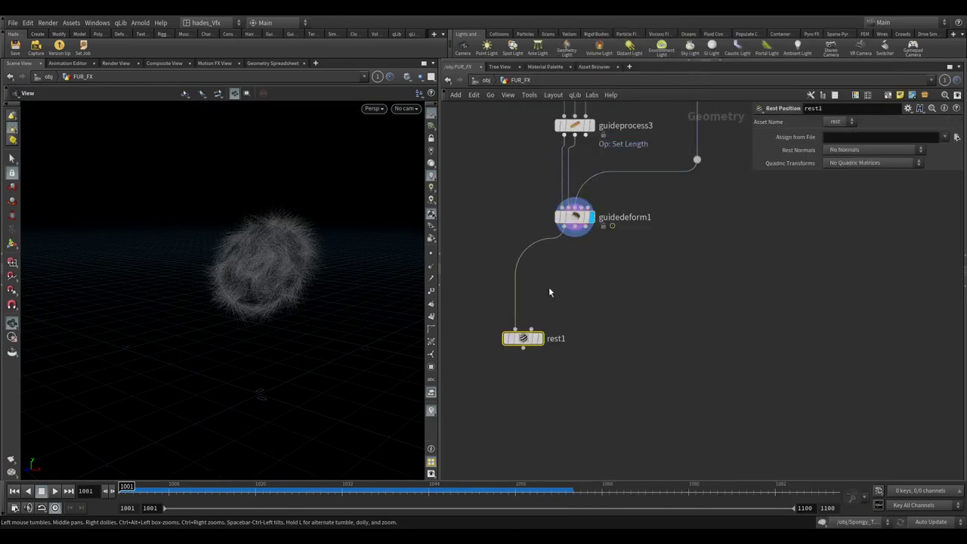
pyautogui.click(527, 340)
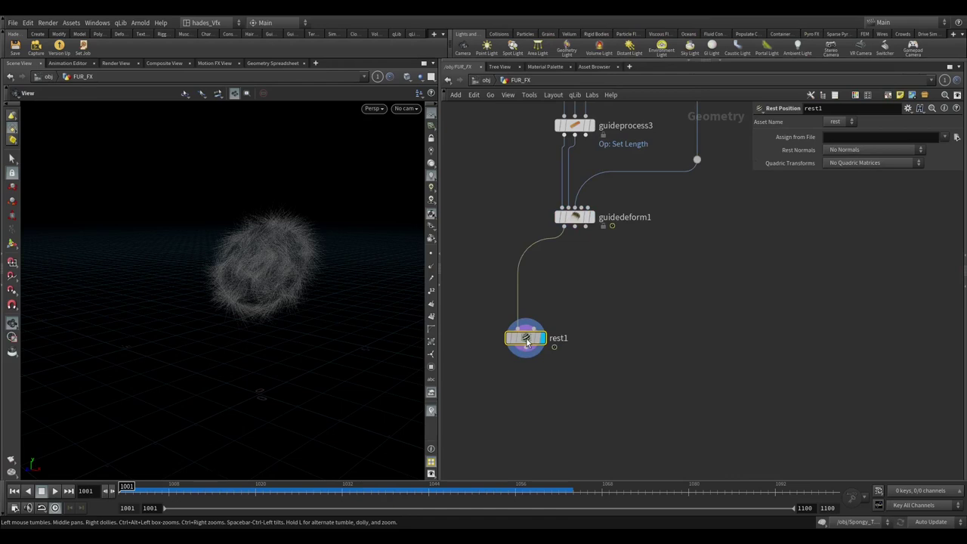
# - Insert rest1 into the wire below guidedeform1 and search the node menu for 'grou'
pyautogui.moveTo(527, 342); pyautogui.dragTo(576, 310)
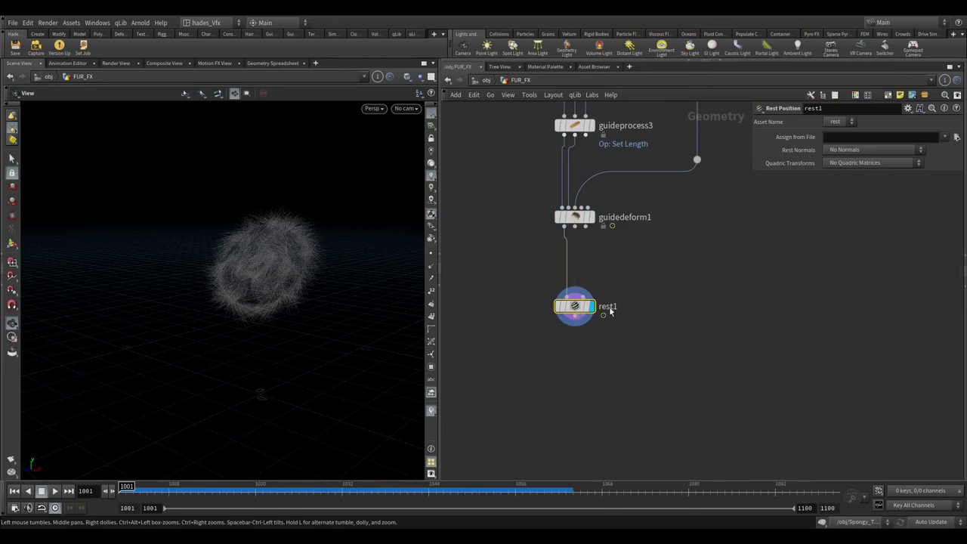
pyautogui.press('Tab')
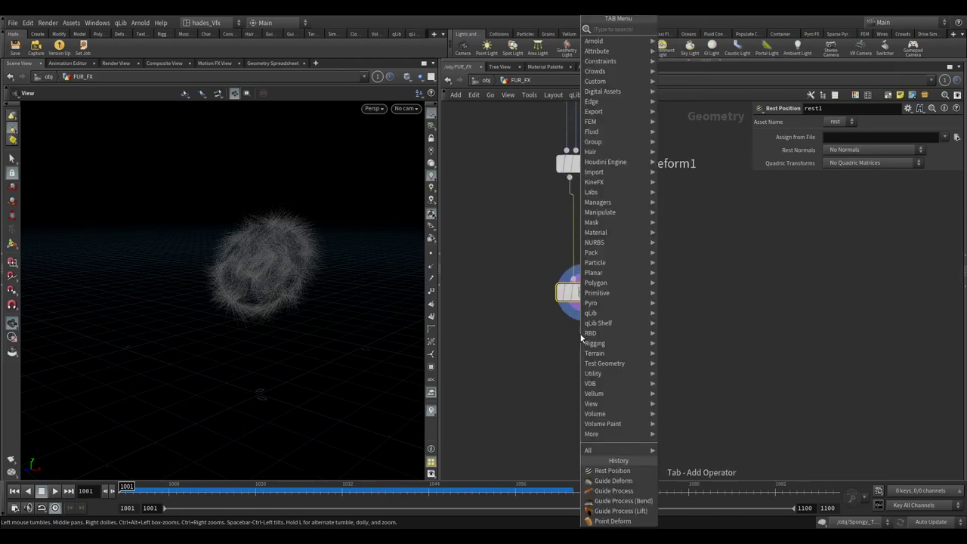
pyautogui.write('grou')
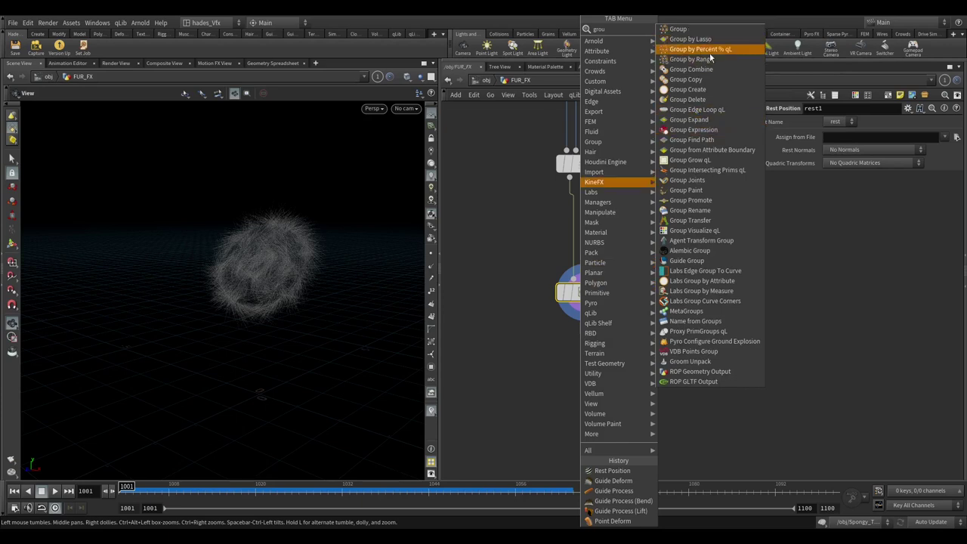
# - Add a Group Expression node below rest1 and rename it set_root_points
pyautogui.click(679, 132)
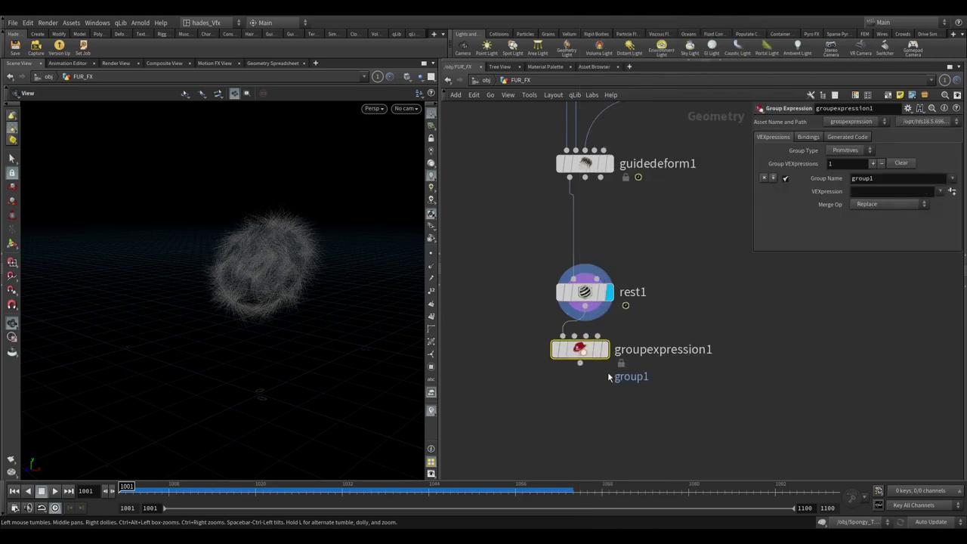
pyautogui.click(572, 377)
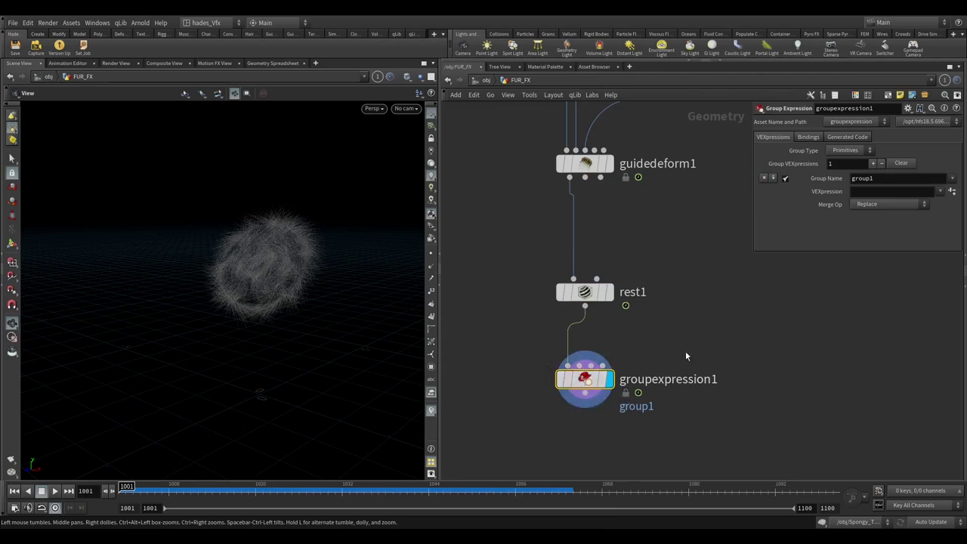
pyautogui.doubleClick(710, 378)
pyautogui.moveTo(719, 380); pyautogui.dragTo(607, 379)
pyautogui.write('set_root_p')
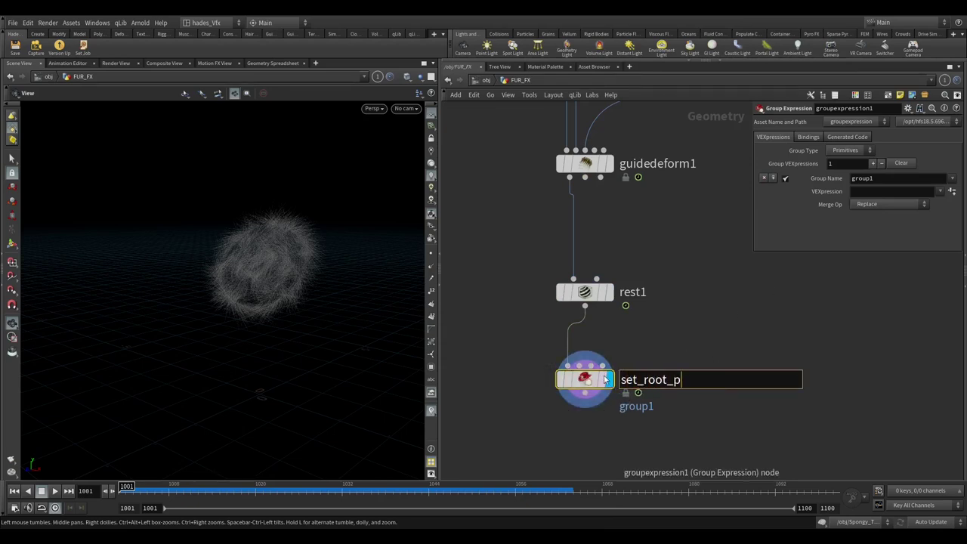
pyautogui.write('oints')
pyautogui.press('Return')
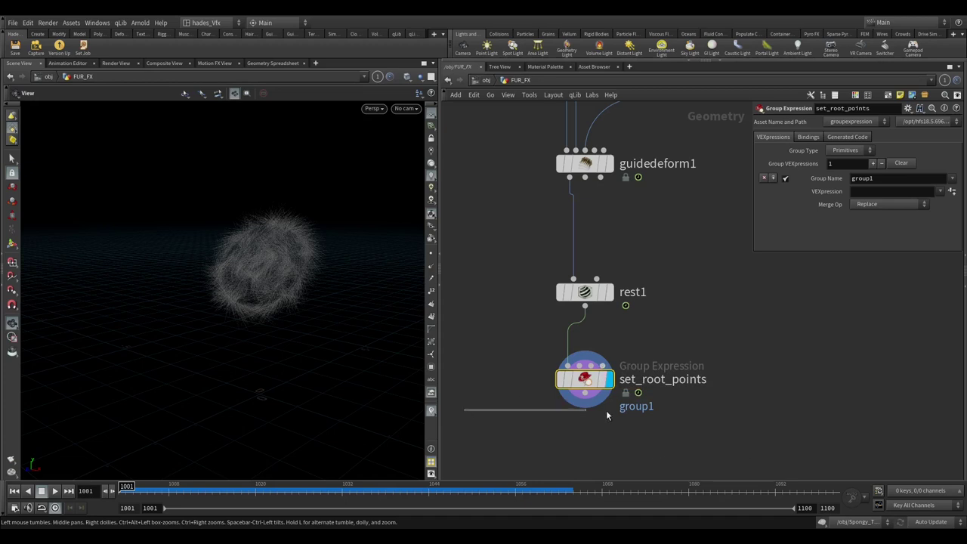
# - Set the group name to root and apply the First Point of Primitive expression
pyautogui.doubleClick(857, 178)
pyautogui.write('root')
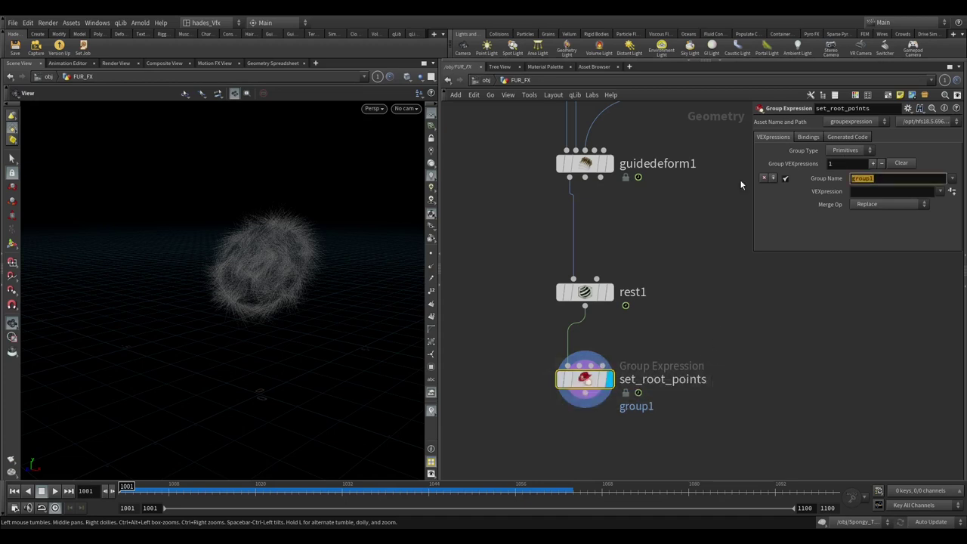
pyautogui.press('Return')
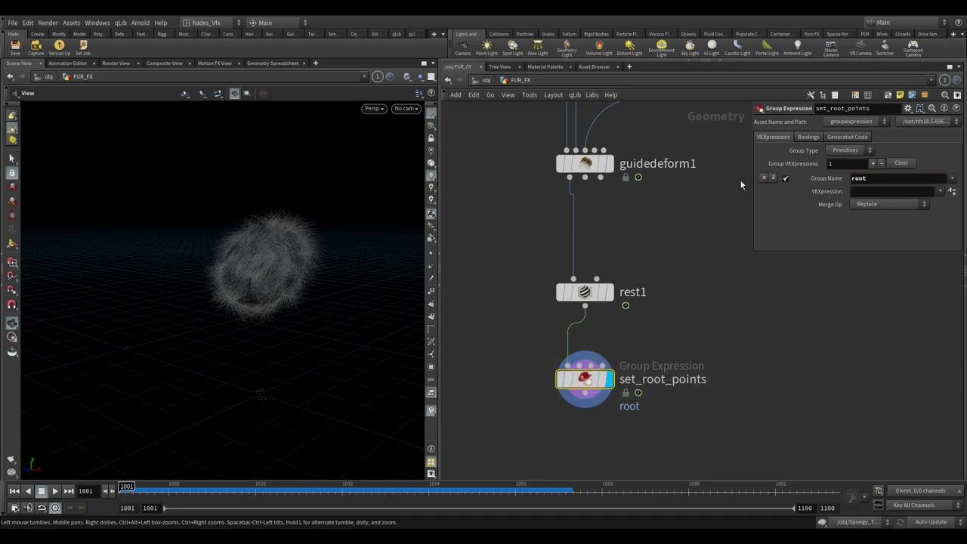
pyautogui.click(940, 193)
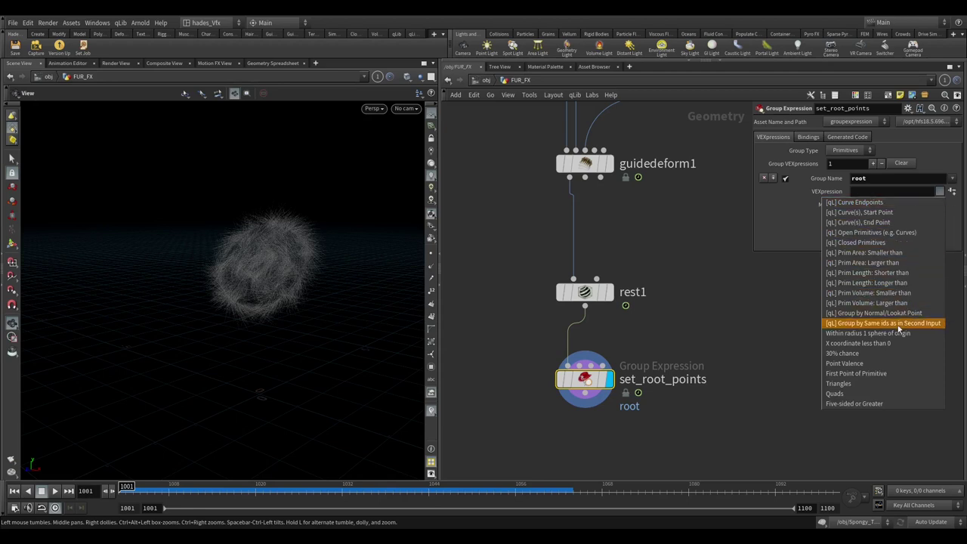
pyautogui.click(873, 374)
pyautogui.scroll(5, 400, 335)
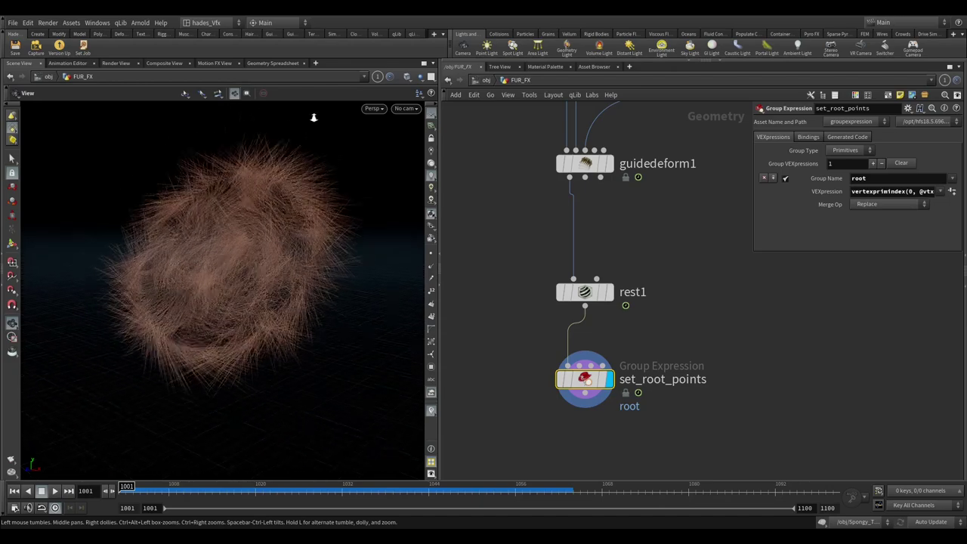
# - Switch the group type to Points and reapply the First Point of Primitive preset
pyautogui.click(846, 151)
pyautogui.click(839, 172)
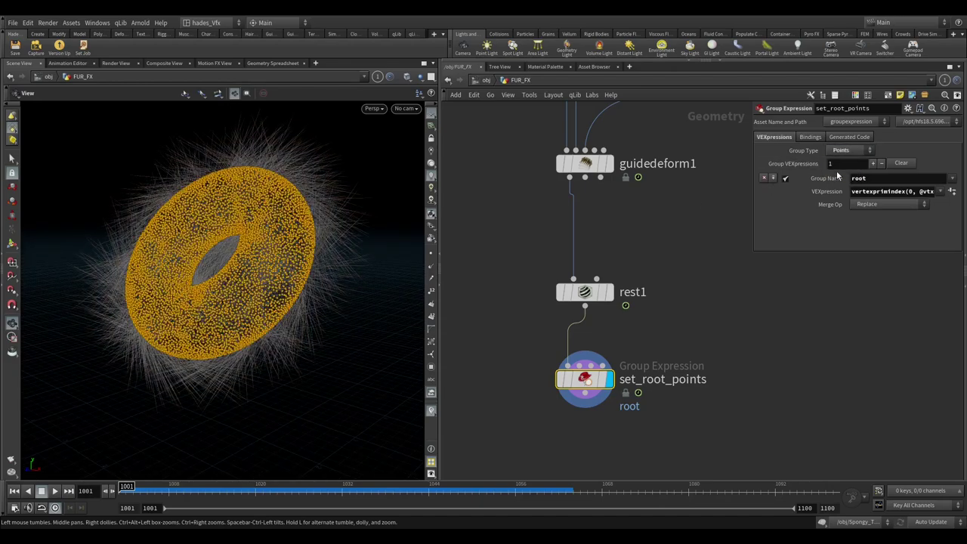
pyautogui.scroll(5, 335, 240)
pyautogui.scroll(3, 325, 199)
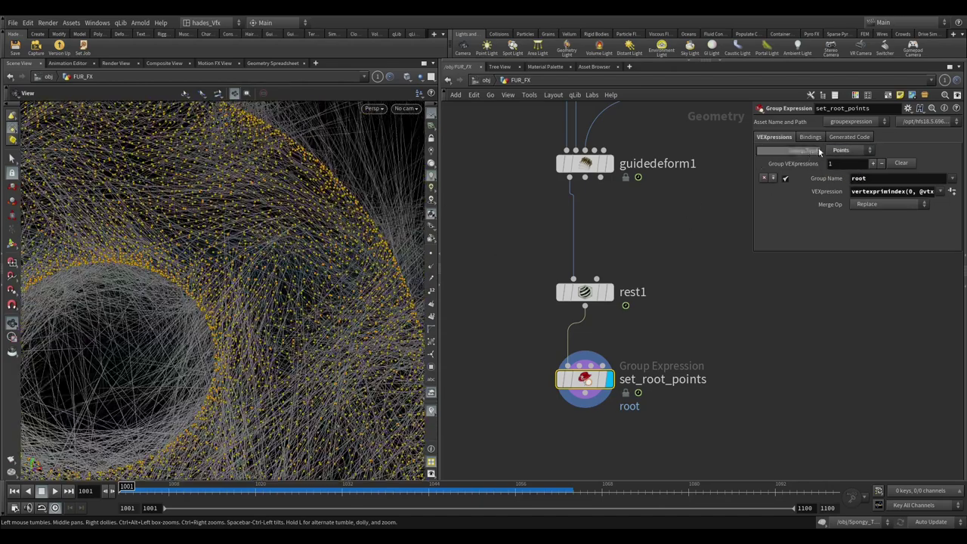
pyautogui.click(941, 191)
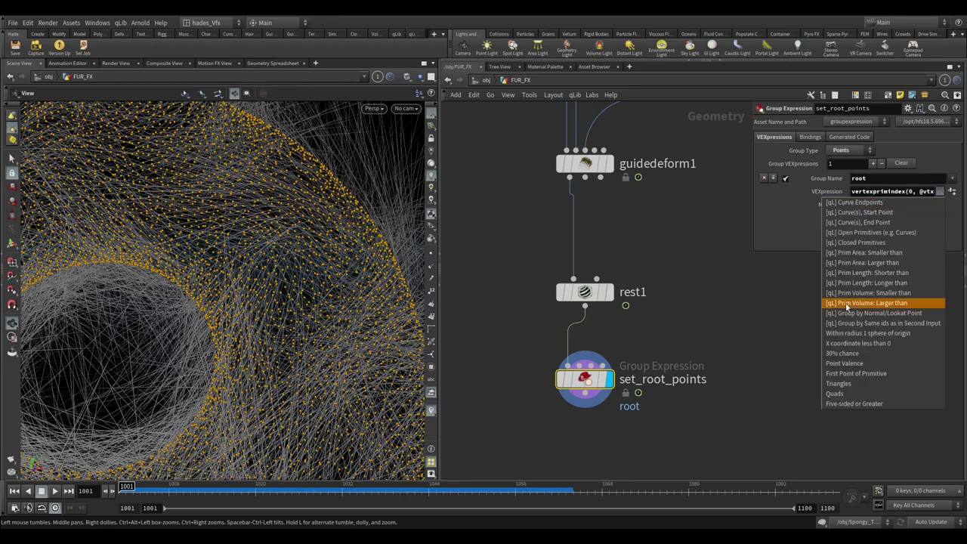
pyautogui.click(852, 374)
pyautogui.scroll(-10, 288, 248)
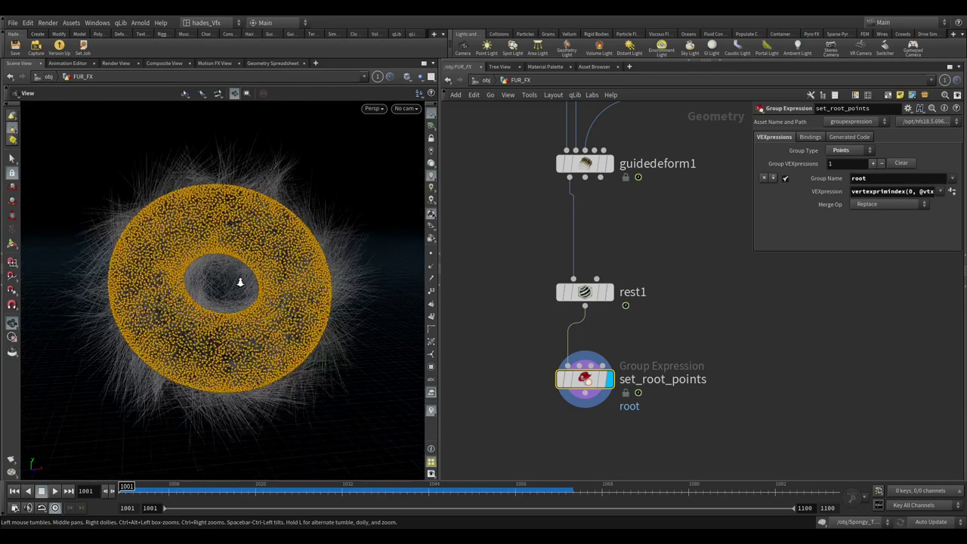
pyautogui.scroll(5, 293, 197)
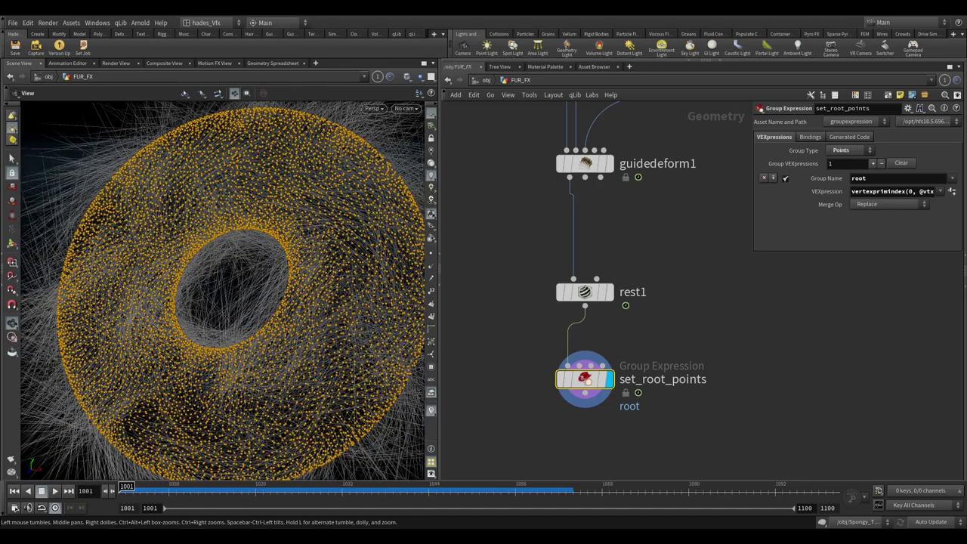
# - Add a Vellum hair constraints node after set_root_points and set its display flag
pyautogui.moveTo(586, 393); pyautogui.dragTo(600, 293, button='middle')
pyautogui.click(601, 293)
pyautogui.click(597, 339)
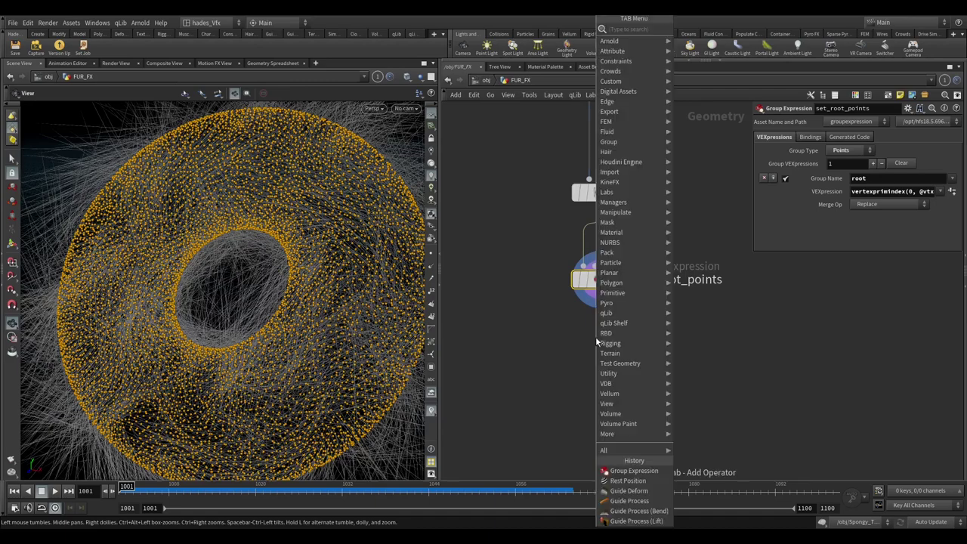
pyautogui.write('vellum hair')
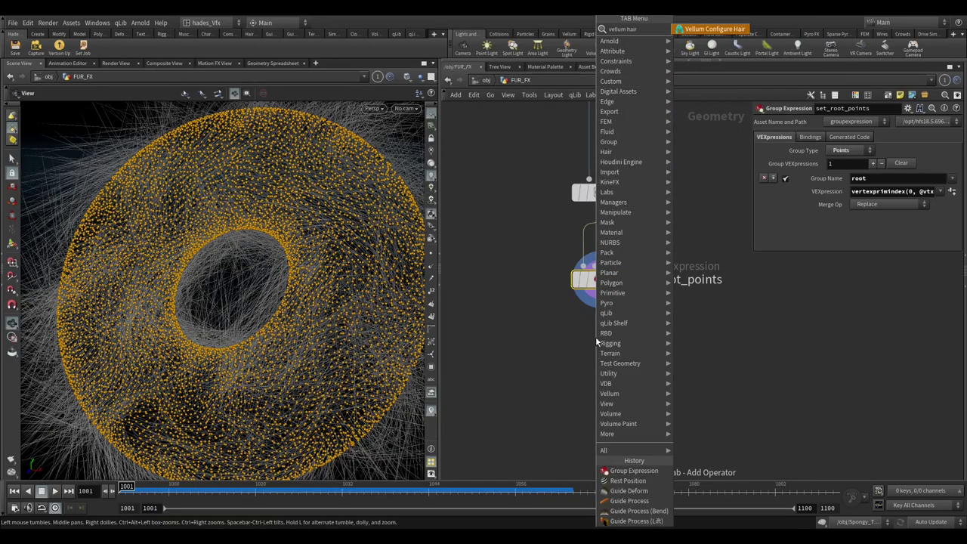
pyautogui.press('Return')
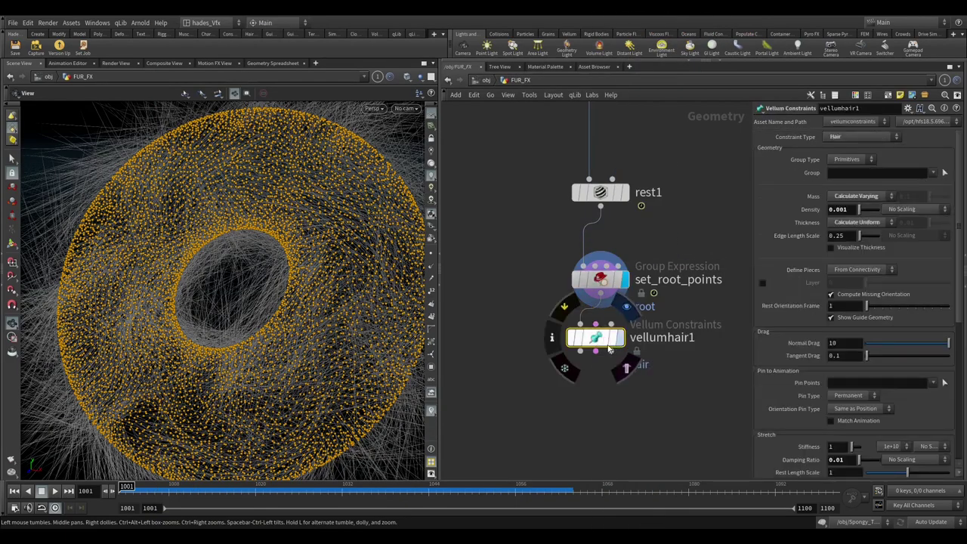
pyautogui.click(623, 340)
pyautogui.press('l')
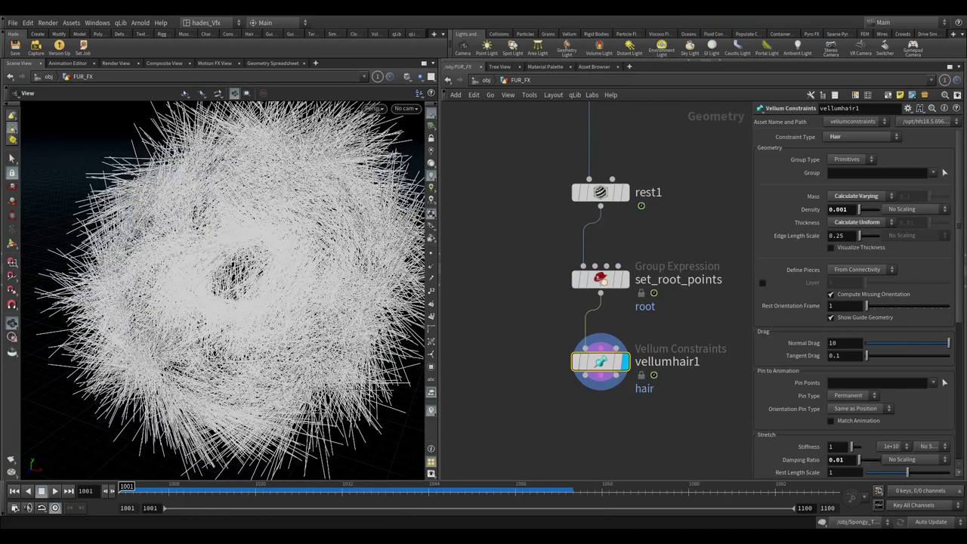
# - Set hair mass and thickness to Set Uniform and pin the root group points
pyautogui.click(842, 198)
pyautogui.click(848, 218)
pyautogui.click(860, 209)
pyautogui.click(877, 225)
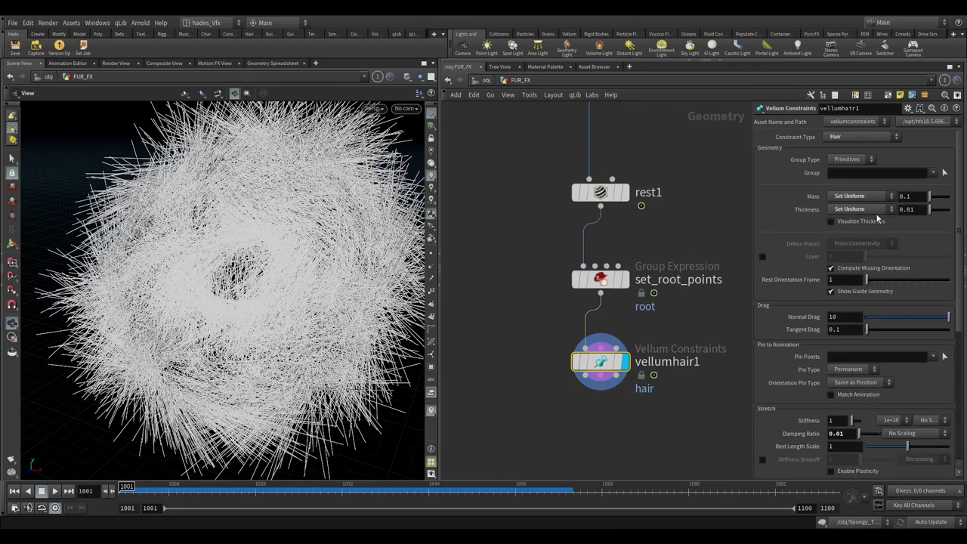
pyautogui.scroll(-2, 886, 322)
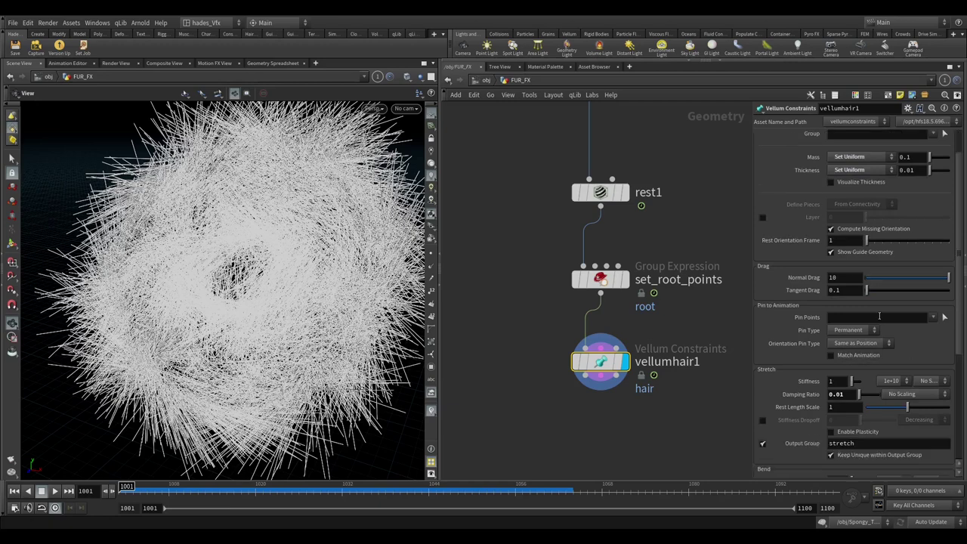
pyautogui.click(933, 278)
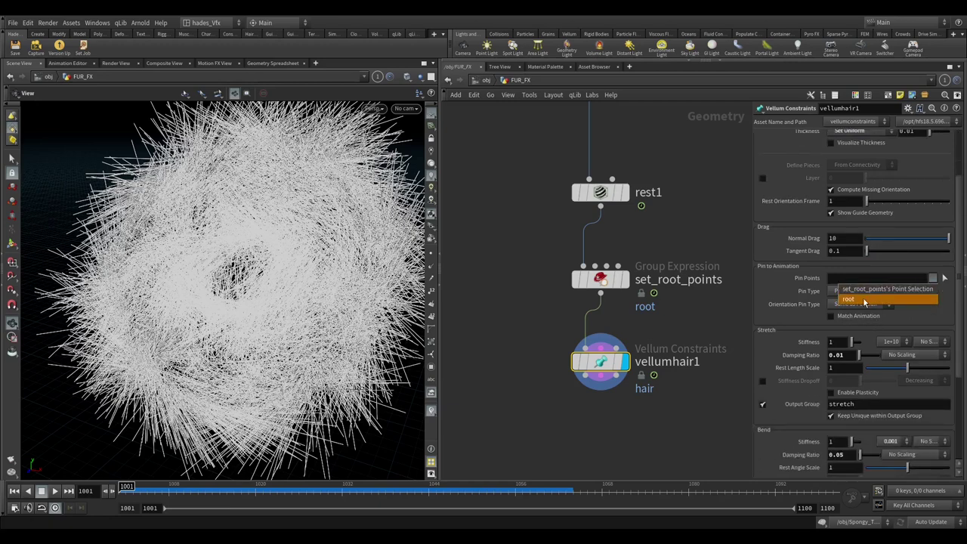
pyautogui.click(860, 301)
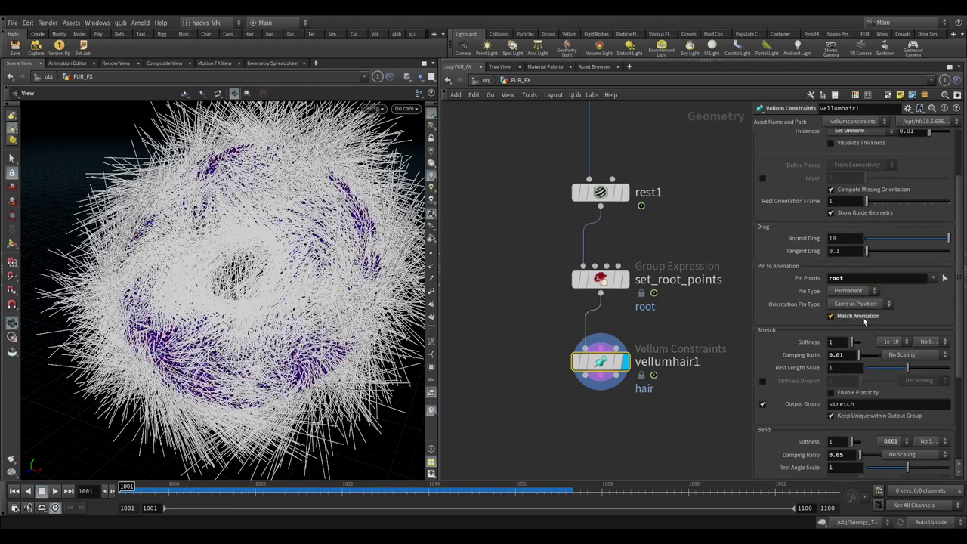
pyautogui.scroll(-1, 859, 326)
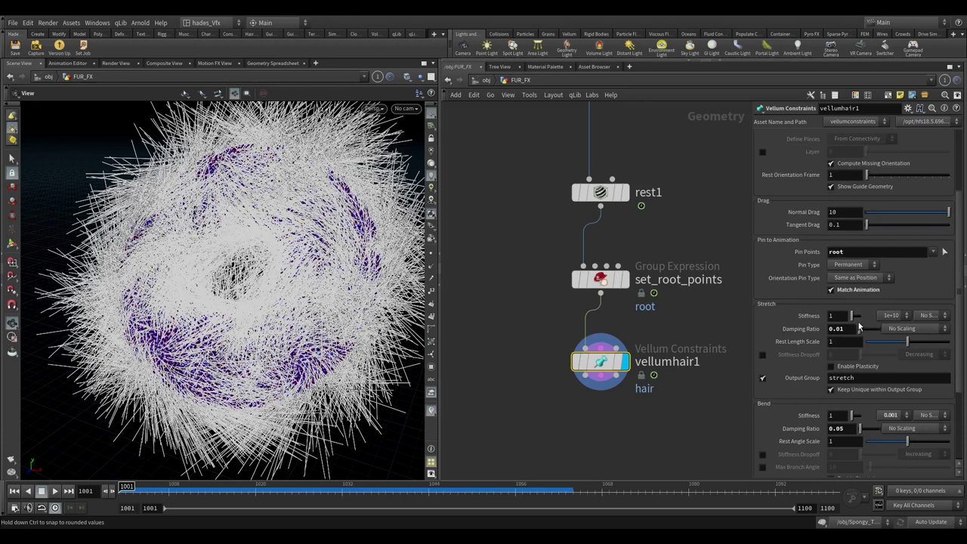
# - Set stretch stiffness to 7.05 and stretch damping ratio to 0.001 on vellumhair1
pyautogui.scroll(-1, 859, 327)
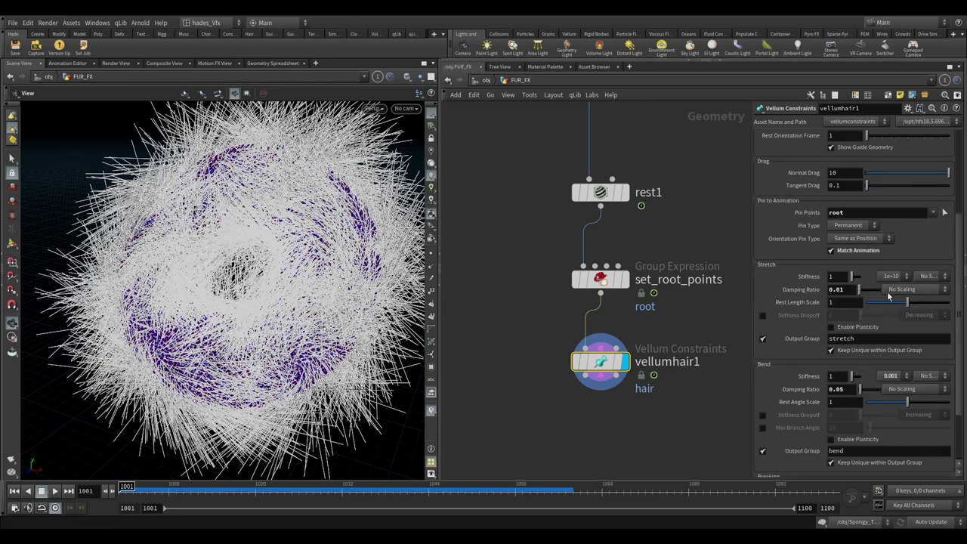
pyautogui.click(892, 276)
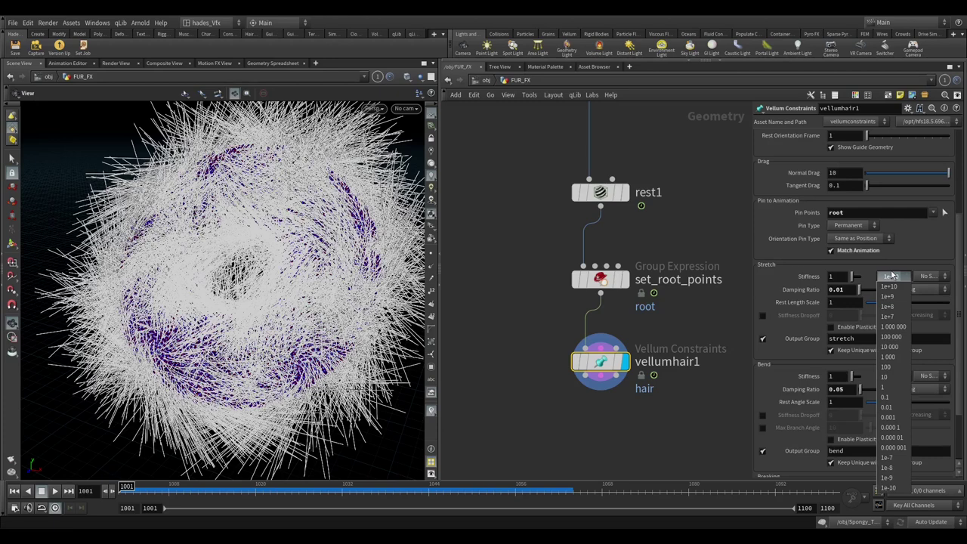
pyautogui.click(900, 286)
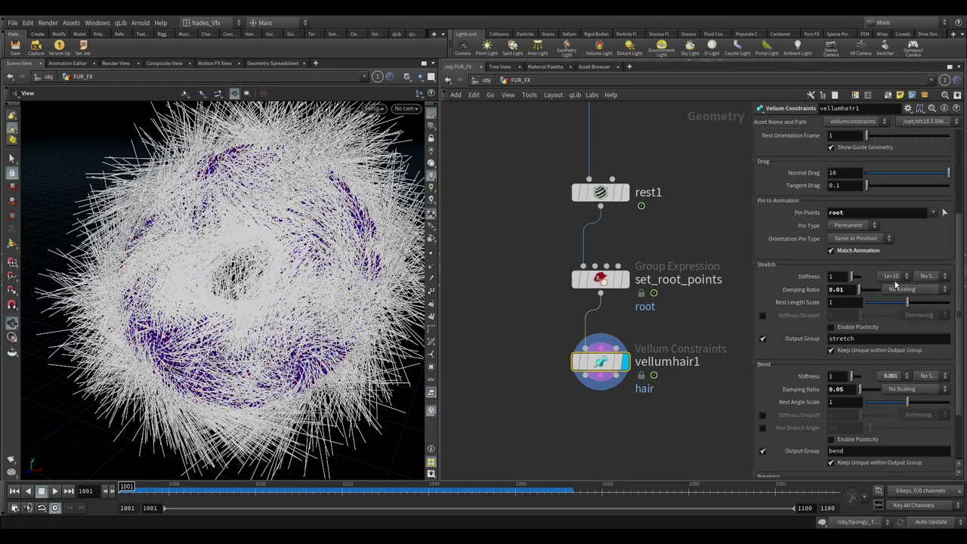
pyautogui.doubleClick(831, 276)
pyautogui.write('7.05')
pyautogui.press('Return')
pyautogui.moveTo(750, 244); pyautogui.dragTo(669, 243)
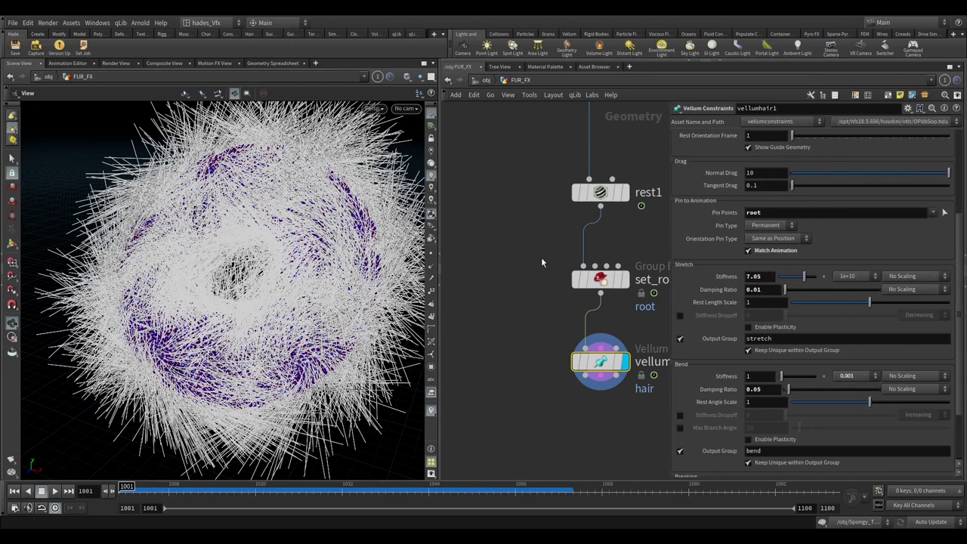
pyautogui.press('h')
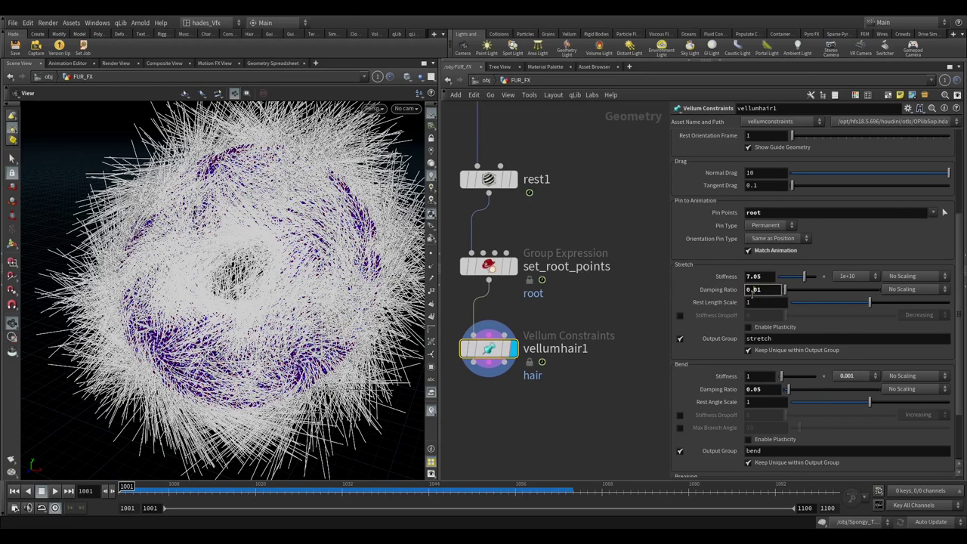
pyautogui.press('Return')
# - Set bend stiffness to 2 with a 0.1 multiplier
pyautogui.scroll(-2, 819, 363)
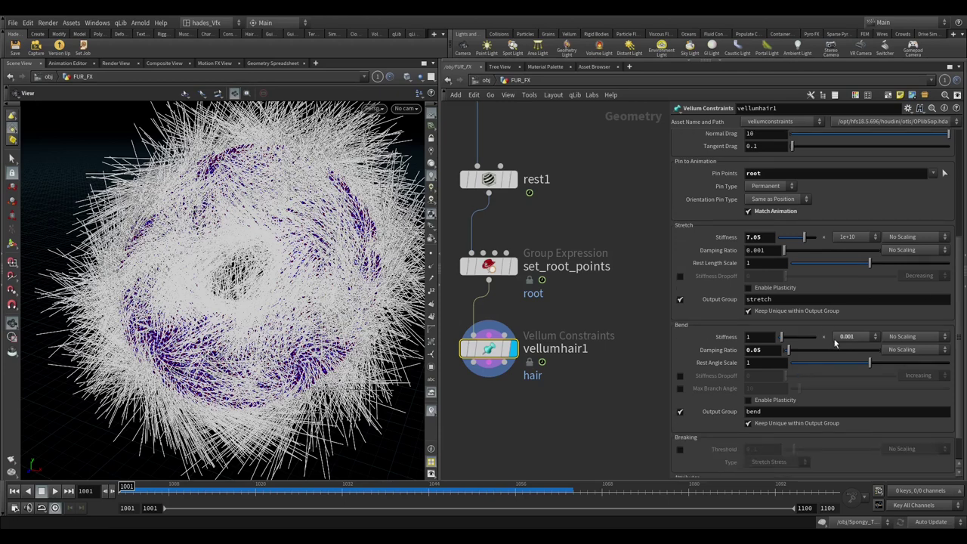
pyautogui.click(848, 336)
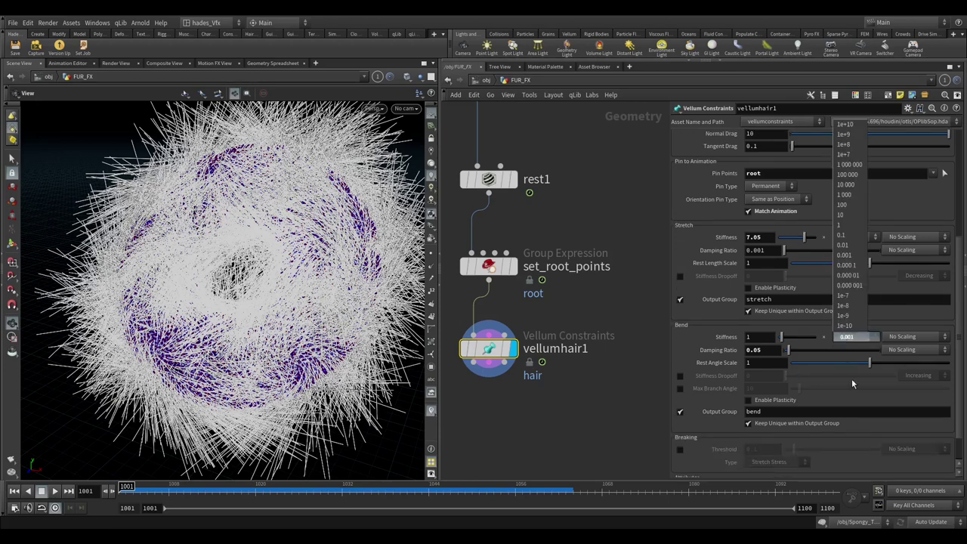
pyautogui.click(850, 235)
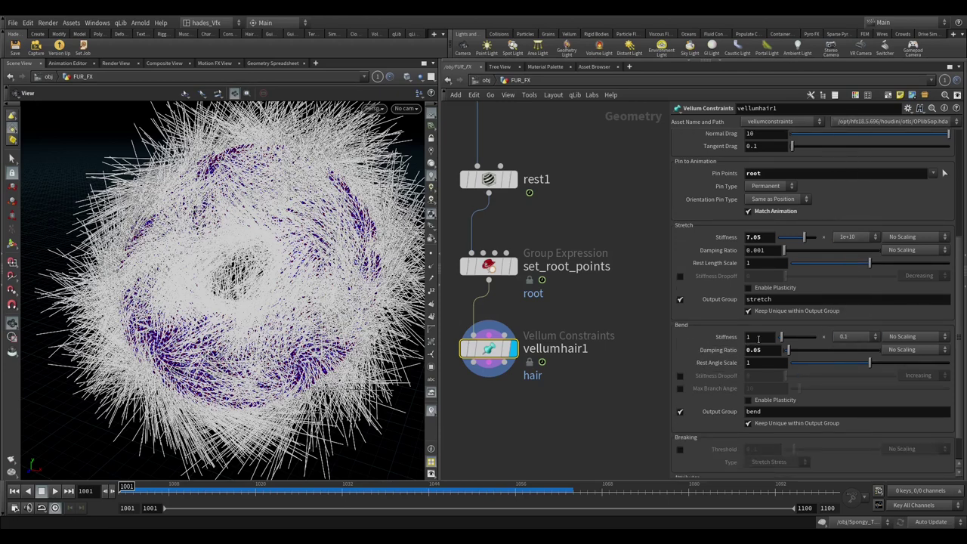
pyautogui.click(759, 339)
pyautogui.write('2')
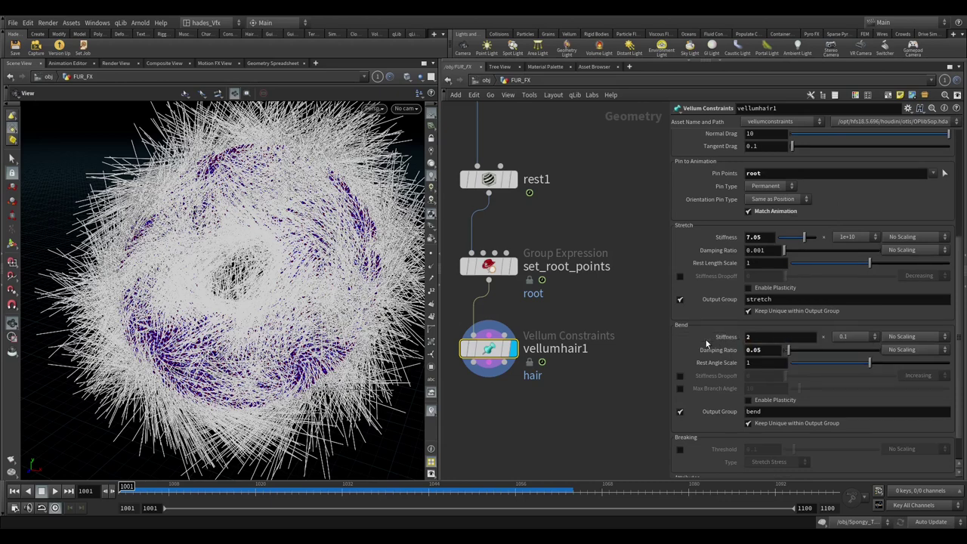
pyautogui.press('Return')
pyautogui.scroll(-1, 711, 382)
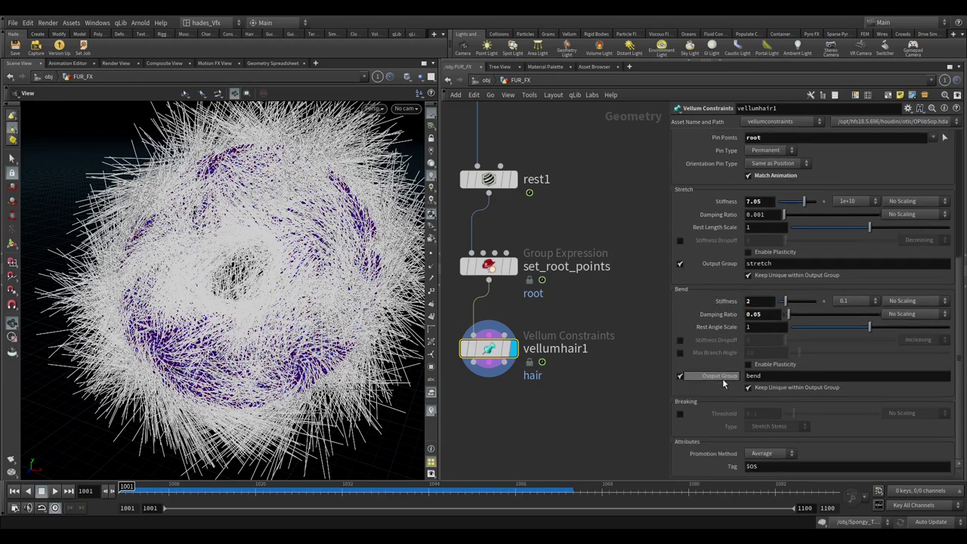
pyautogui.moveTo(518, 425); pyautogui.dragTo(546, 405, button='middle')
# - Place a Vellum Solver below vellumhair1 with the torus wired as its collision input
pyautogui.press('Tab')
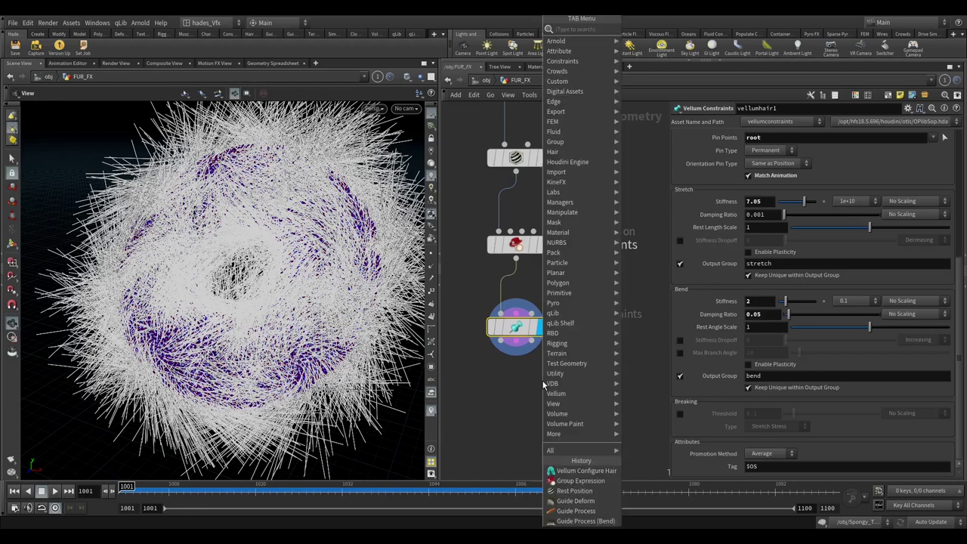
pyautogui.write('vellum')
pyautogui.press('Return')
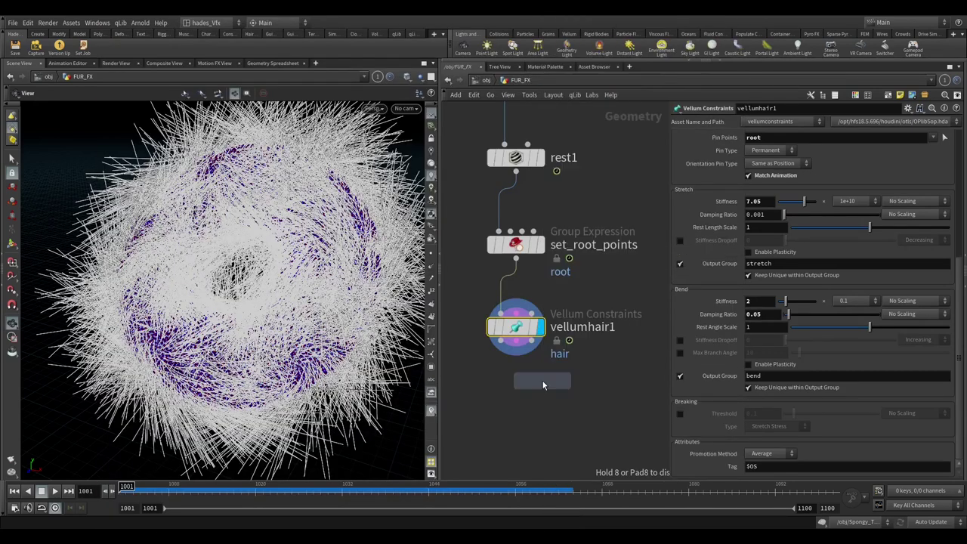
pyautogui.click(516, 420)
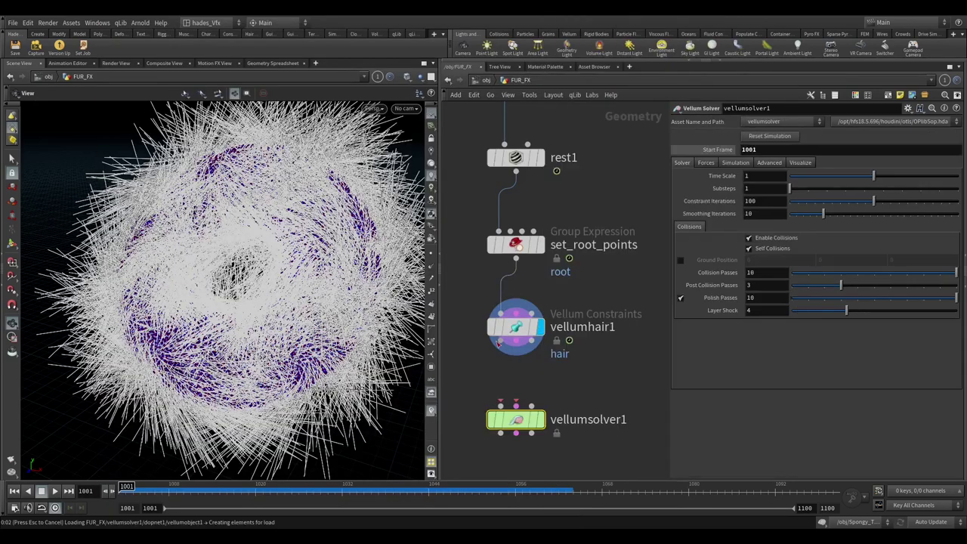
pyautogui.moveTo(516, 406); pyautogui.dragTo(533, 302)
pyautogui.scroll(-3, 533, 310)
pyautogui.moveTo(533, 302); pyautogui.dragTo(565, 350, button='middle')
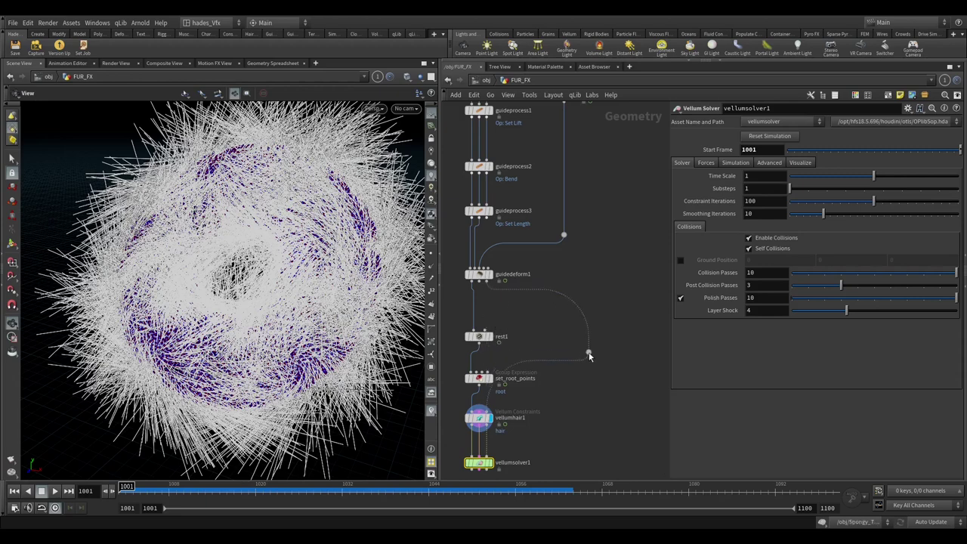
pyautogui.click(595, 385)
pyautogui.press('f')
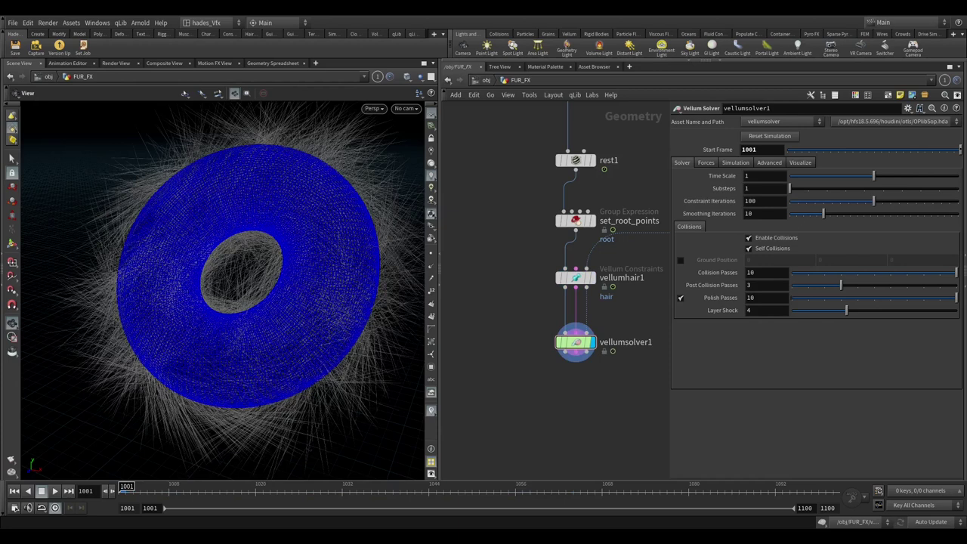
# - Enable ground plane collisions, hide the collision torus display, and play the simulation
pyautogui.click(680, 260)
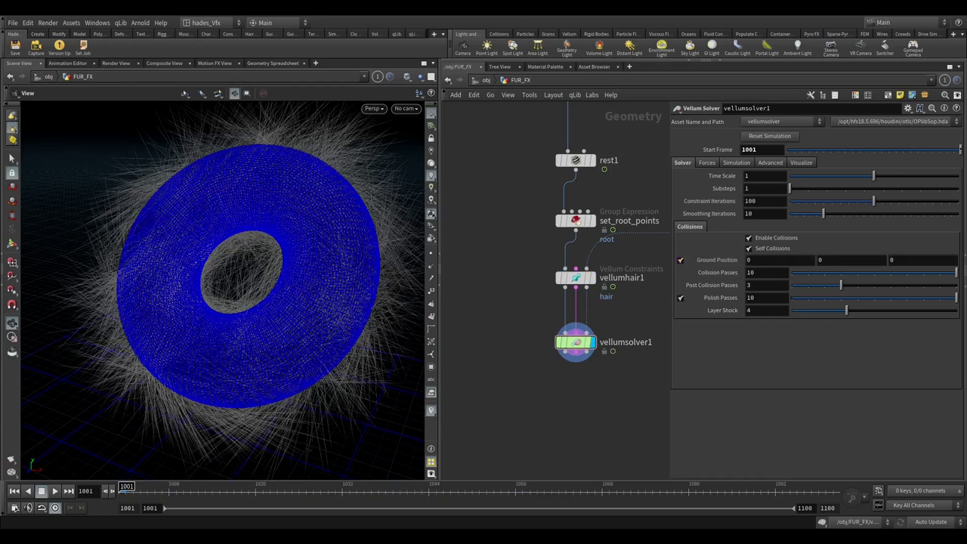
pyautogui.click(703, 164)
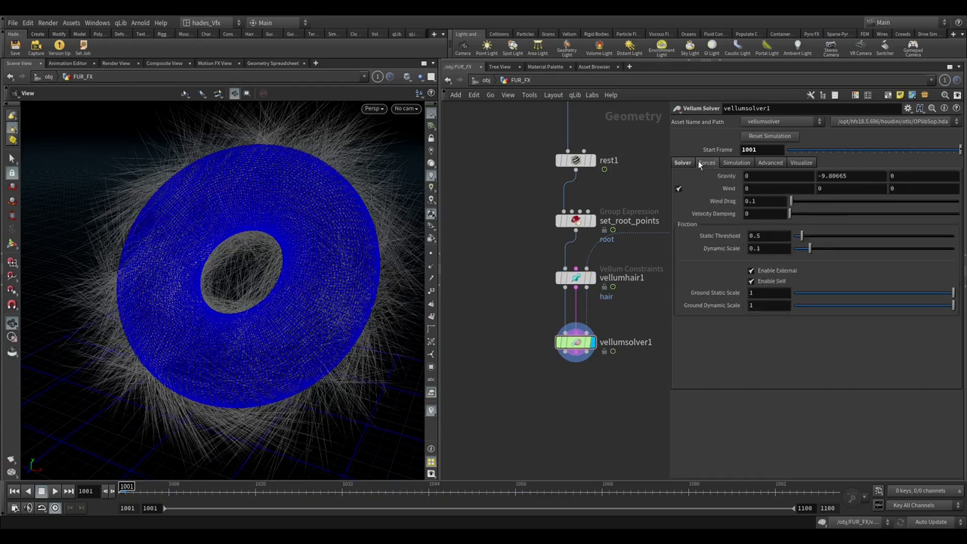
pyautogui.click(802, 163)
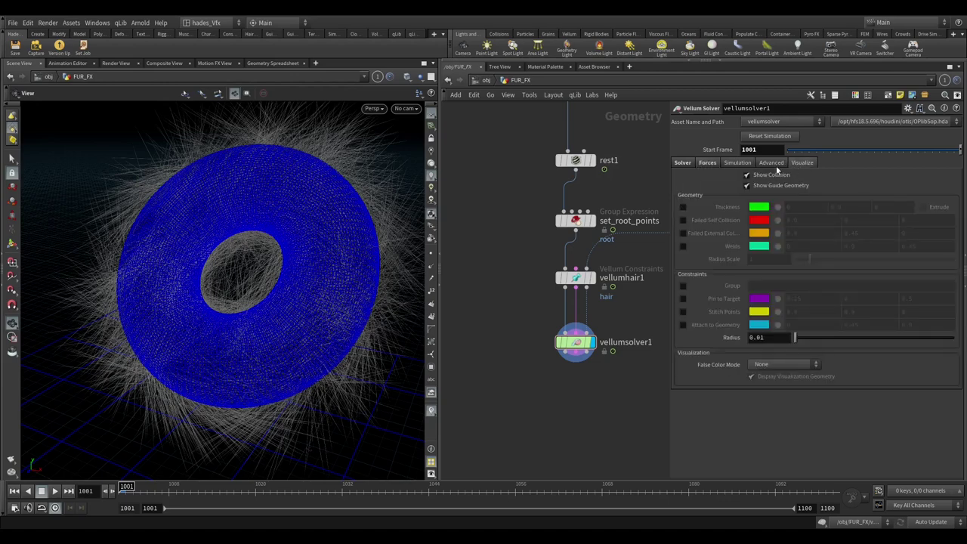
pyautogui.click(747, 175)
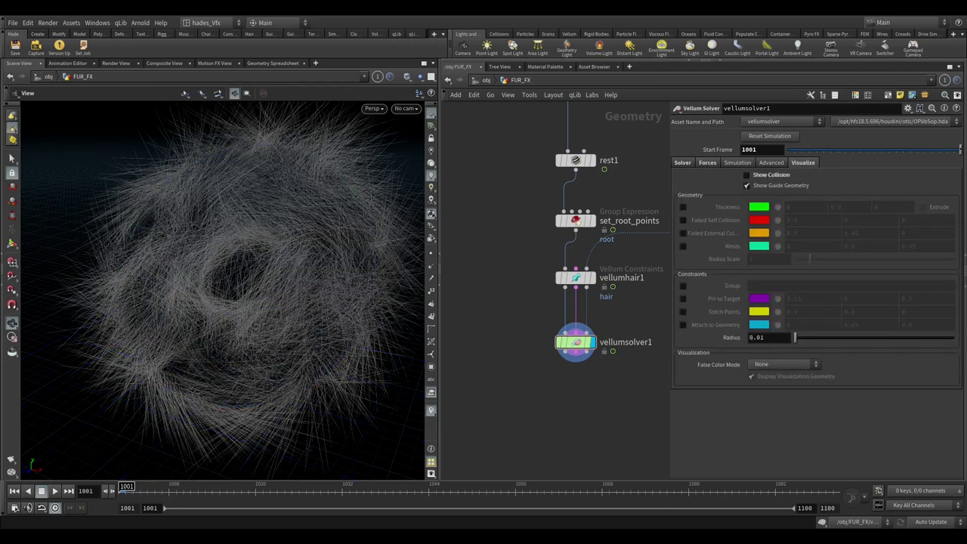
pyautogui.moveTo(410, 260); pyautogui.dragTo(226, 337, button='right')
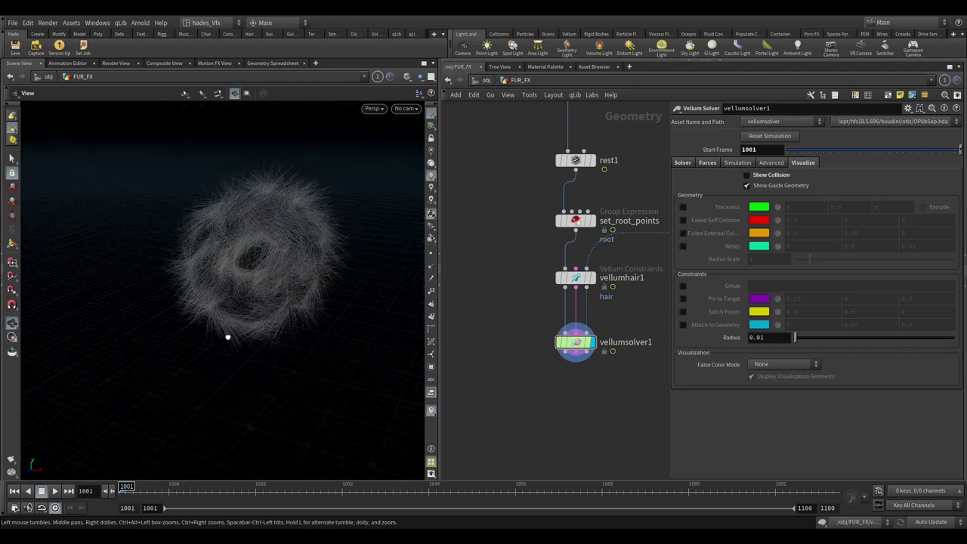
pyautogui.click(55, 492)
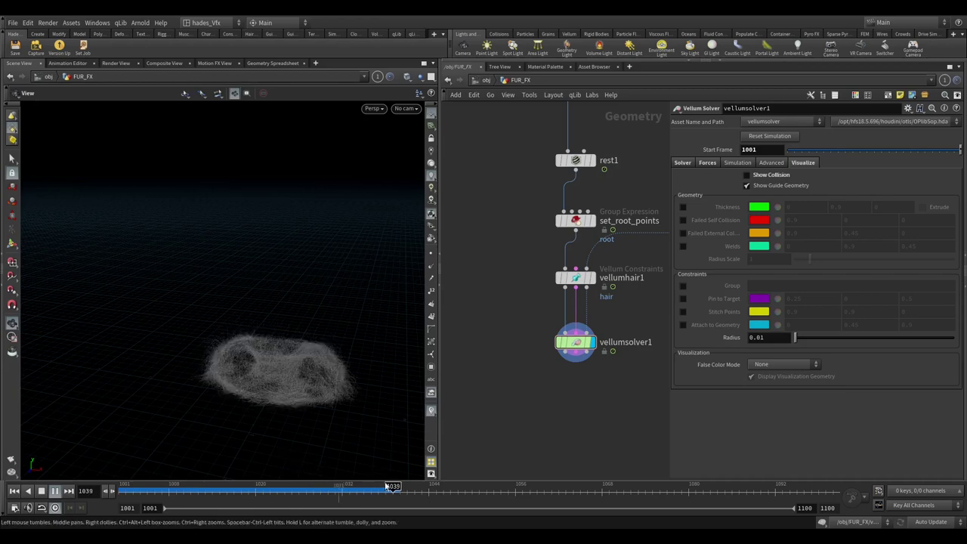
# - Stop playback at frame 1038, orbit to a top-down view, then resume to frame 1060
pyautogui.click(387, 487)
pyautogui.moveTo(350, 447); pyautogui.dragTo(300, 356)
pyautogui.scroll(5, 300, 356)
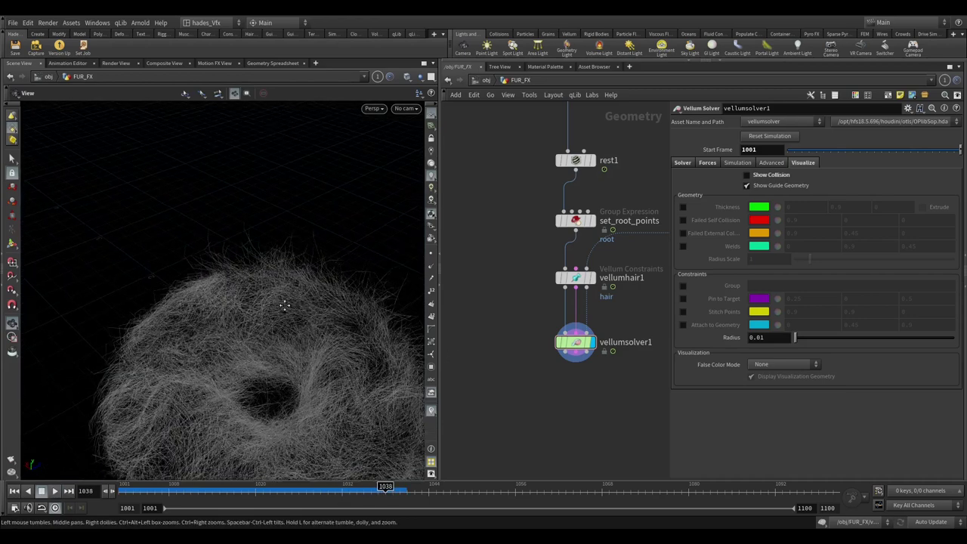
pyautogui.moveTo(284, 305); pyautogui.dragTo(297, 328)
pyautogui.click(54, 492)
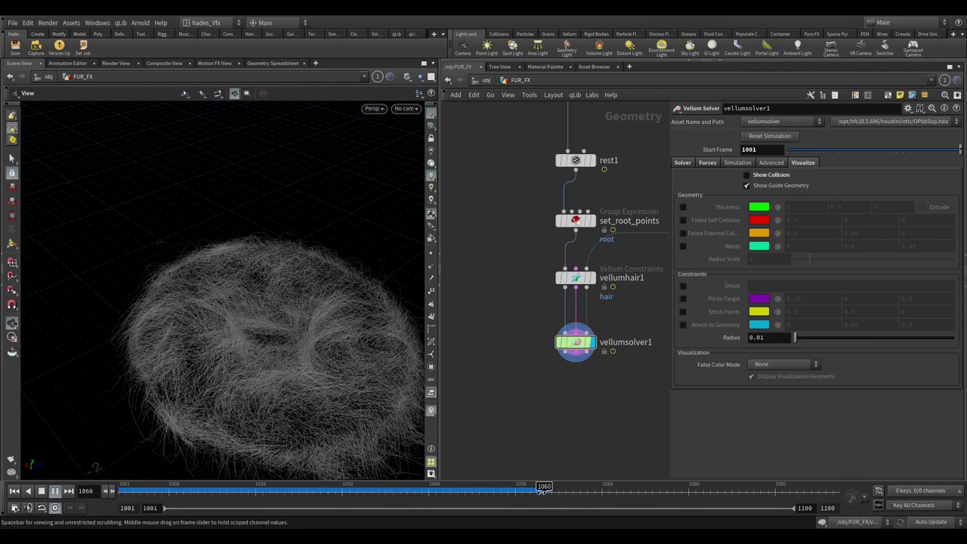
pyautogui.moveTo(277, 322); pyautogui.dragTo(542, 345)
# - Inside the solver's forces network, add a POP Drag node with air resistance 0.1
pyautogui.doubleClick(576, 342)
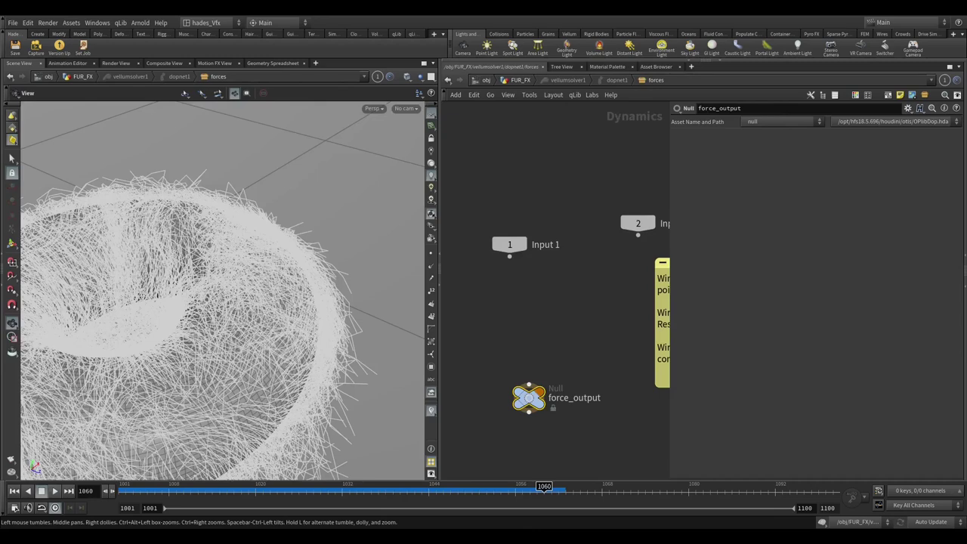
pyautogui.press('Tab')
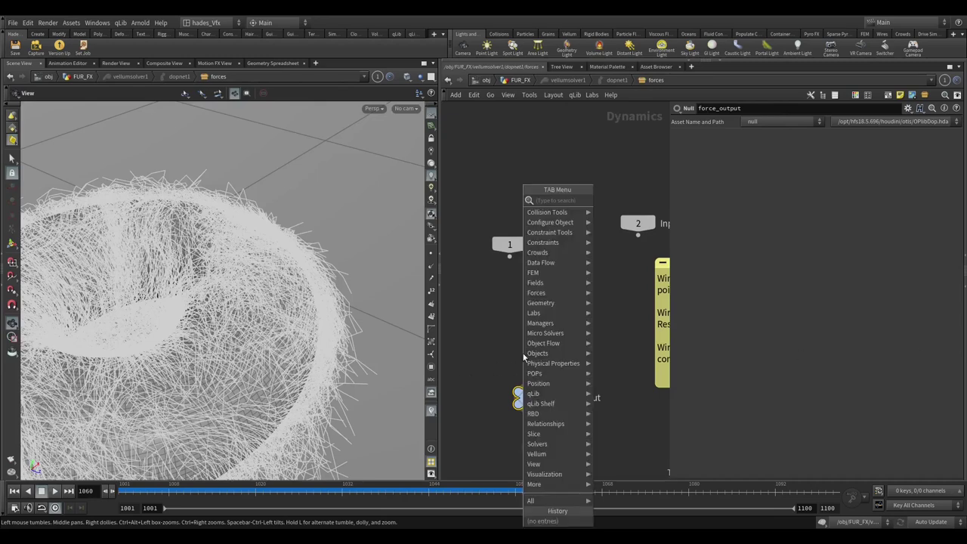
pyautogui.write('pop dra')
pyautogui.press('Return')
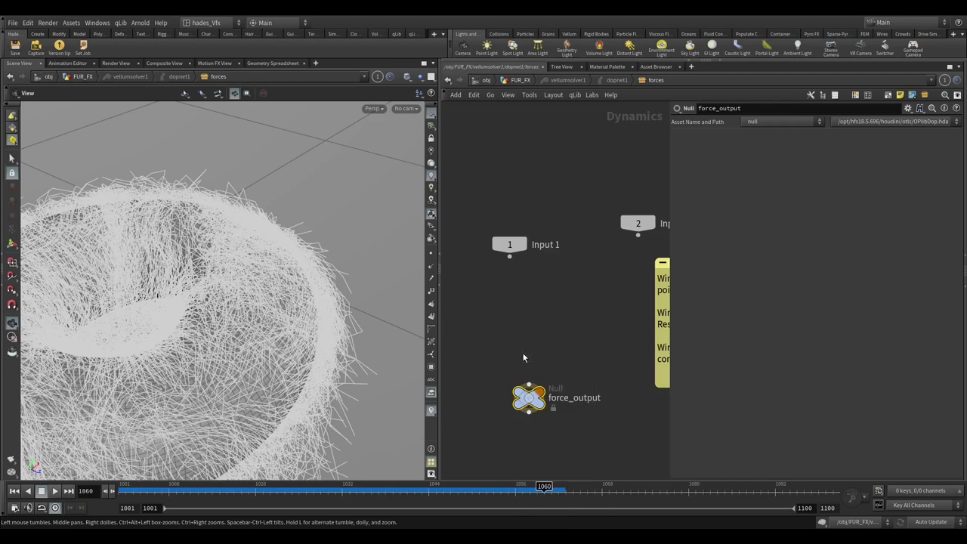
pyautogui.click(523, 356)
pyautogui.doubleClick(774, 187)
pyautogui.write('0.1')
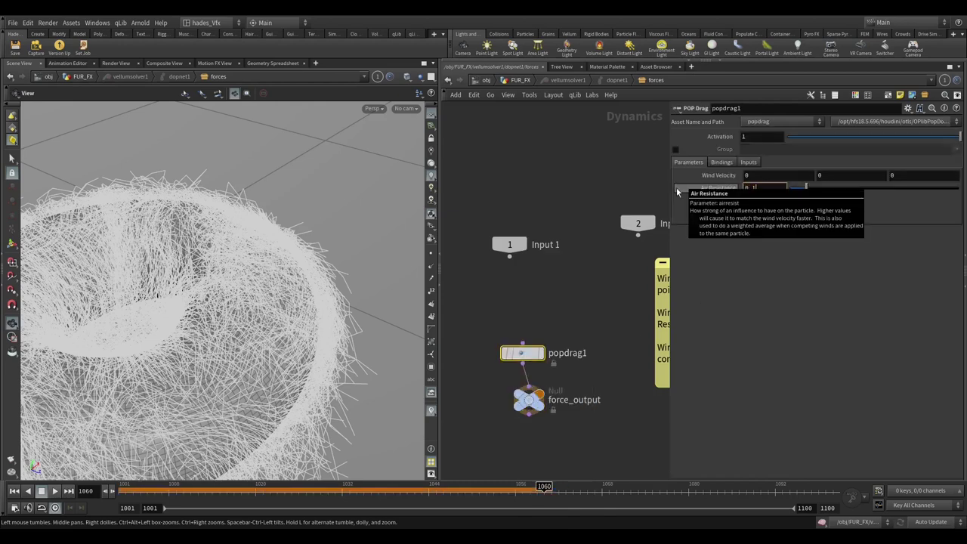
pyautogui.press('Return')
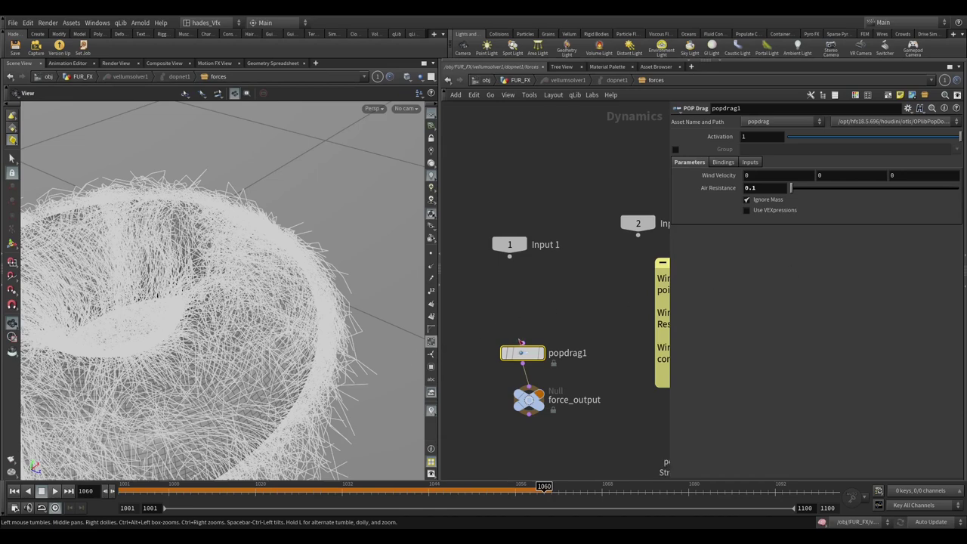
# - Add a POP Force node above popdrag1 and disable the dynamics simulation
pyautogui.press('Tab')
pyautogui.moveTo(542, 293)
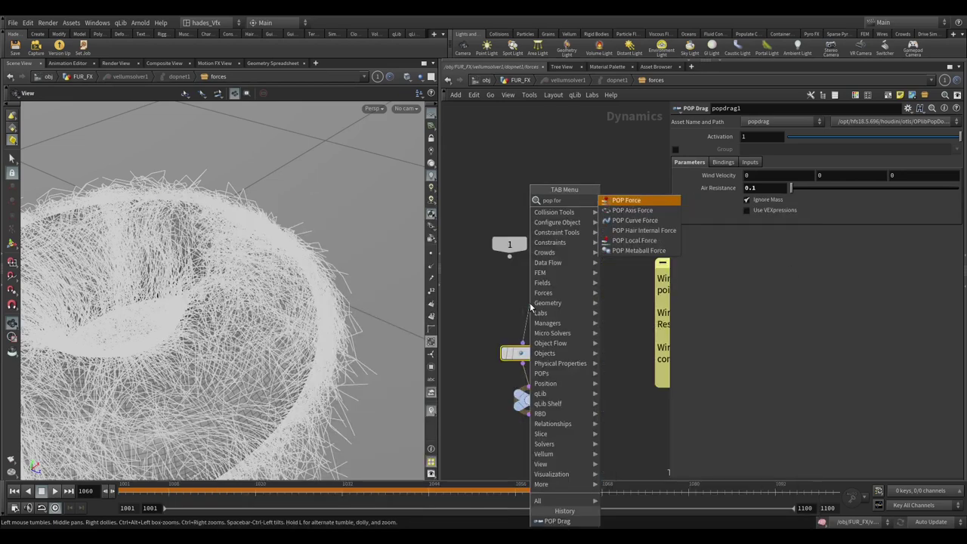
pyautogui.click(627, 200)
pyautogui.click(529, 302)
pyautogui.click(822, 521)
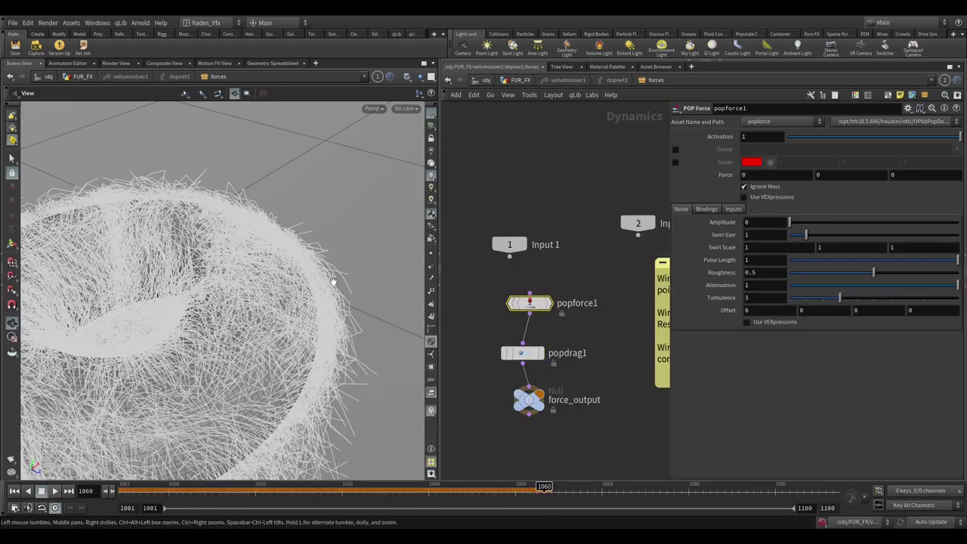
pyautogui.moveTo(363, 378); pyautogui.dragTo(410, 423)
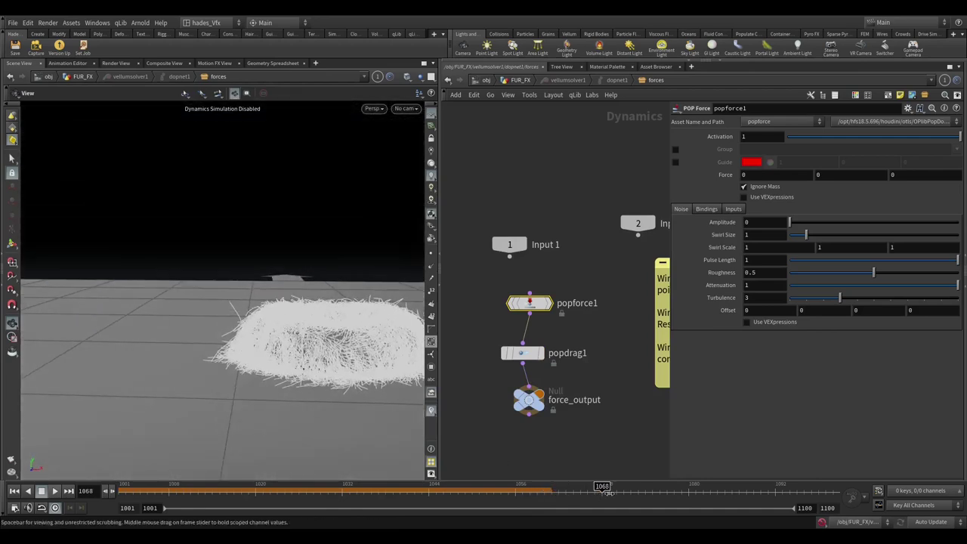
pyautogui.moveTo(598, 488)
pyautogui.mouseDown()
pyautogui.moveTo(389, 486)
pyautogui.moveTo(602, 486)
pyautogui.mouseUp()
# - Keyframe the popforce1 noise Amplitude, set it to 0 at frame 1075, and return to FUR_FX
pyautogui.keyDown('alt'); pyautogui.click(765, 221); pyautogui.keyUp('alt')
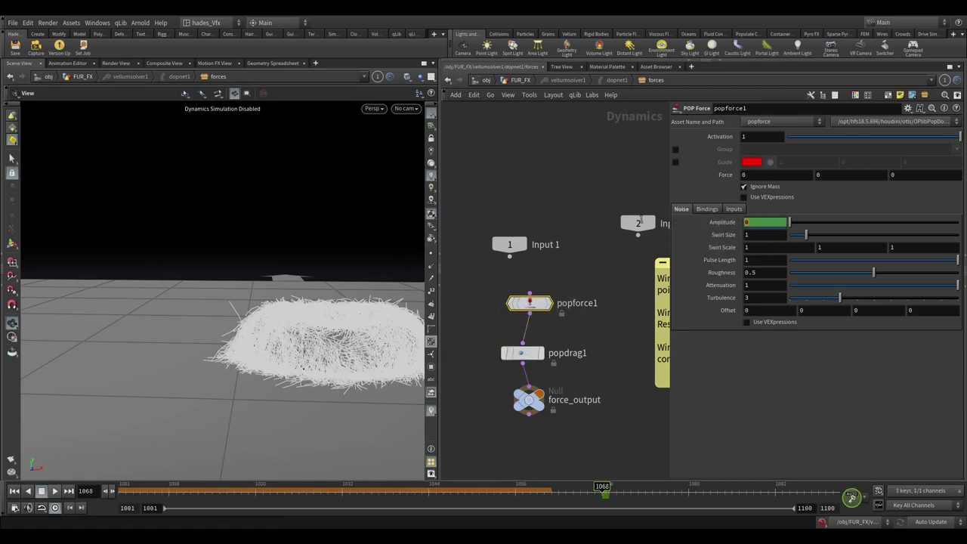
pyautogui.click(723, 222)
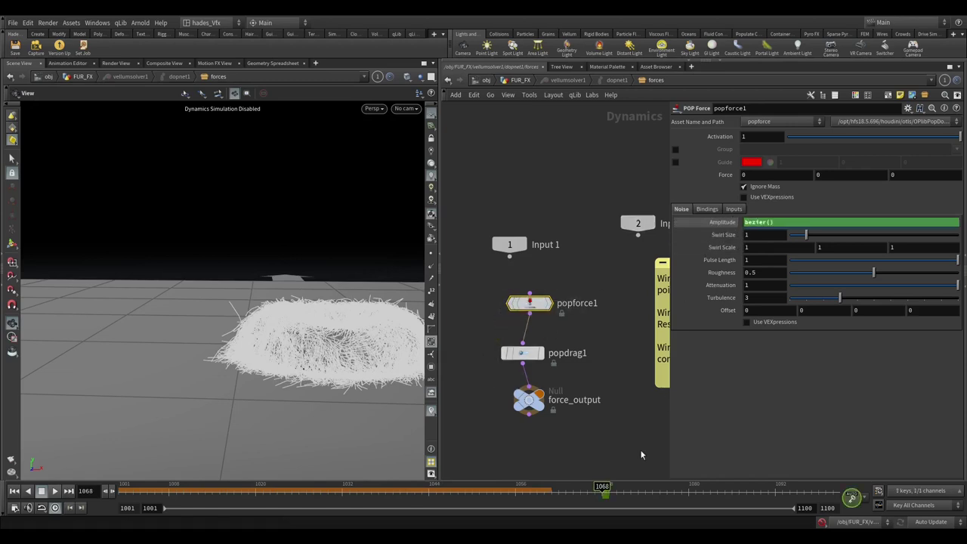
pyautogui.moveTo(635, 486)
pyautogui.mouseDown()
pyautogui.moveTo(671, 486)
pyautogui.moveTo(652, 486)
pyautogui.mouseUp()
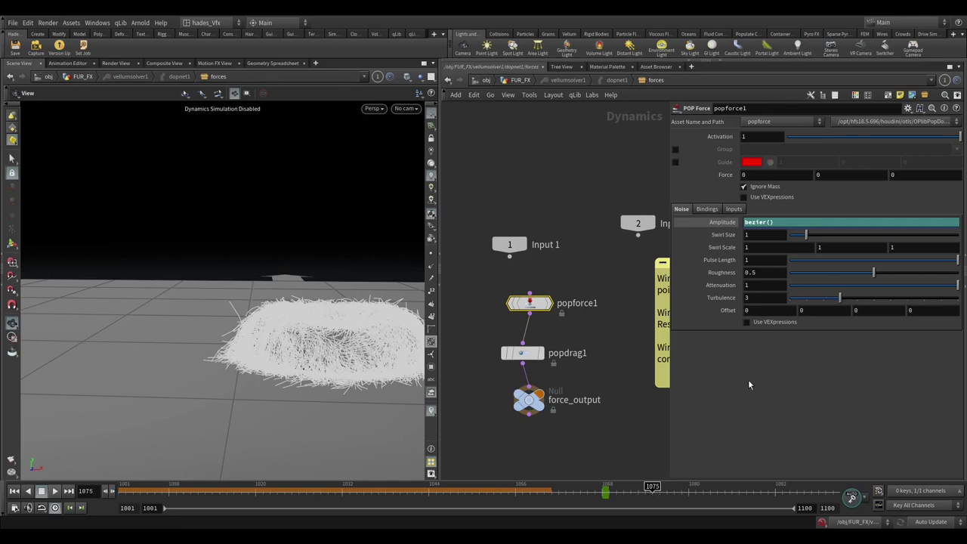
pyautogui.click(722, 222)
pyautogui.moveTo(809, 222); pyautogui.dragTo(789, 223)
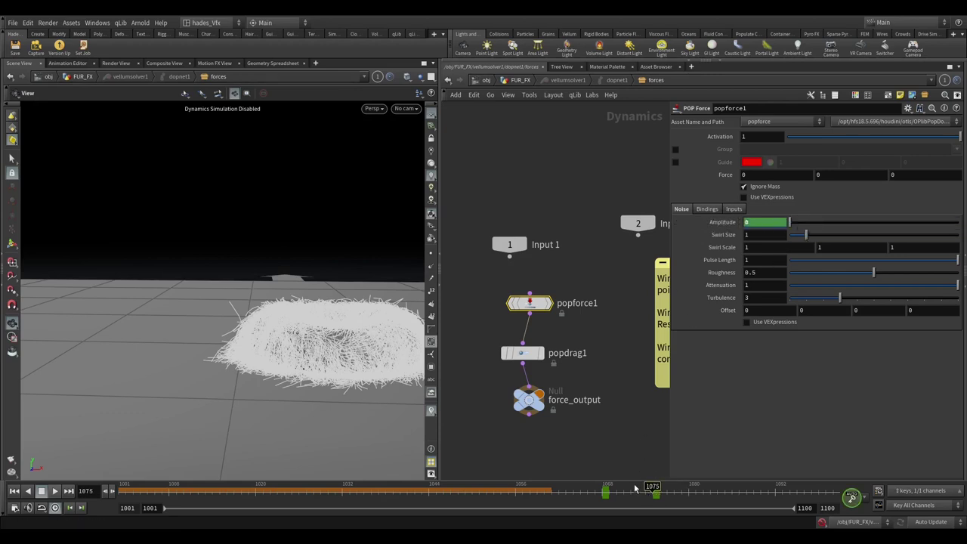
pyautogui.moveTo(653, 488)
pyautogui.mouseDown()
pyautogui.moveTo(663, 487)
pyautogui.moveTo(654, 488)
pyautogui.mouseUp()
pyautogui.click(521, 80)
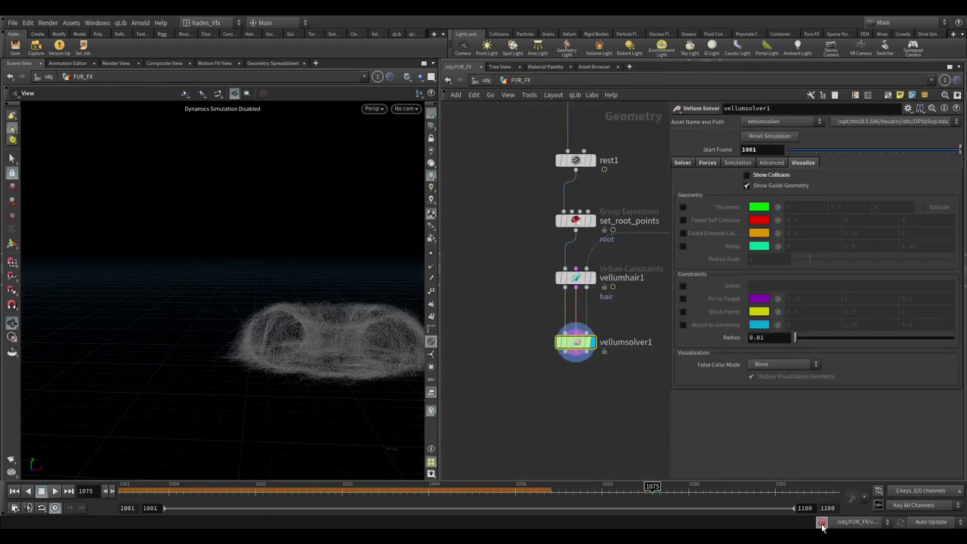
# - Rewind to frame 1001 and play the fur simulation through frame 1100, orbiting to inspect it
pyautogui.moveTo(452, 487); pyautogui.dragTo(125, 487)
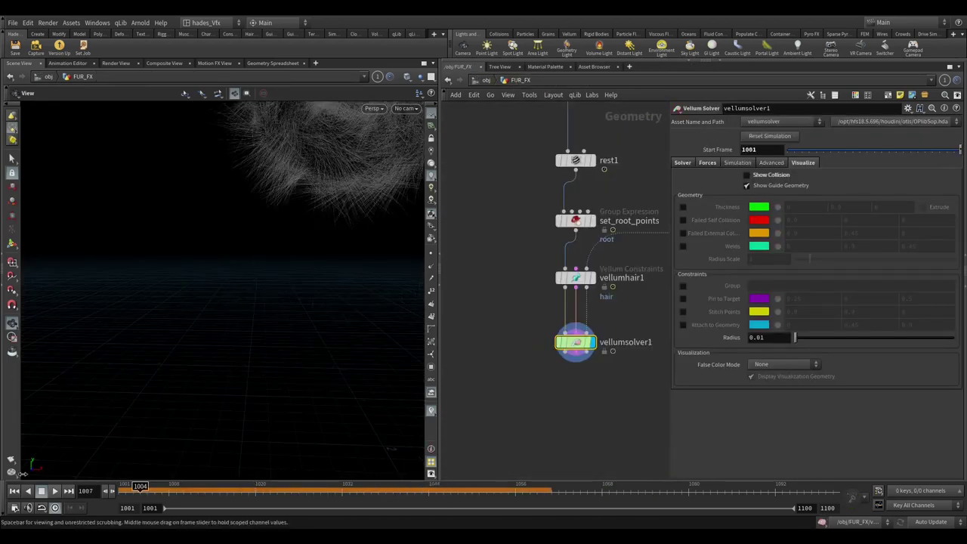
pyautogui.moveTo(205, 441); pyautogui.dragTo(121, 324)
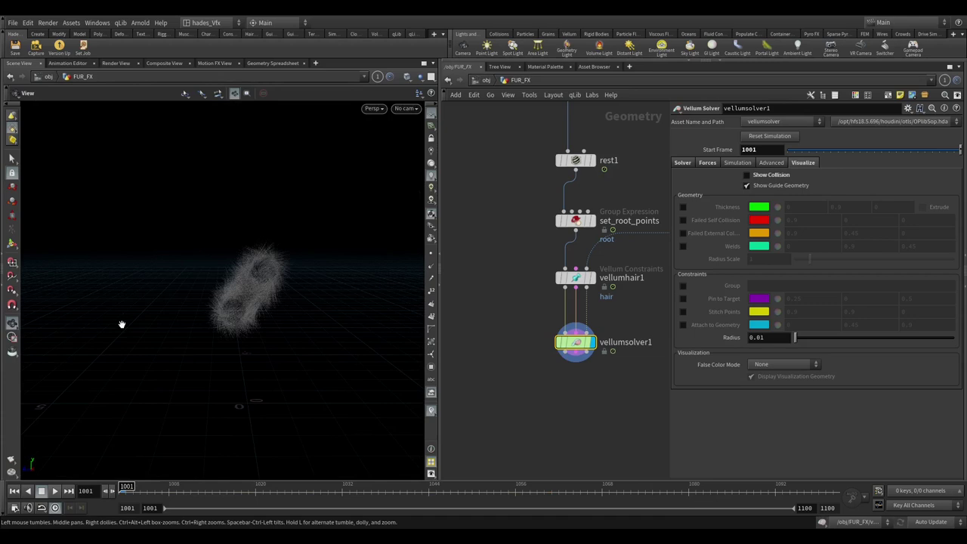
pyautogui.click(55, 492)
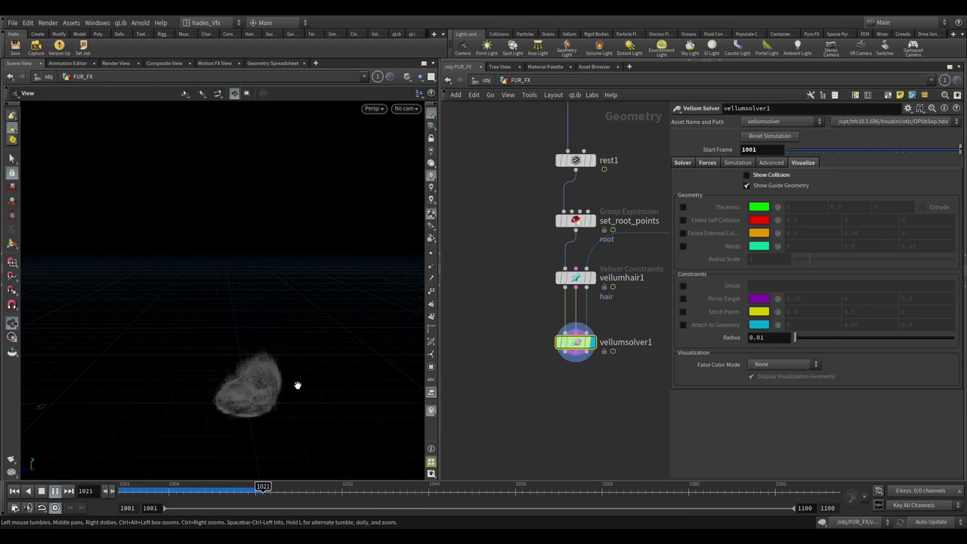
pyautogui.moveTo(275, 464); pyautogui.dragTo(245, 383)
pyautogui.click(54, 491)
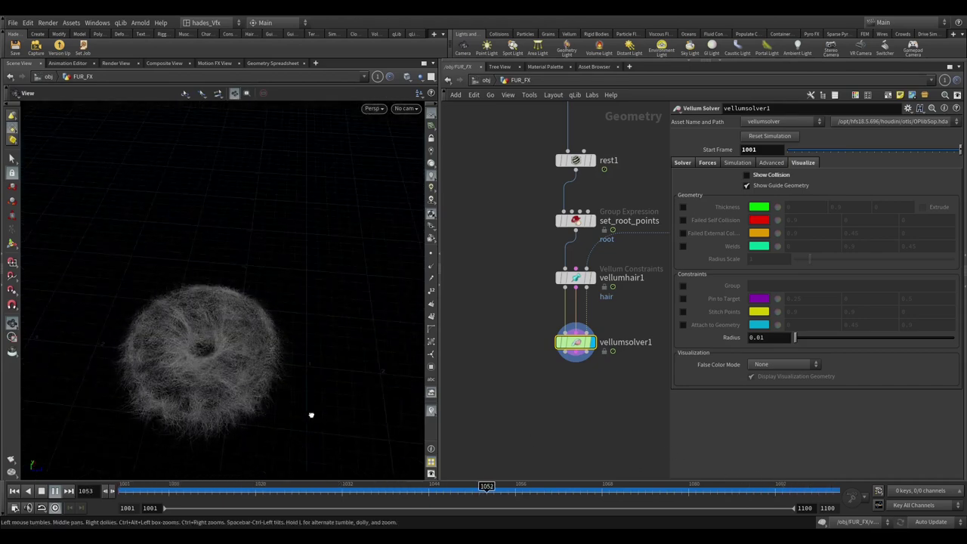
pyautogui.moveTo(313, 403); pyautogui.dragTo(315, 372)
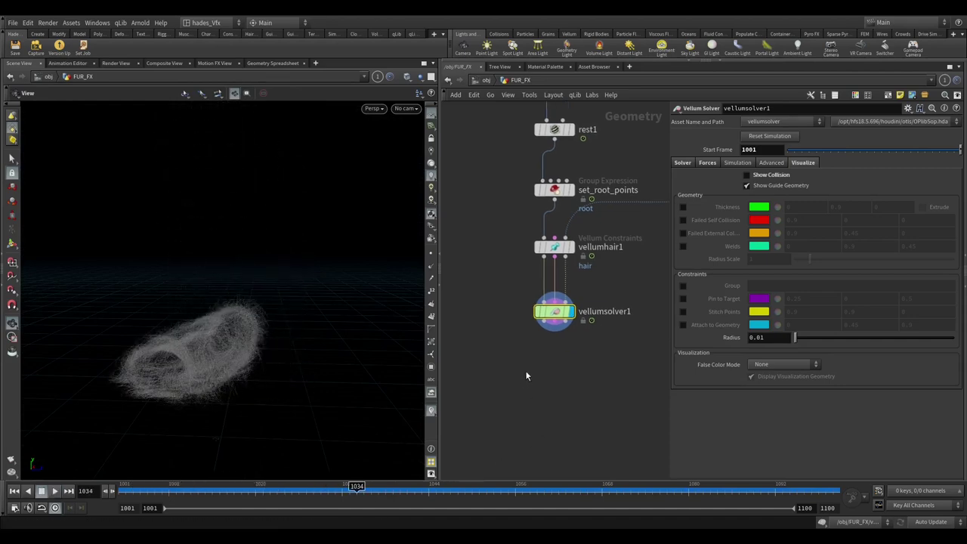
pyautogui.press('Tab')
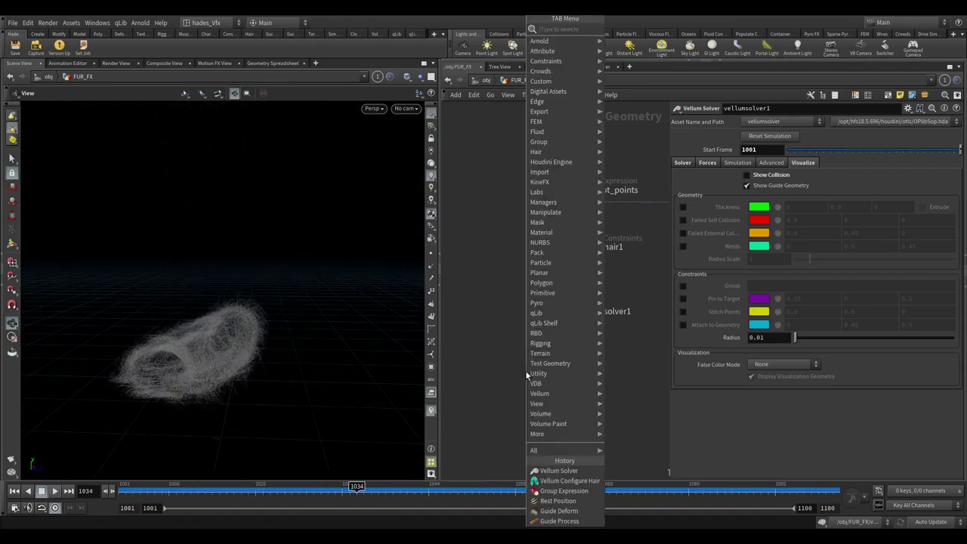
# - Add a Clean node below vellumsolver1 removing attributes '* ^width ^rest'
pyautogui.write('null')
pyautogui.press('Return')
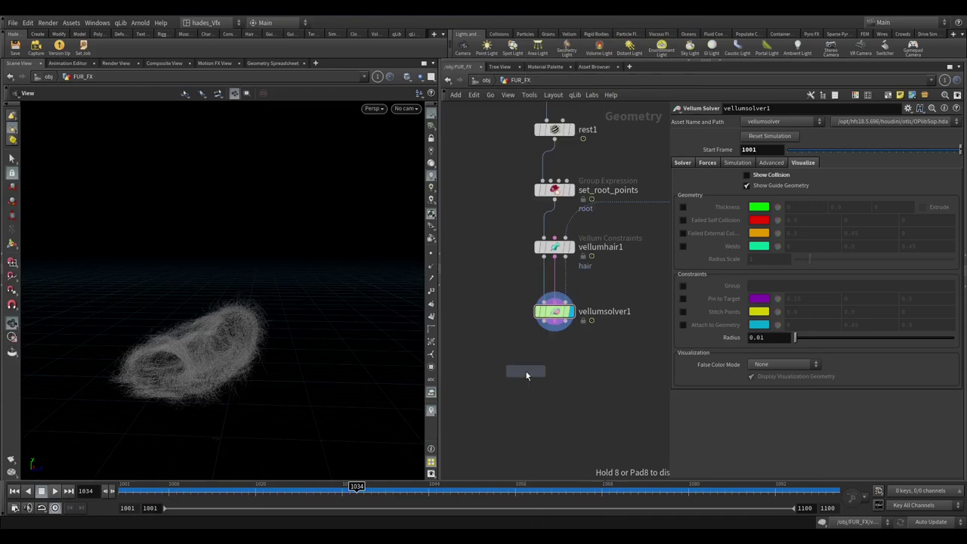
pyautogui.click(552, 387)
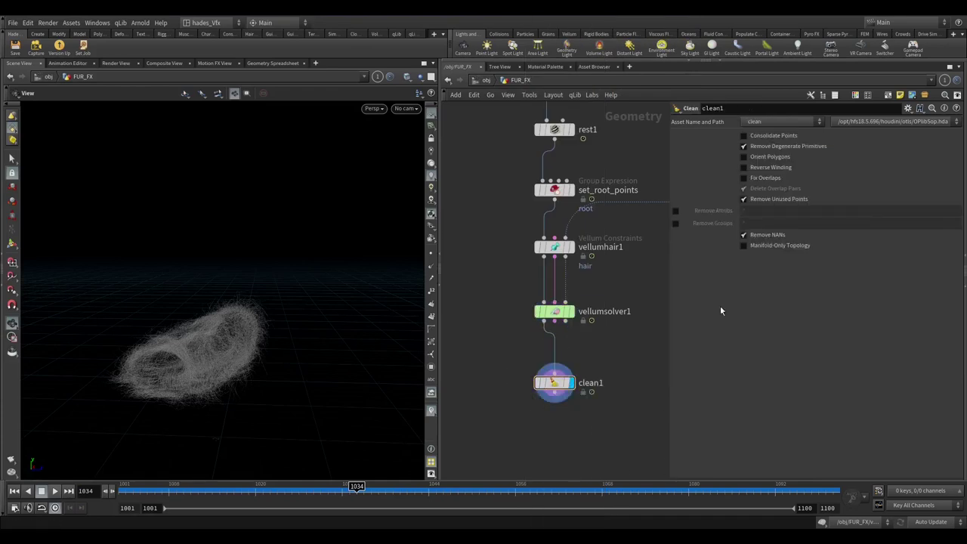
pyautogui.click(676, 211)
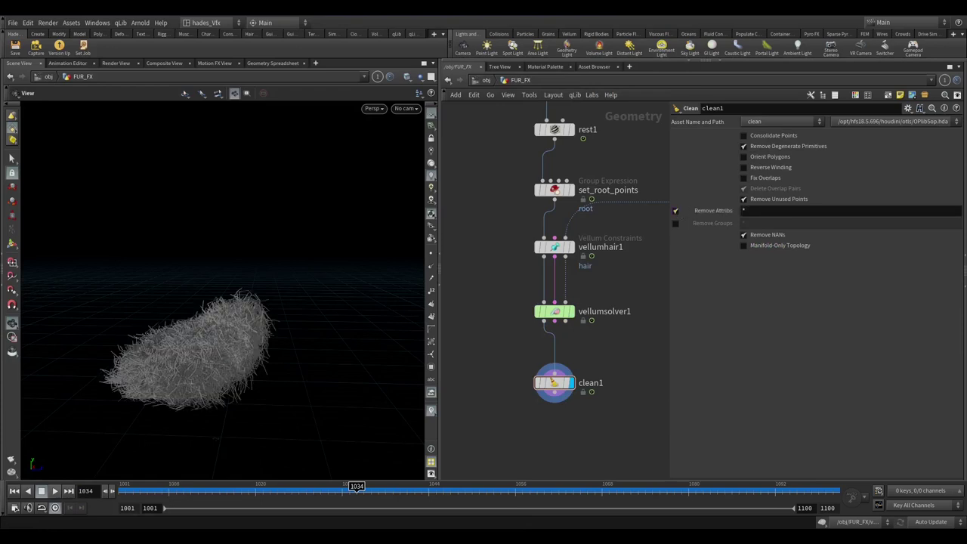
pyautogui.click(767, 214)
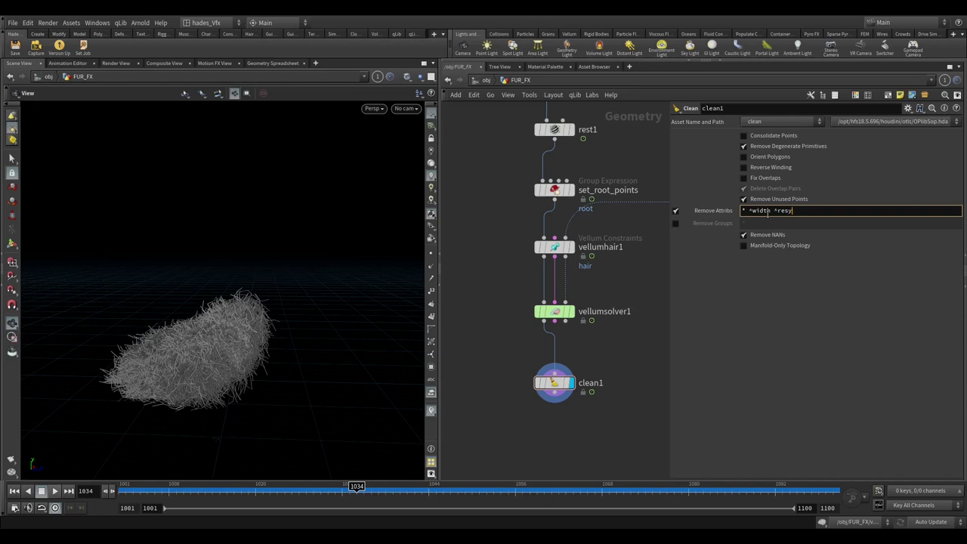
pyautogui.press('Return')
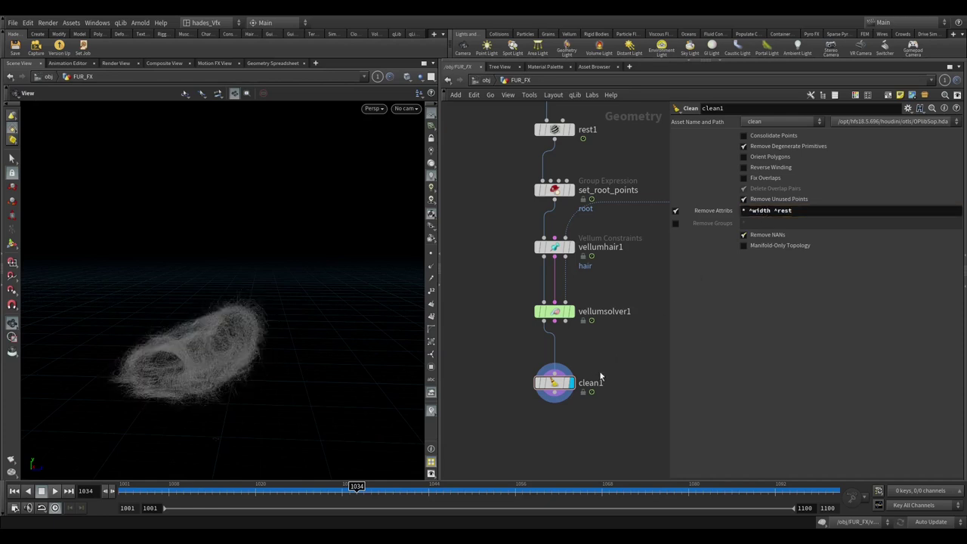
# - Bypass clean1 and scrub the timeline to inspect the fur
pyautogui.moveTo(545, 388)
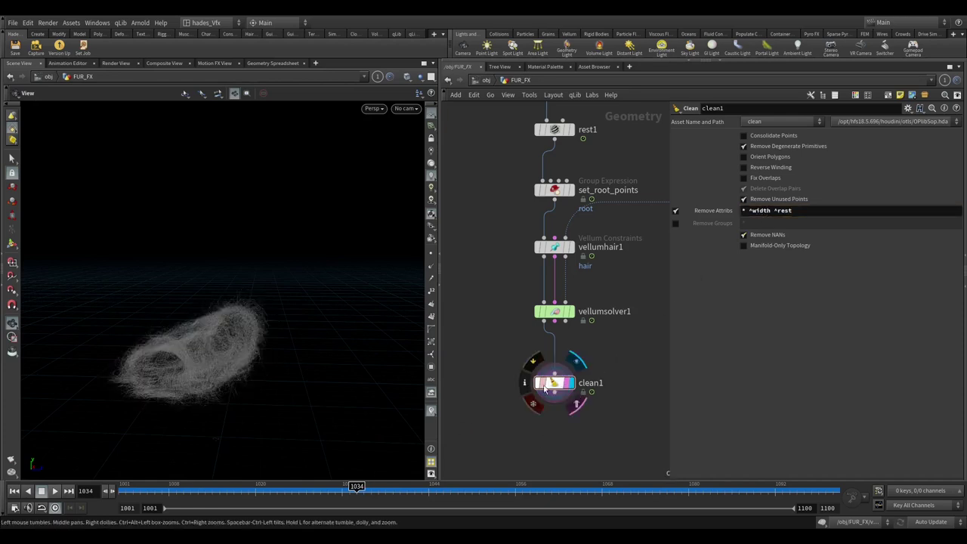
pyautogui.click(535, 367)
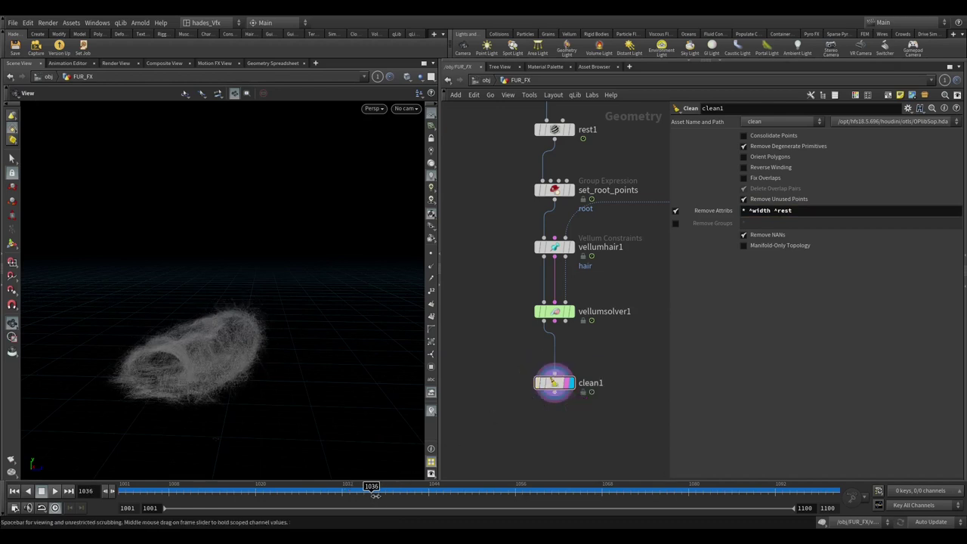
pyautogui.moveTo(587, 495); pyautogui.dragTo(292, 465)
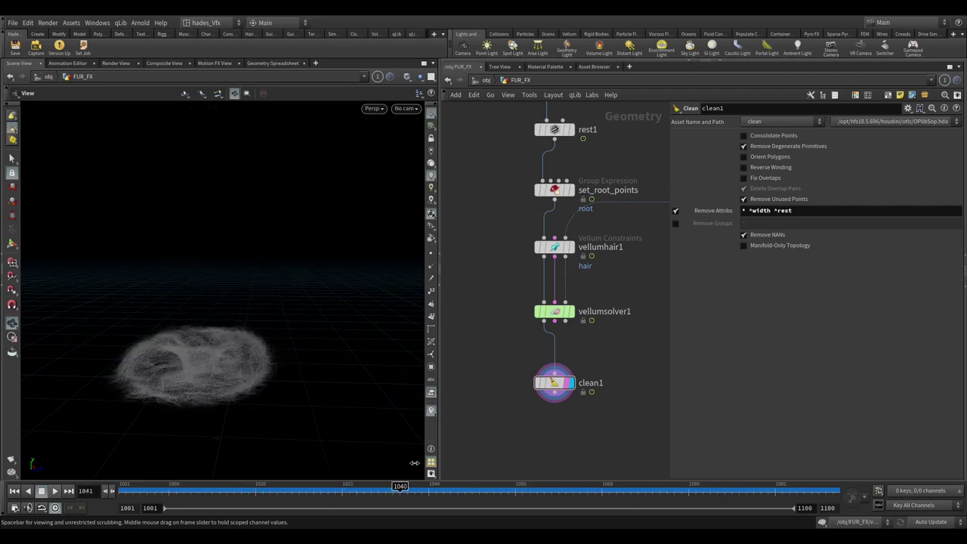
pyautogui.moveTo(549, 413); pyautogui.dragTo(546, 373, button='middle')
# - Place filecache1 under clean1, display its output, and scrub back to frame 1045
pyautogui.press('Tab')
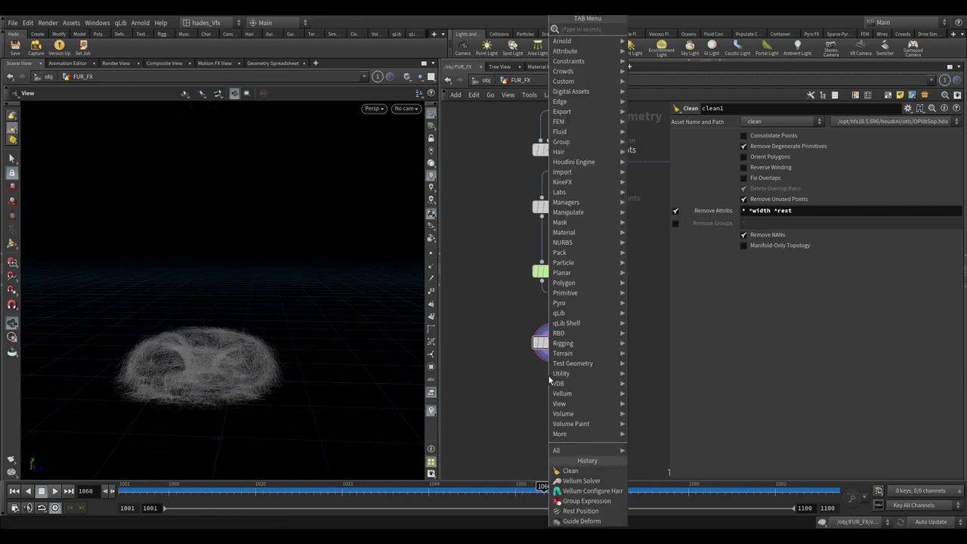
pyautogui.write('filecache')
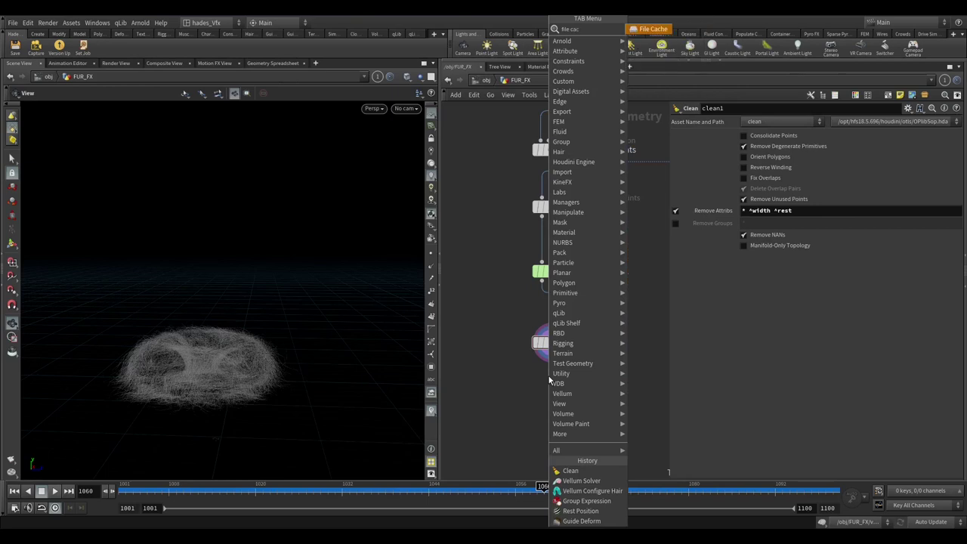
pyautogui.press('Return')
pyautogui.click(550, 380)
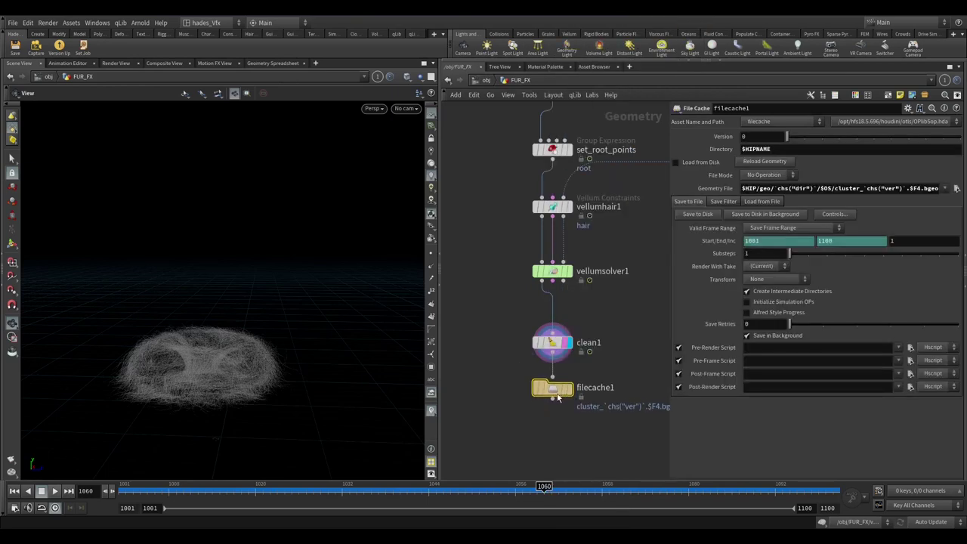
pyautogui.moveTo(549, 380); pyautogui.dragTo(562, 407)
pyautogui.moveTo(562, 407); pyautogui.dragTo(520, 341, button='middle')
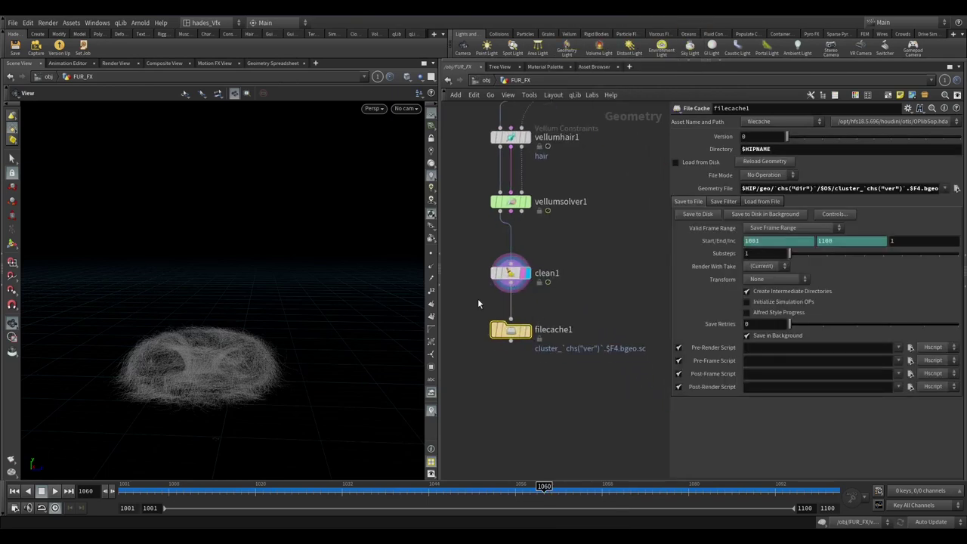
pyautogui.click(532, 349)
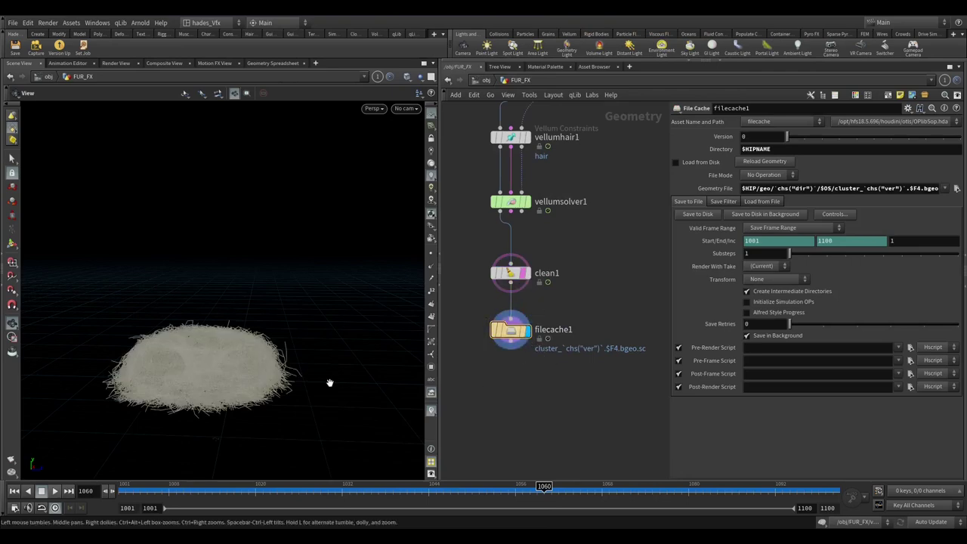
pyautogui.moveTo(301, 493); pyautogui.dragTo(580, 491)
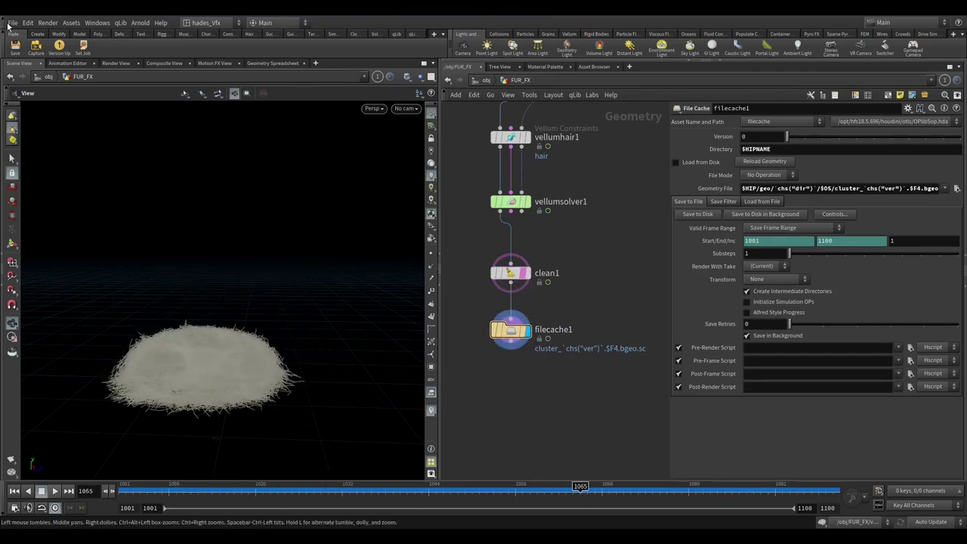
# - Open Save As for untitled.hip and navigate through Home Folder and Desktop to $JOB/
pyautogui.click(12, 22)
pyautogui.click(31, 87)
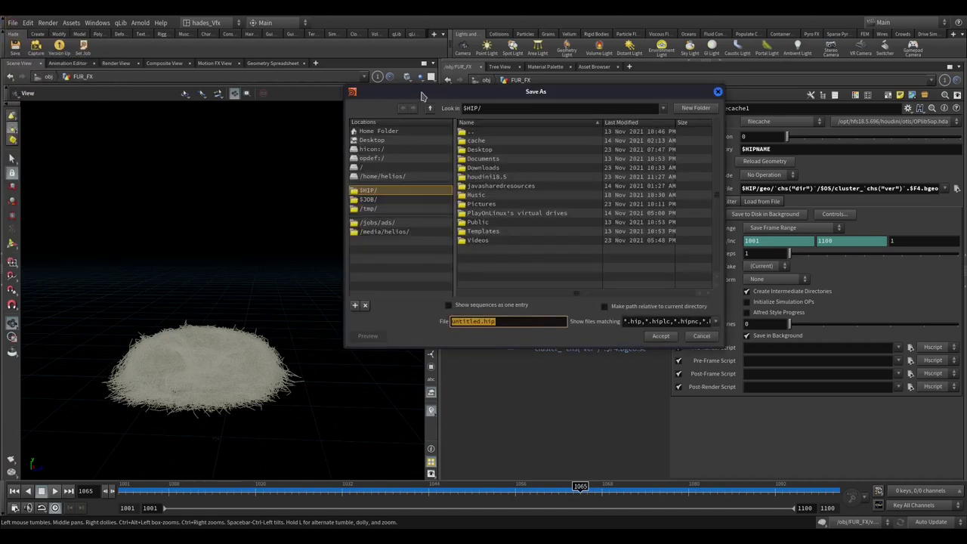
pyautogui.moveTo(422, 96); pyautogui.dragTo(369, 111)
pyautogui.click(341, 146)
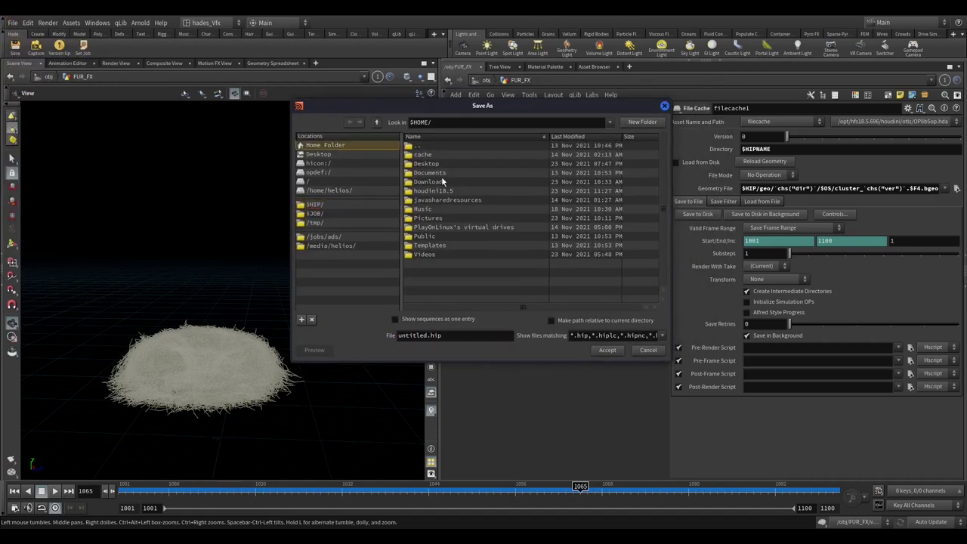
pyautogui.doubleClick(431, 164)
pyautogui.doubleClick(424, 335)
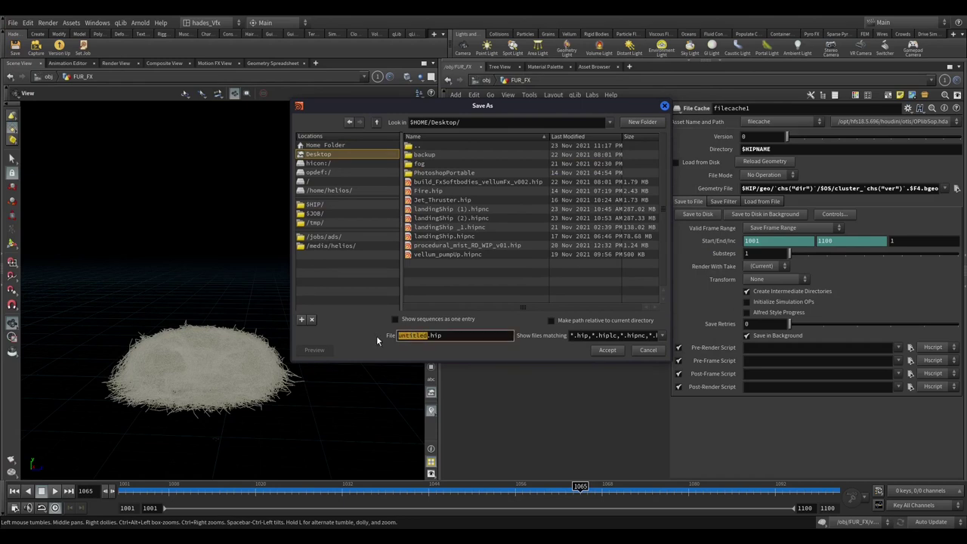
pyautogui.click(344, 216)
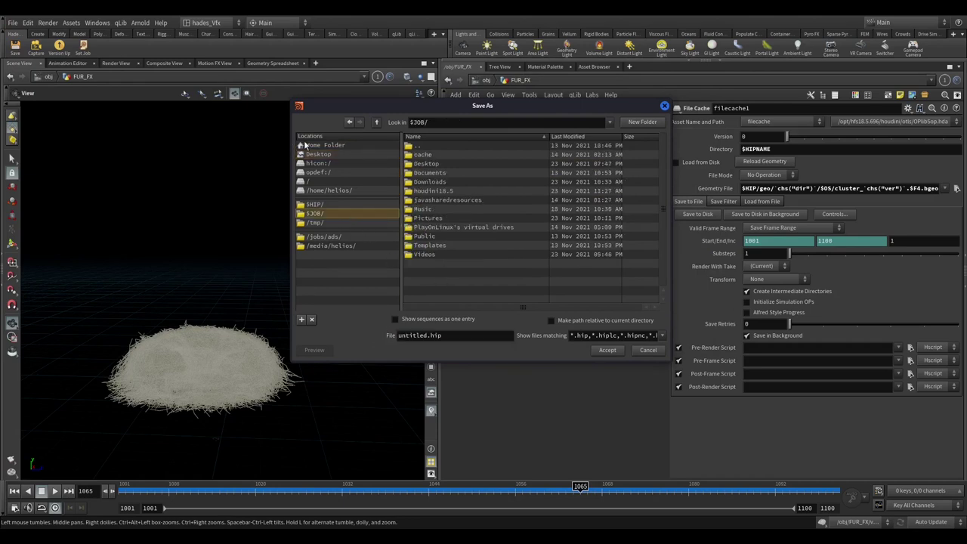
# - Enable Load from Disk on filecache1 and write the fur simulation to disk
pyautogui.click(648, 351)
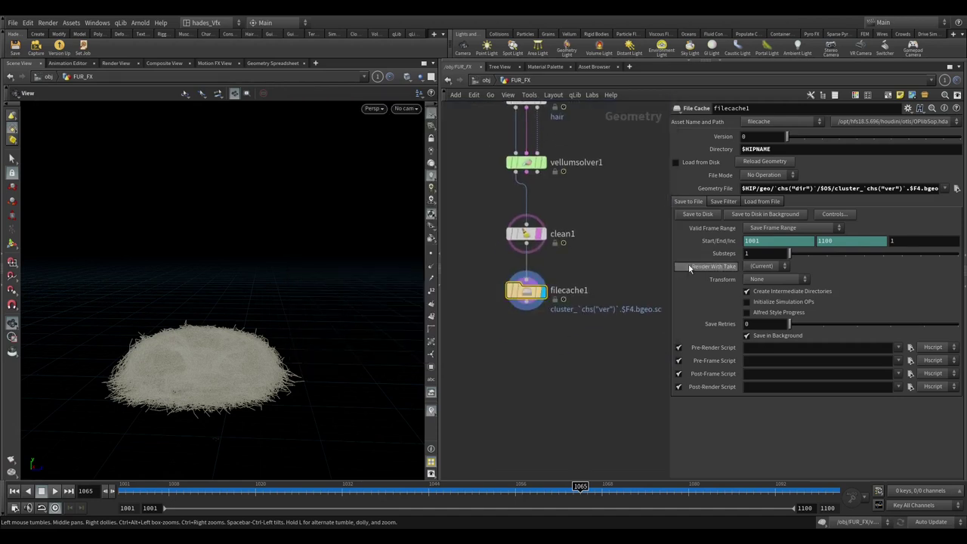
pyautogui.click(685, 163)
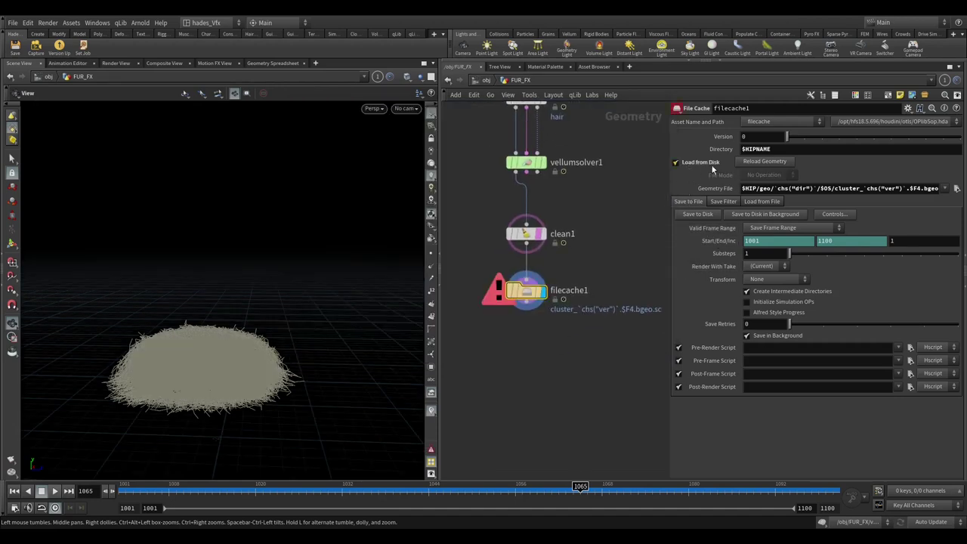
pyautogui.click(697, 216)
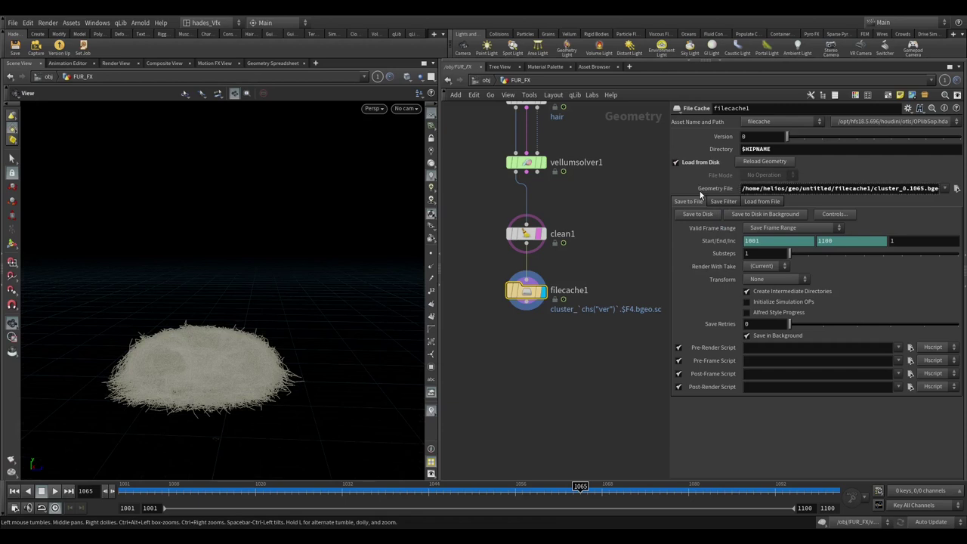
pyautogui.click(701, 190)
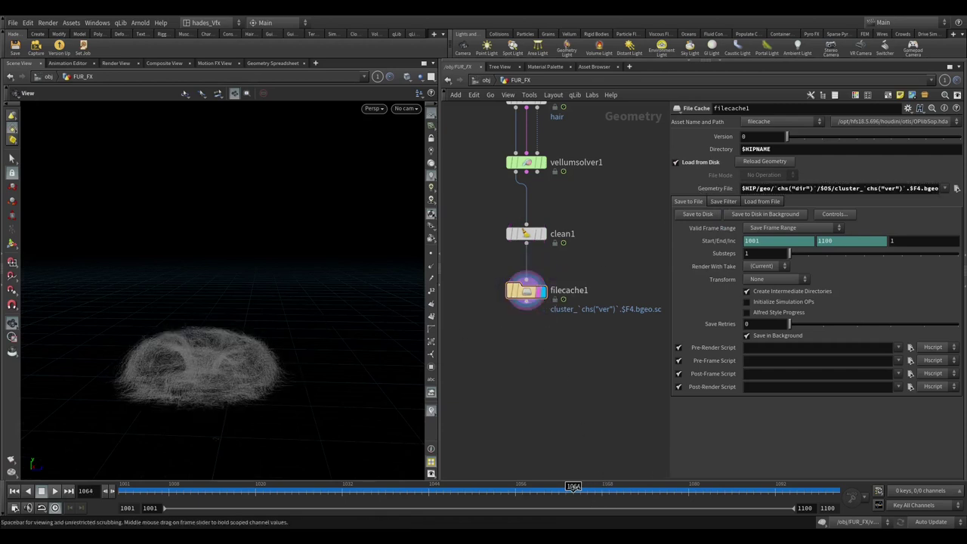
pyautogui.moveTo(581, 487); pyautogui.dragTo(433, 490)
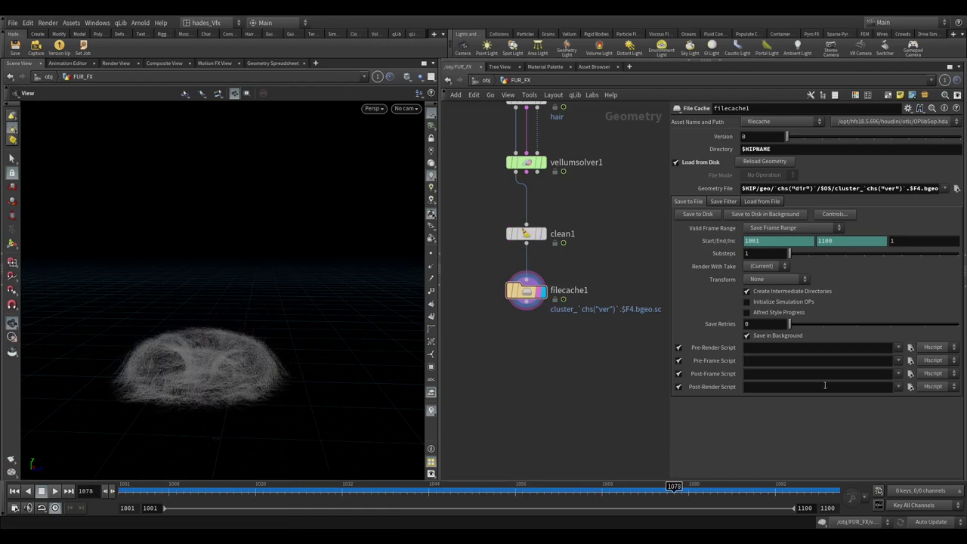
# - Add a Time Shift node from the Tab menu with the 'timeshift' search
pyautogui.press('Tab')
pyautogui.write('timeshift')
pyautogui.press('Return')
# - Place timeshift2, wire filecache1 into it, and freeze it at frame 1075
pyautogui.click(611, 384)
pyautogui.moveTo(531, 310); pyautogui.dragTo(614, 375)
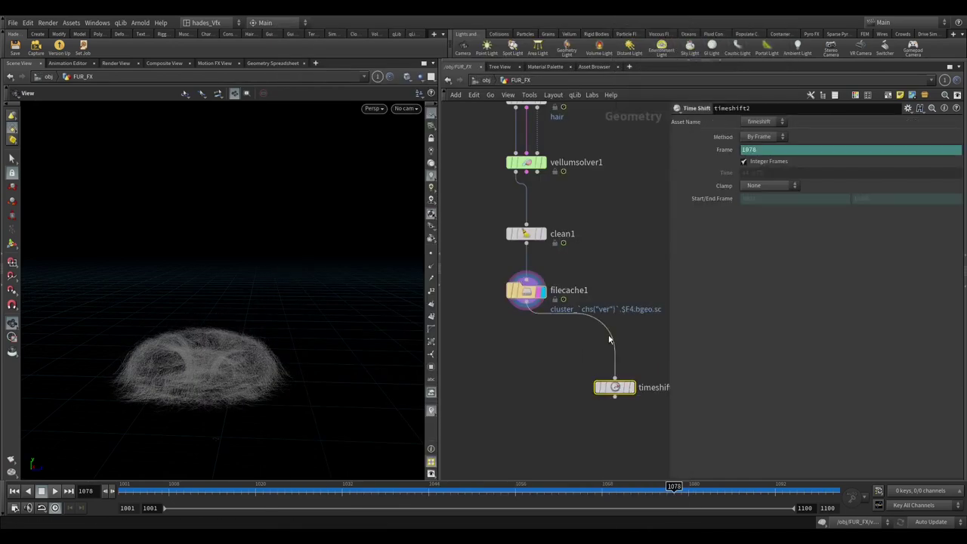
pyautogui.scroll(2, 572, 258)
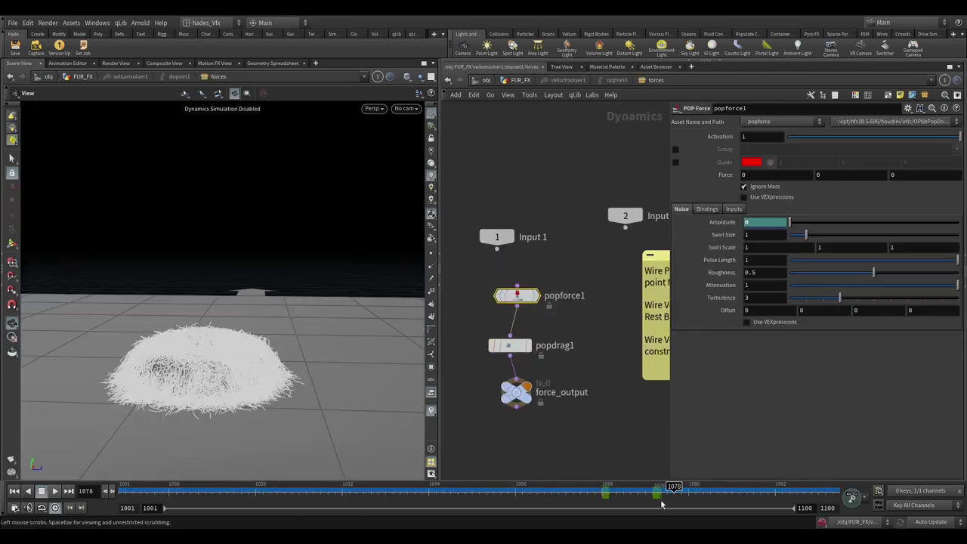
pyautogui.hotkey('ctrl', 'Left')
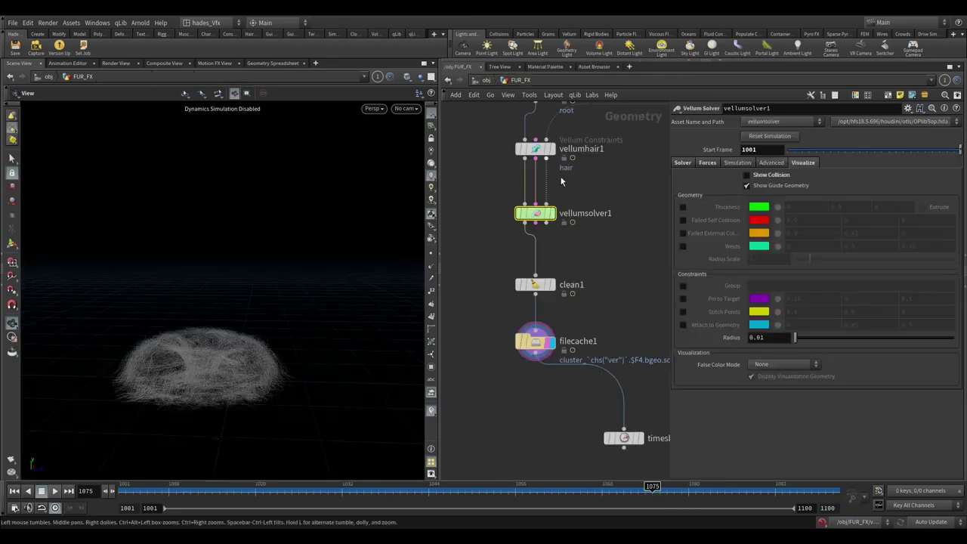
pyautogui.click(624, 438)
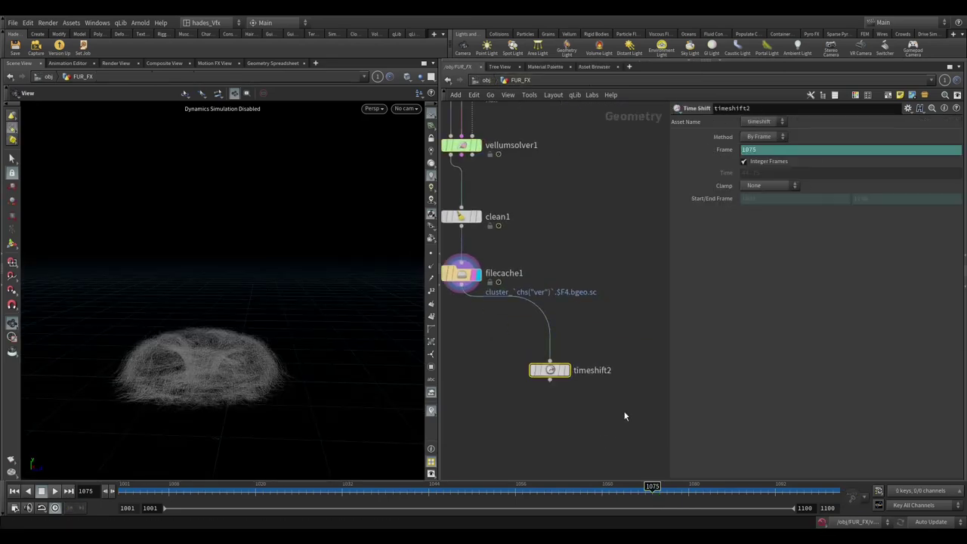
pyautogui.moveTo(498, 395); pyautogui.dragTo(596, 351, button='middle')
# - Search the Tab menu for another node to add beside timeshift2
pyautogui.press('Tab')
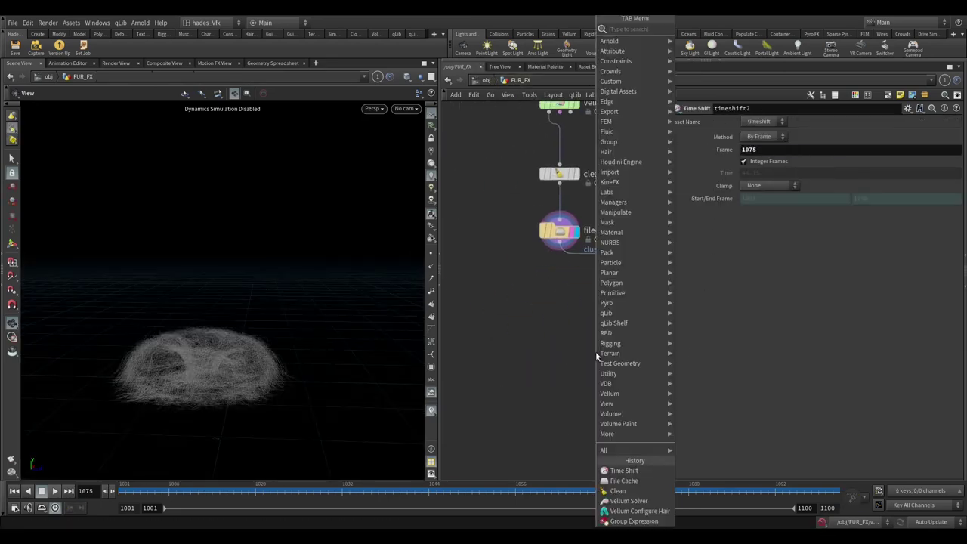
pyautogui.write('null')
pyautogui.press('Return')
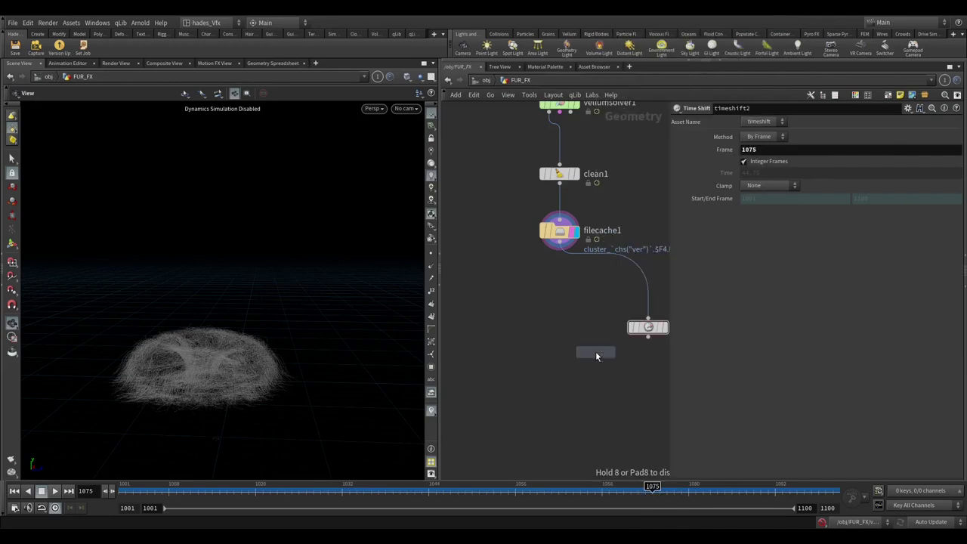
# - Place blendshapes1 and wire filecache1 and timeshift2 into its inputs
pyautogui.click(583, 370)
pyautogui.moveTo(560, 247); pyautogui.dragTo(573, 365)
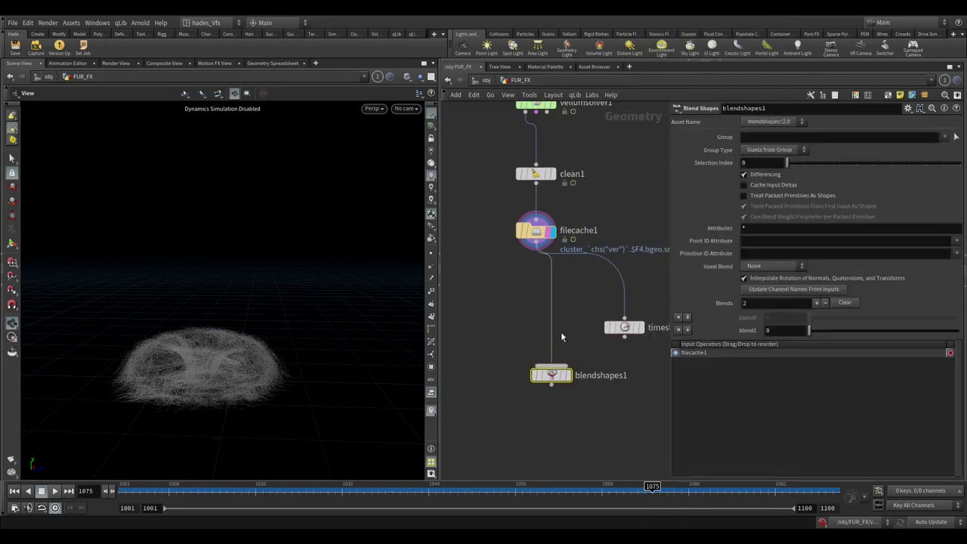
pyautogui.moveTo(628, 343); pyautogui.dragTo(551, 367)
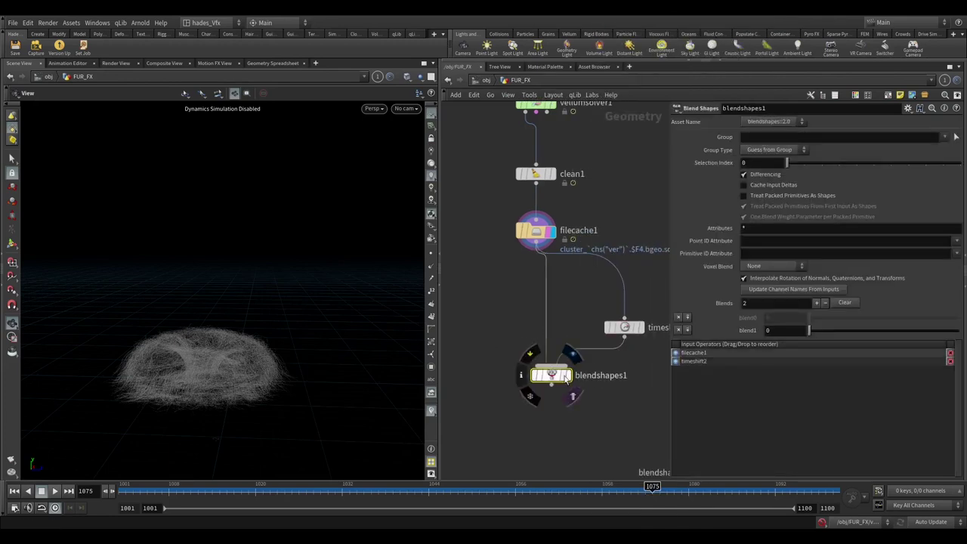
pyautogui.click(788, 333)
pyautogui.hotkey('alt', 'e')
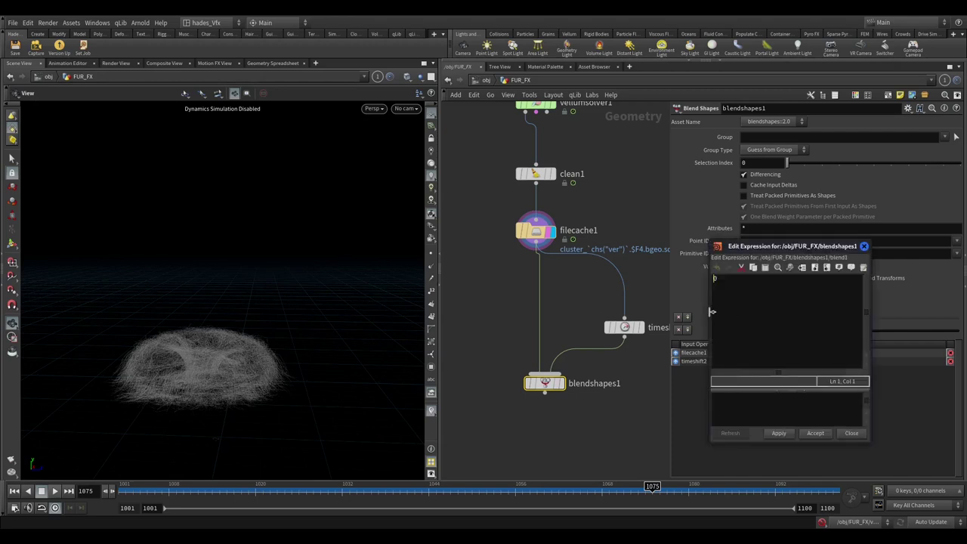
pyautogui.moveTo(711, 310); pyautogui.dragTo(298, 303)
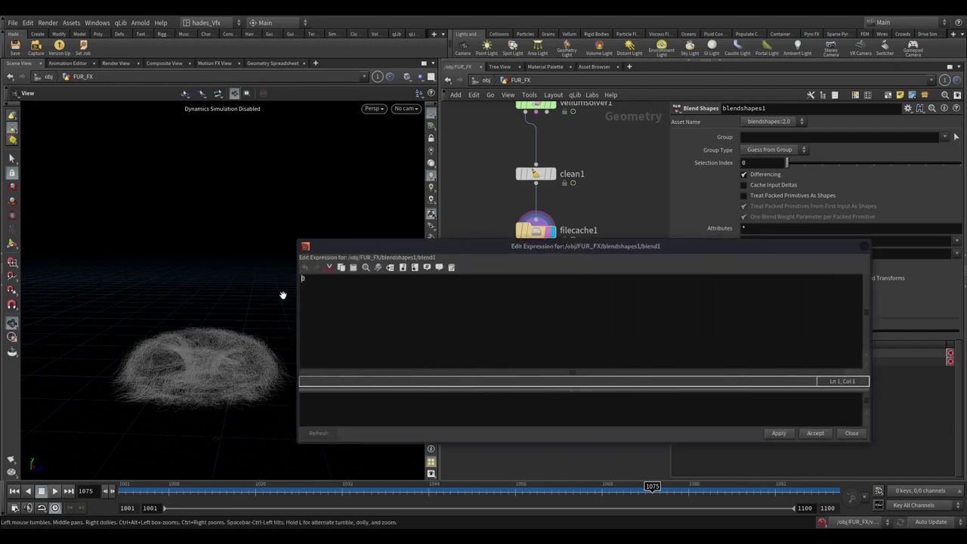
pyautogui.write('fit')
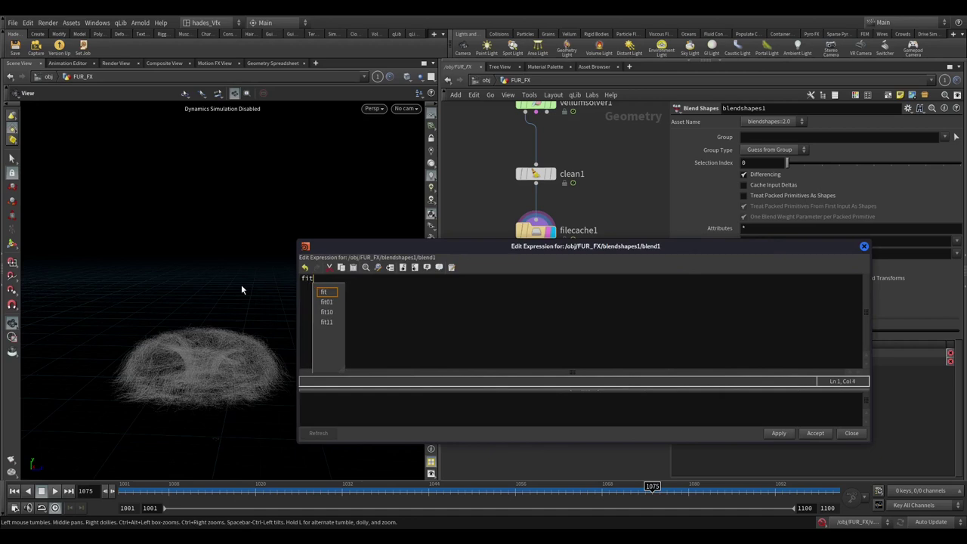
pyautogui.write('(')
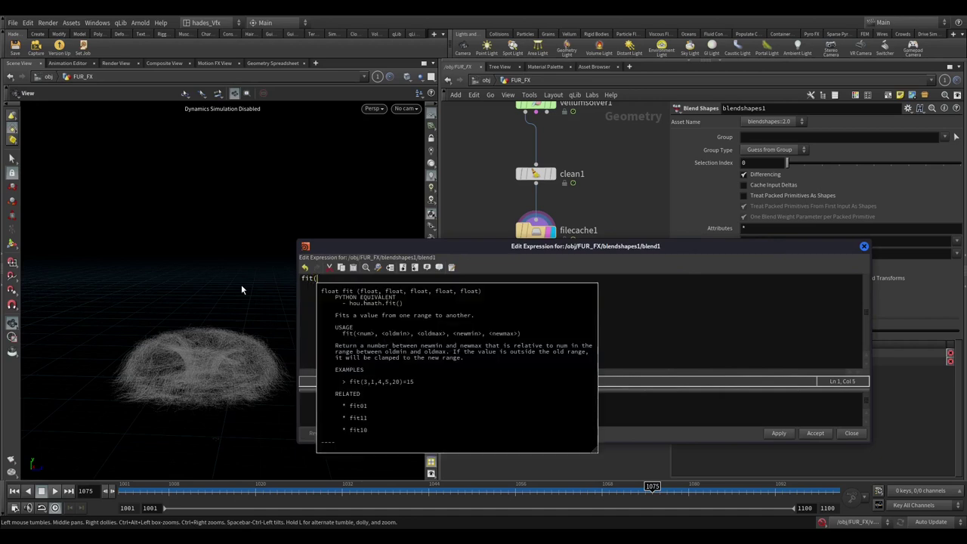
pyautogui.write('@Fra,e')
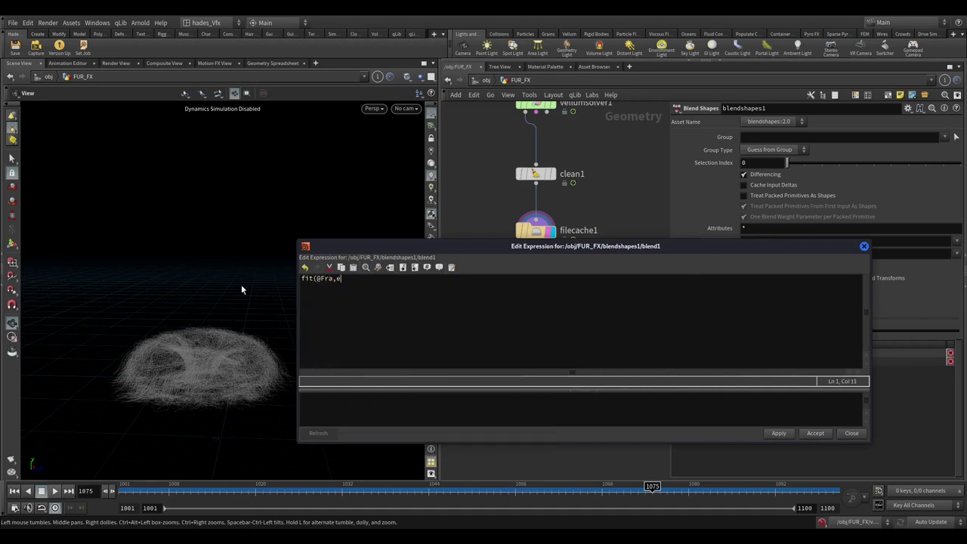
pyautogui.press('BackSpace')
pyautogui.press('BackSpace')
pyautogui.write('me,1065,10751')
pyautogui.press('BackSpace')
pyautogui.write(',0,1)')
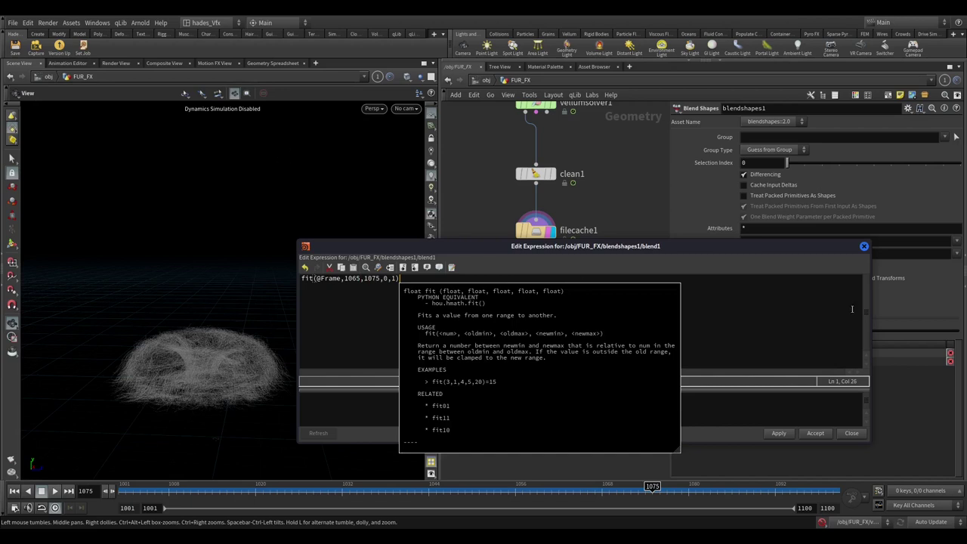
pyautogui.click(779, 434)
pyautogui.click(815, 433)
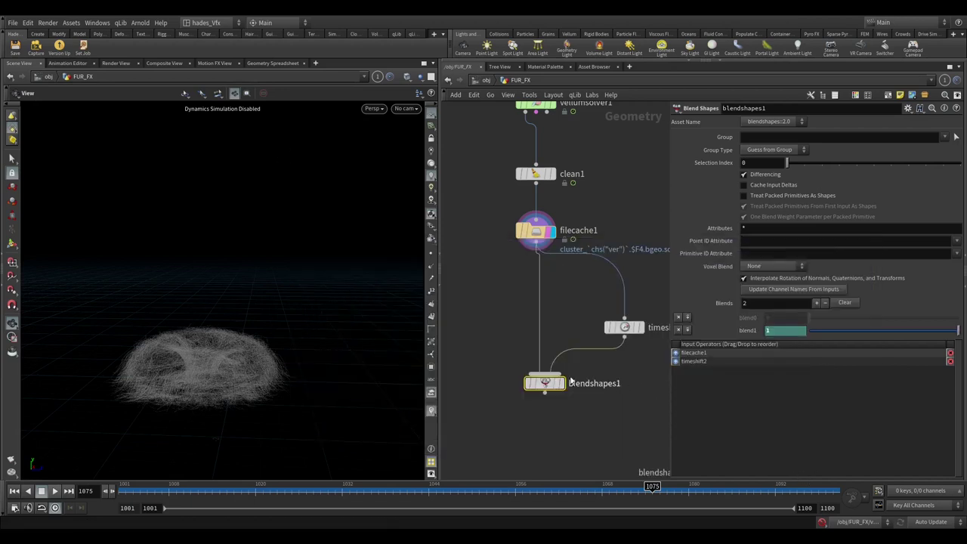
pyautogui.click(559, 384)
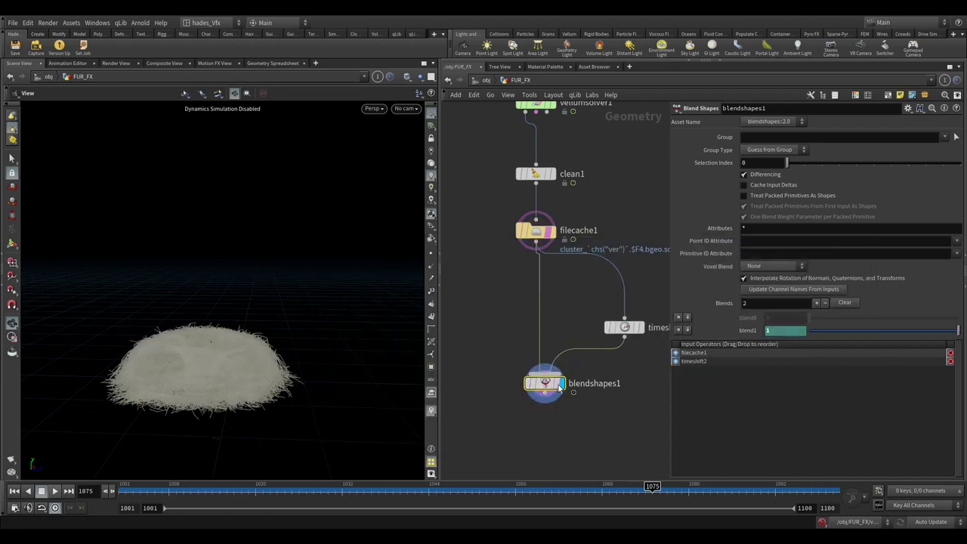
pyautogui.moveTo(651, 490); pyautogui.dragTo(688, 490)
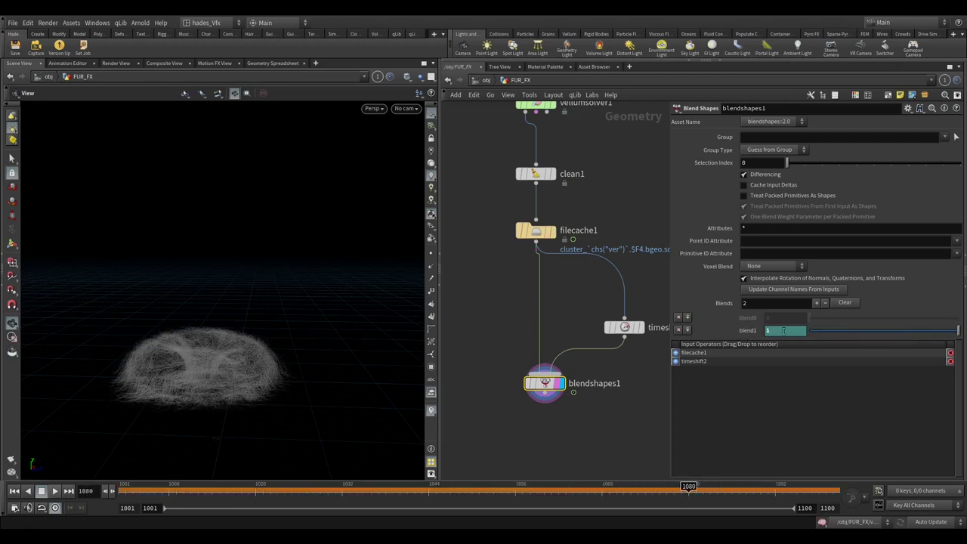
pyautogui.click(748, 331)
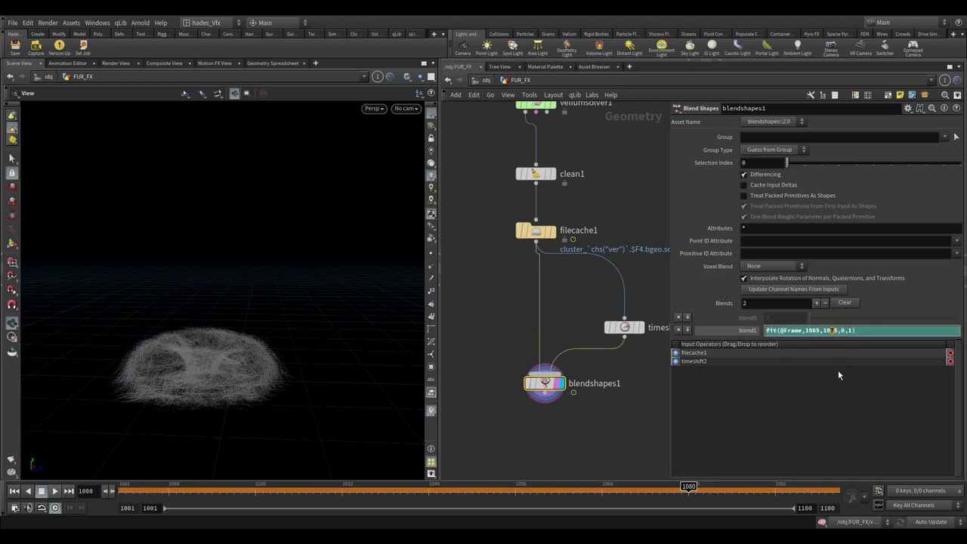
pyautogui.click(816, 331)
# - Play the fur animation from a later frame and orbit around the fur
pyautogui.moveTo(689, 487)
pyautogui.mouseDown()
pyautogui.moveTo(747, 488)
pyautogui.moveTo(70, 486)
pyautogui.mouseUp()
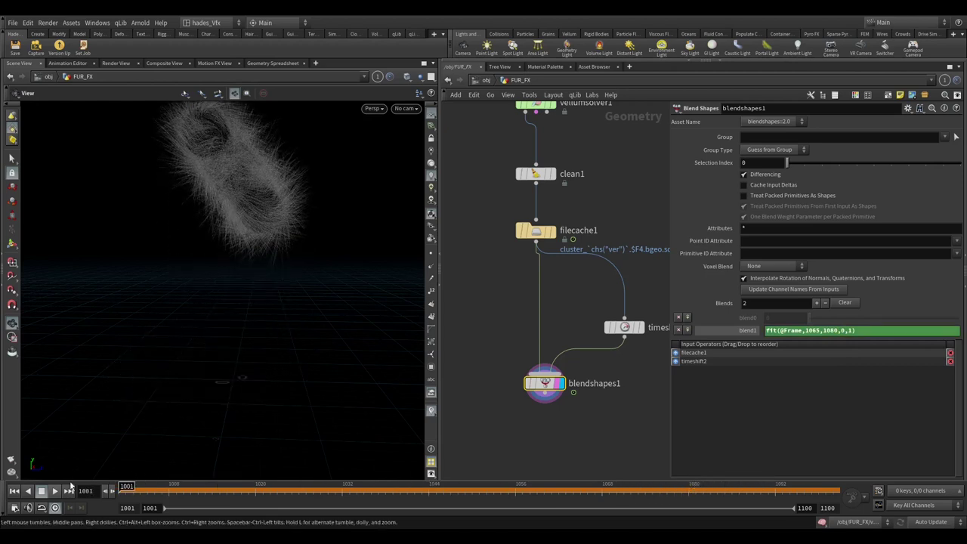
pyautogui.click(57, 492)
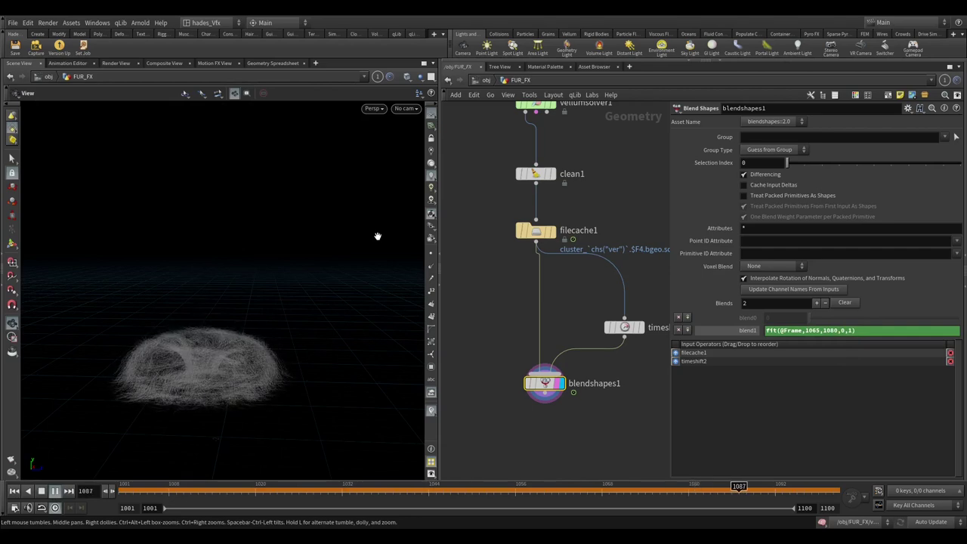
pyautogui.moveTo(378, 239); pyautogui.dragTo(378, 305)
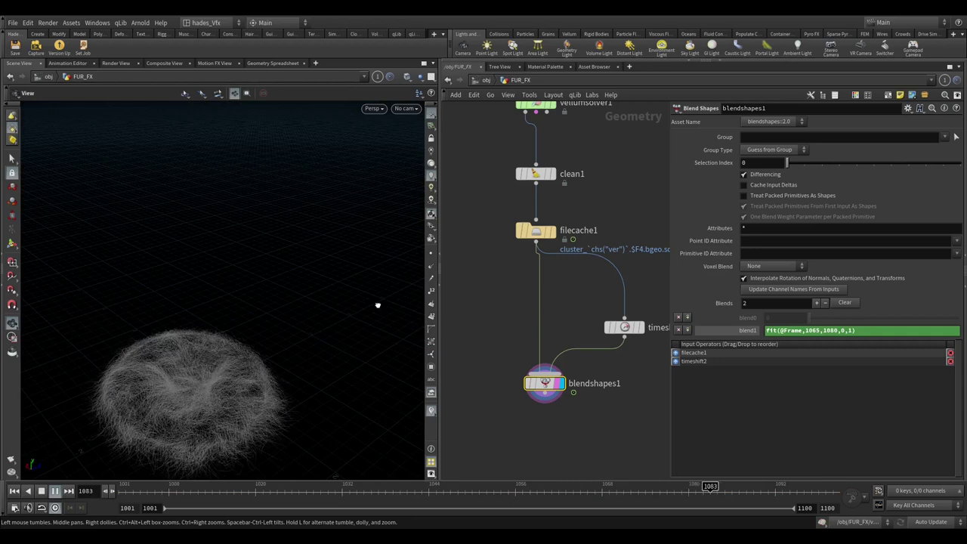
pyautogui.moveTo(378, 305); pyautogui.dragTo(249, 366)
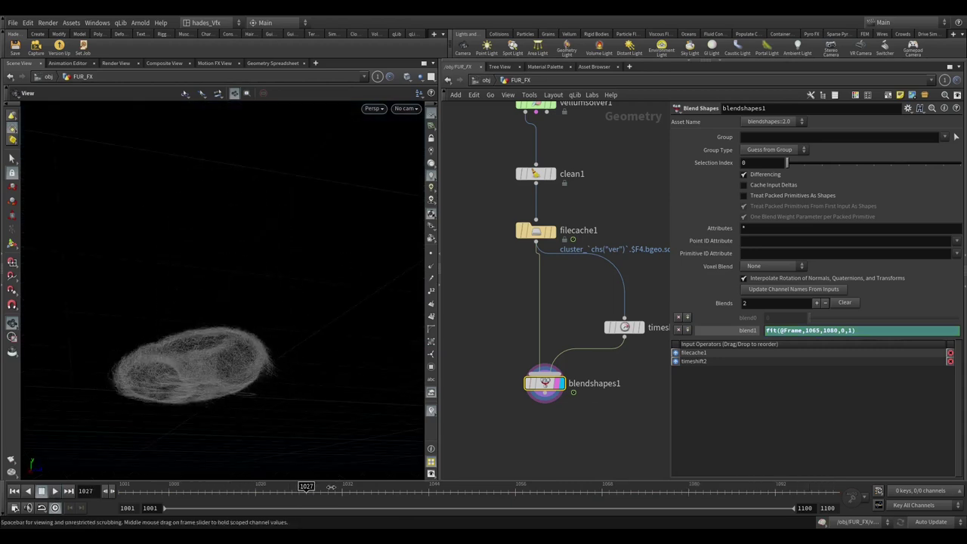
pyautogui.scroll(-3, 524, 122)
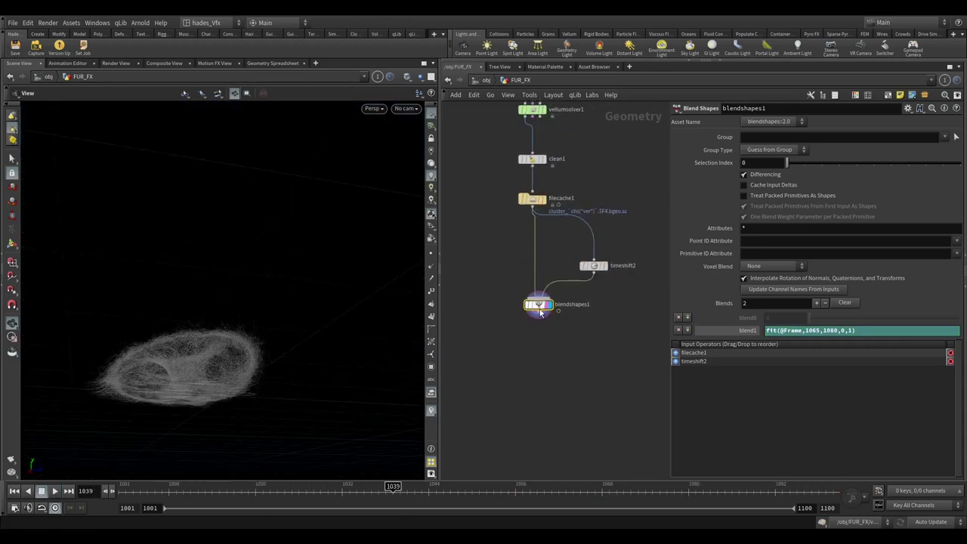
# - Check blendshapes1's geometry info, then select filecache1 to show its parameters
pyautogui.middleClick(540, 312)
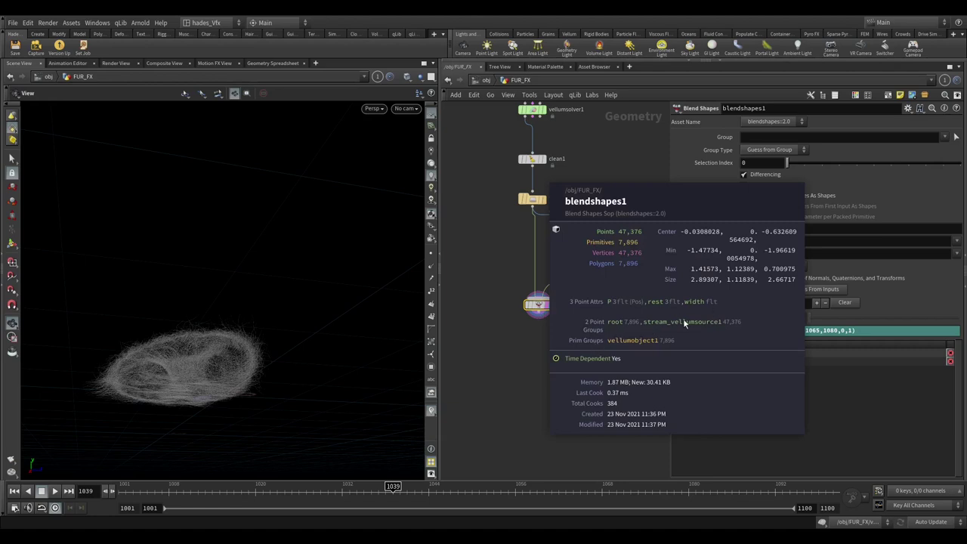
pyautogui.moveTo(516, 236); pyautogui.dragTo(510, 281, button='middle')
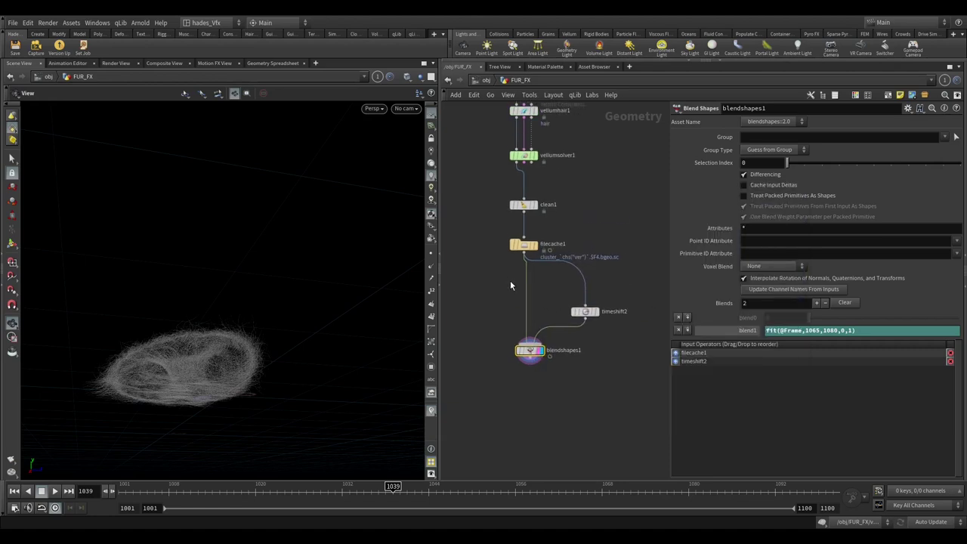
pyautogui.middleClick(521, 333)
pyautogui.scroll(1, 539, 370)
pyautogui.scroll(2, 535, 333)
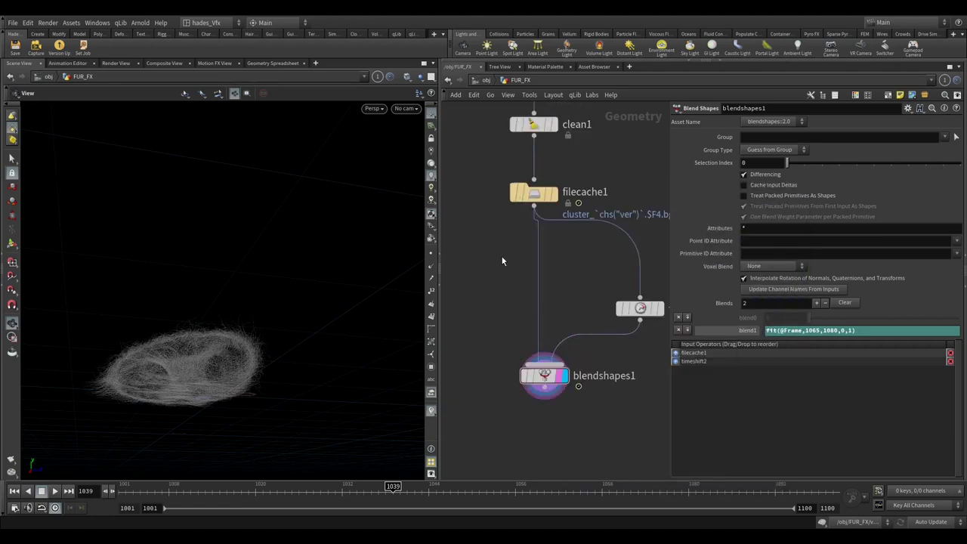
pyautogui.click(521, 224)
pyautogui.scroll(-3, 538, 407)
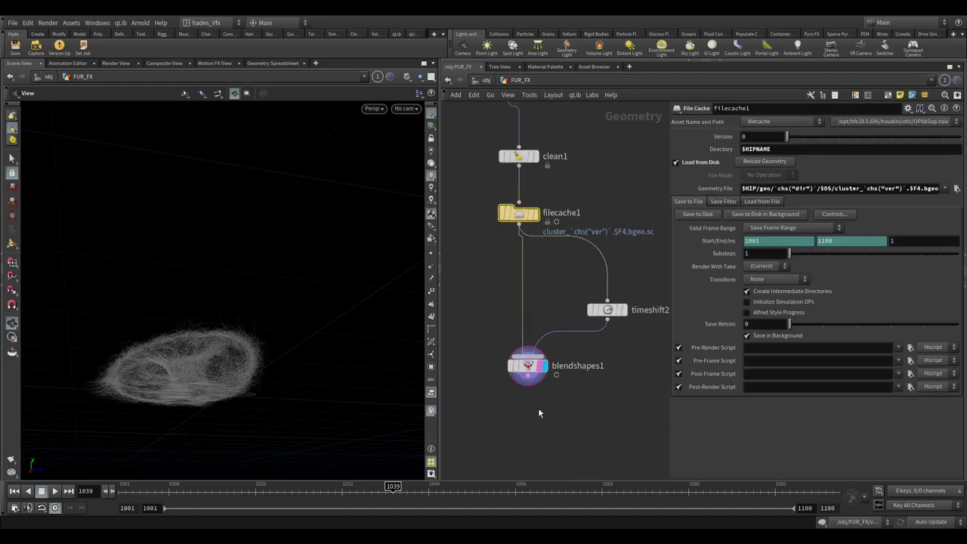
# - Add a Guide Skin Attribute Lookup node under blendshapes1 via the 'guide lo' search
pyautogui.press('Tab')
pyautogui.write('guid')
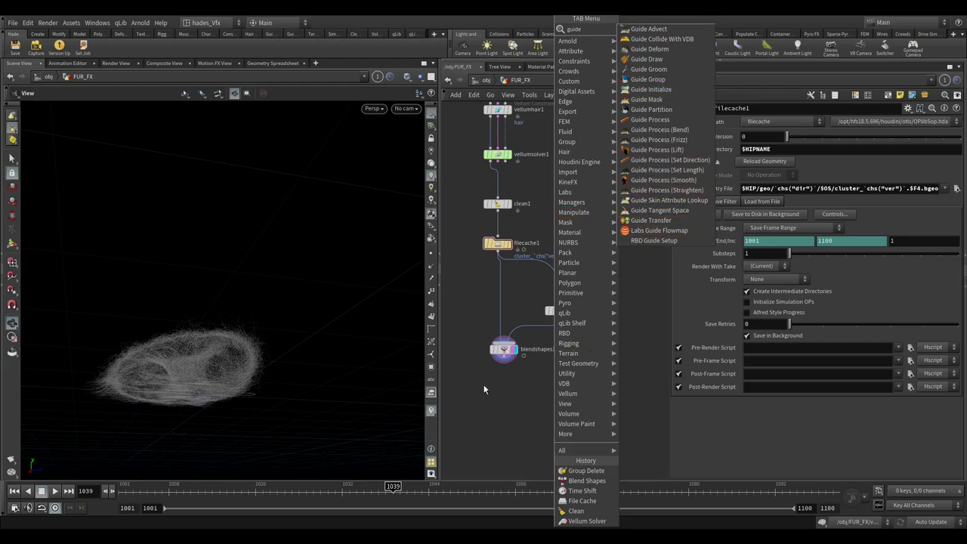
pyautogui.press('Escape')
pyautogui.press('Tab')
pyautogui.write('g')
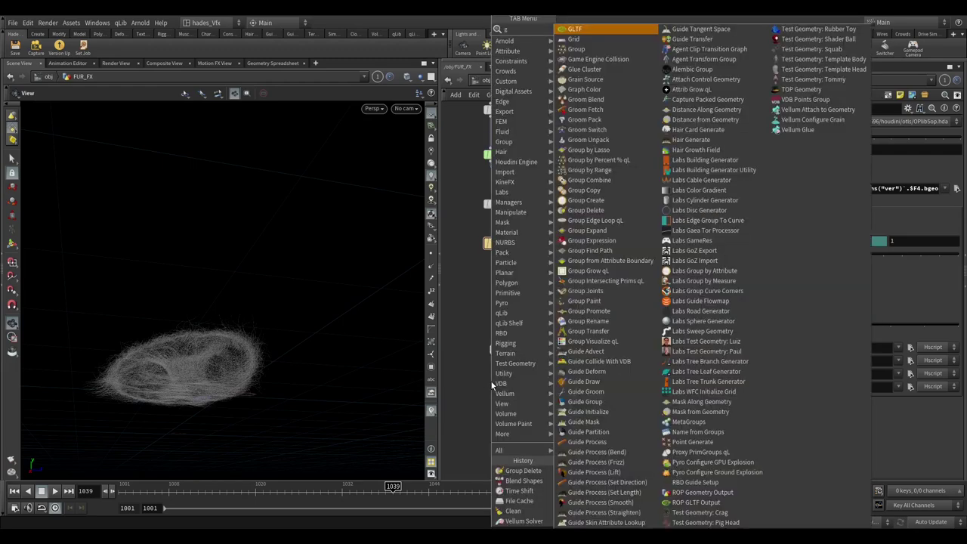
pyautogui.write('uide lo')
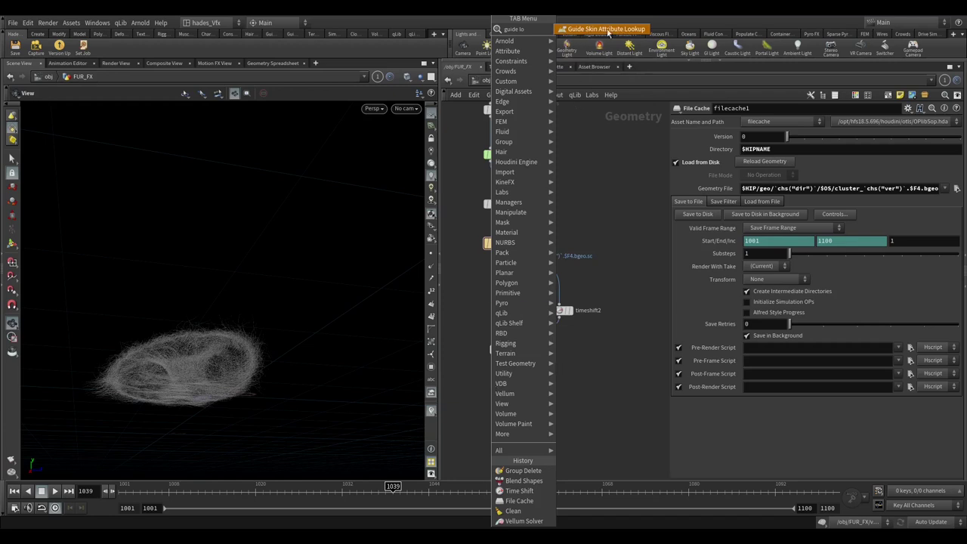
pyautogui.click(607, 30)
pyautogui.click(509, 405)
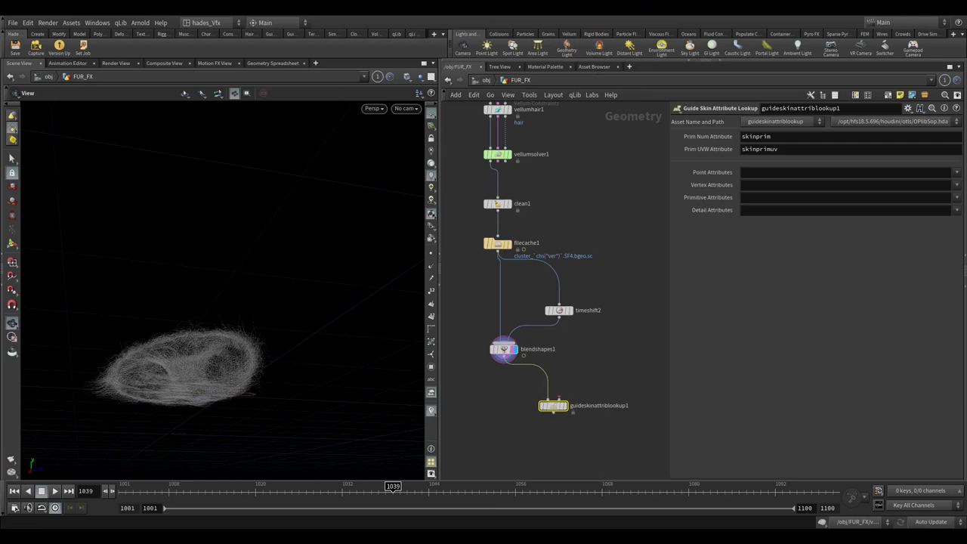
# - Display guideskinattriblookup1's output and inspect its skinprim and skinprimuv attributes
pyautogui.moveTo(543, 207); pyautogui.dragTo(589, 209, button='middle')
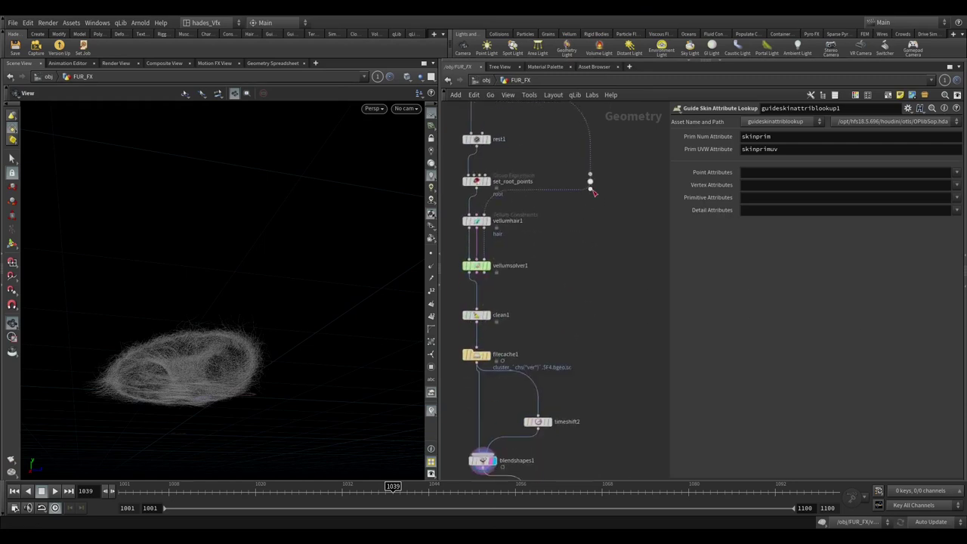
pyautogui.moveTo(598, 424); pyautogui.dragTo(594, 152, button='middle')
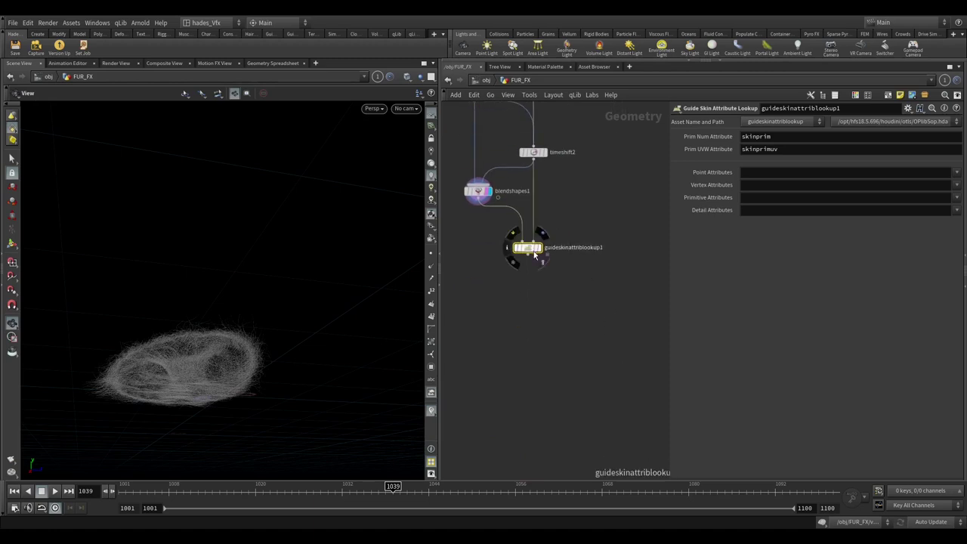
pyautogui.moveTo(534, 253); pyautogui.dragTo(607, 292)
pyautogui.scroll(2, 607, 292)
pyautogui.click(604, 274)
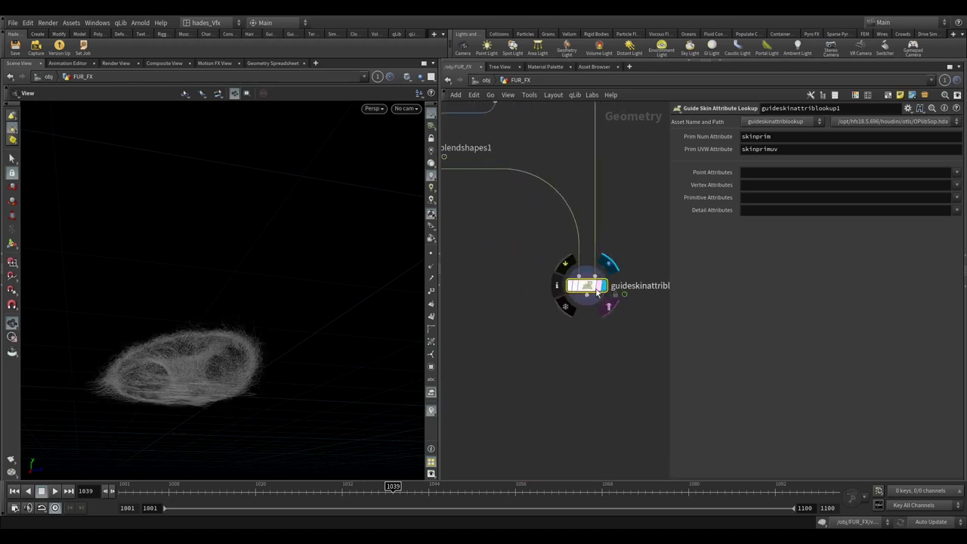
pyautogui.middleClick(589, 290)
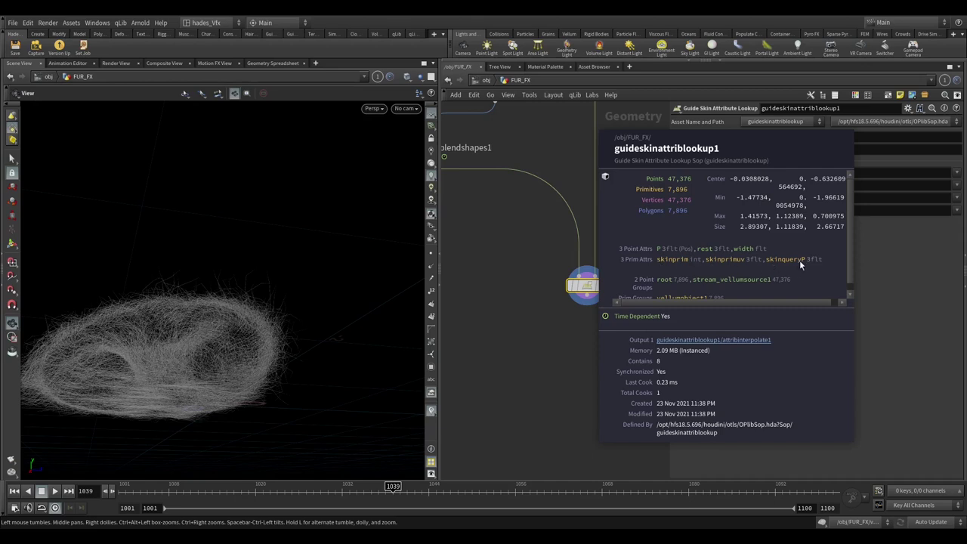
pyautogui.moveTo(546, 359); pyautogui.dragTo(529, 340, button='middle')
pyautogui.press('Tab')
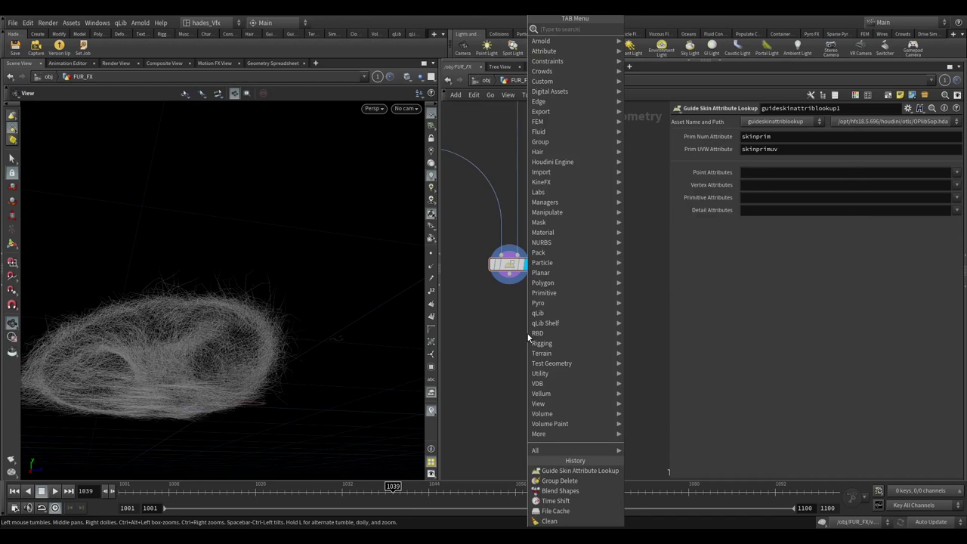
# - Place hairgen2 below the lookup node and wire the looked-up guides into its Guides input
pyautogui.click(650, 34)
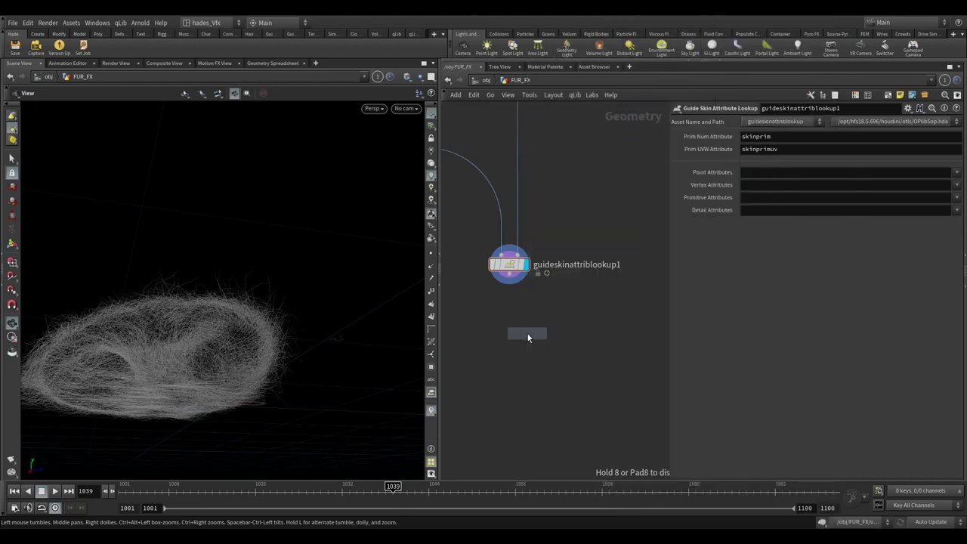
pyautogui.click(527, 338)
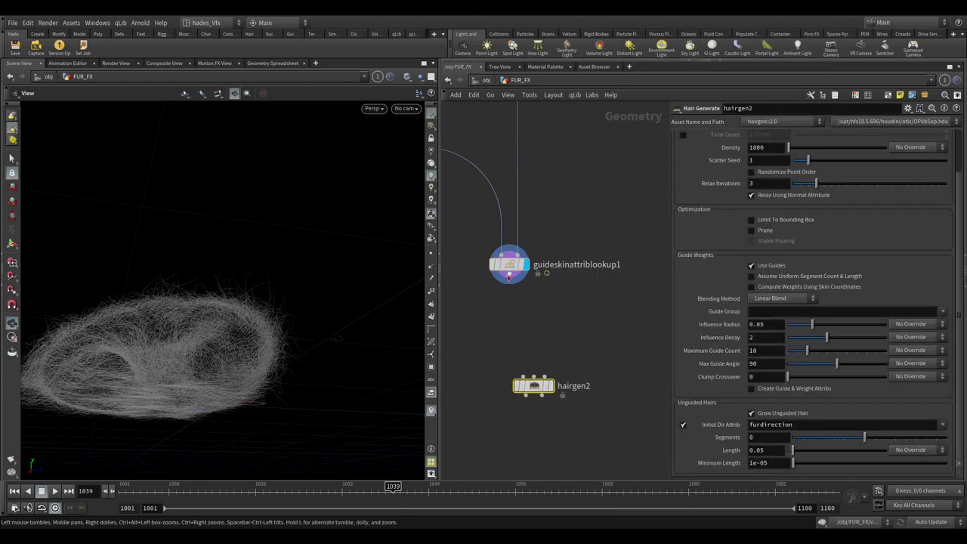
pyautogui.moveTo(509, 277); pyautogui.dragTo(531, 388)
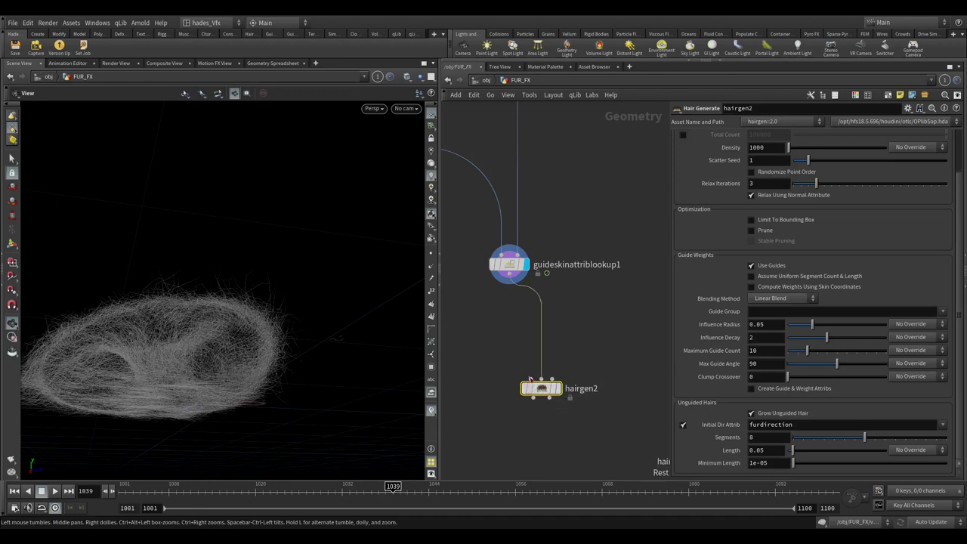
pyautogui.click(550, 399)
pyautogui.scroll(-2, 574, 317)
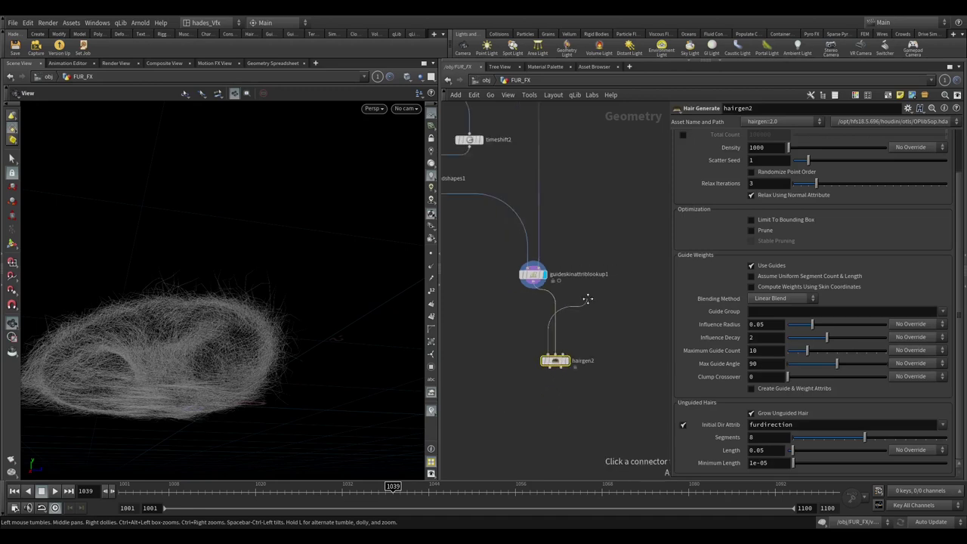
pyautogui.scroll(-3, 575, 317)
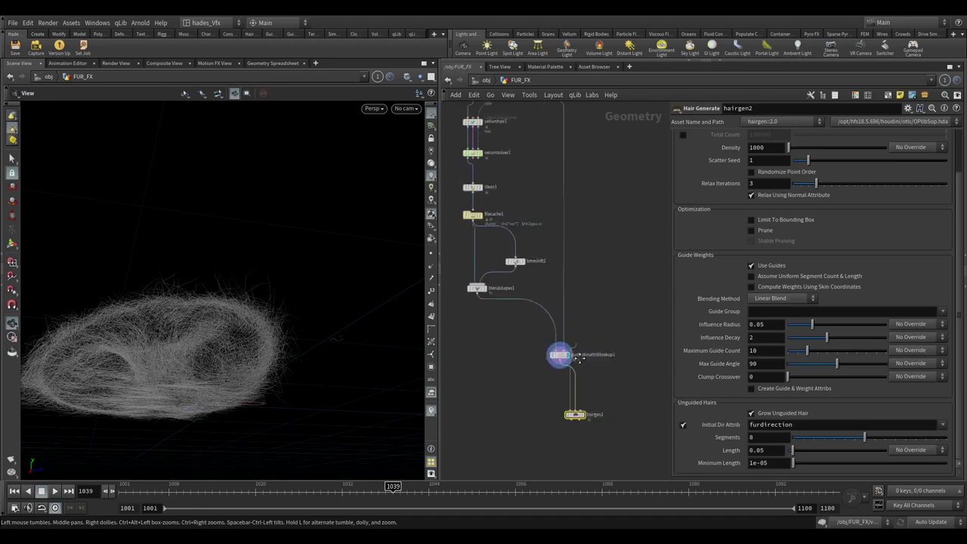
pyautogui.click(613, 305)
pyautogui.scroll(3, 566, 343)
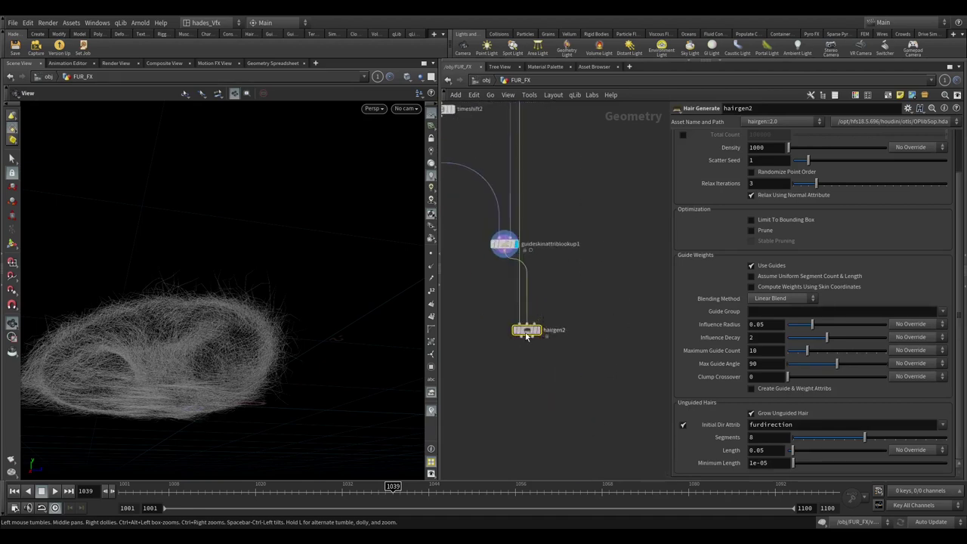
# - Line up hairgen2, connect the cached geometry into it, and open its parameters
pyautogui.moveTo(527, 335); pyautogui.dragTo(504, 336)
pyautogui.moveTo(505, 235); pyautogui.dragTo(574, 268, button='middle')
pyautogui.keyDown('alt'); pyautogui.moveTo(569, 204); pyautogui.dragTo(539, 333); pyautogui.keyUp('alt')
pyautogui.scroll(-1, 551, 308)
pyautogui.scroll(-2, 551, 308)
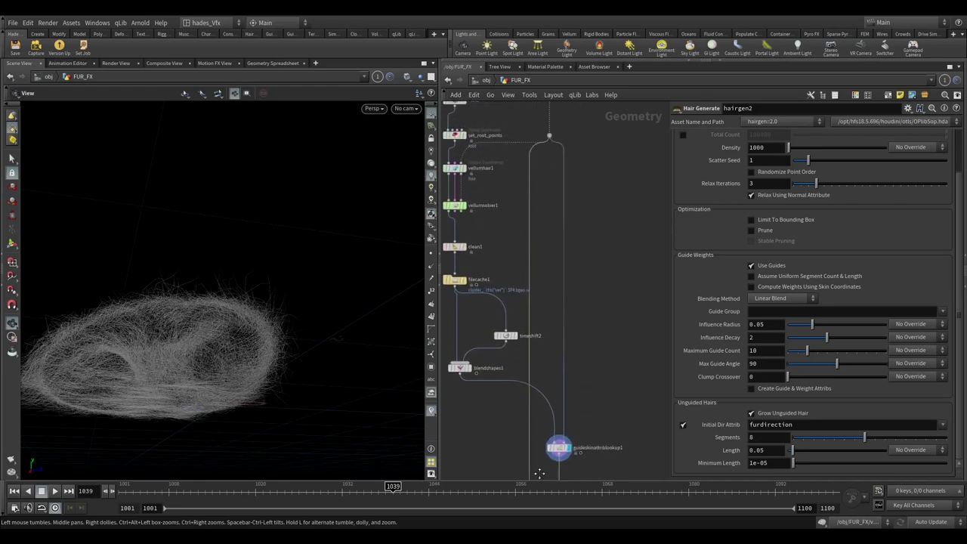
pyautogui.scroll(4, 526, 262)
pyautogui.click(544, 309)
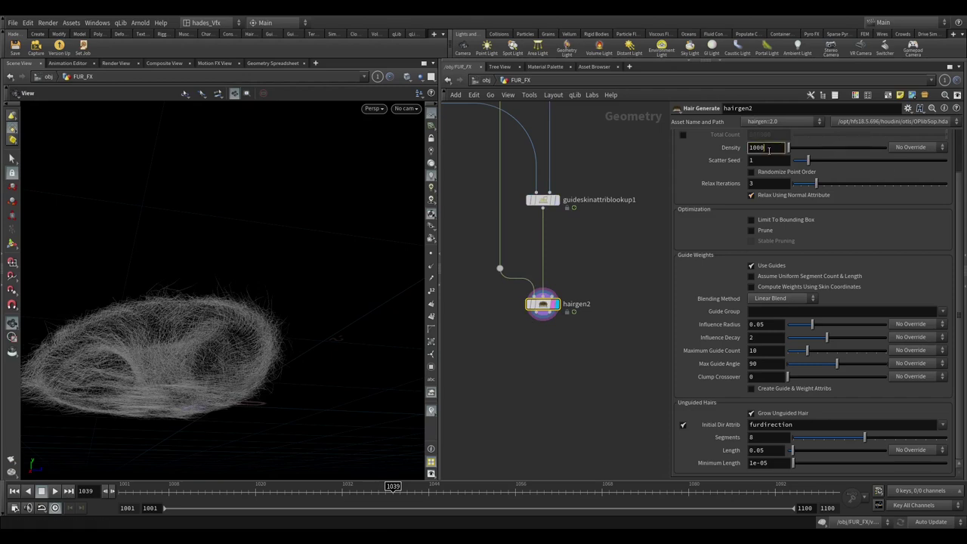
# - Orbit and scrub the timeline to review the 10000-density fur on the torus
pyautogui.scroll(6, 156, 378)
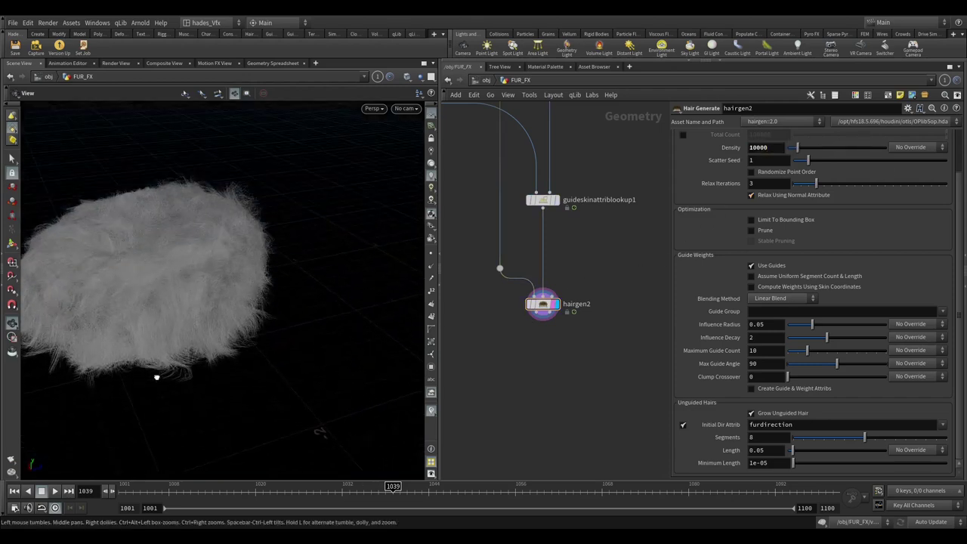
pyautogui.scroll(-5, 227, 302)
pyautogui.moveTo(216, 312); pyautogui.dragTo(353, 452)
pyautogui.moveTo(393, 492); pyautogui.dragTo(176, 493)
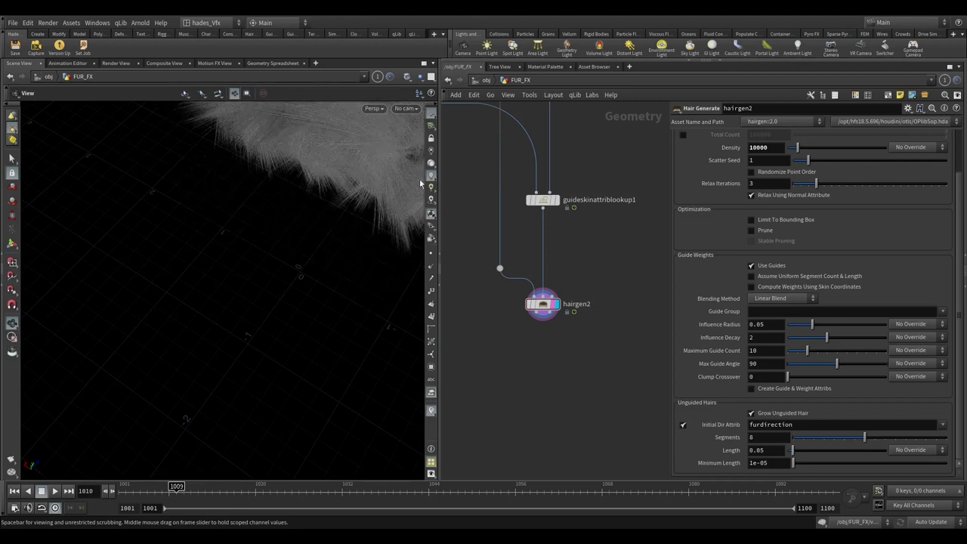
# - Create a new camera, cam1, frame the fur donut from above, and play the animation
pyautogui.click(406, 109)
pyautogui.click(413, 140)
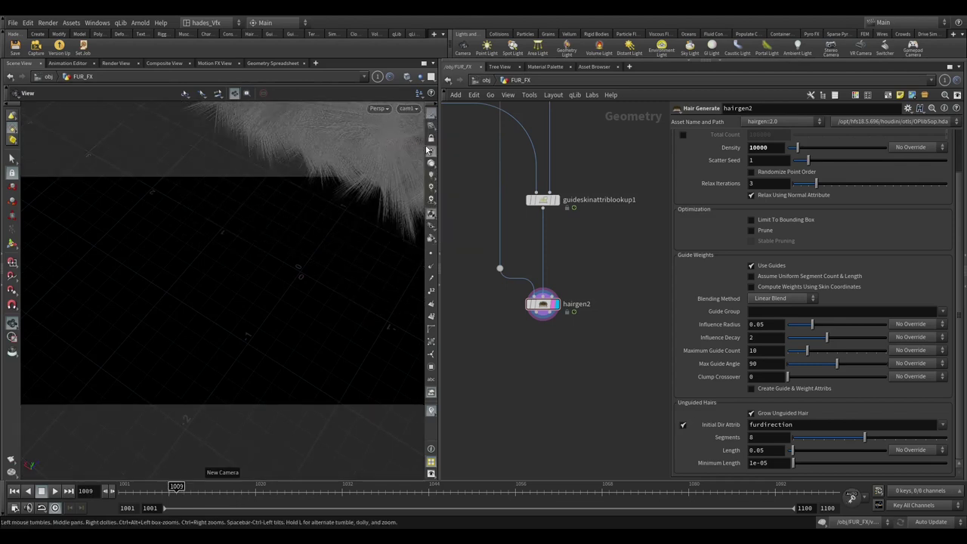
pyautogui.moveTo(406, 180); pyautogui.dragTo(296, 287, button='middle')
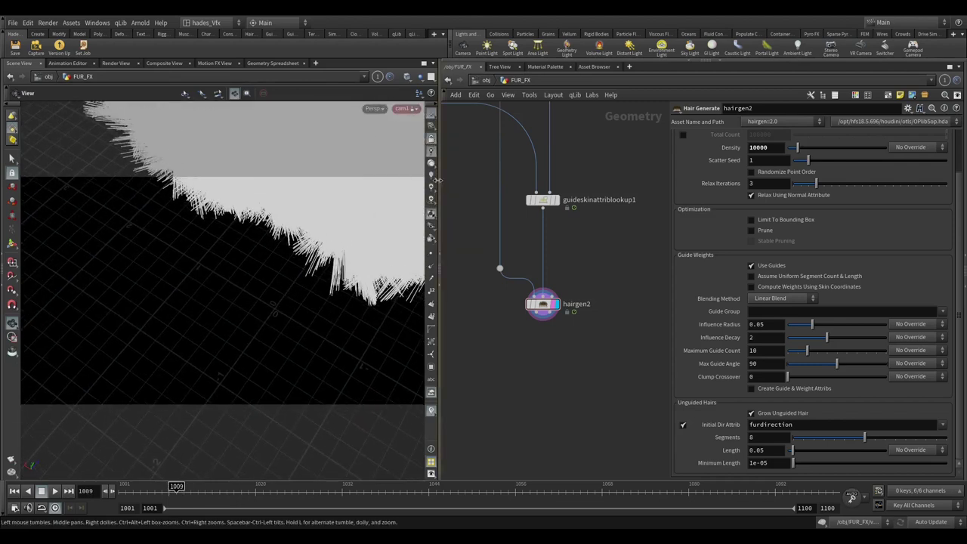
pyautogui.moveTo(424, 187); pyautogui.dragTo(390, 247, button='right')
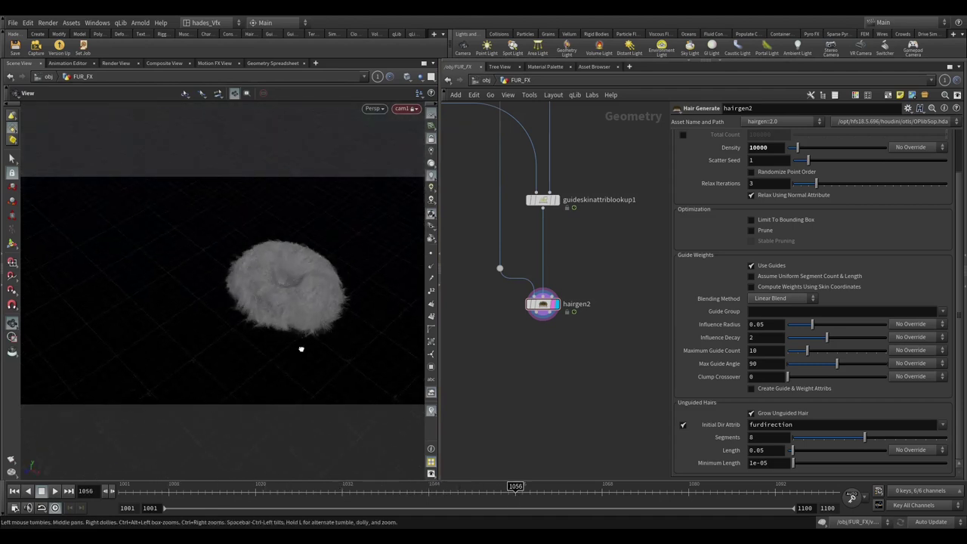
pyautogui.moveTo(316, 204); pyautogui.dragTo(266, 325)
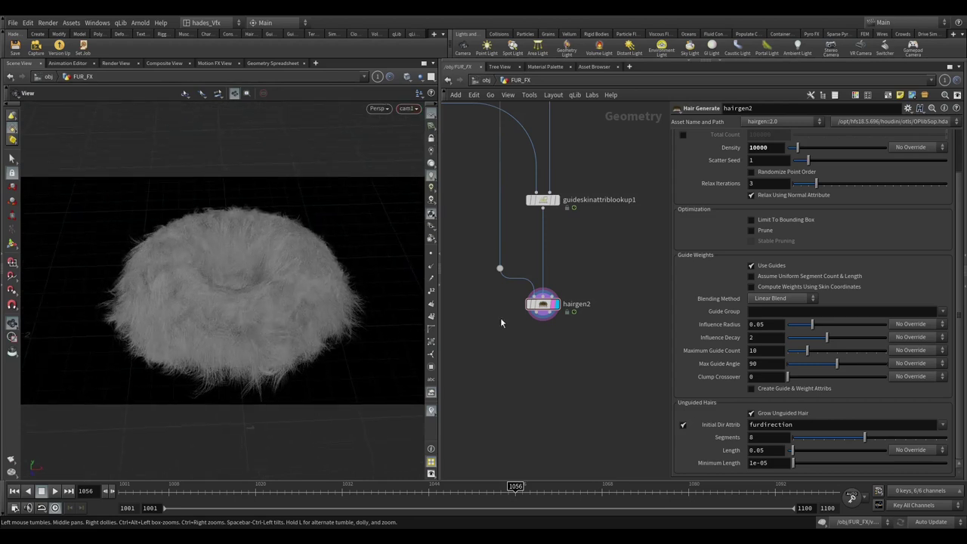
pyautogui.press('Up')
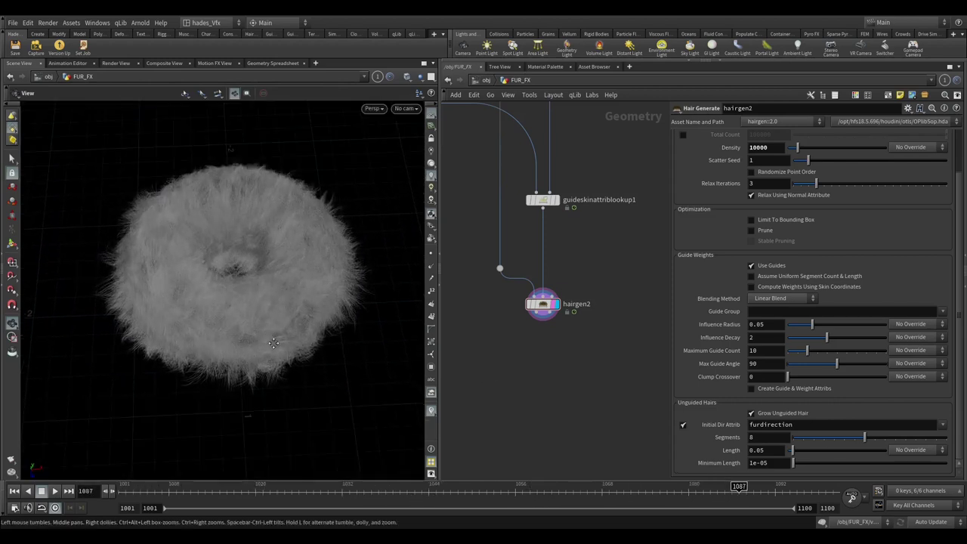
# - Look through cam1 with Lock Camera to View and orbit it down onto the fur
pyautogui.click(405, 108)
pyautogui.click(428, 159)
pyautogui.click(427, 159)
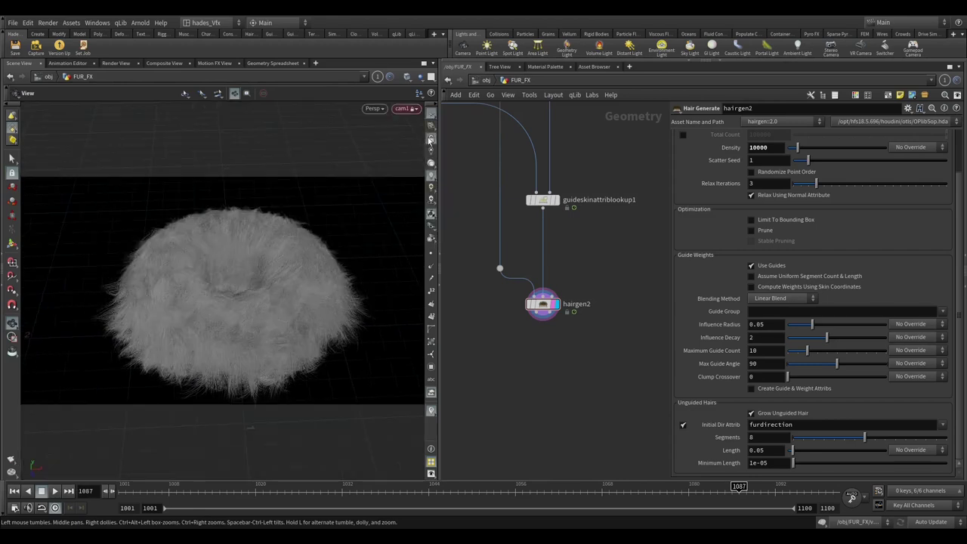
pyautogui.moveTo(249, 242); pyautogui.dragTo(244, 311)
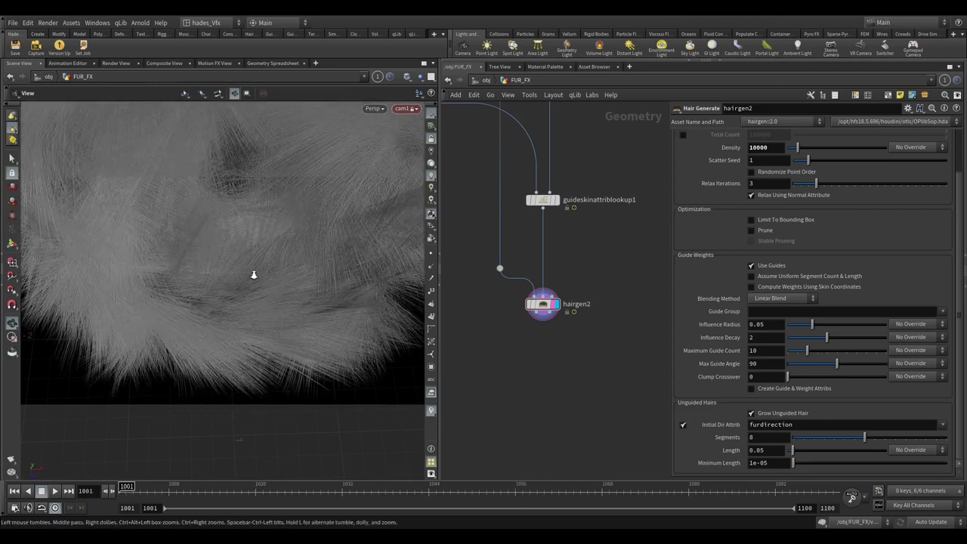
pyautogui.scroll(-6, 252, 275)
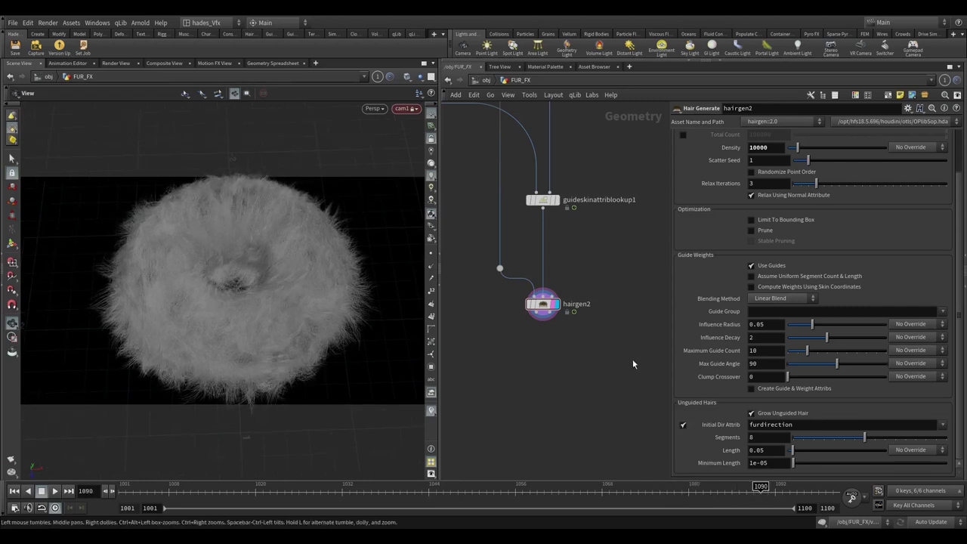
pyautogui.scroll(3, 605, 350)
# - Add a Hair Clump node below hairgen2 using the 'hair cl' search
pyautogui.press('Tab')
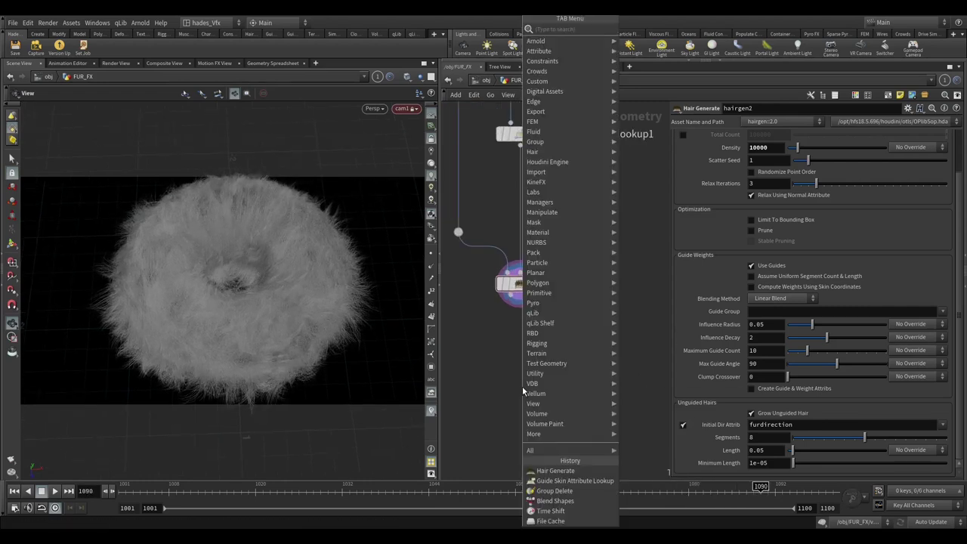
pyautogui.write('hair cl')
pyautogui.press('Return')
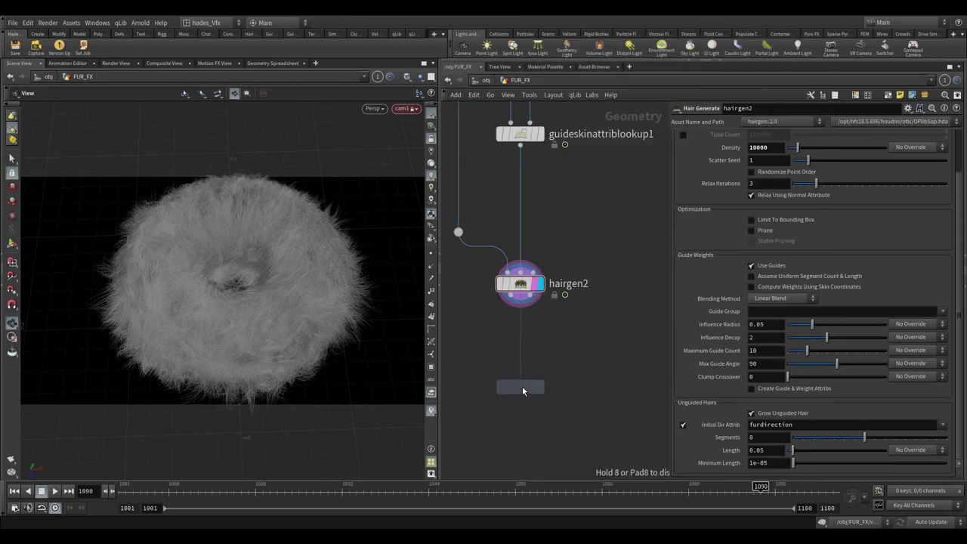
pyautogui.click(522, 387)
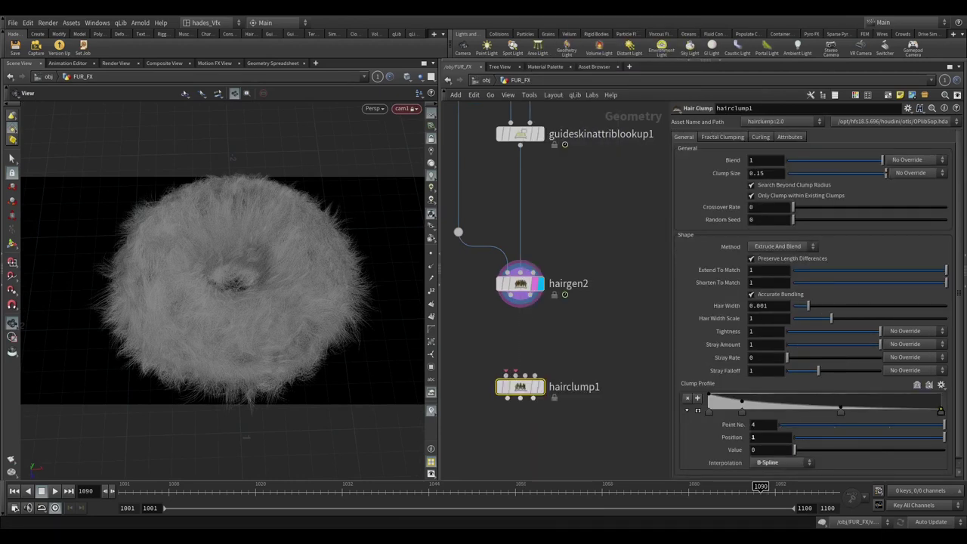
# - Wire hairgen2 into hairclump1's Skin input and display the clumped fur
pyautogui.scroll(-3, 665, 250)
pyautogui.moveTo(570, 238); pyautogui.dragTo(569, 237)
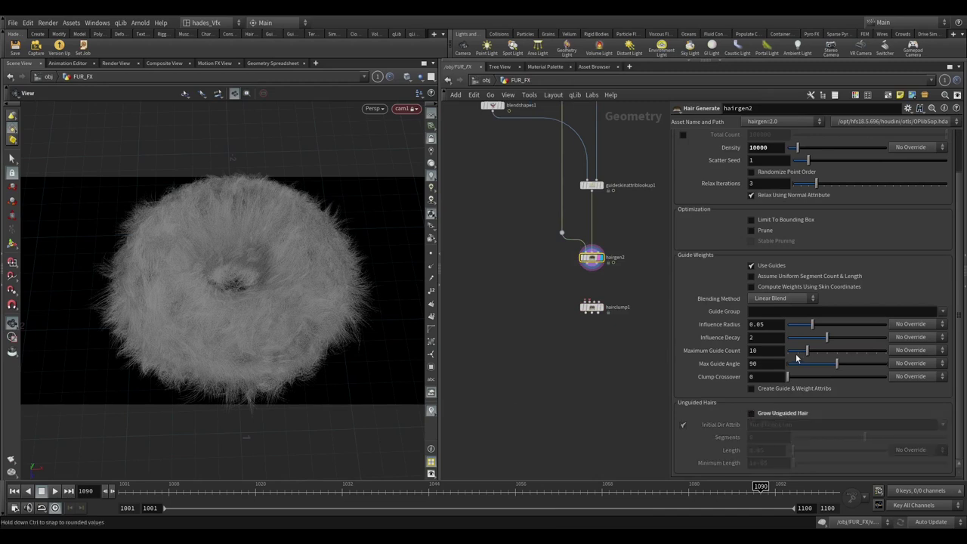
pyautogui.scroll(2, 590, 273)
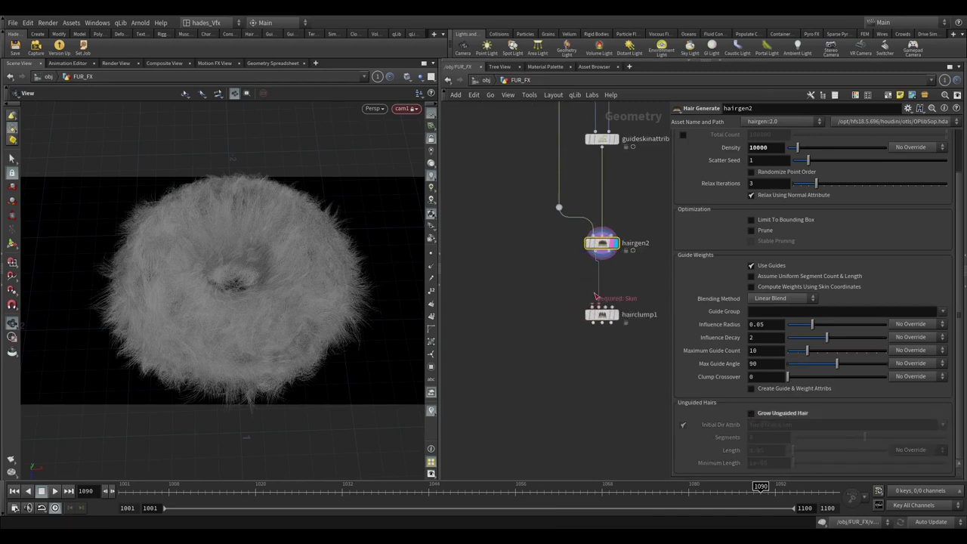
pyautogui.moveTo(602, 312); pyautogui.dragTo(610, 273)
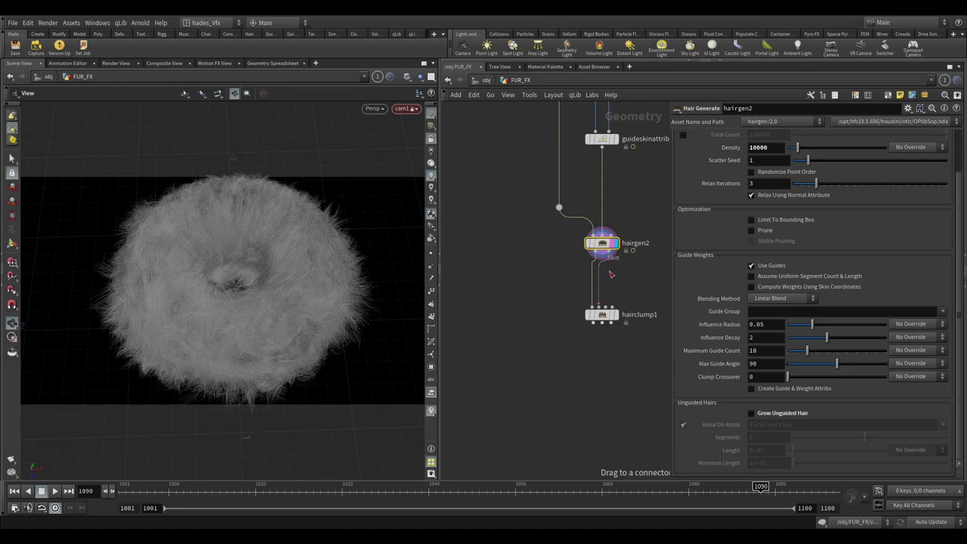
pyautogui.click(615, 315)
pyautogui.click(602, 314)
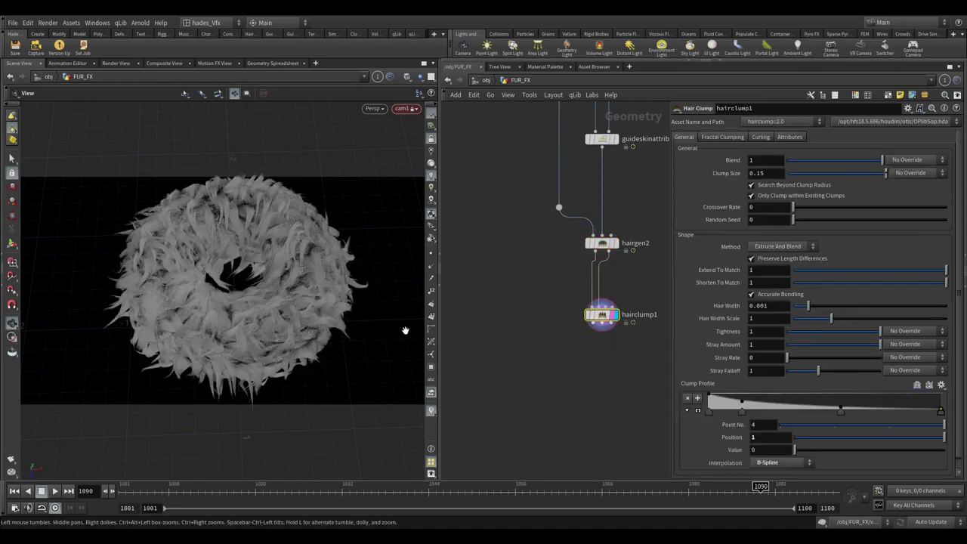
pyautogui.scroll(5, 339, 222)
pyautogui.moveTo(340, 222); pyautogui.dragTo(312, 307)
pyautogui.moveTo(535, 354); pyautogui.dragTo(508, 382, button='middle')
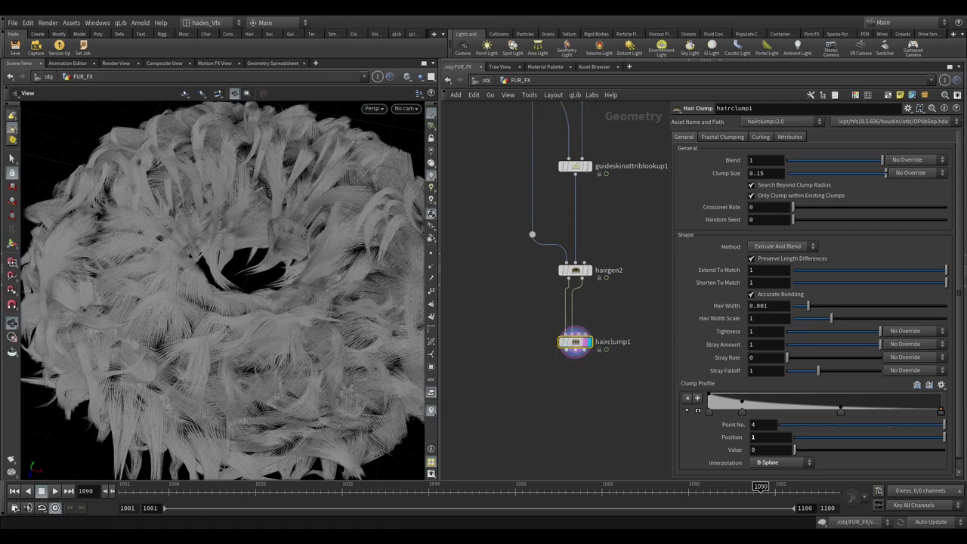
# - Set hairclump1 to Linear Blend with Tightness 0.5, Stray Rate 0.5, Clump Size 0.1
pyautogui.click(763, 246)
pyautogui.click(765, 257)
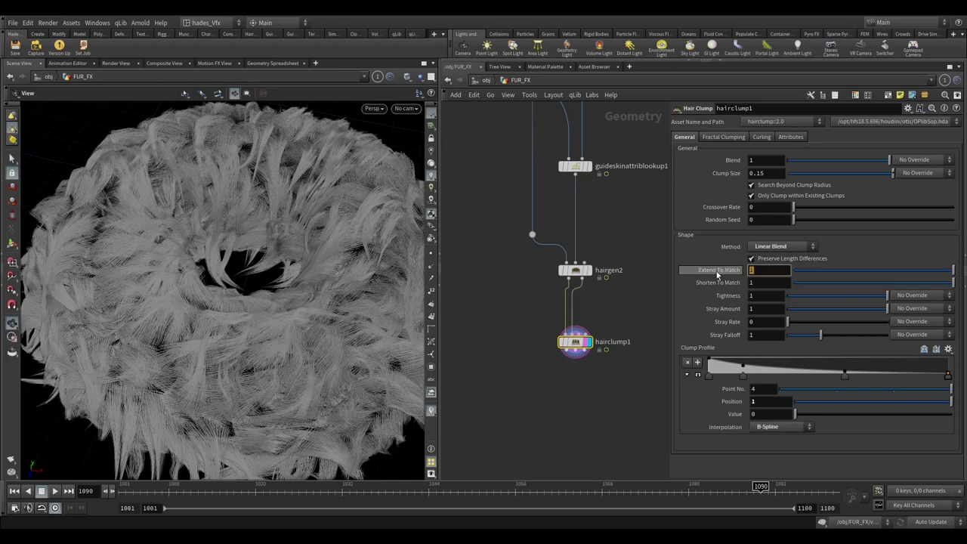
pyautogui.click(752, 297)
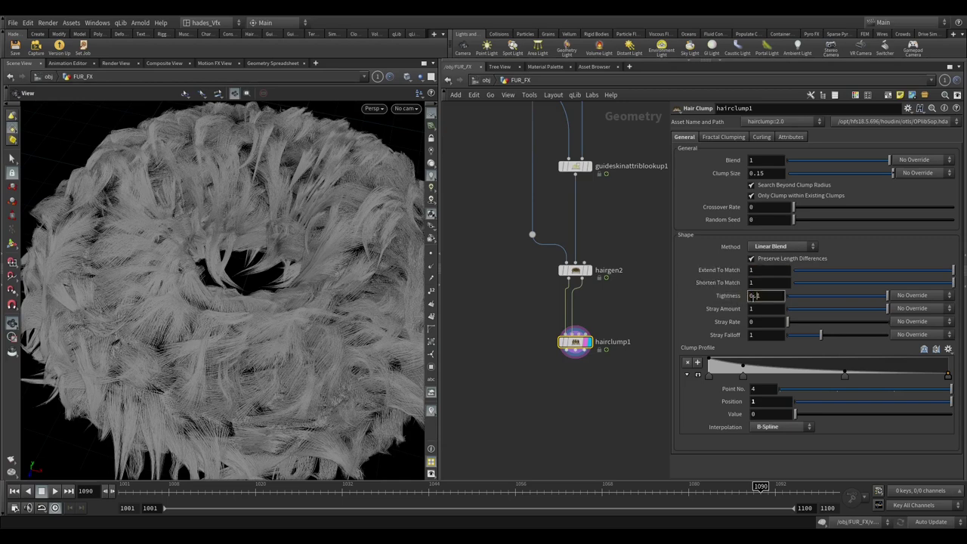
pyautogui.write('0.5')
pyautogui.press('Return')
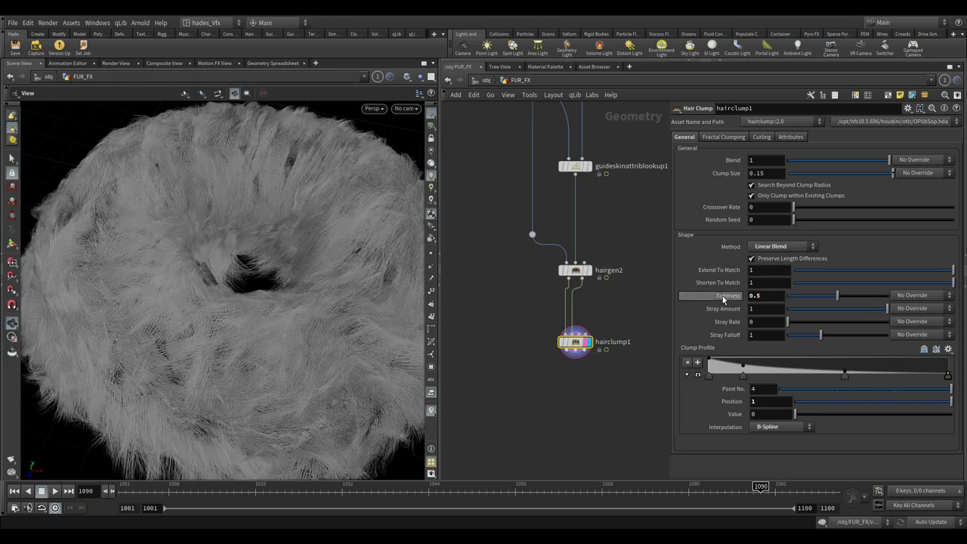
pyautogui.write('.5')
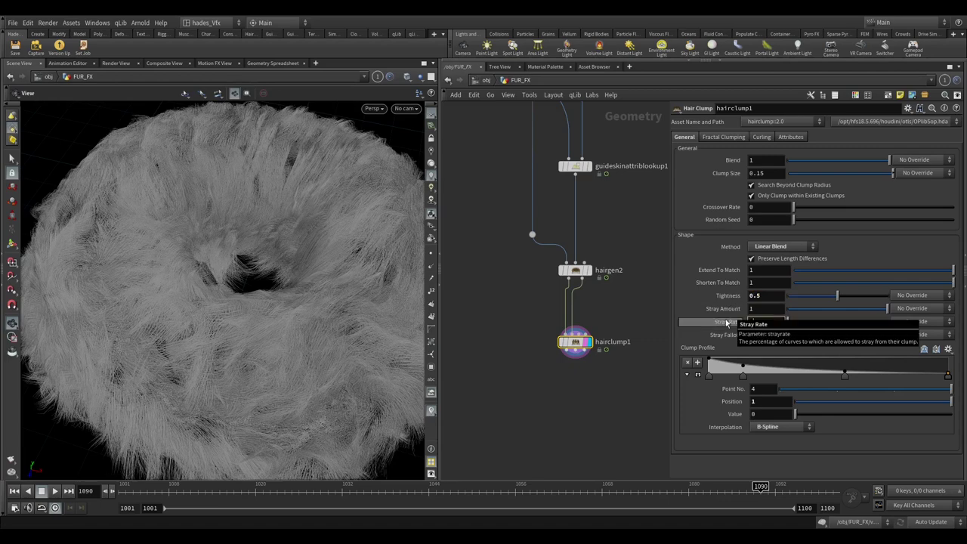
pyautogui.press('Return')
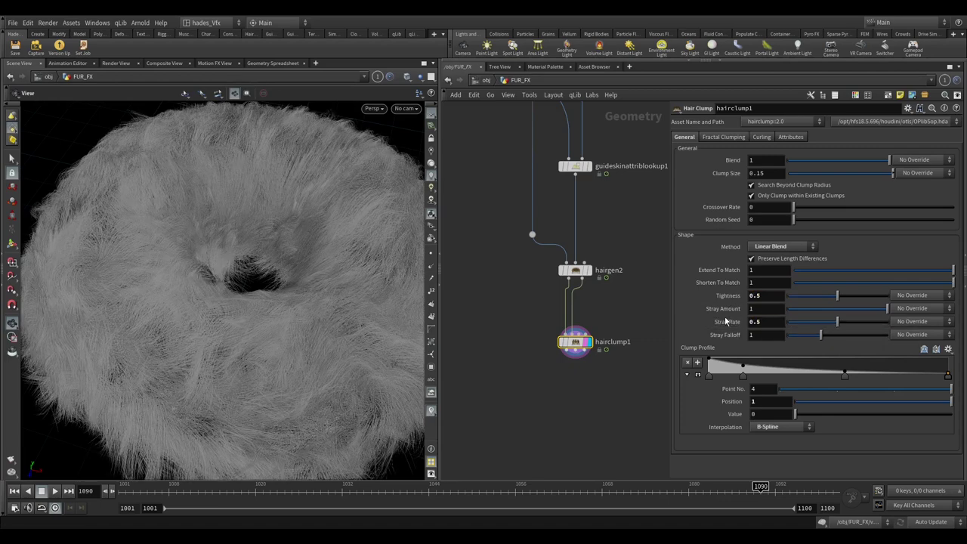
pyautogui.scroll(-3, 319, 317)
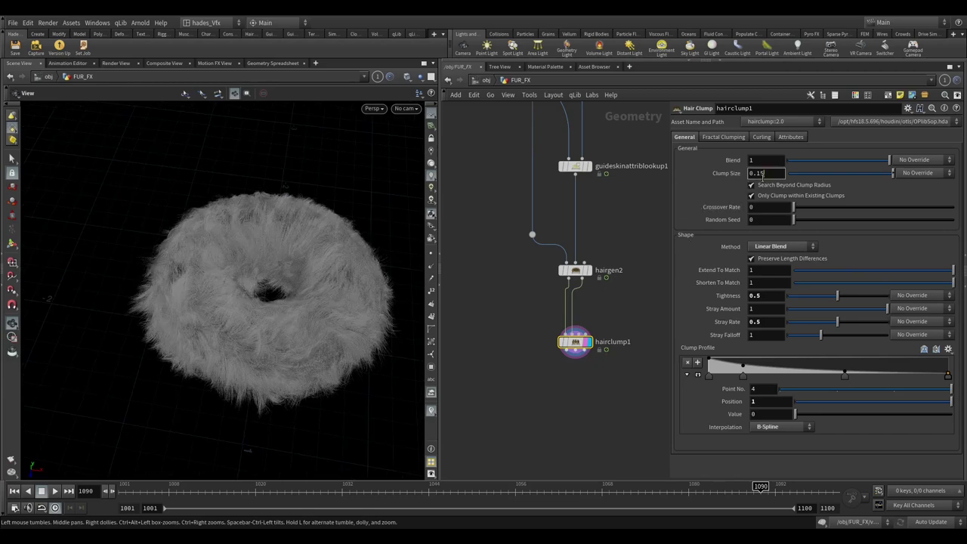
pyautogui.press('Return')
pyautogui.scroll(5, 227, 259)
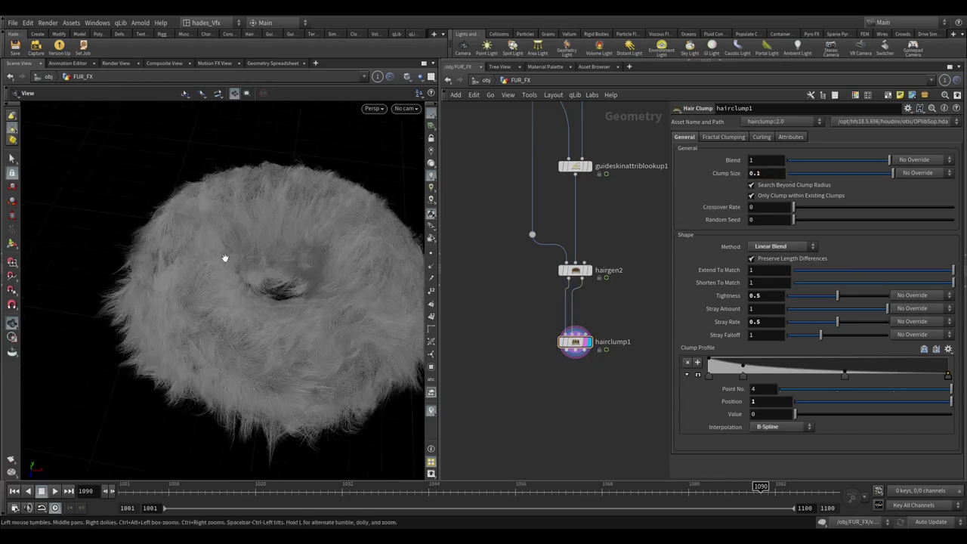
# - Toggle hairclump1's bypass repeatedly to compare clumped and unclumped fur
pyautogui.moveTo(247, 310); pyautogui.dragTo(343, 278)
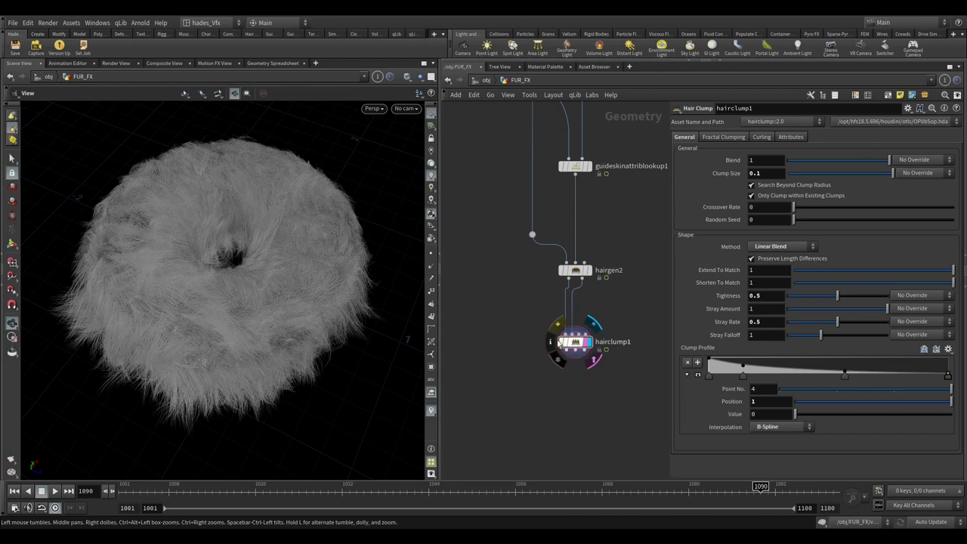
pyautogui.click(558, 342)
pyautogui.click(558, 343)
pyautogui.click(559, 342)
pyautogui.click(558, 343)
pyautogui.click(558, 342)
pyautogui.click(559, 343)
pyautogui.moveTo(589, 396); pyautogui.dragTo(573, 376, button='middle')
pyautogui.press('Tab')
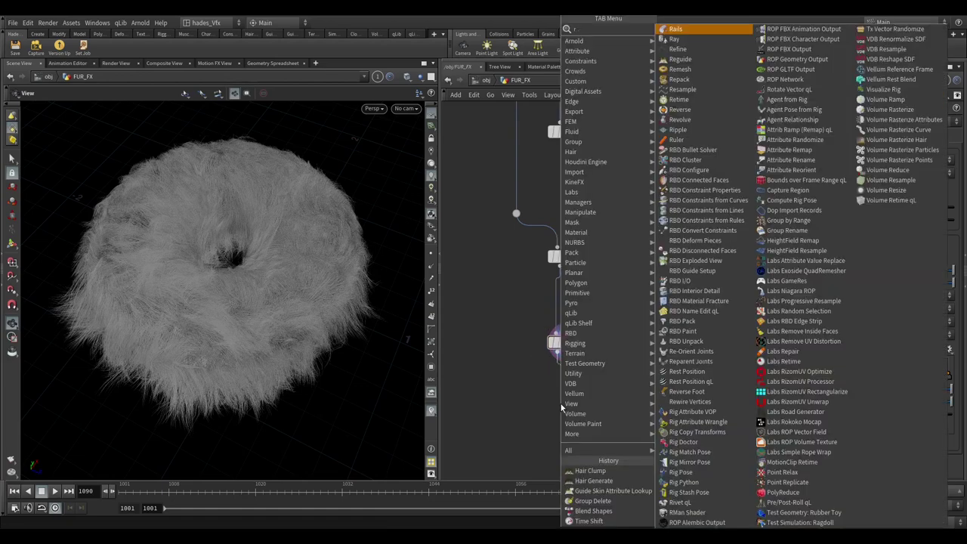
# - Add a Resample node after hairclump1 with Curve U Attribute enabled, and display its result
pyautogui.click(557, 401)
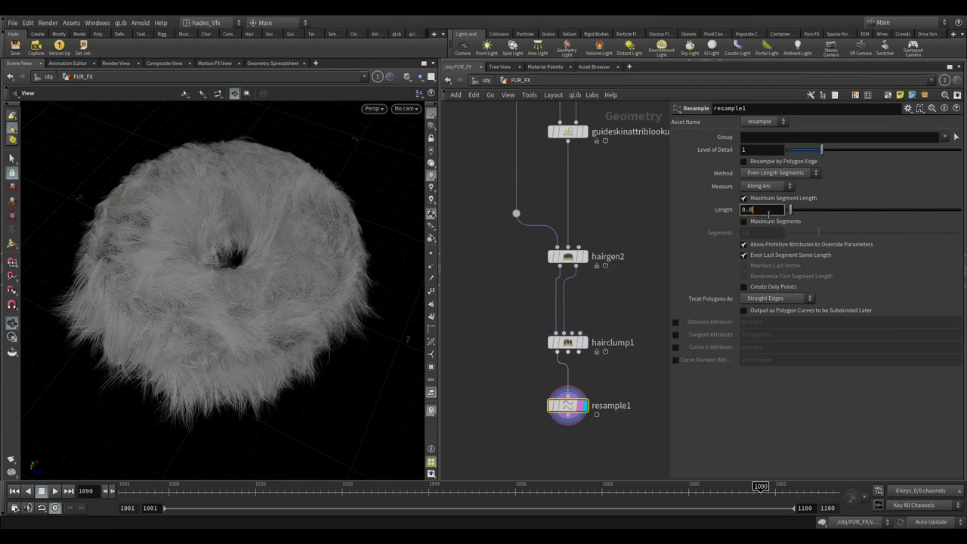
pyautogui.click(676, 348)
pyautogui.scroll(10, 257, 276)
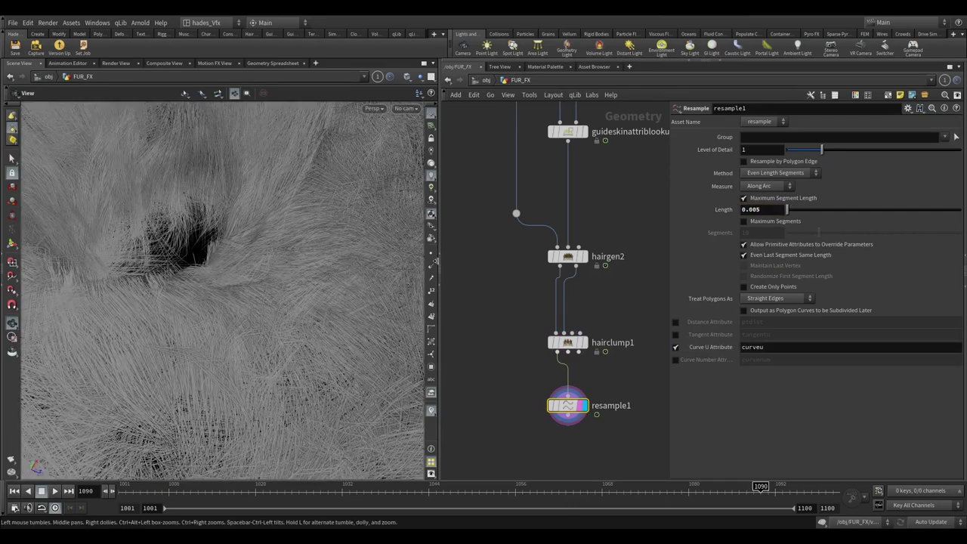
pyautogui.click(432, 267)
pyautogui.scroll(-6, 313, 403)
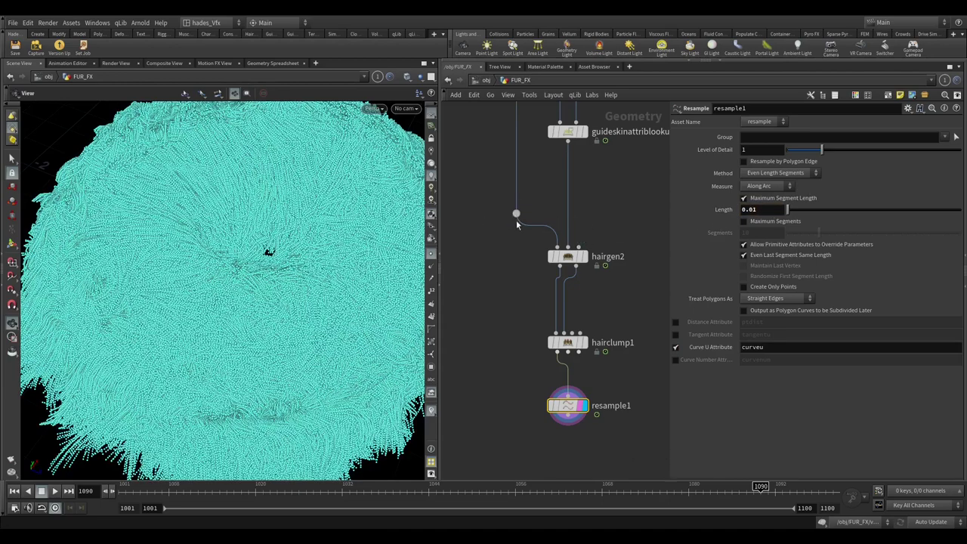
pyautogui.moveTo(259, 282); pyautogui.dragTo(299, 318)
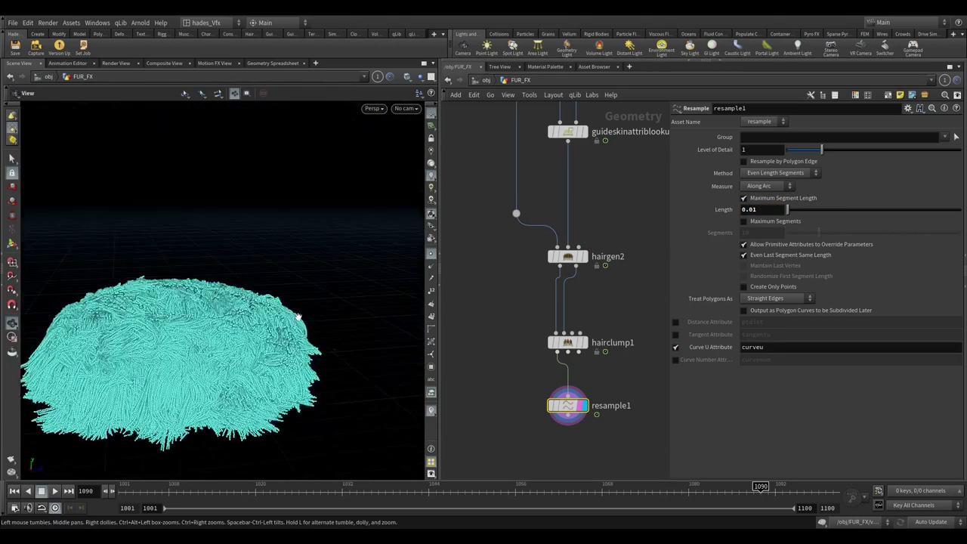
pyautogui.scroll(10, 348, 370)
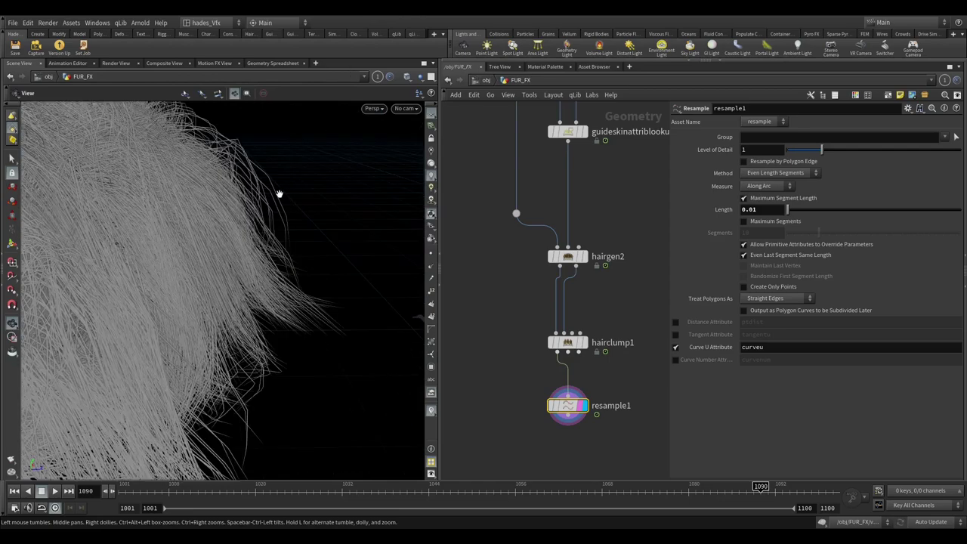
pyautogui.scroll(6, 279, 195)
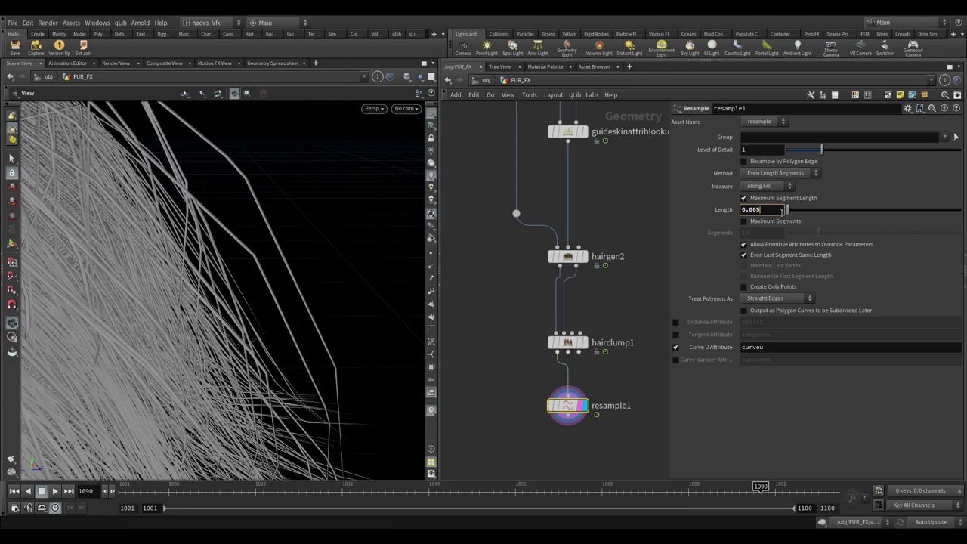
# - Restore the resample Length to 0.01 and treat polygons as Subdivision Curves
pyautogui.hotkey('ctrl', 'z')
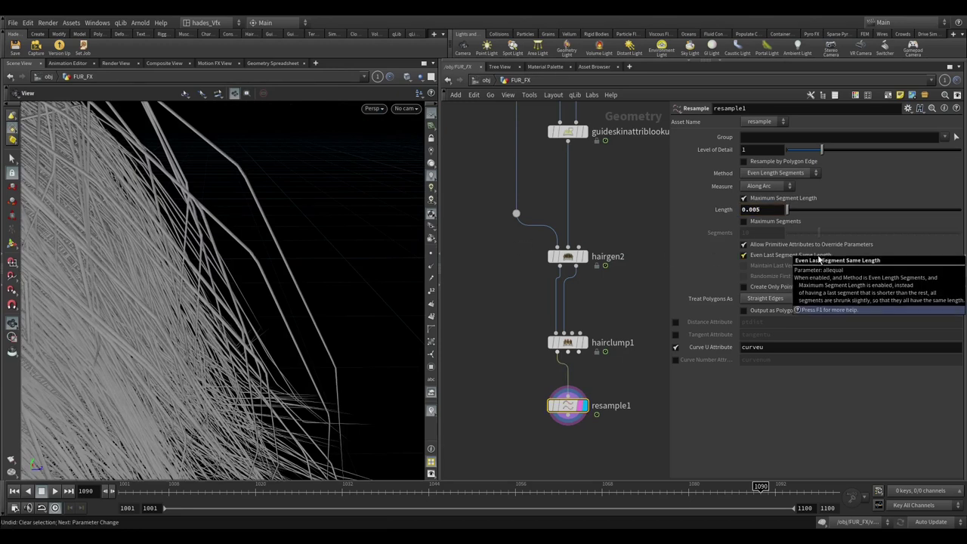
pyautogui.hotkey('ctrl', 'z')
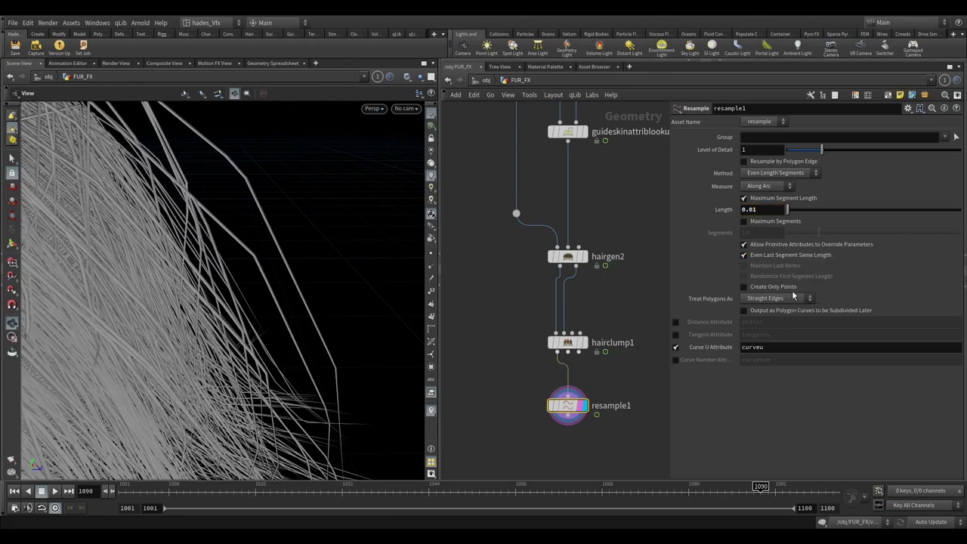
pyautogui.click(771, 298)
pyautogui.click(770, 318)
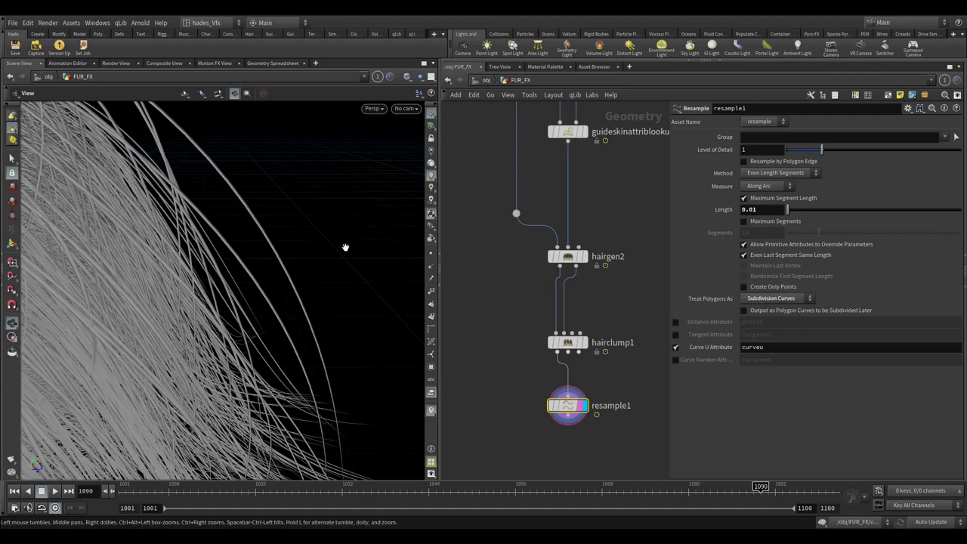
pyautogui.scroll(5, 330, 119)
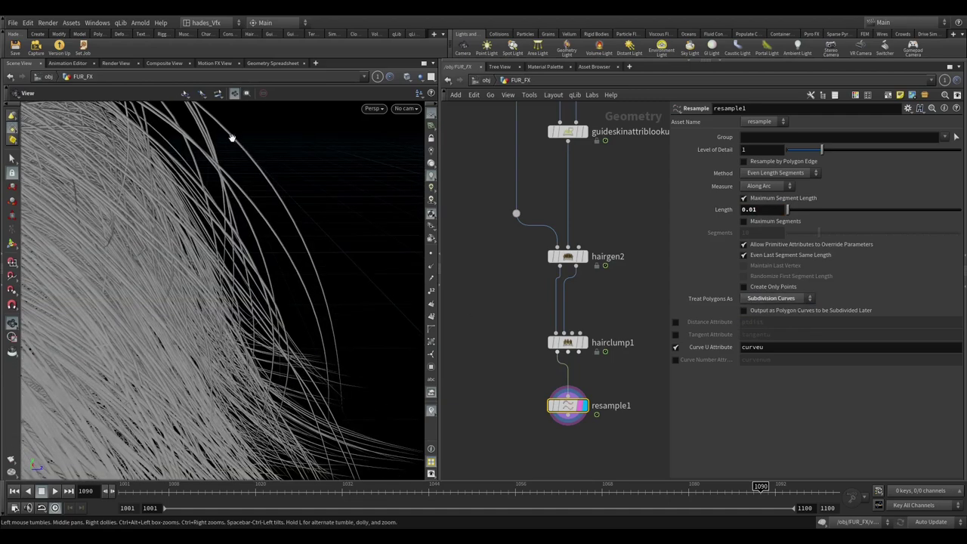
pyautogui.scroll(-5, 261, 208)
pyautogui.moveTo(244, 288); pyautogui.dragTo(249, 242)
pyautogui.moveTo(526, 431); pyautogui.dragTo(516, 306, button='middle')
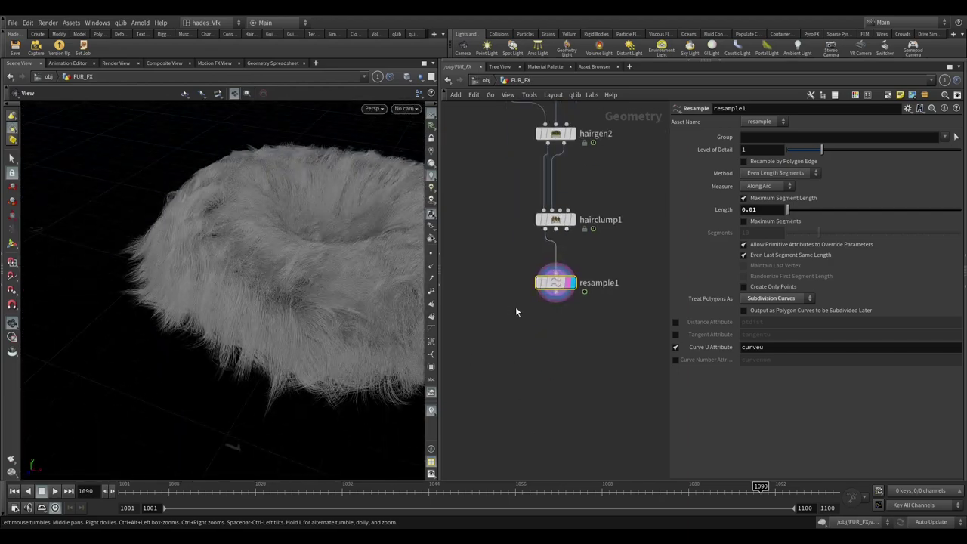
pyautogui.scroll(2, 557, 284)
pyautogui.moveTo(556, 300); pyautogui.dragTo(553, 328)
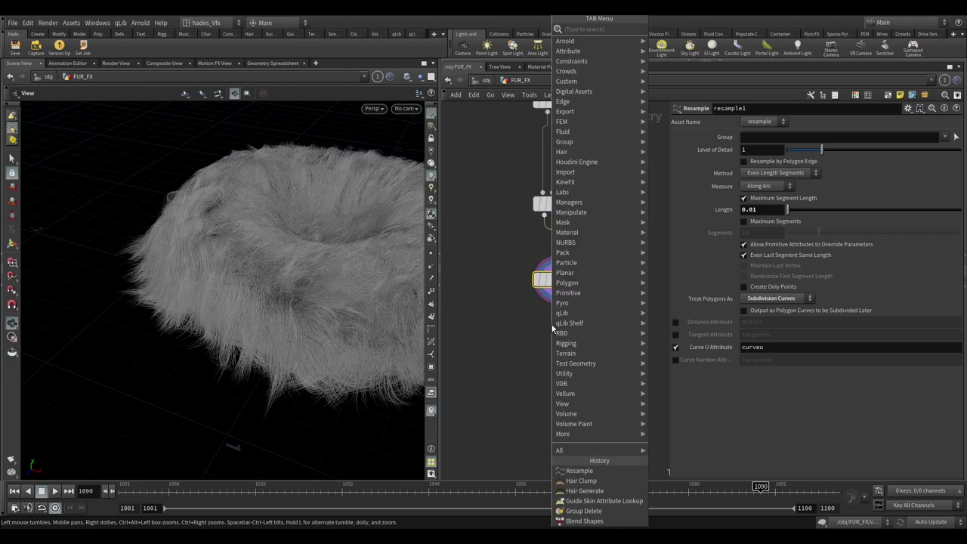
# - Add a Color node, color1, below resample1 and display it
pyautogui.press('Escape')
pyautogui.click(552, 329)
pyautogui.scroll(2, 556, 325)
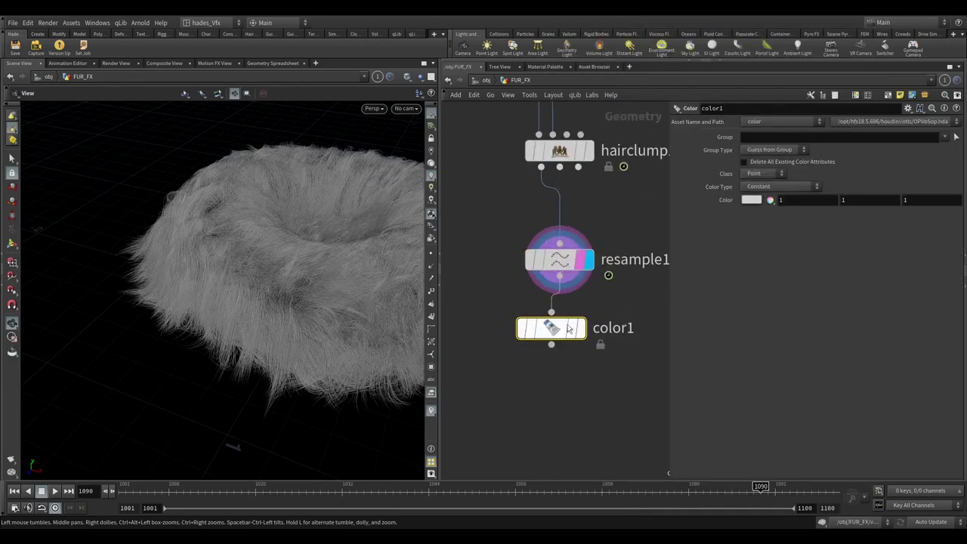
pyautogui.click(587, 349)
pyautogui.click(598, 386)
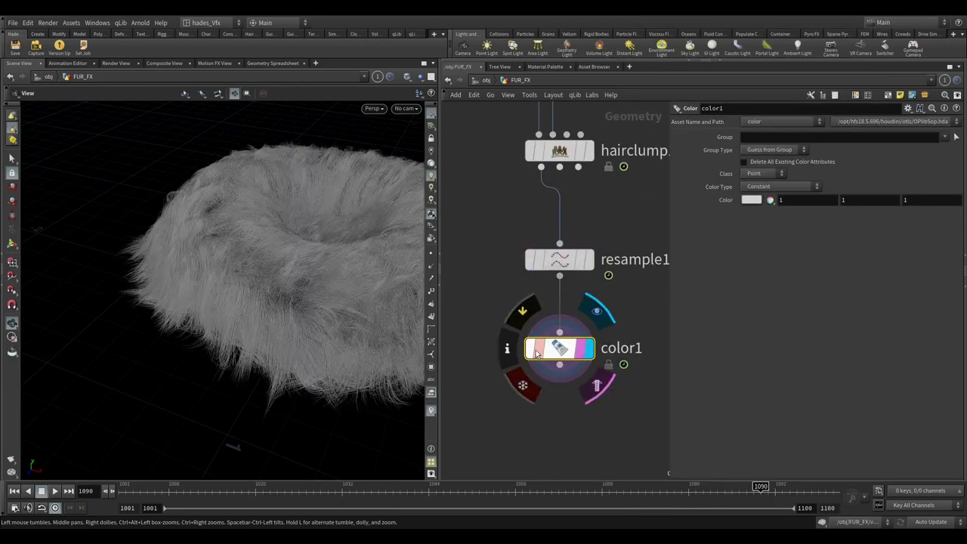
# - Set color1's Color Type to Ramp from Attribute driven by curveu
pyautogui.click(757, 188)
pyautogui.click(762, 228)
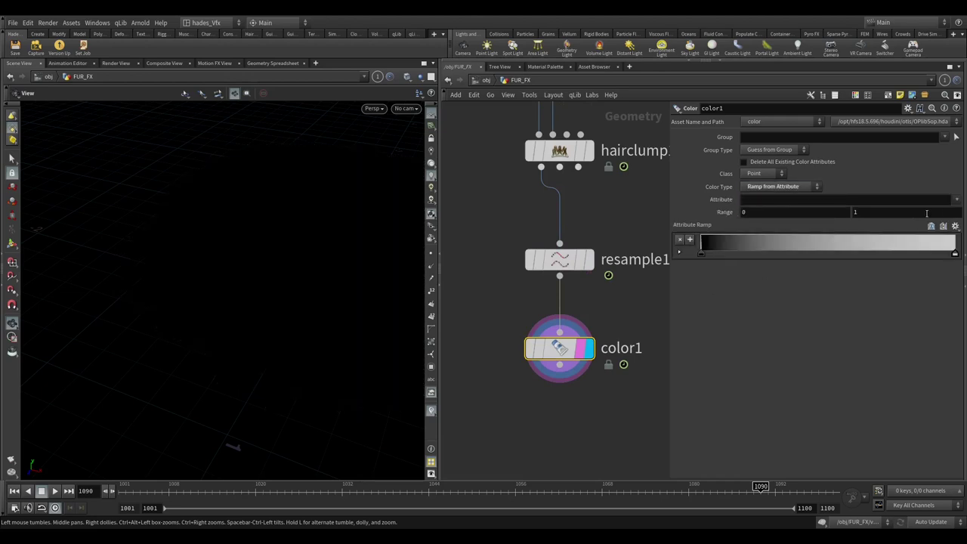
pyautogui.click(956, 202)
pyautogui.click(940, 228)
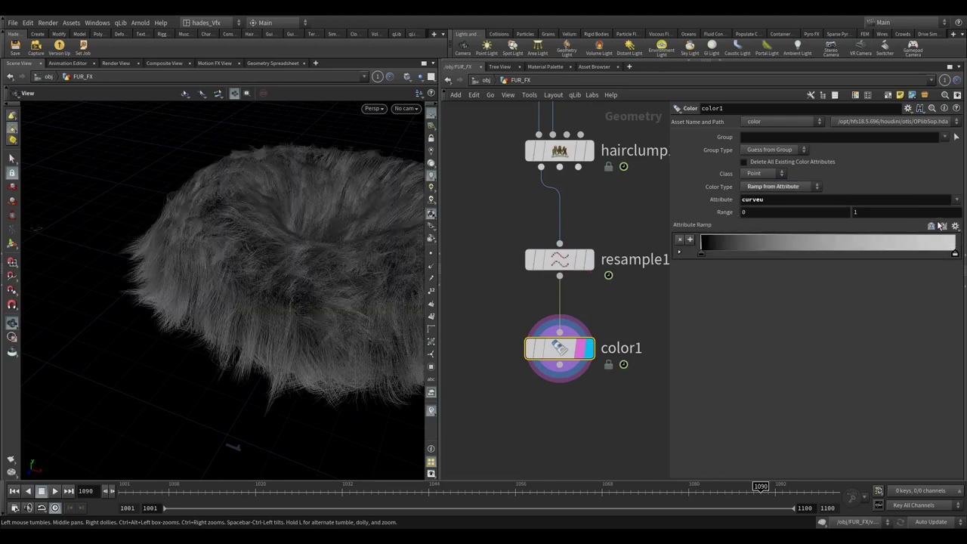
pyautogui.moveTo(242, 284); pyautogui.dragTo(408, 340)
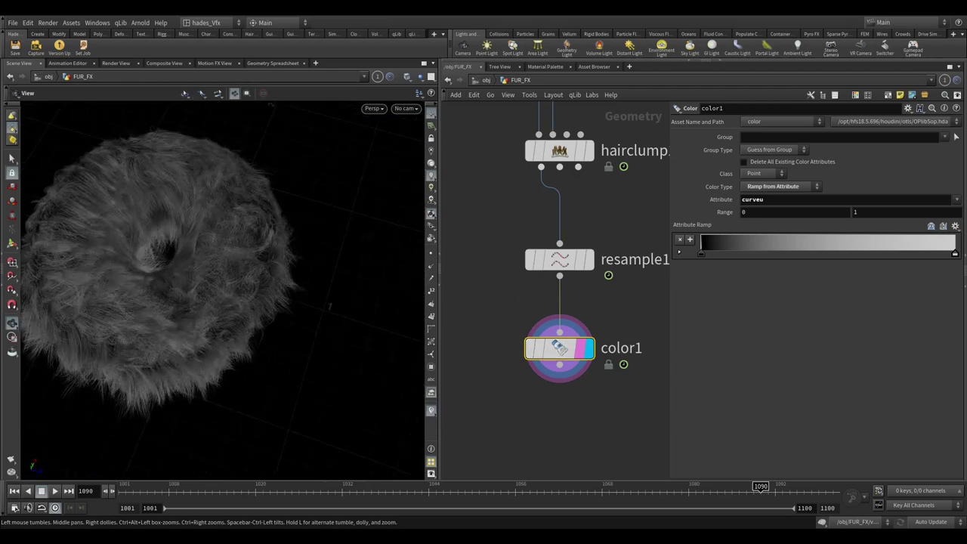
pyautogui.moveTo(201, 292); pyautogui.dragTo(459, 276, button='right')
# - Bypass hairclump and re-enable it to compare unclumped and clumped fur
pyautogui.moveTo(530, 159)
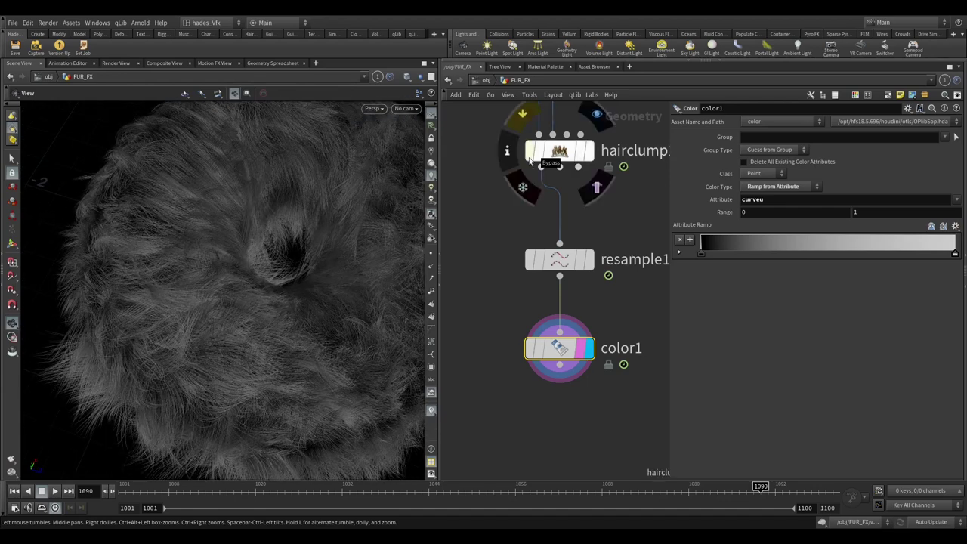
pyautogui.click(530, 155)
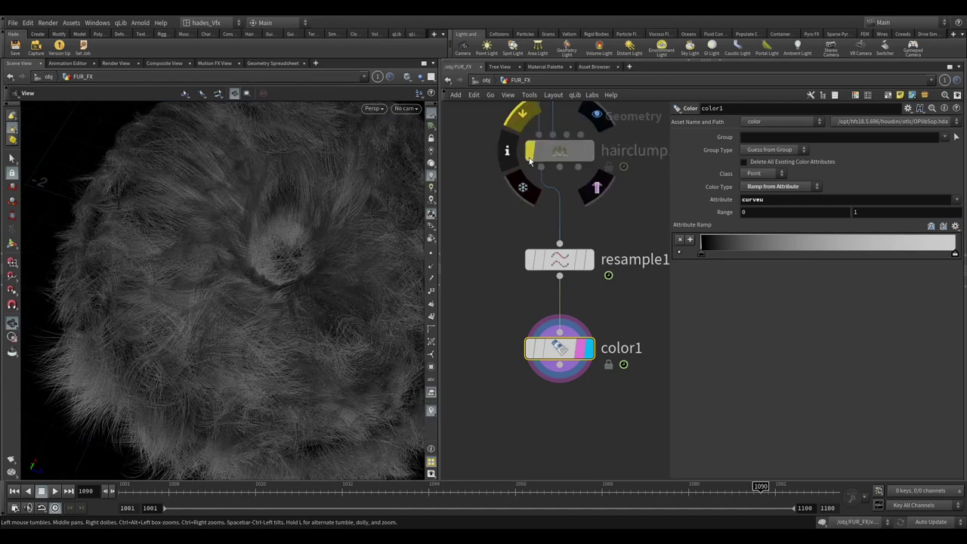
pyautogui.click(531, 155)
pyautogui.moveTo(270, 280); pyautogui.dragTo(216, 238, button='right')
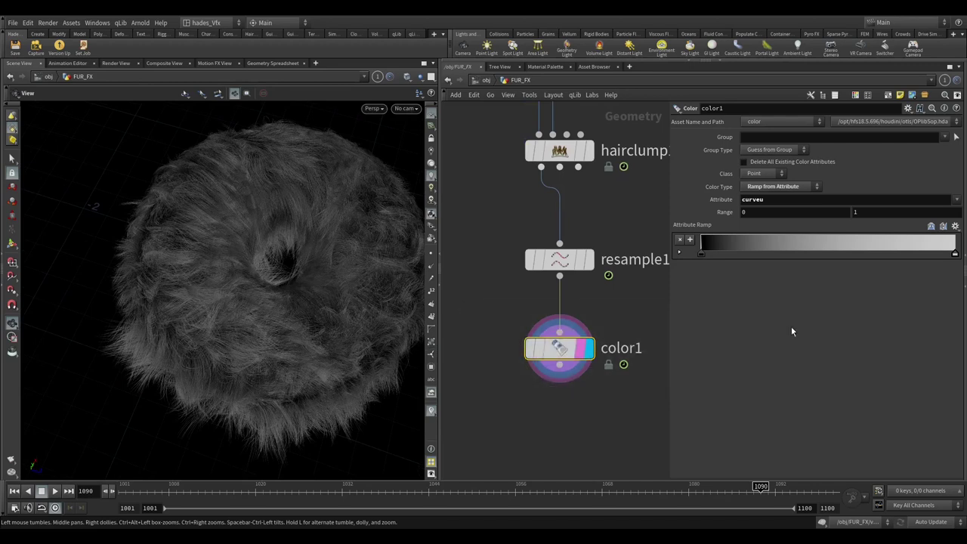
# - Try dark brown for the ramp's end key, then set it back to white
pyautogui.doubleClick(956, 256)
pyautogui.click(797, 221)
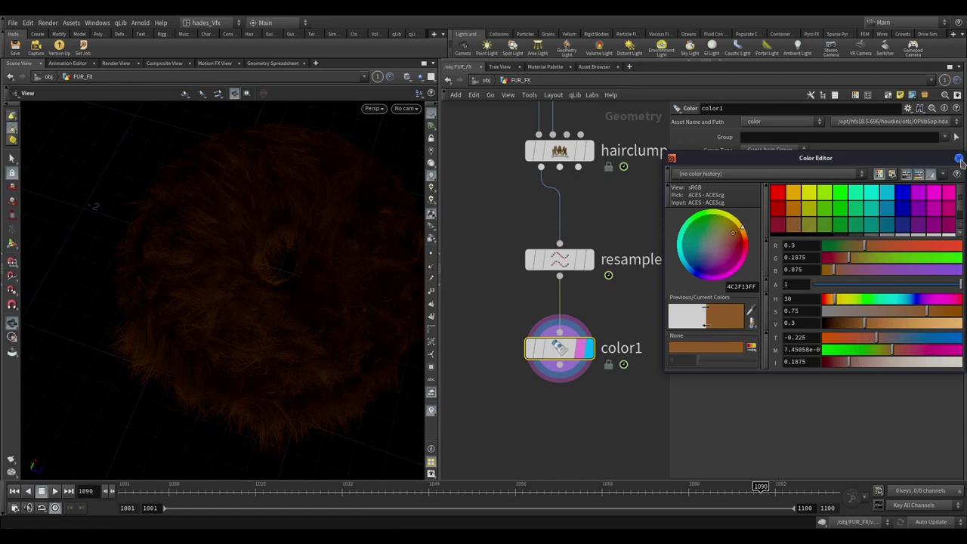
pyautogui.click(960, 159)
pyautogui.doubleClick(957, 256)
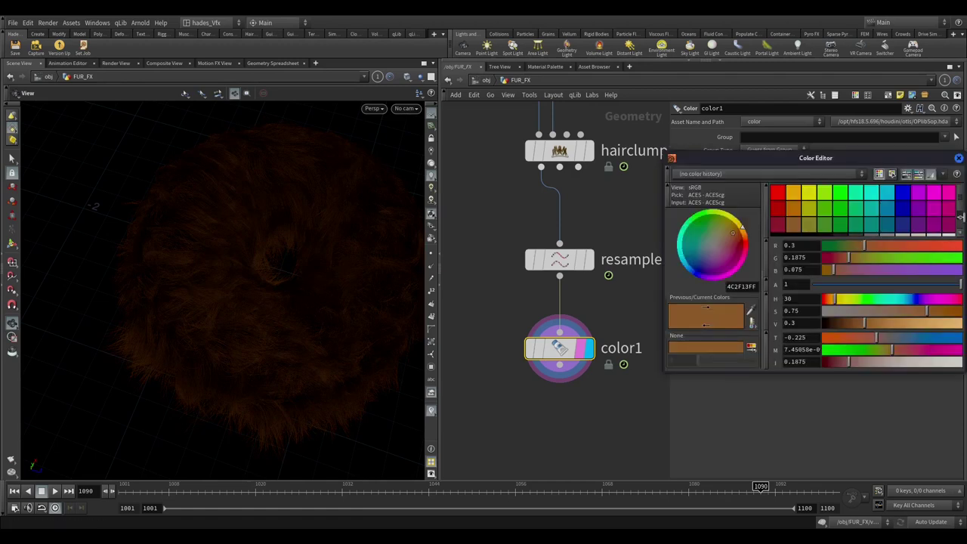
pyautogui.scroll(-1, 938, 211)
pyautogui.click(949, 224)
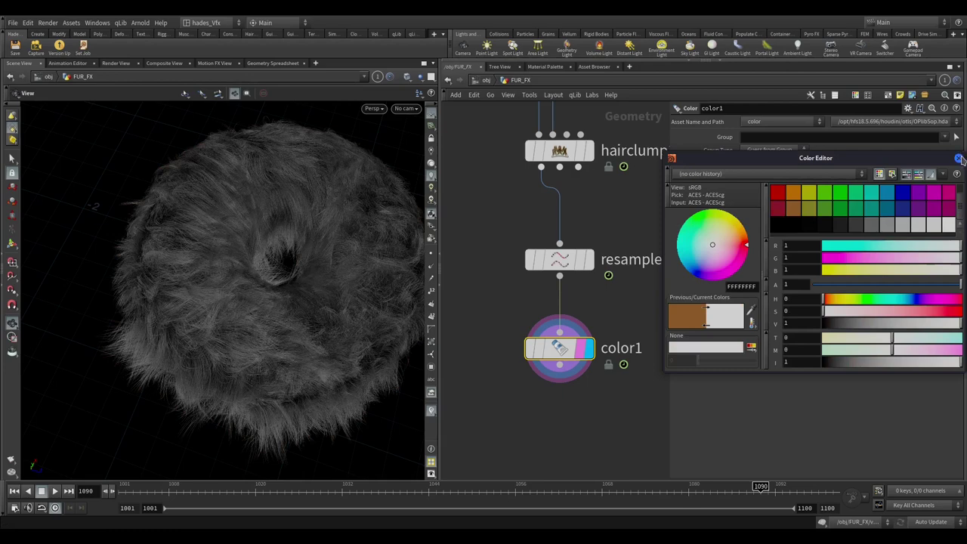
pyautogui.click(960, 160)
pyautogui.moveTo(597, 418); pyautogui.dragTo(597, 353, button='middle')
pyautogui.press('Tab')
# - Create an Attribute Wrangle below color1 and set it as the displayed node
pyautogui.write('a')
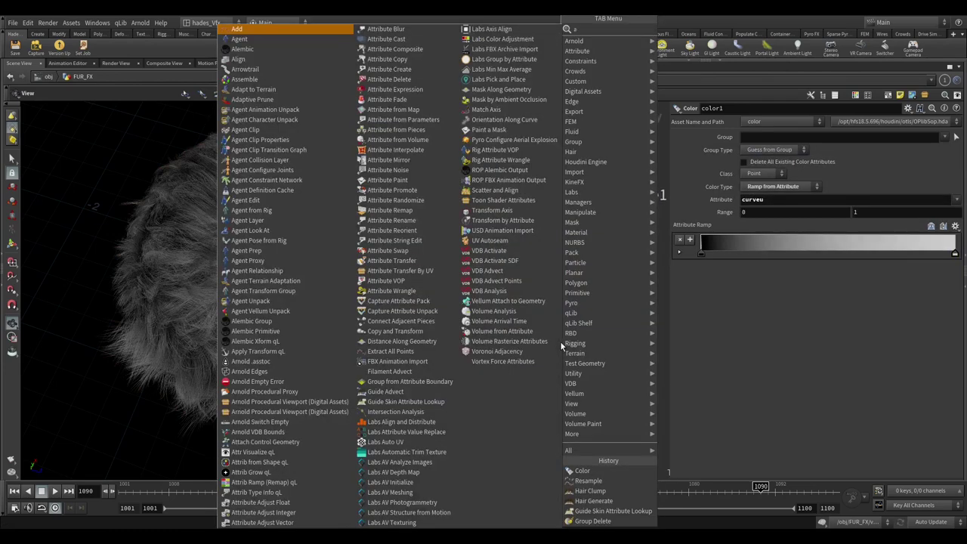
pyautogui.write('ttribwrangle')
pyautogui.press('Return')
pyautogui.click(561, 348)
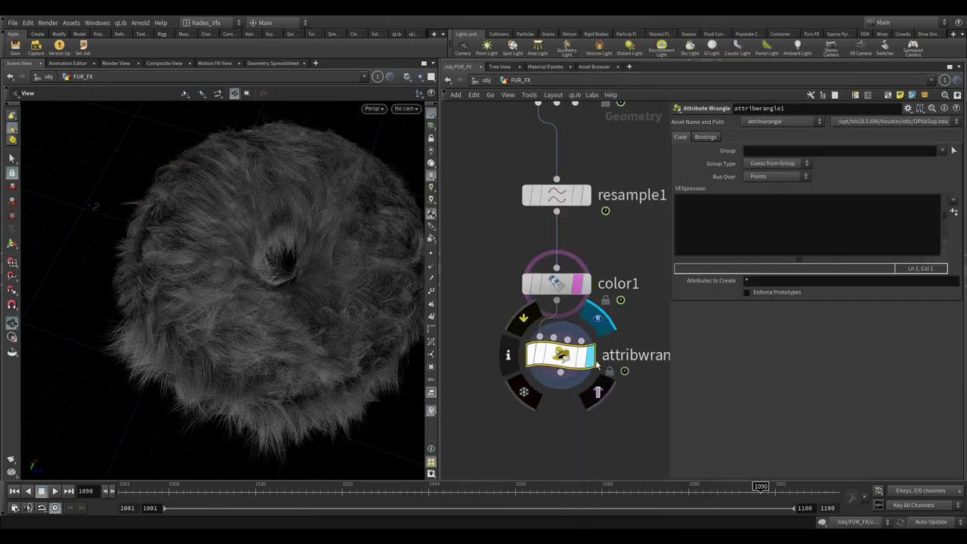
pyautogui.click(588, 355)
# - Write f@width *= 2; in the wrangle's VEXpression and view the fur through cam1
pyautogui.click(709, 218)
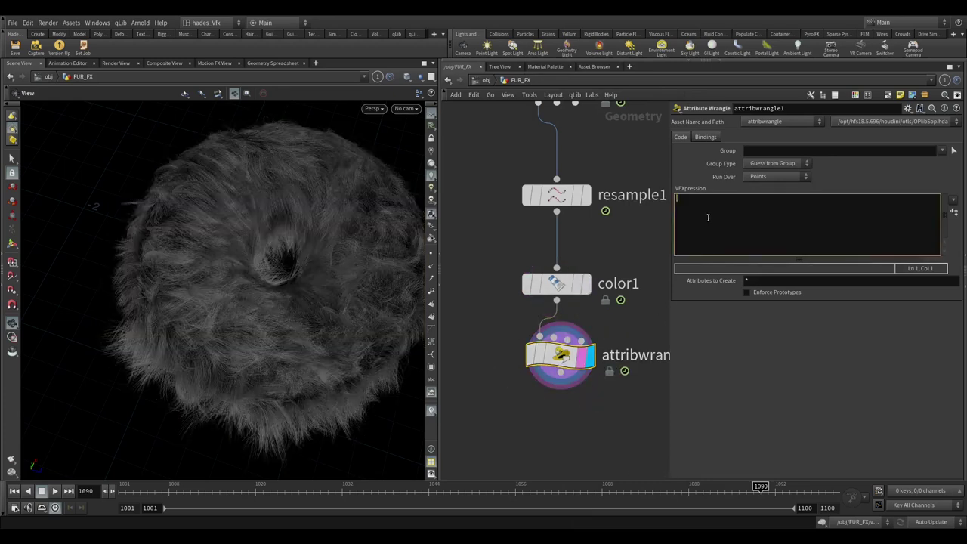
pyautogui.write('f@width *= 2;')
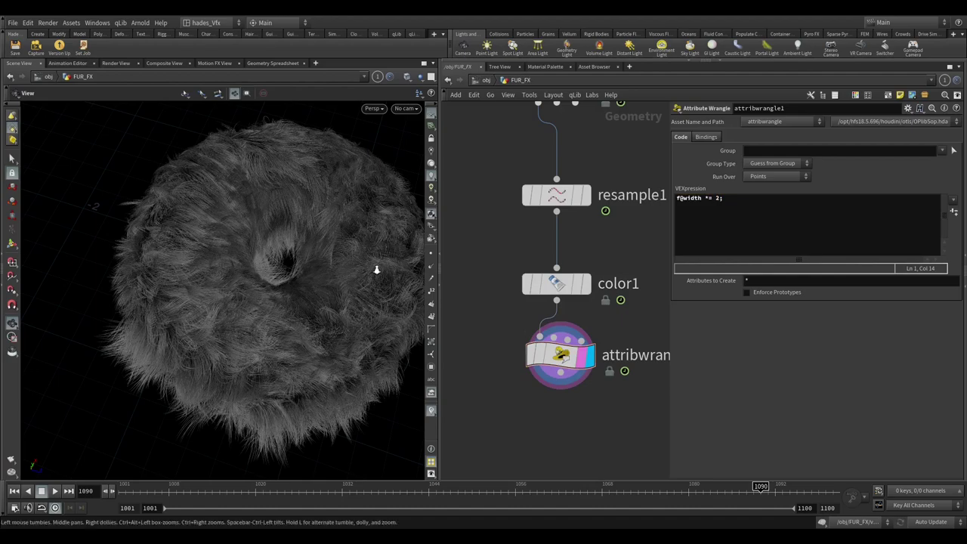
pyautogui.scroll(3, 378, 270)
pyautogui.scroll(-5, 340, 212)
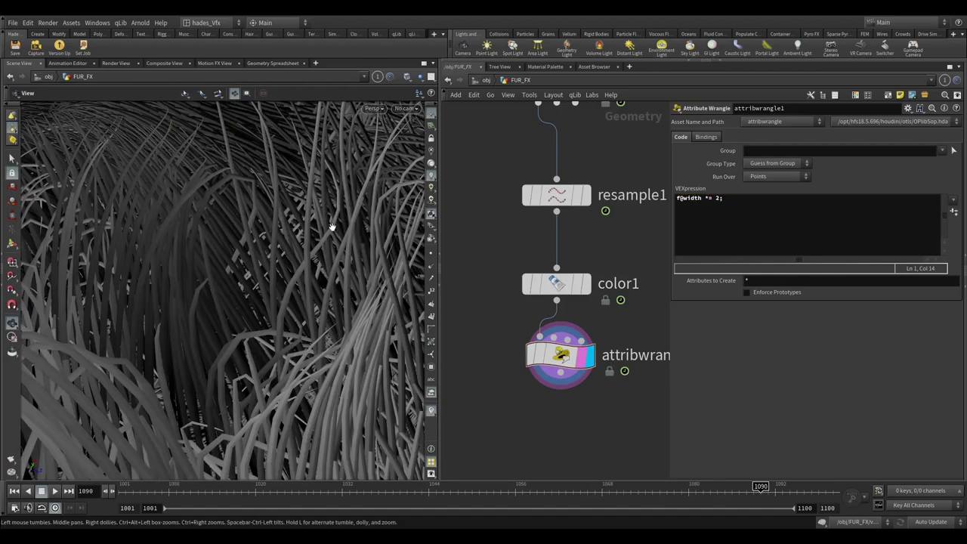
pyautogui.moveTo(534, 361)
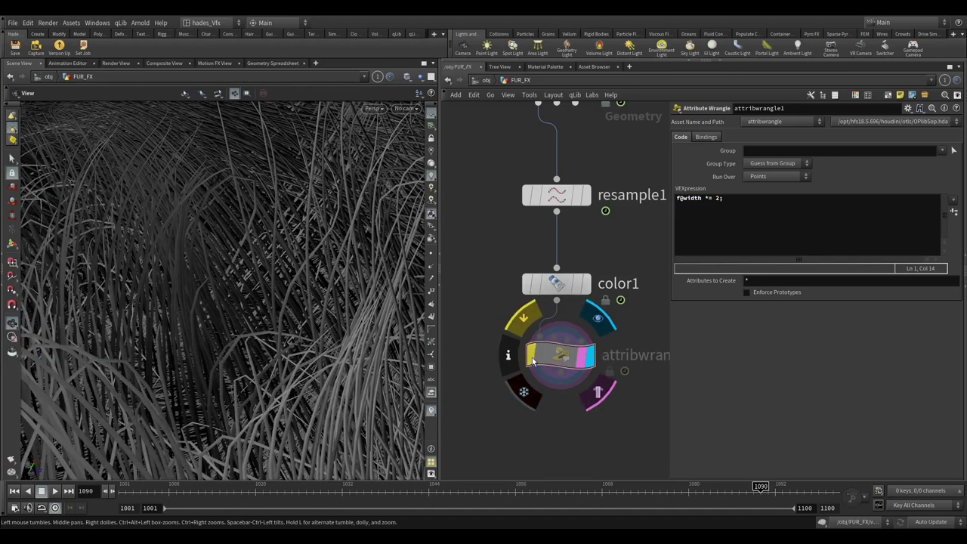
pyautogui.scroll(-10, 106, 375)
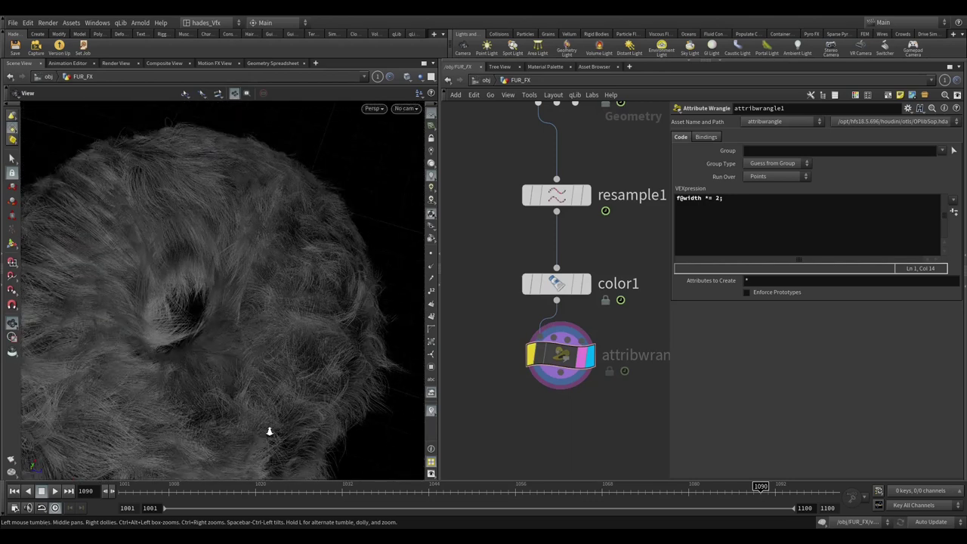
pyautogui.scroll(-5, 281, 395)
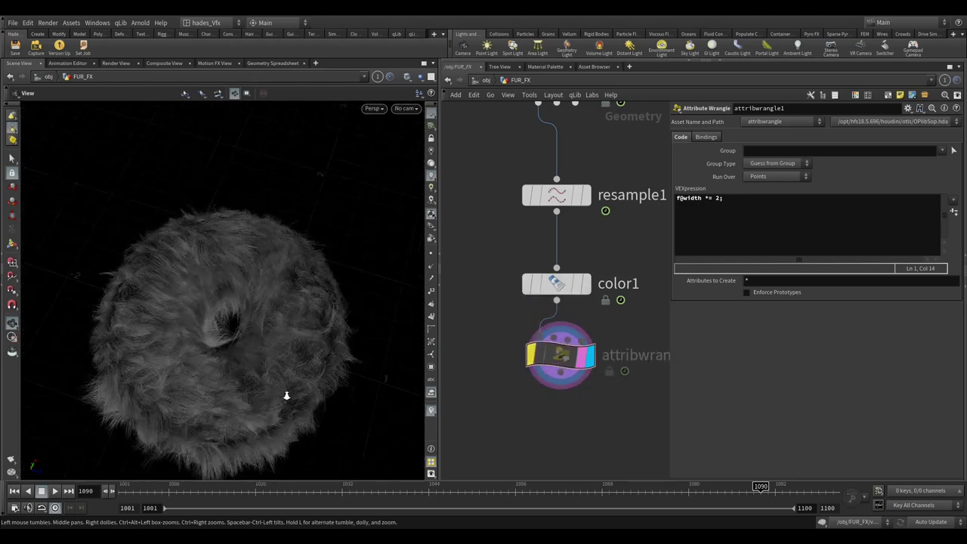
pyautogui.click(408, 109)
pyautogui.click(412, 159)
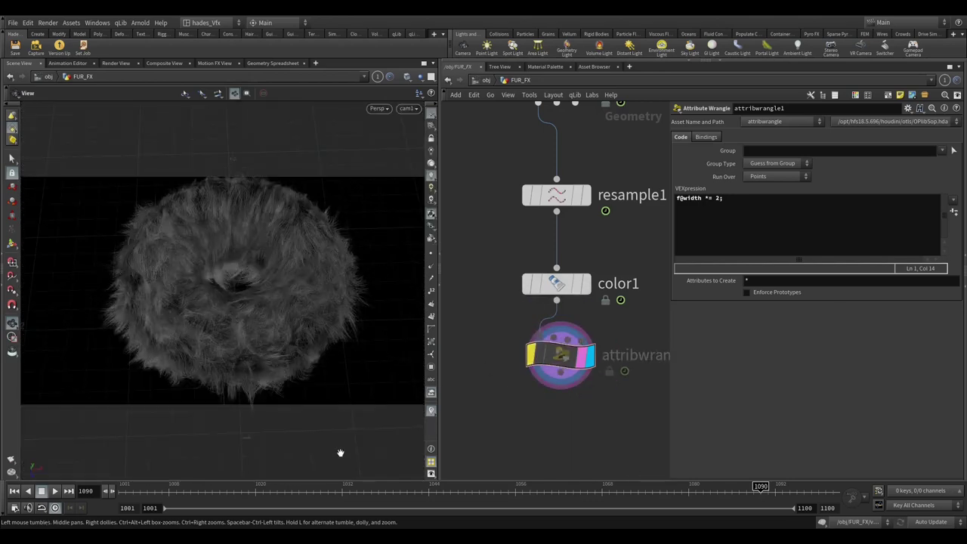
# - Scrub back to frame 1021, play the fur animation, then stop to reset to frame 1001
pyautogui.moveTo(297, 487); pyautogui.dragTo(219, 486)
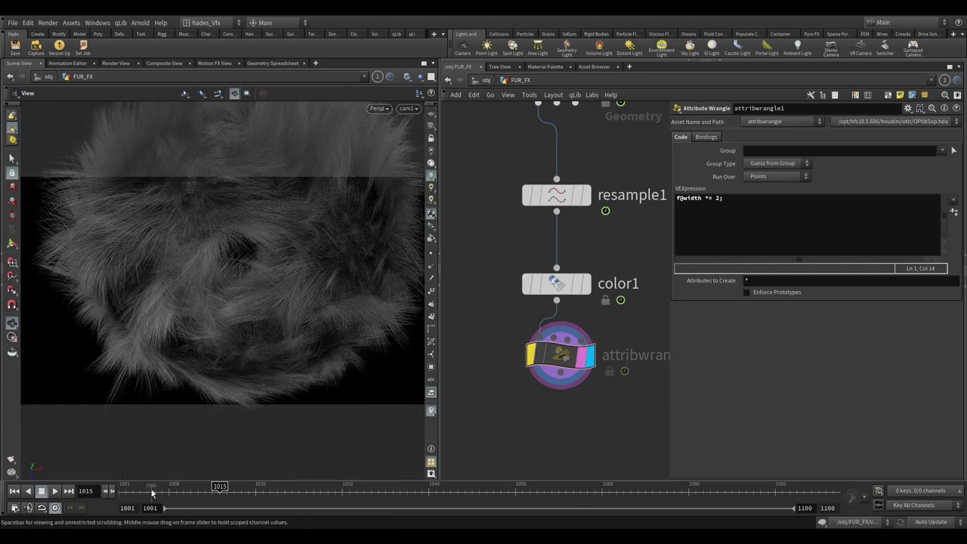
pyautogui.click(55, 492)
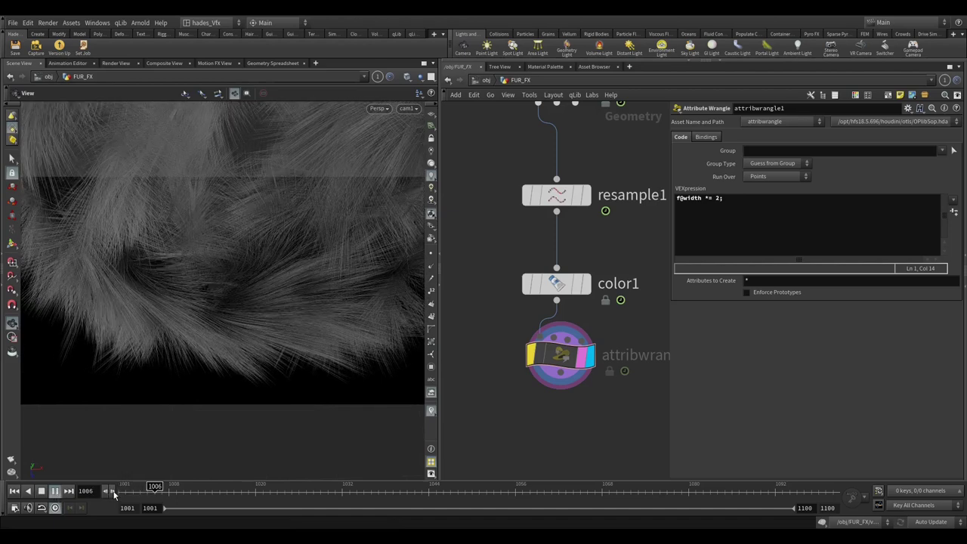
pyautogui.click(41, 491)
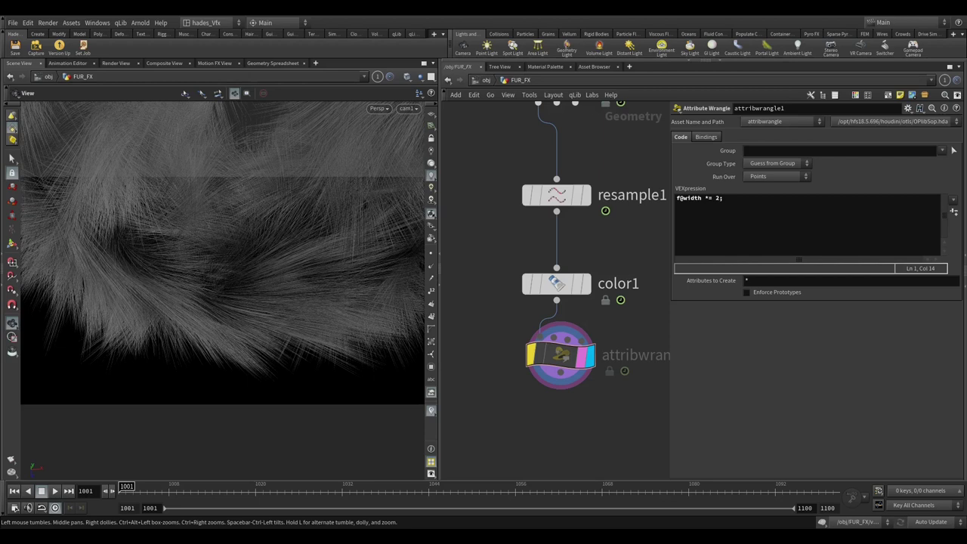
# - At the object level, copy and paste cam1 as cam2 and look through cam2
pyautogui.click(487, 80)
pyautogui.hotkey('ctrl', 'c')
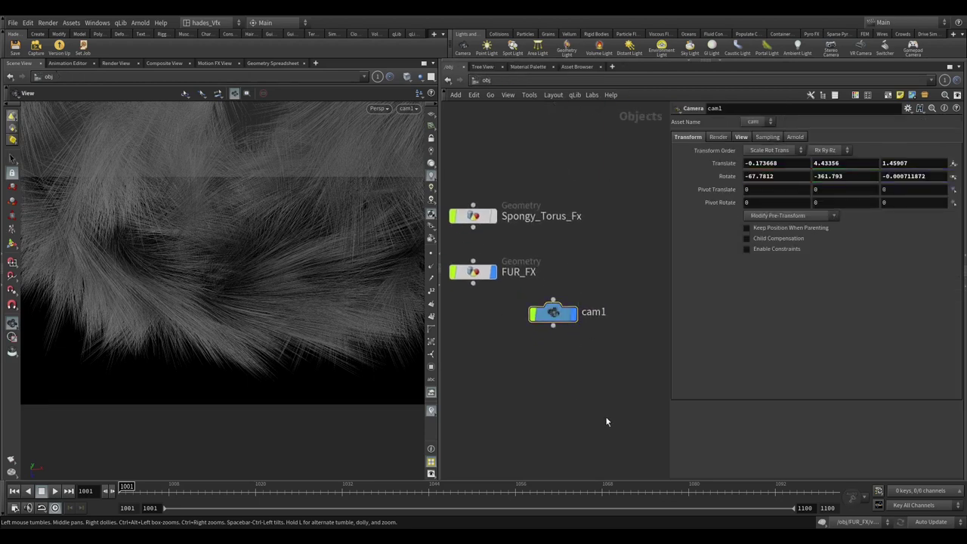
pyautogui.hotkey('ctrl', 'v')
pyautogui.click(548, 382)
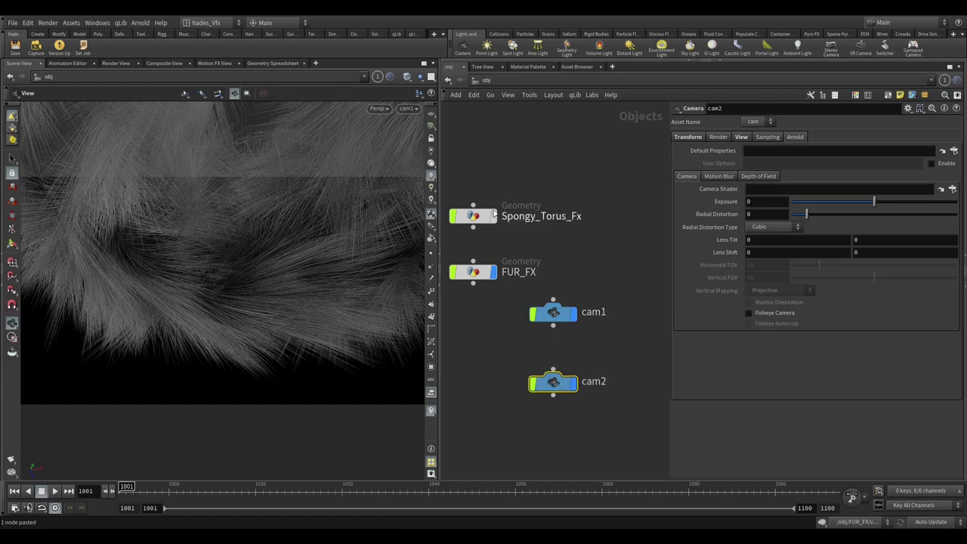
pyautogui.click(408, 108)
pyautogui.click(420, 164)
# - Scrub the timeline through frames 1057, 1100 and 1075, then bring up the flipbook options
pyautogui.moveTo(151, 487); pyautogui.dragTo(523, 487)
pyautogui.moveTo(657, 492); pyautogui.dragTo(832, 488)
pyautogui.moveTo(582, 324); pyautogui.dragTo(615, 250, button='middle')
pyautogui.click(142, 488)
pyautogui.moveTo(288, 484); pyautogui.dragTo(746, 486)
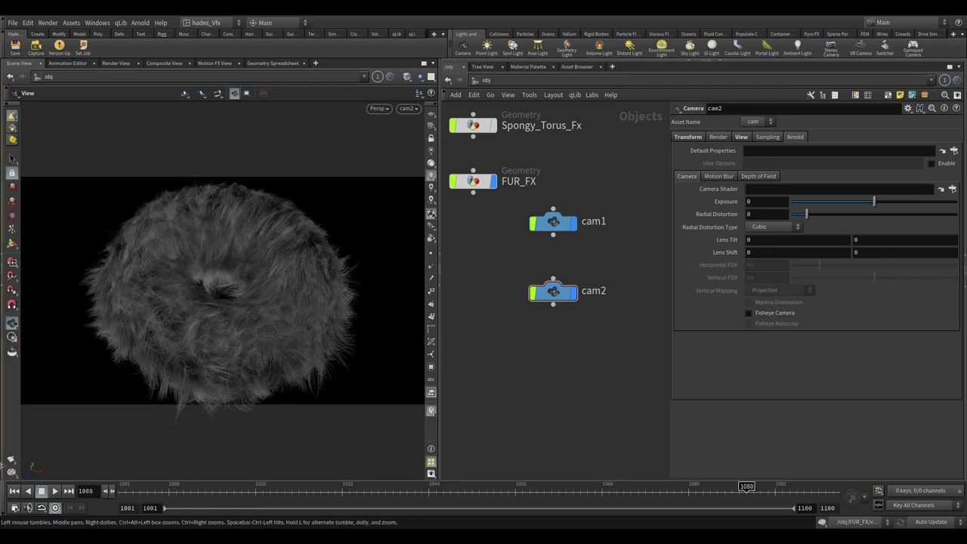
pyautogui.keyDown('shift'); pyautogui.click(11, 463); pyautogui.keyUp('shift')
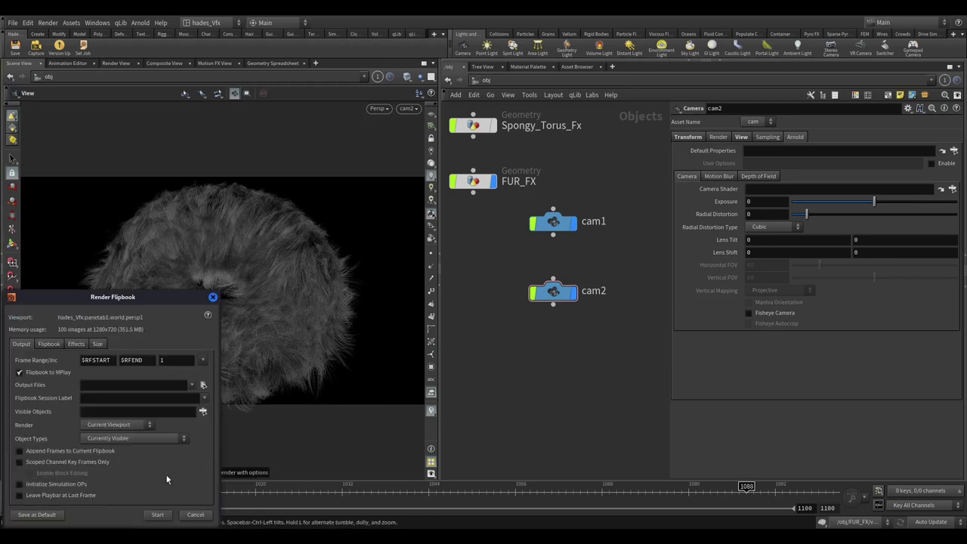
# - Render the cam2 flipbook from frame 1001 and play back the fur animation
pyautogui.click(157, 515)
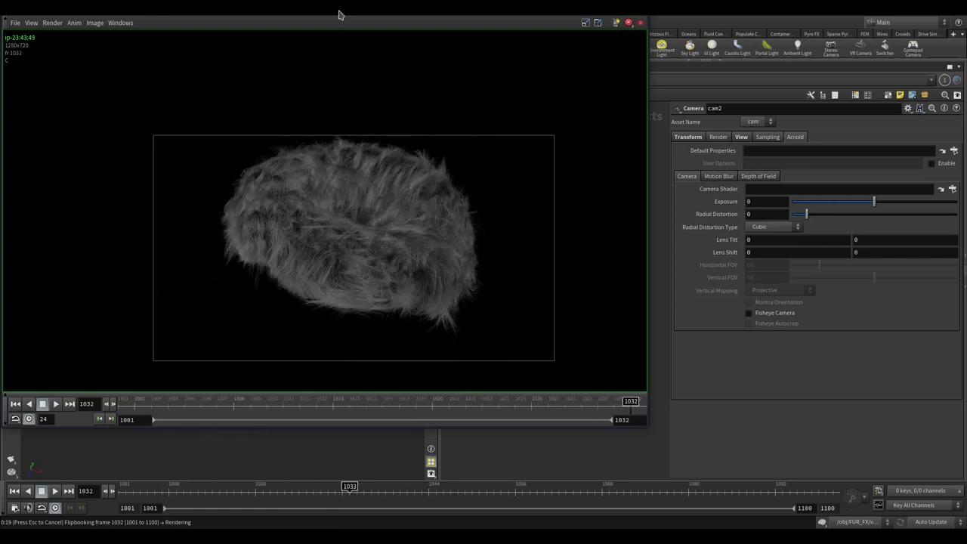
pyautogui.moveTo(338, 14); pyautogui.dragTo(362, 13)
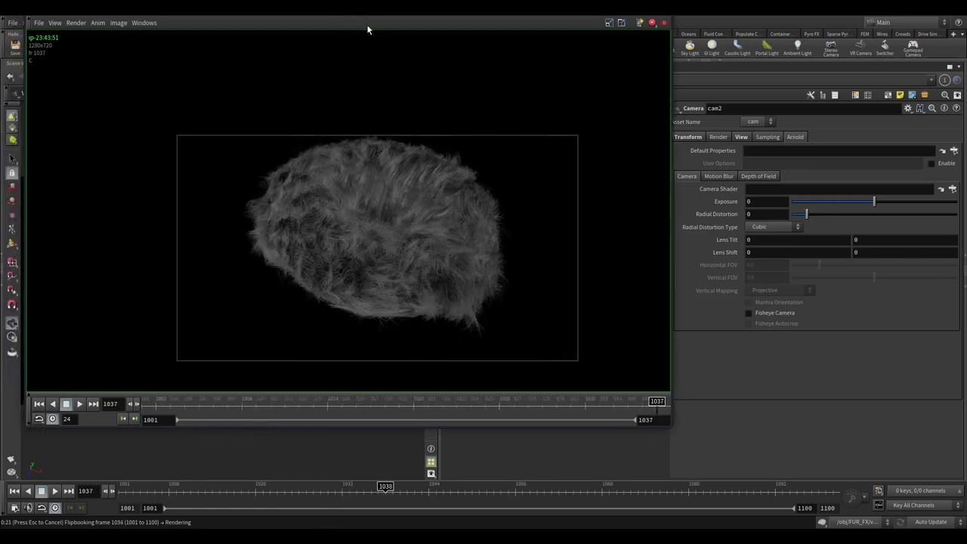
pyautogui.scroll(5, 337, 268)
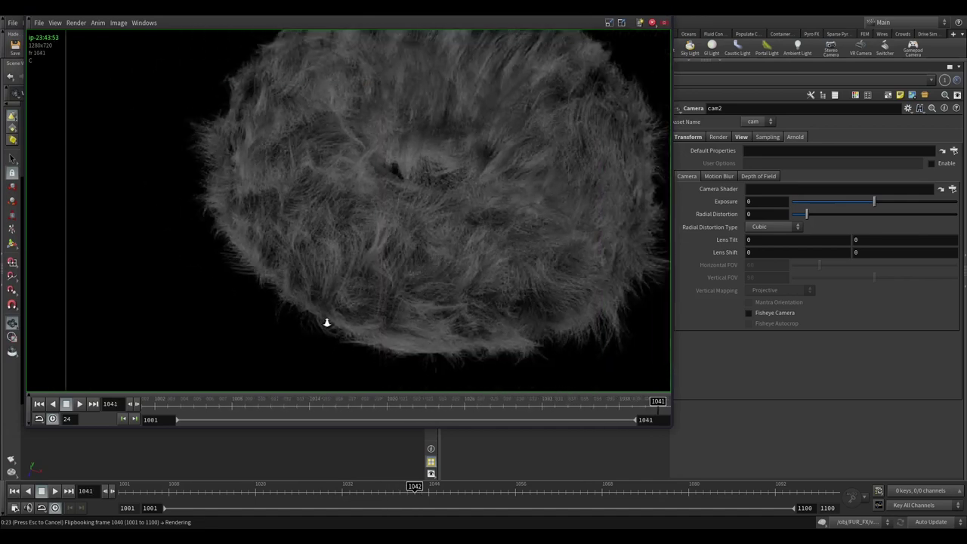
pyautogui.scroll(-5, 327, 323)
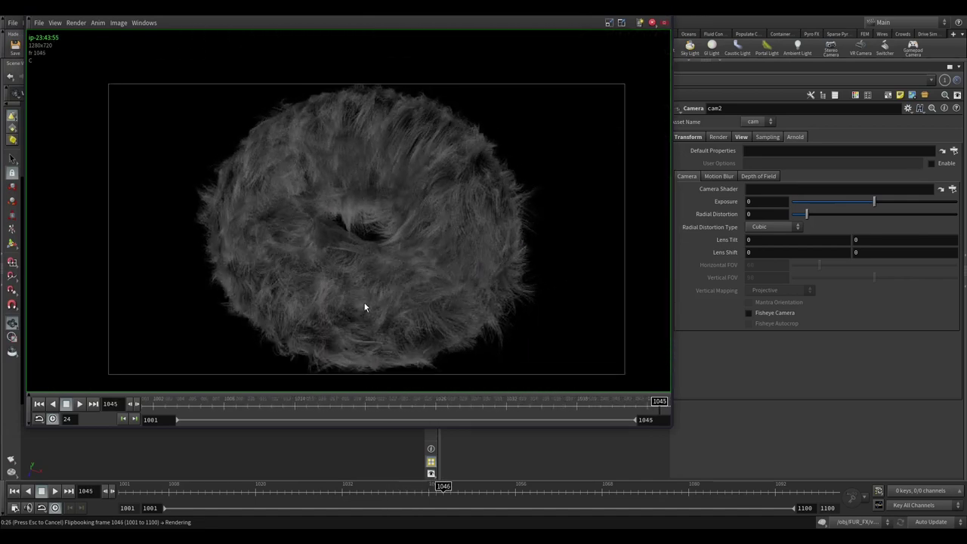
pyautogui.click(81, 405)
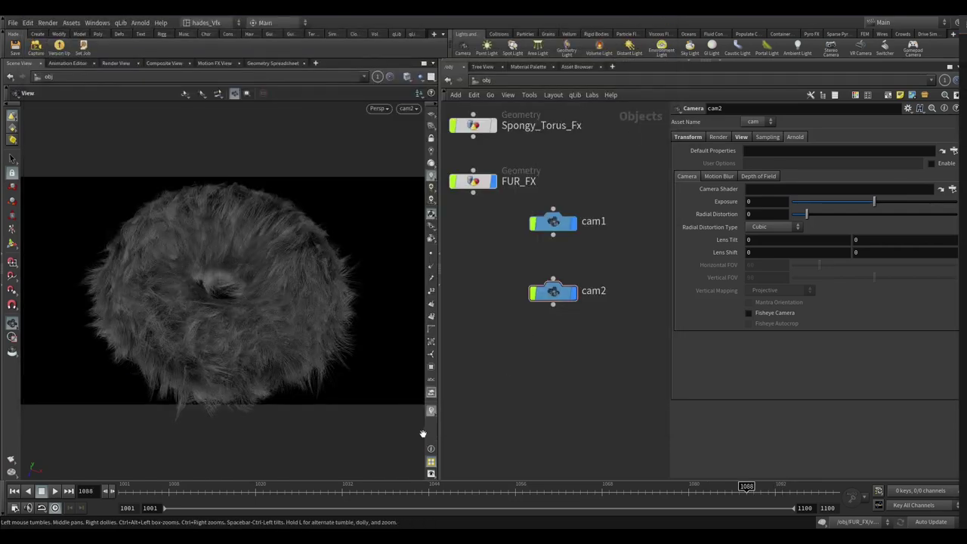
# - Inside FUR_FX, inspect the hairgen2 settings and scrub the animation to frame 1028
pyautogui.doubleClick(490, 276)
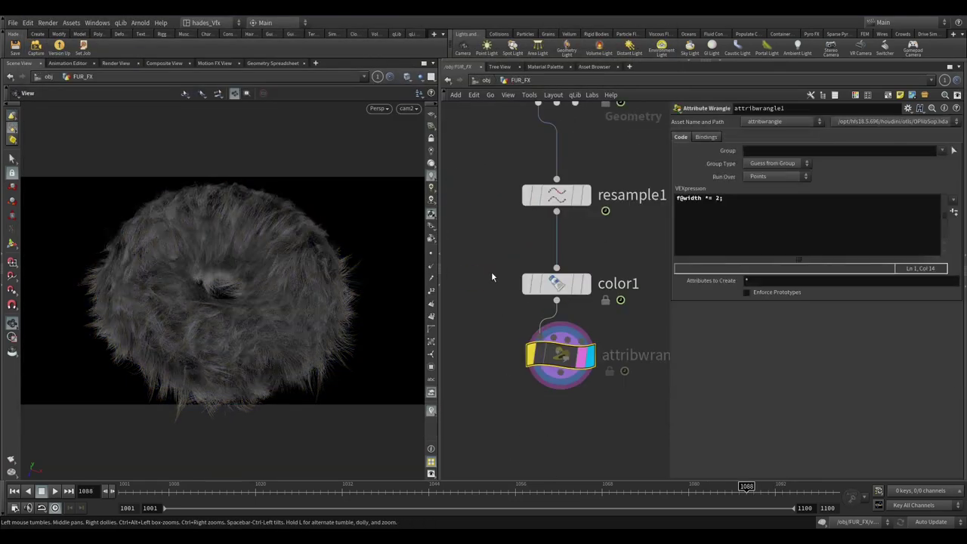
pyautogui.scroll(-4, 496, 313)
pyautogui.click(535, 244)
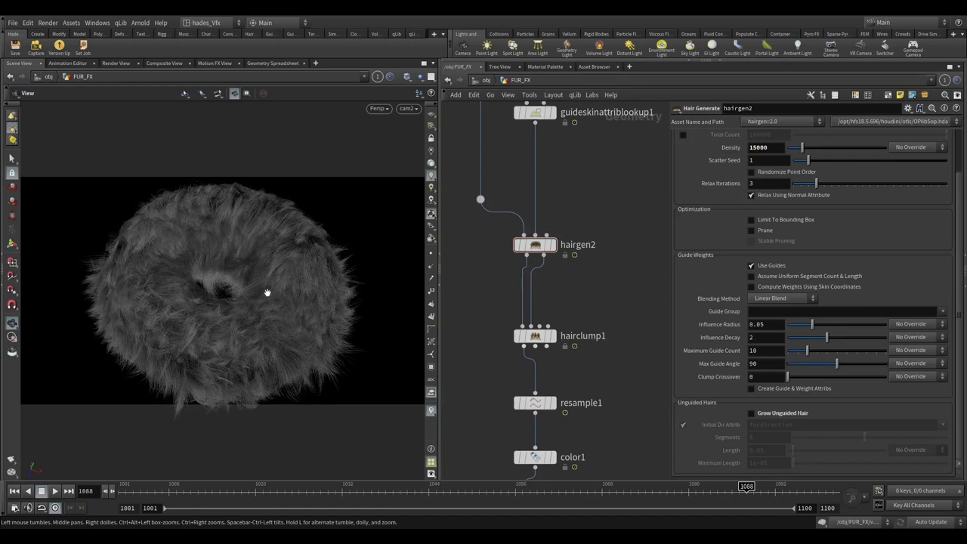
pyautogui.moveTo(292, 490); pyautogui.dragTo(780, 489)
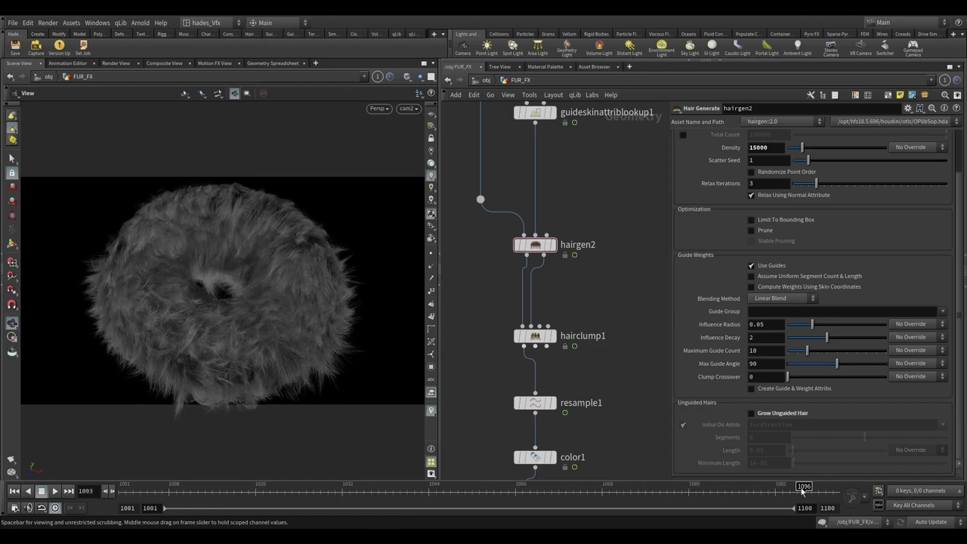
pyautogui.click(486, 491)
pyautogui.moveTo(310, 492); pyautogui.dragTo(305, 484)
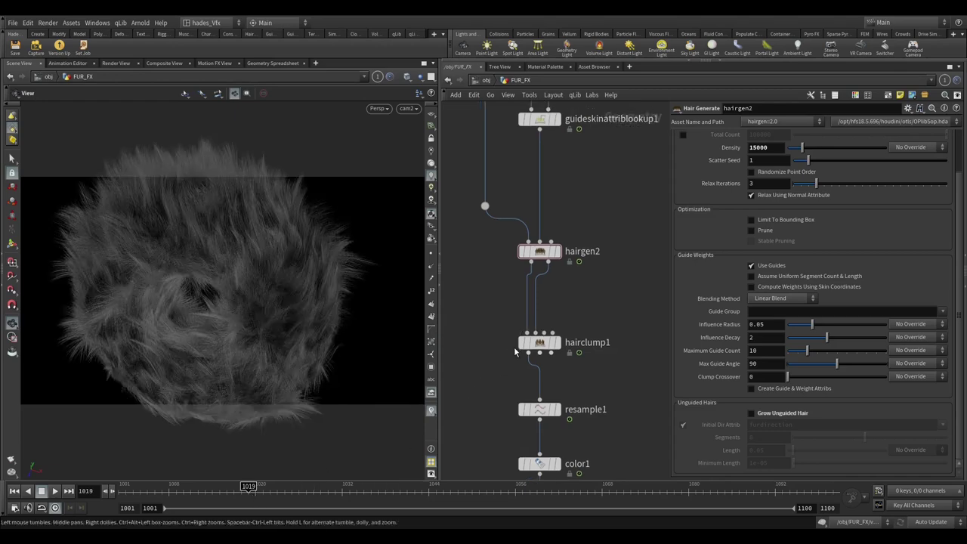
# - Bypass hairclump1 at frame 1090 to view unclumped fur, then re-enable clumping
pyautogui.click(522, 343)
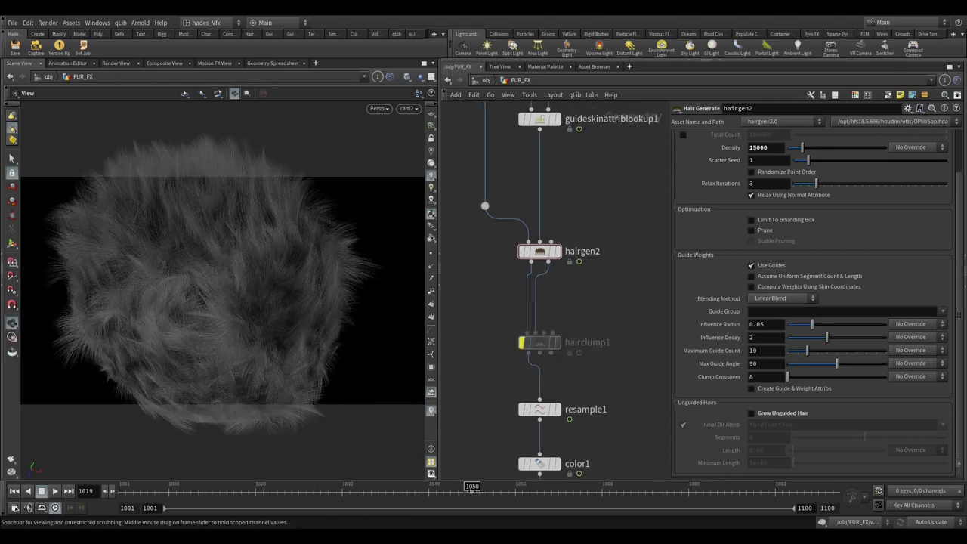
pyautogui.moveTo(684, 495); pyautogui.dragTo(762, 487)
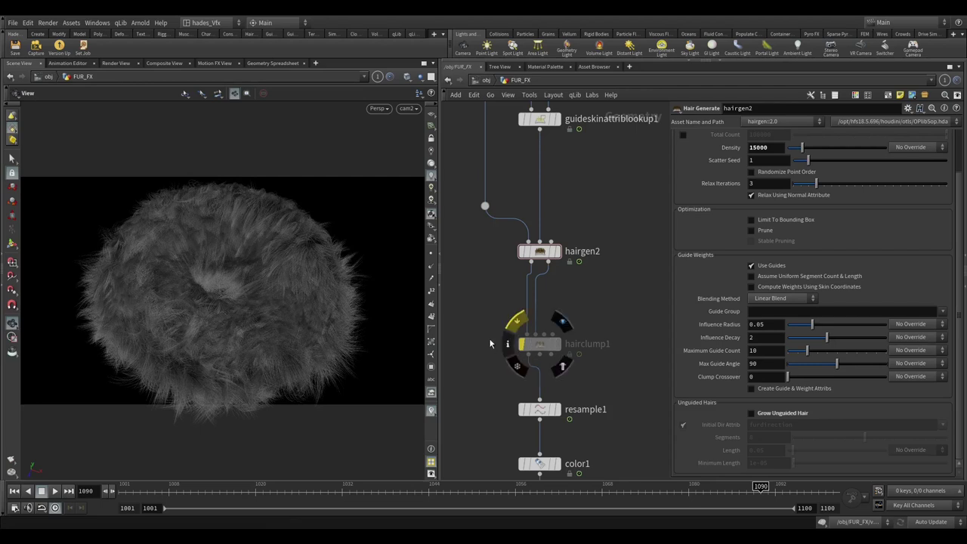
pyautogui.click(512, 331)
pyautogui.scroll(-5, 483, 302)
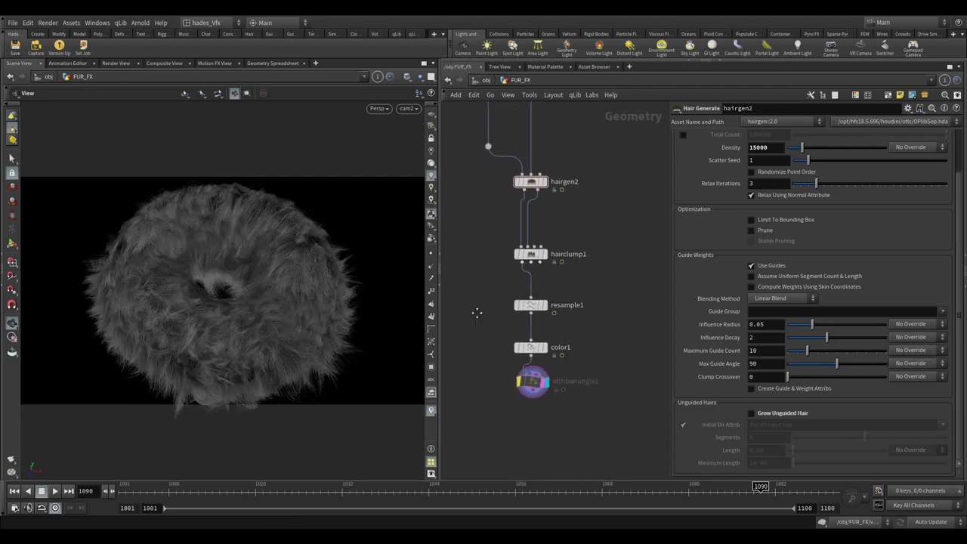
pyautogui.moveTo(478, 315); pyautogui.dragTo(603, 396)
# - Go up to /obj, switch to the empty /mat network, and bring up the node list
pyautogui.press('u')
pyautogui.click(483, 131)
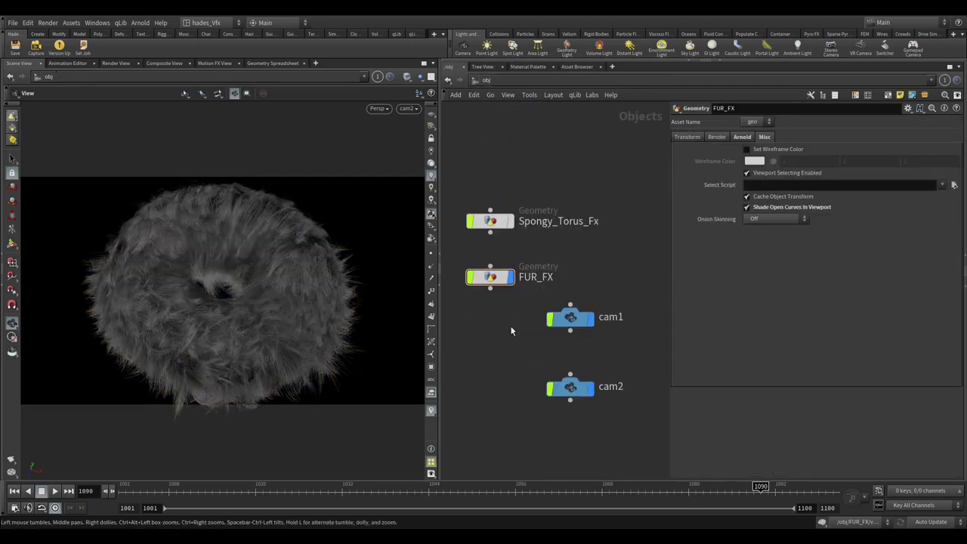
pyautogui.scroll(-5, 521, 359)
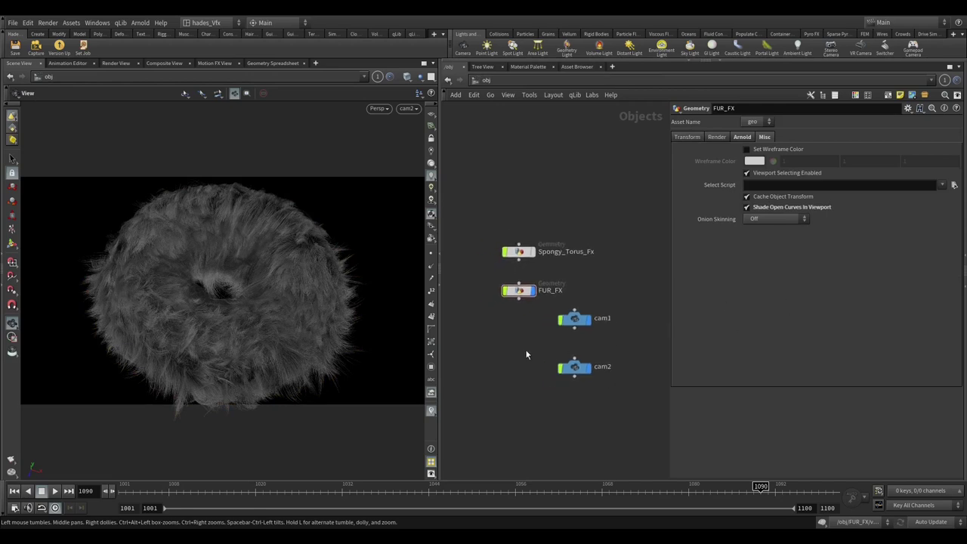
pyautogui.click(486, 81)
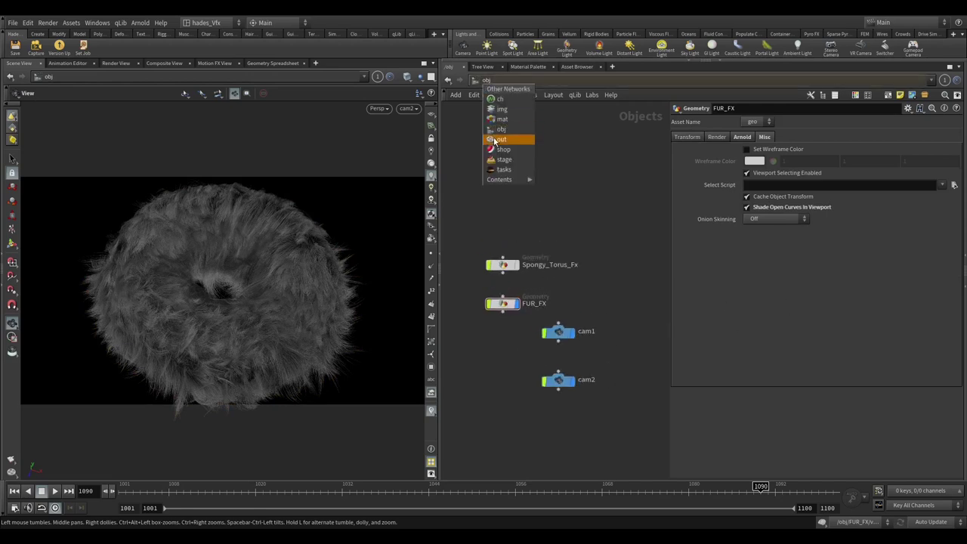
pyautogui.click(499, 120)
pyautogui.press('Tab')
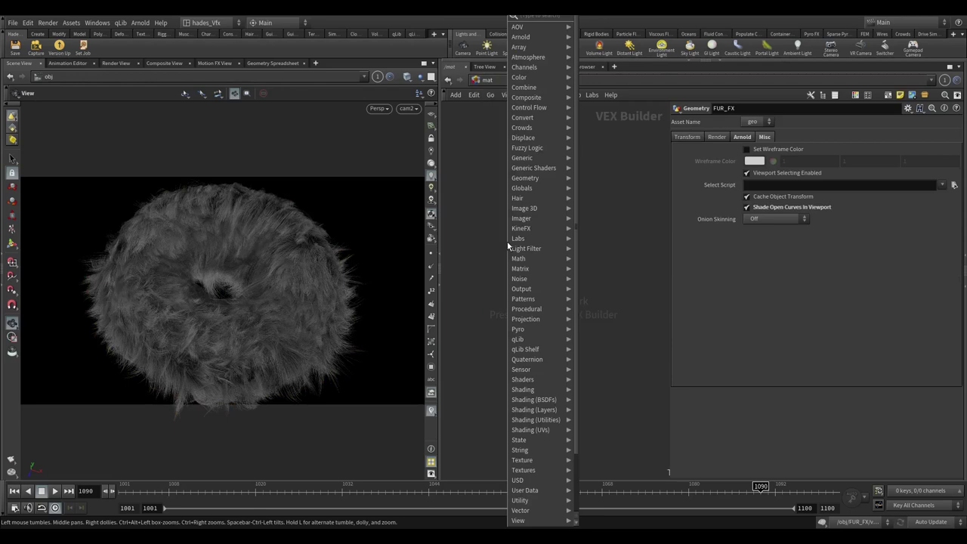
# - Create a Hair Shader node, hairshader1, in /mat and copy it
pyautogui.write('h')
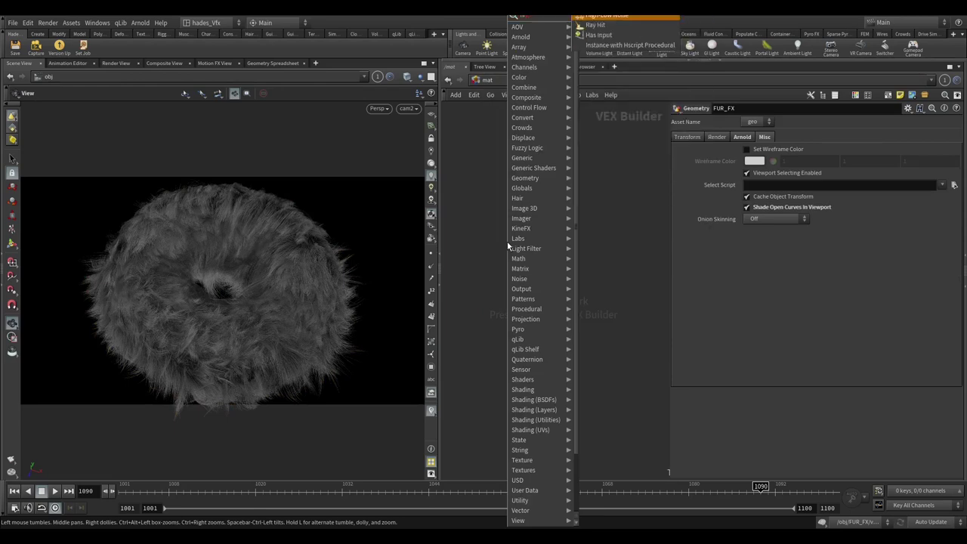
pyautogui.write('air')
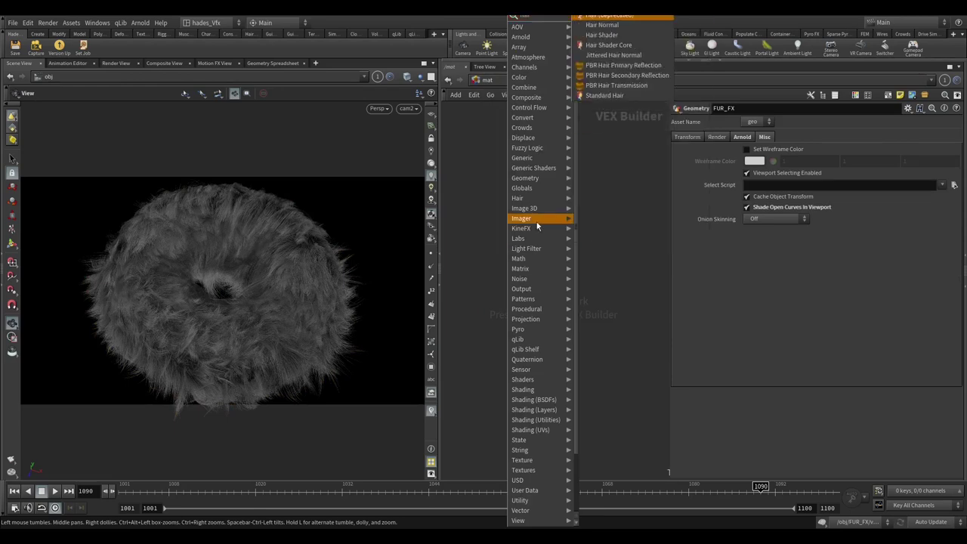
pyautogui.click(604, 35)
pyautogui.click(559, 261)
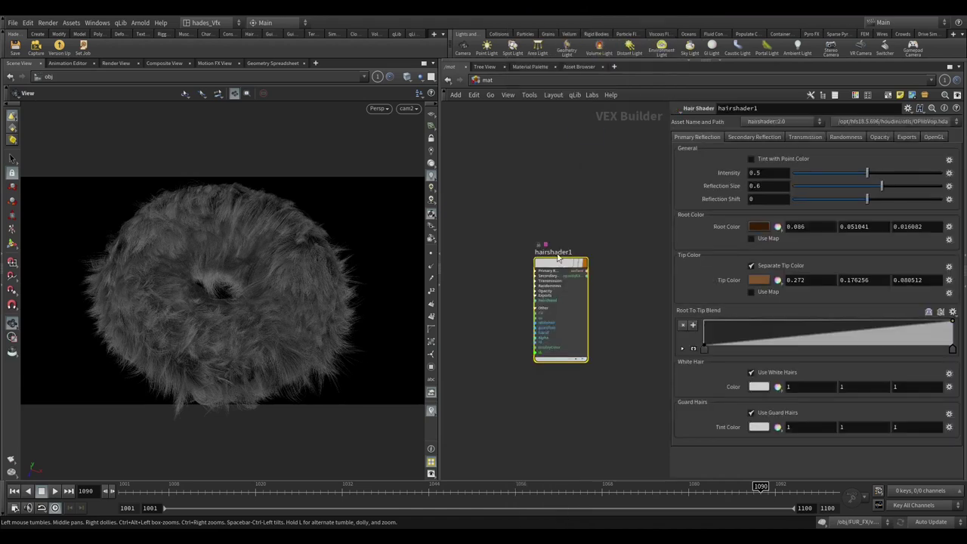
pyautogui.press('h')
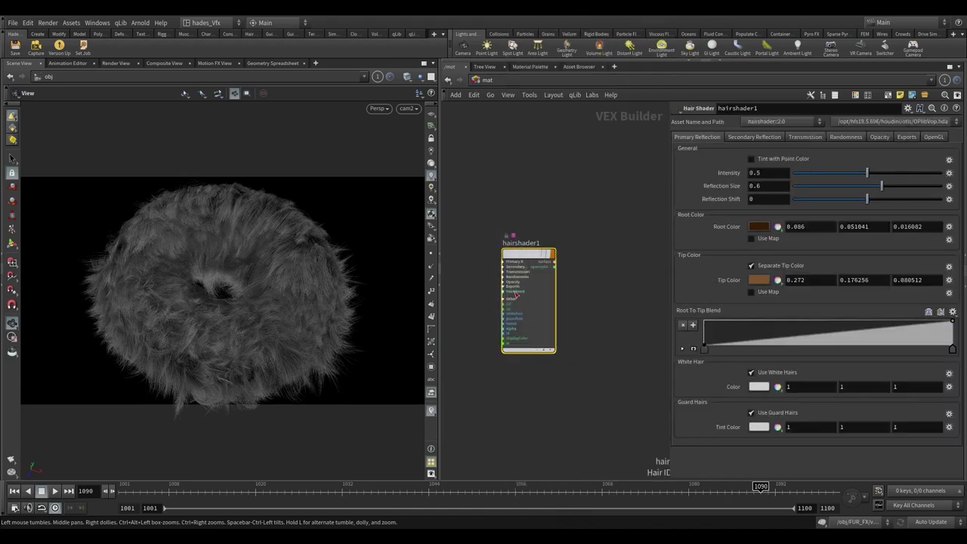
pyautogui.hotkey('ctrl', 'c')
# - Set FUR_FX's Render Material to /mat/hairshader1
pyautogui.click(484, 82)
pyautogui.click(490, 130)
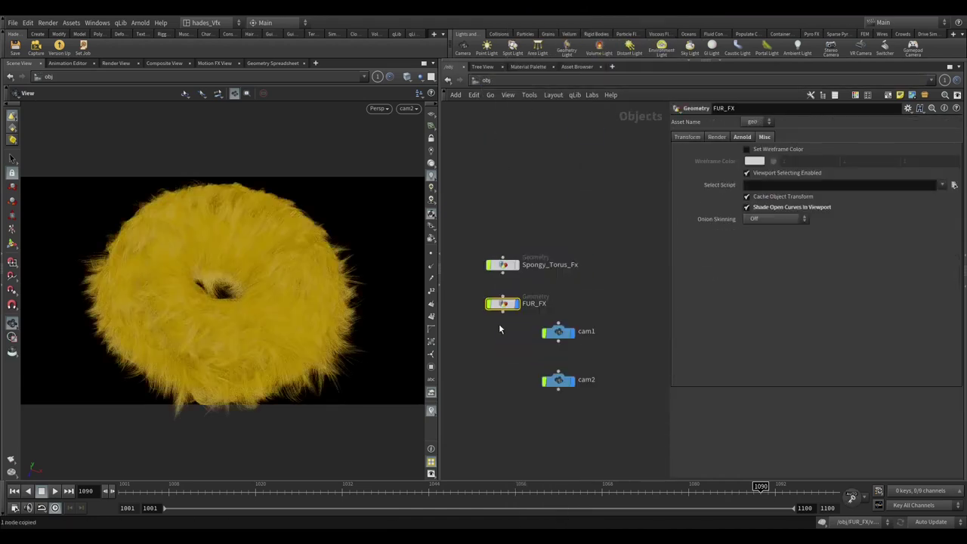
pyautogui.click(716, 137)
pyautogui.click(771, 151)
pyautogui.hotkey('ctrl', 'v')
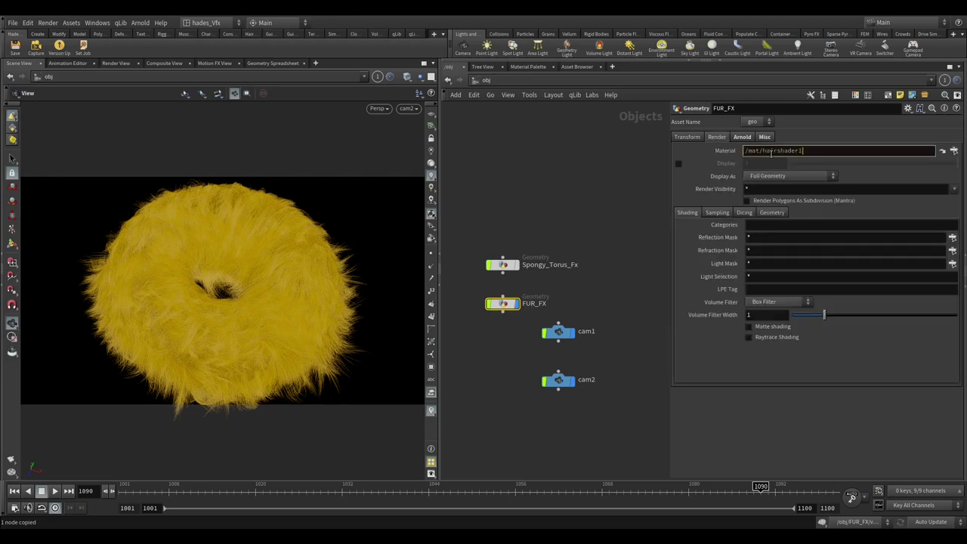
pyautogui.press('Return')
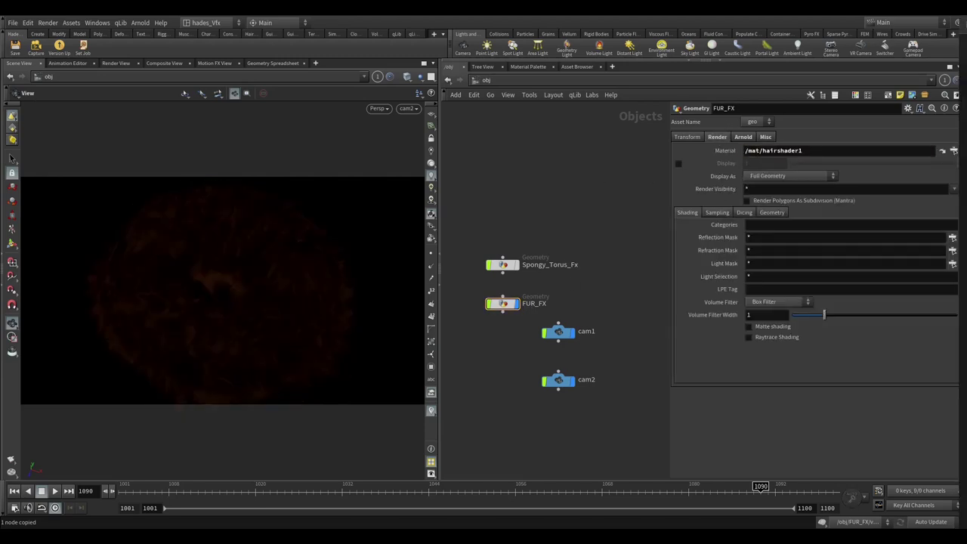
pyautogui.scroll(1, 502, 306)
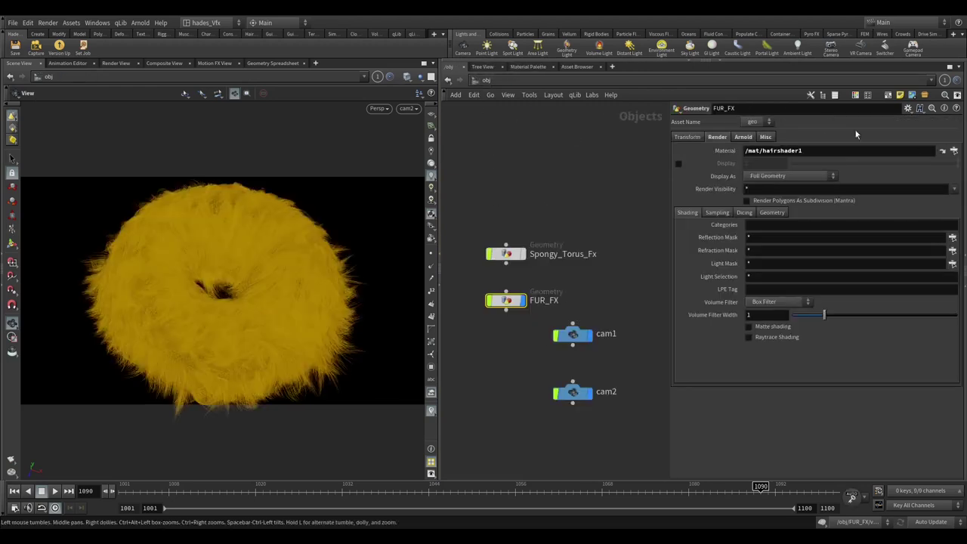
# - On hairshader1, turn off Separate Tip Color and Use White Hairs
pyautogui.click(941, 152)
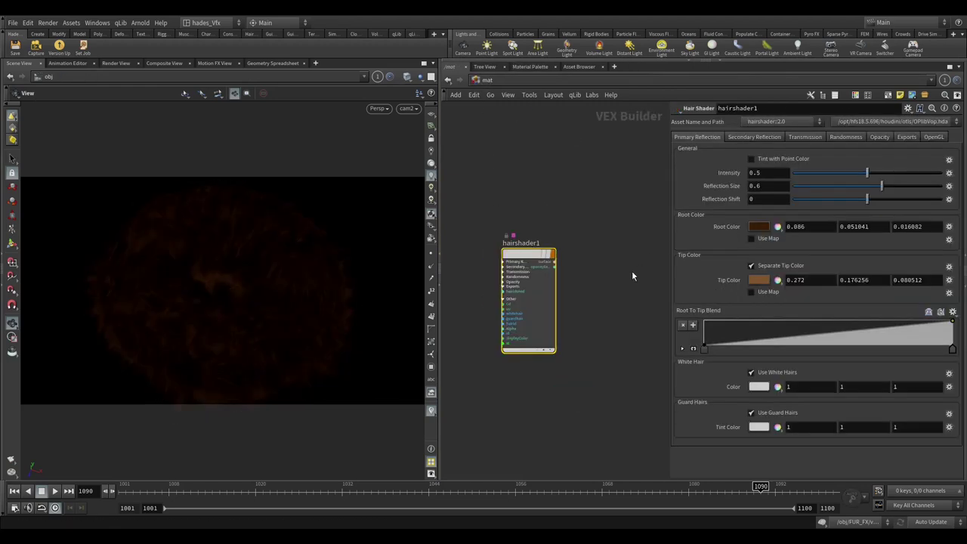
pyautogui.click(758, 229)
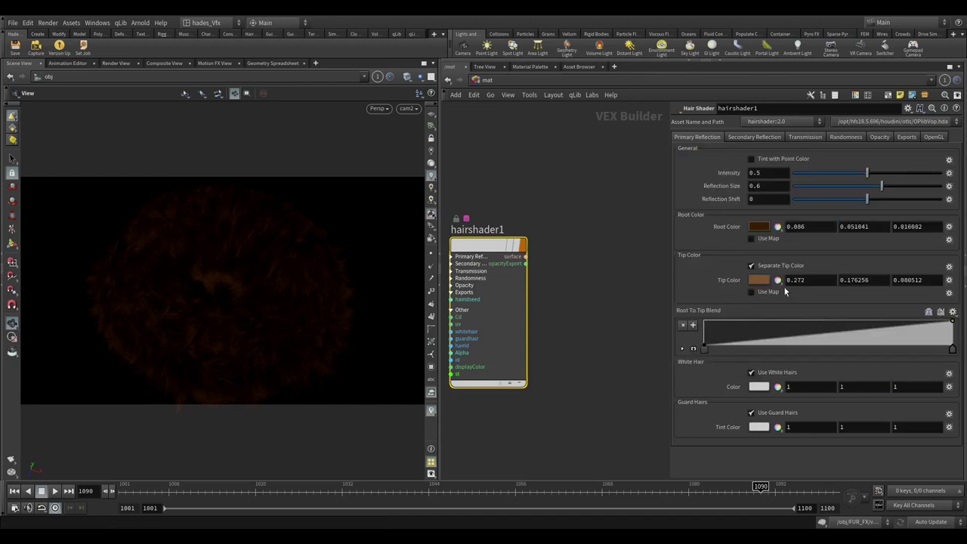
pyautogui.click(752, 266)
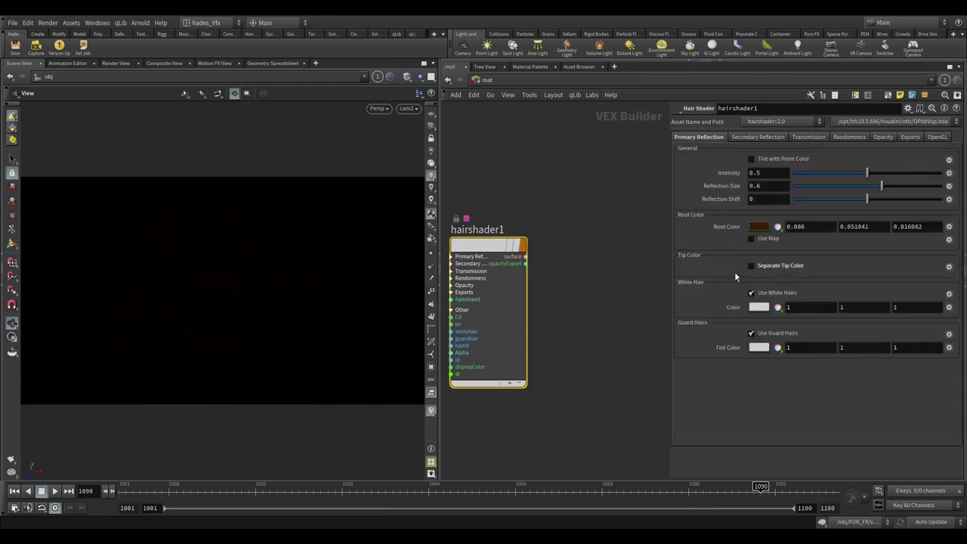
pyautogui.click(765, 293)
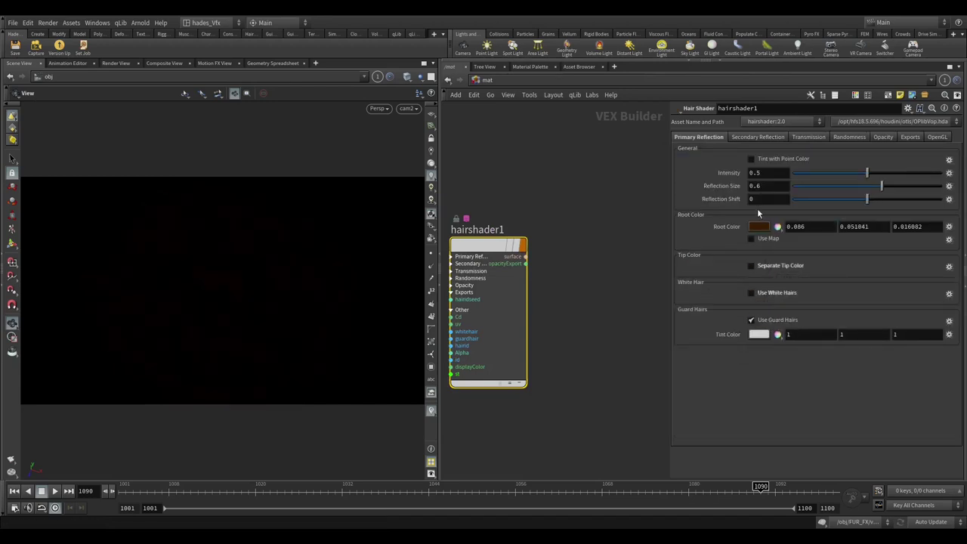
pyautogui.click(755, 139)
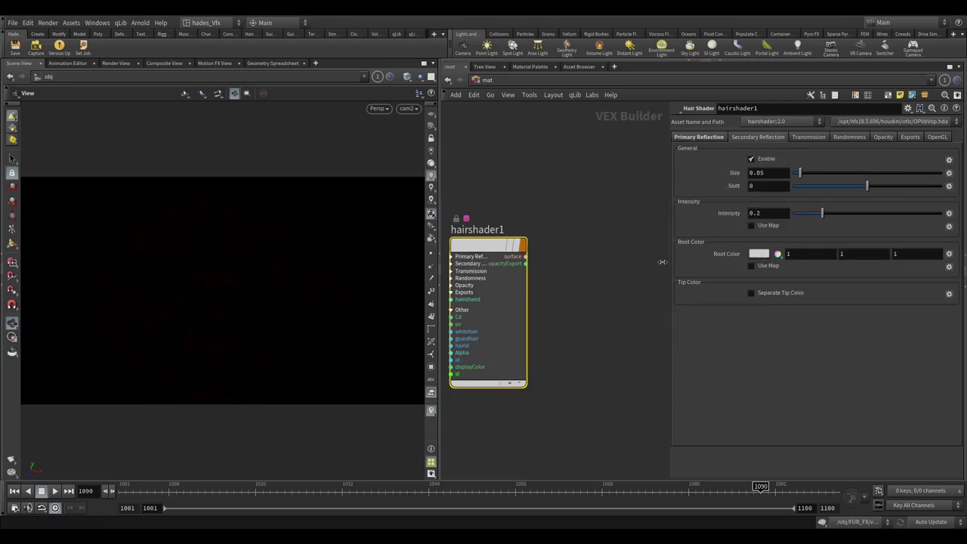
# - Start a Mantra render in the Render View, then return to the obj network
pyautogui.click(117, 64)
pyautogui.click(36, 77)
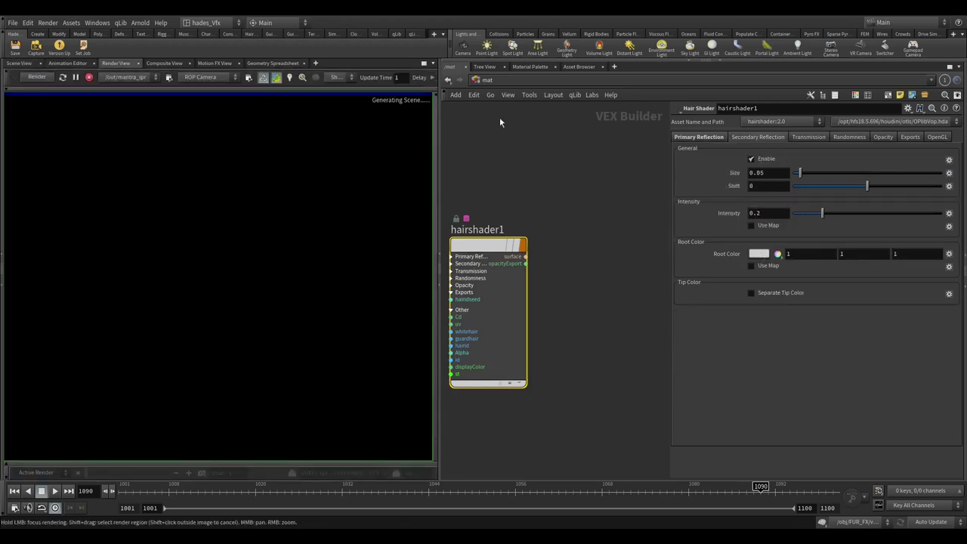
pyautogui.click(483, 81)
pyautogui.click(502, 151)
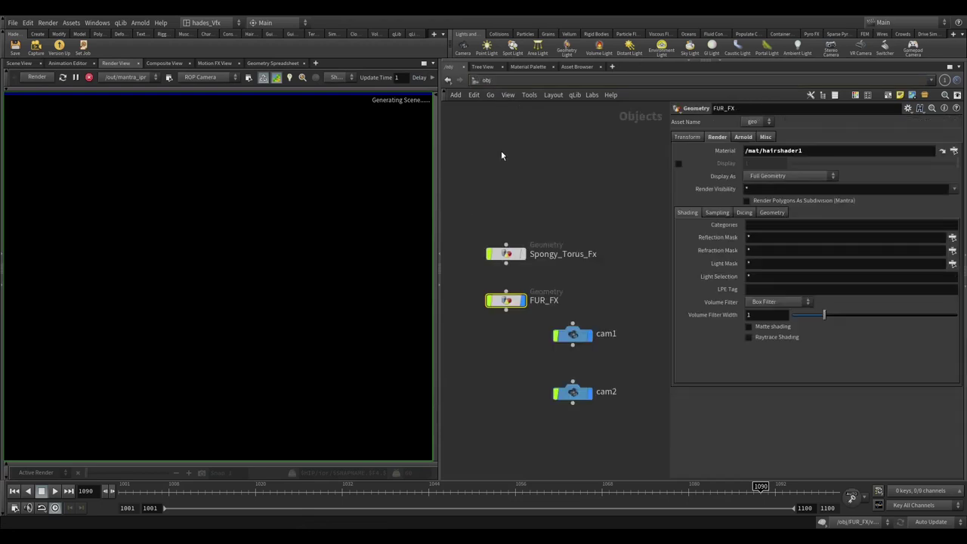
# - Add an Environment Light, envlight1, to the scene with the env alias
pyautogui.press('Tab')
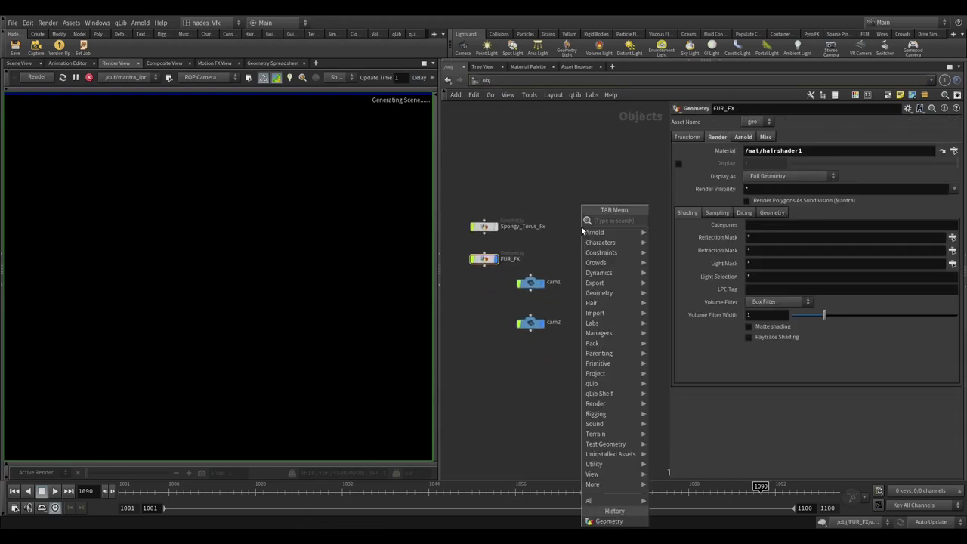
pyautogui.write('envl')
pyautogui.press('Return')
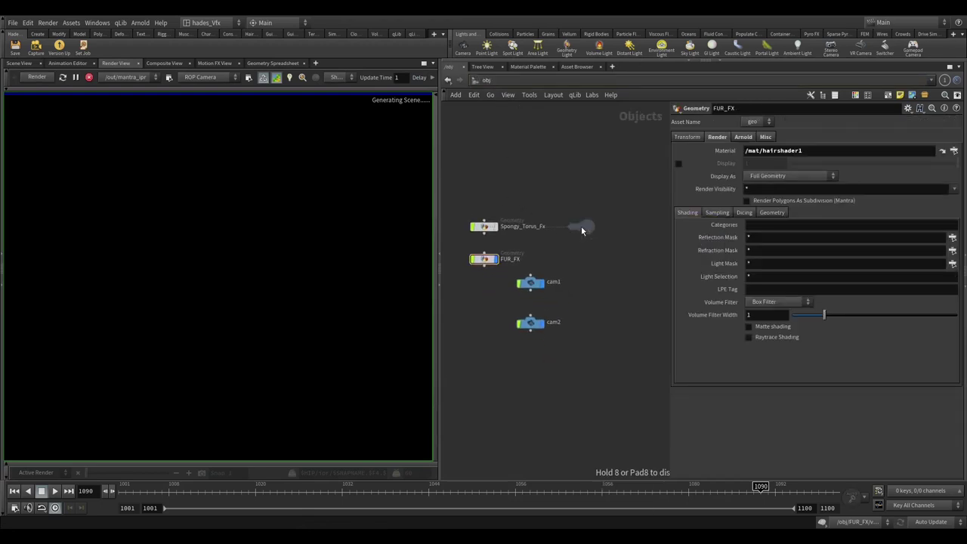
pyautogui.click(581, 226)
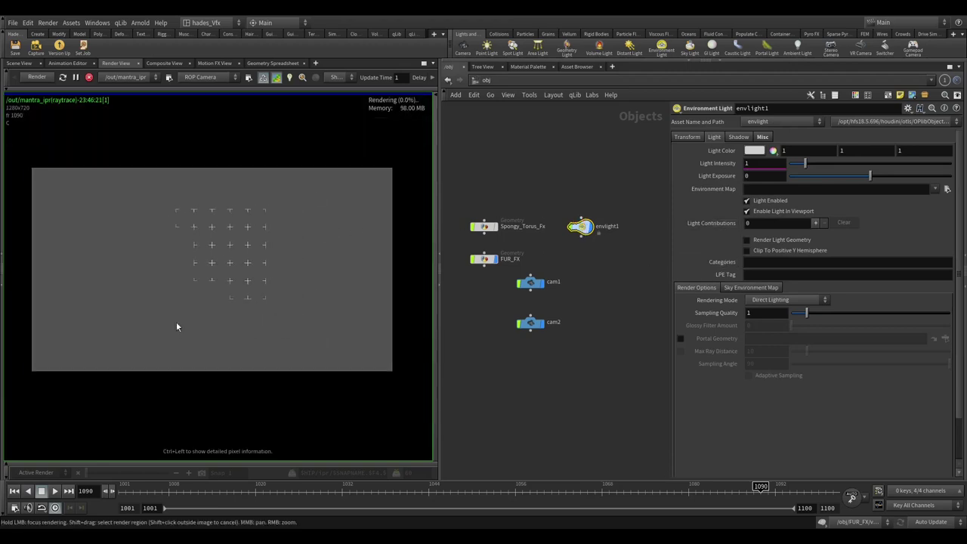
pyautogui.scroll(3, 177, 327)
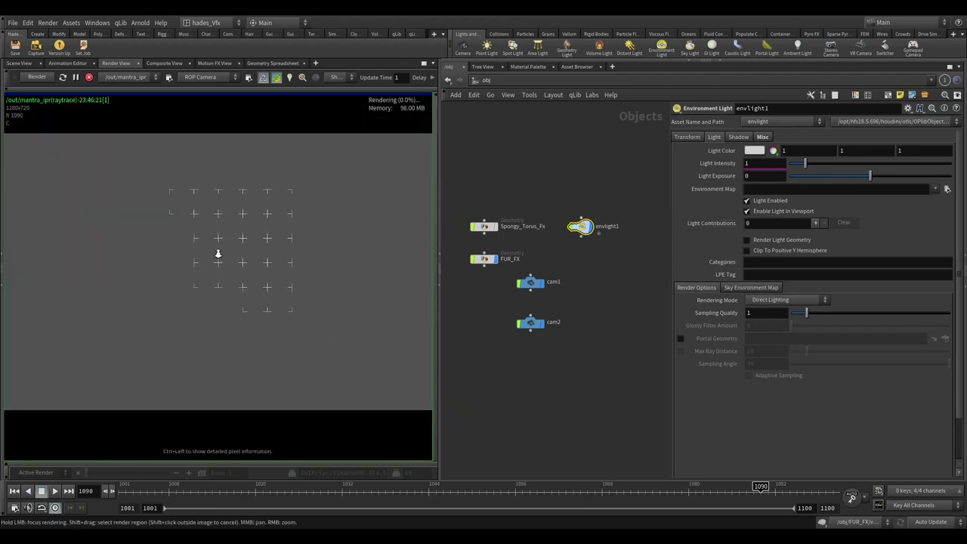
pyautogui.scroll(-3, 216, 268)
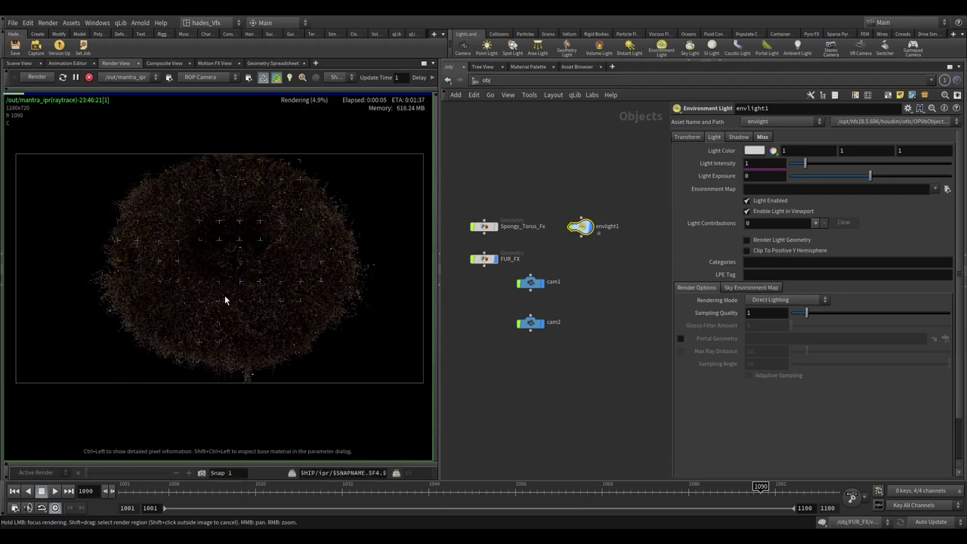
pyautogui.scroll(3, 111, 210)
pyautogui.scroll(1, 83, 185)
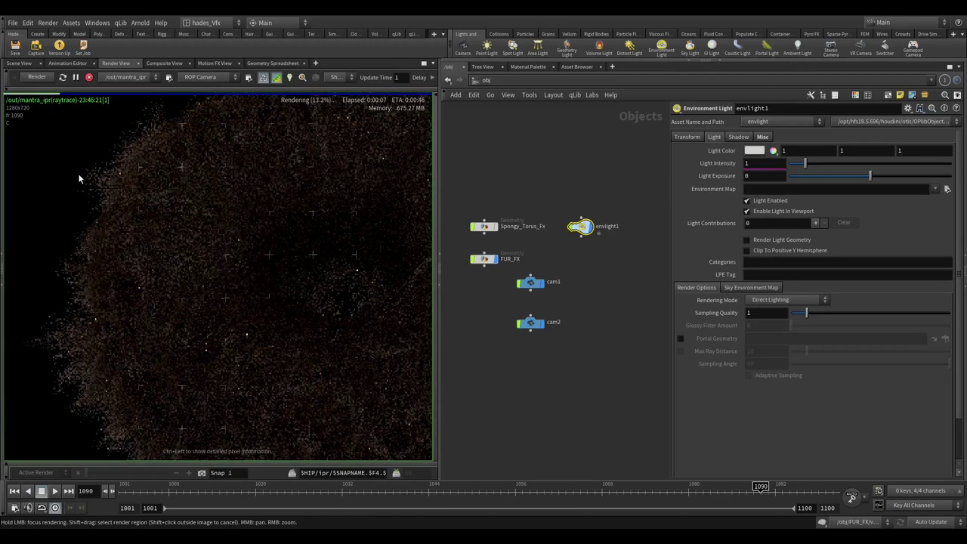
# - Restrict the IPR render to a region over the fur torus
pyautogui.moveTo(34, 142)
pyautogui.keyDown('shift'); pyautogui.mouseDown()
pyautogui.moveTo(244, 259)
pyautogui.moveTo(336, 330)
pyautogui.mouseUp(); pyautogui.keyUp('shift')
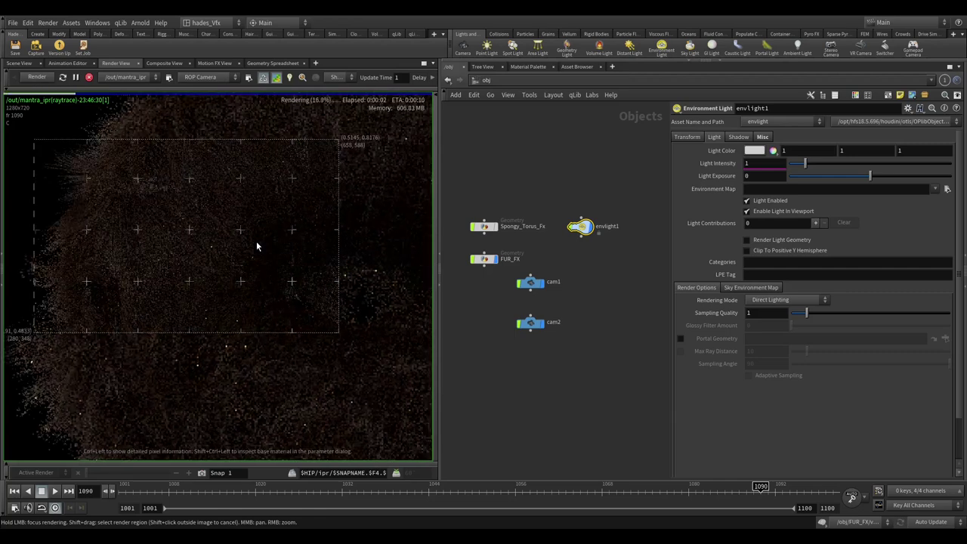
pyautogui.scroll(1, 78, 220)
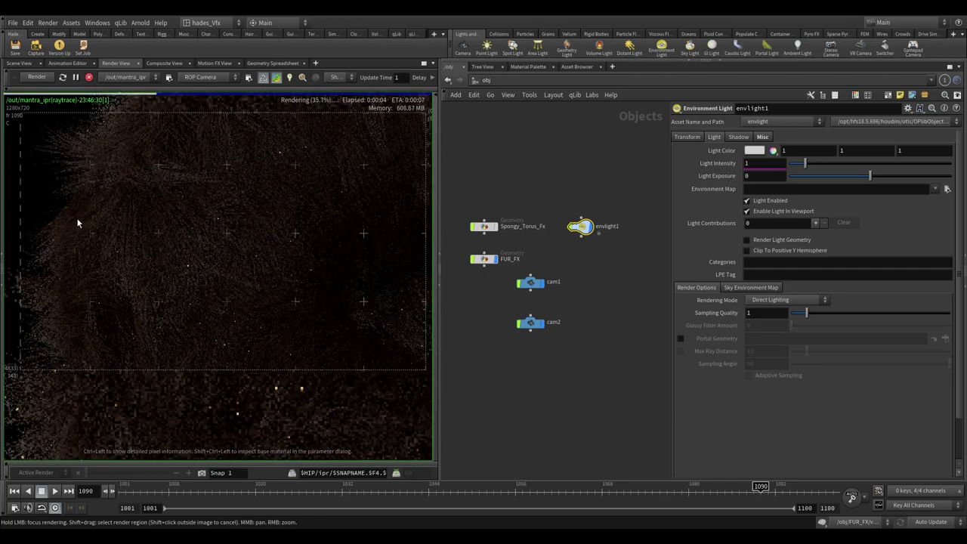
pyautogui.scroll(-1, 143, 231)
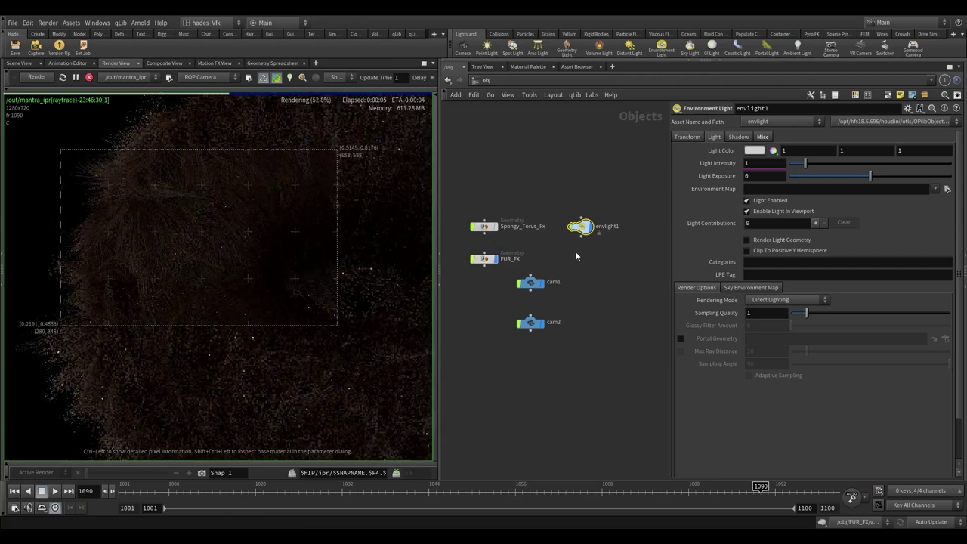
# - Load the bundled kiara_5_noon HDRI from the hdri folder as the environment map
pyautogui.click(948, 189)
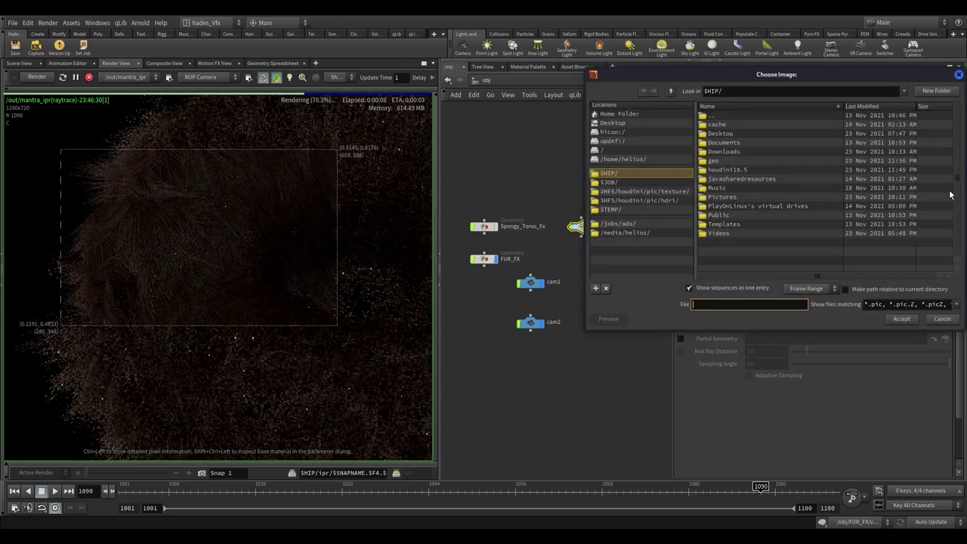
pyautogui.click(612, 133)
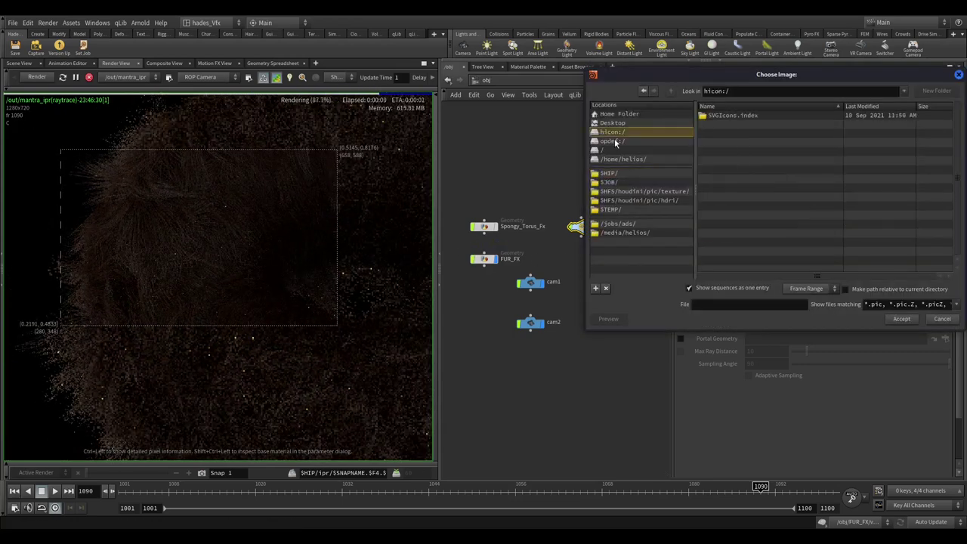
pyautogui.click(614, 141)
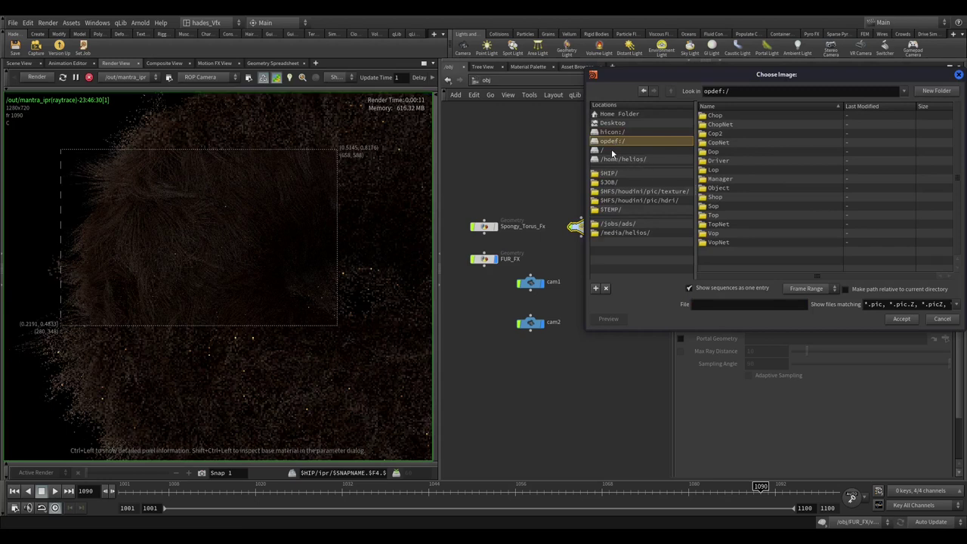
pyautogui.click(613, 122)
pyautogui.click(643, 191)
pyautogui.click(638, 200)
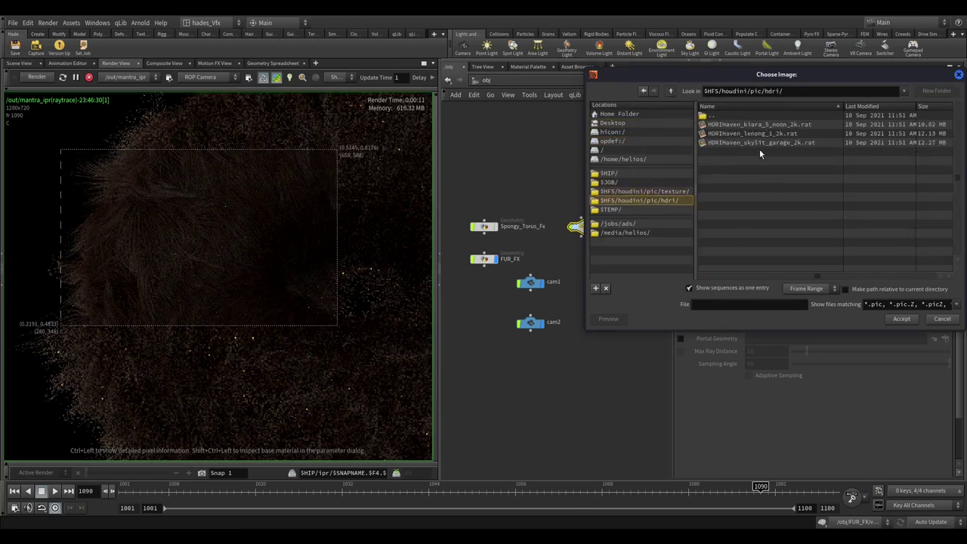
pyautogui.click(760, 125)
pyautogui.click(768, 142)
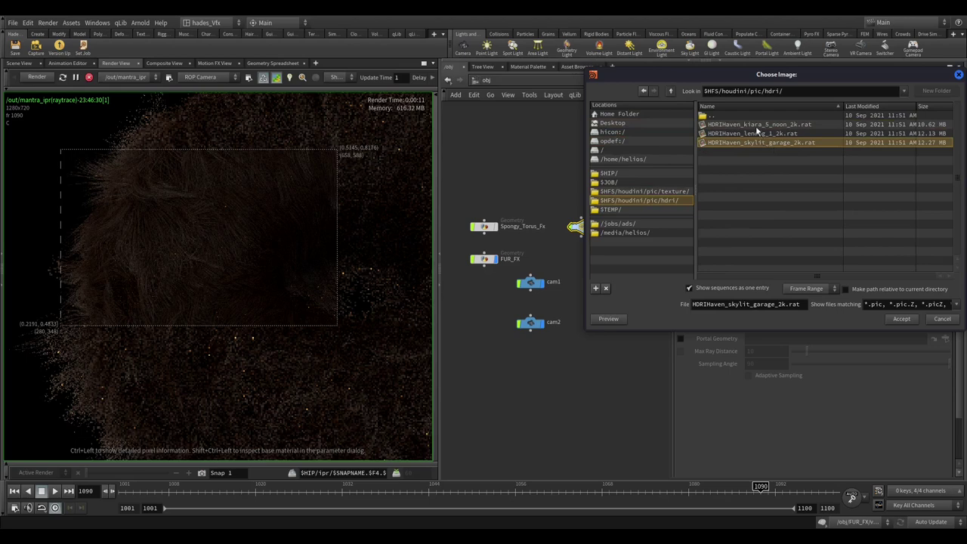
pyautogui.doubleClick(757, 126)
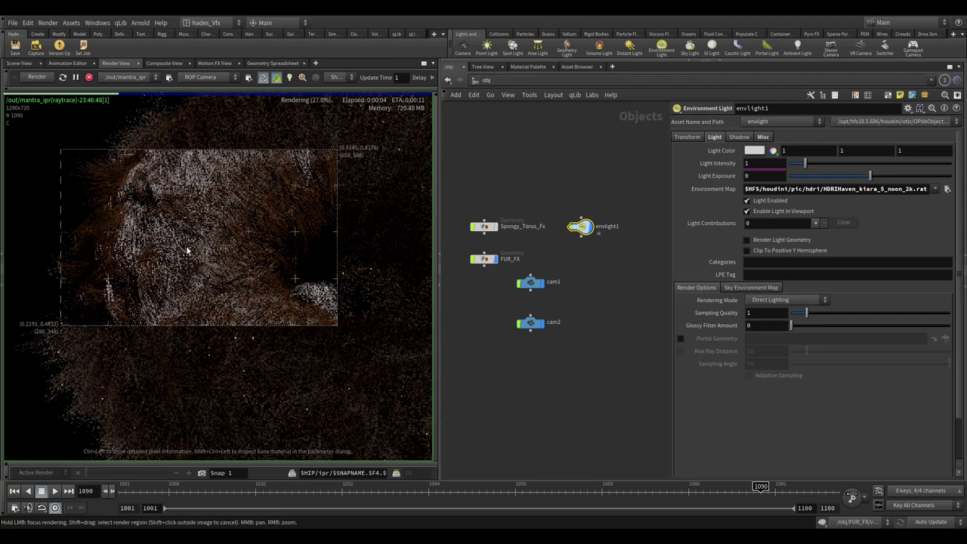
# - Redraw the render region around the whole fur torus
pyautogui.scroll(5, 201, 218)
pyautogui.scroll(-3, 236, 167)
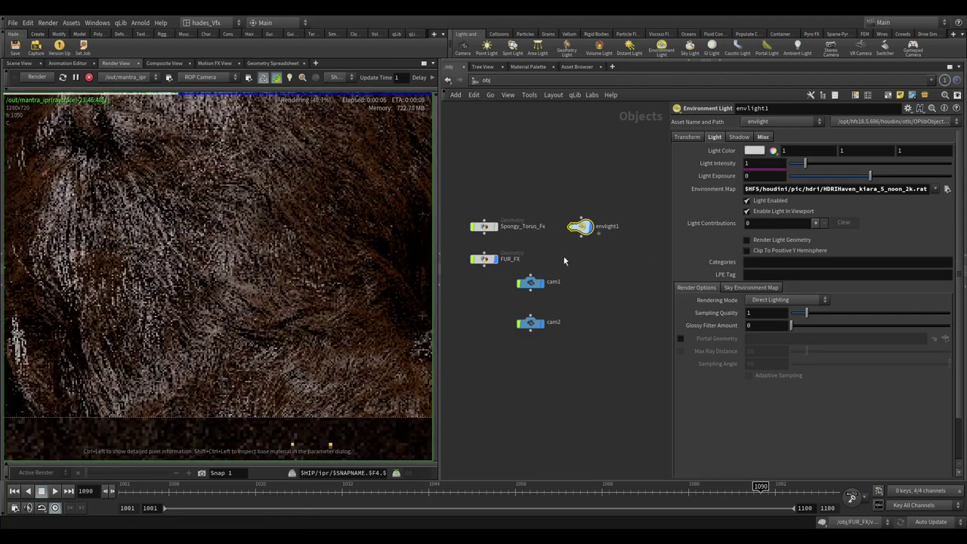
pyautogui.scroll(-2, 195, 299)
pyautogui.scroll(-1, 189, 310)
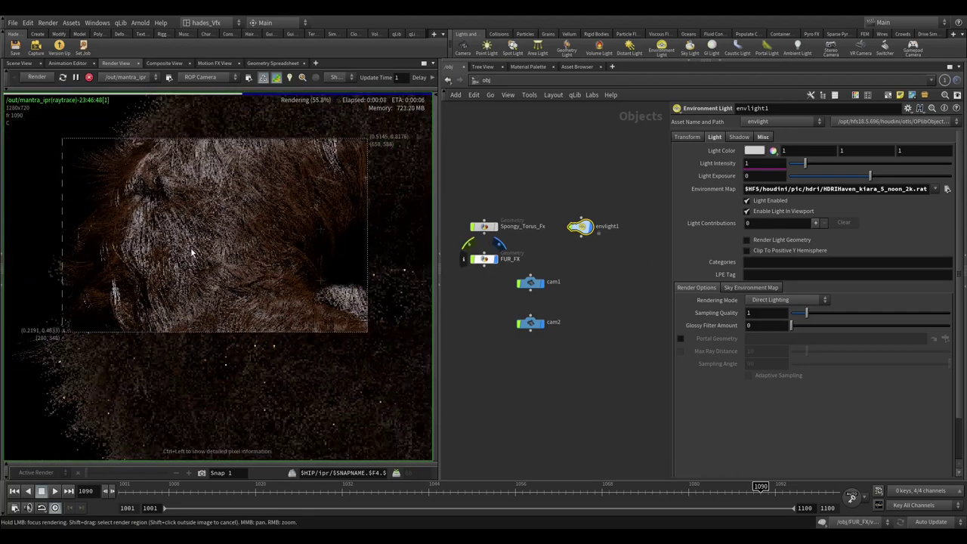
pyautogui.scroll(-3, 170, 303)
pyautogui.scroll(-1, 171, 300)
pyautogui.keyDown('shift'); pyautogui.moveTo(96, 213); pyautogui.dragTo(380, 391); pyautogui.keyUp('shift')
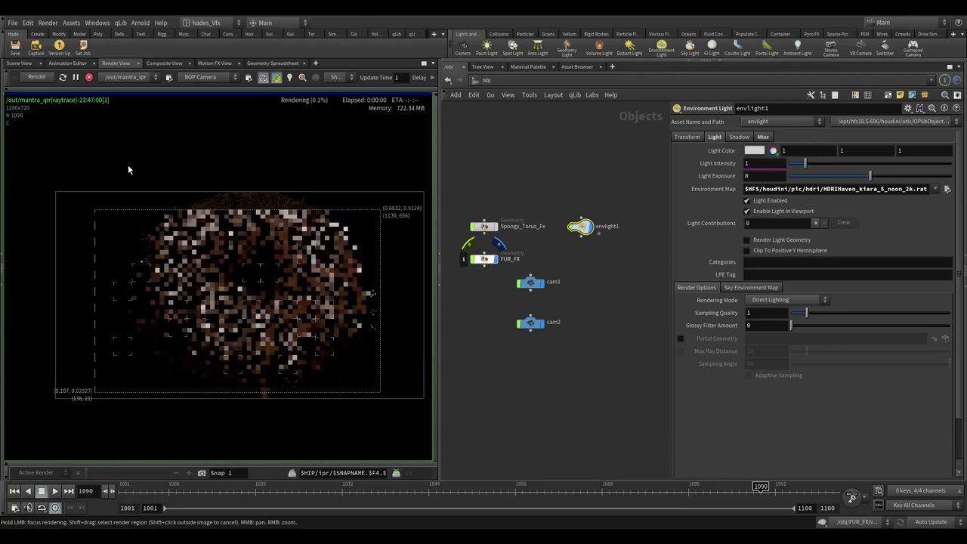
# - Shift the rendered view, then swap the environment map to HDRIHaven_skylit_garage_2k.rat
pyautogui.scroll(2, 242, 226)
pyautogui.scroll(2, 597, 235)
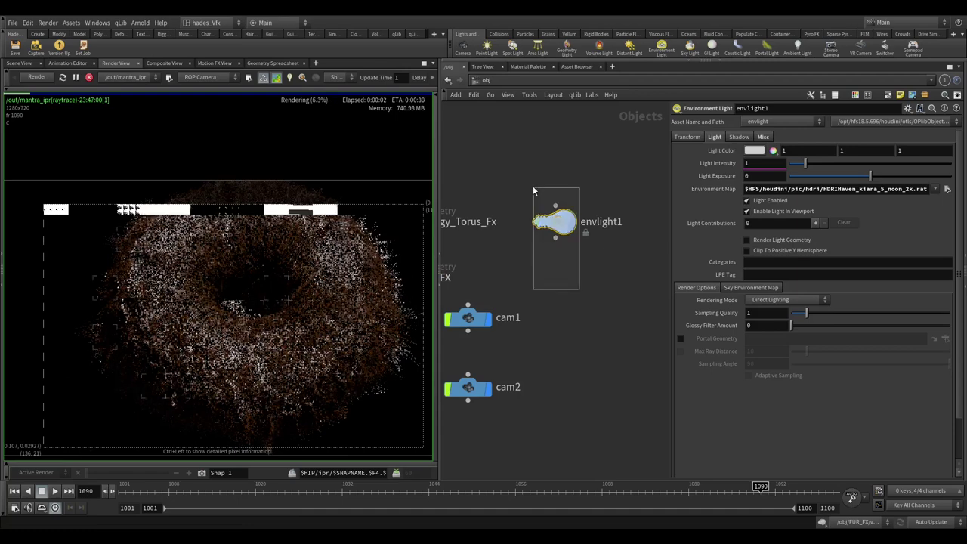
pyautogui.scroll(2, 346, 202)
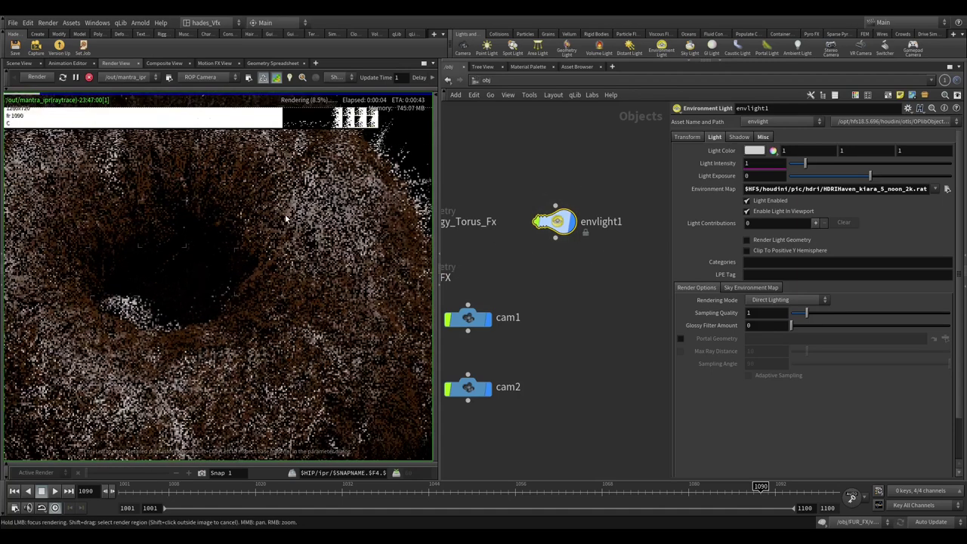
pyautogui.moveTo(282, 214); pyautogui.dragTo(350, 247, button='middle')
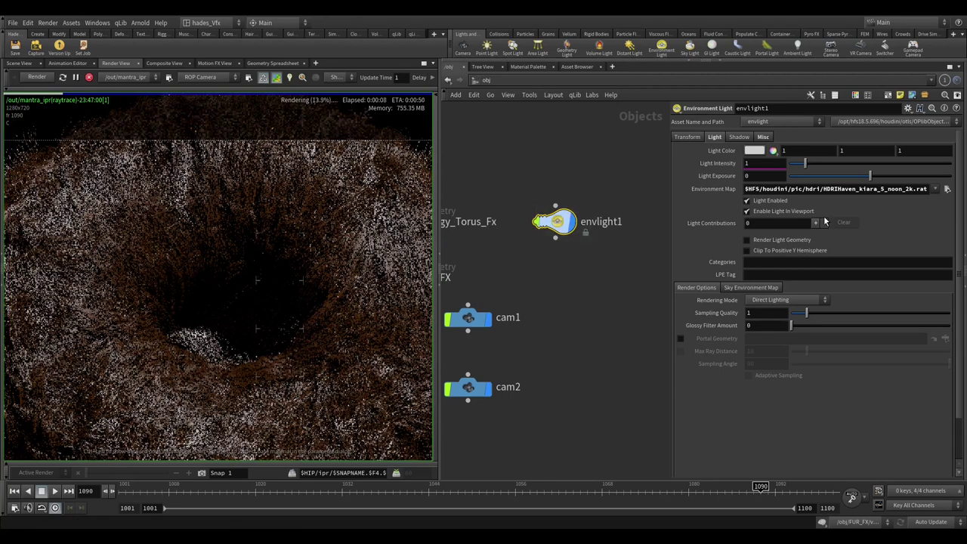
pyautogui.click(947, 189)
pyautogui.doubleClick(752, 150)
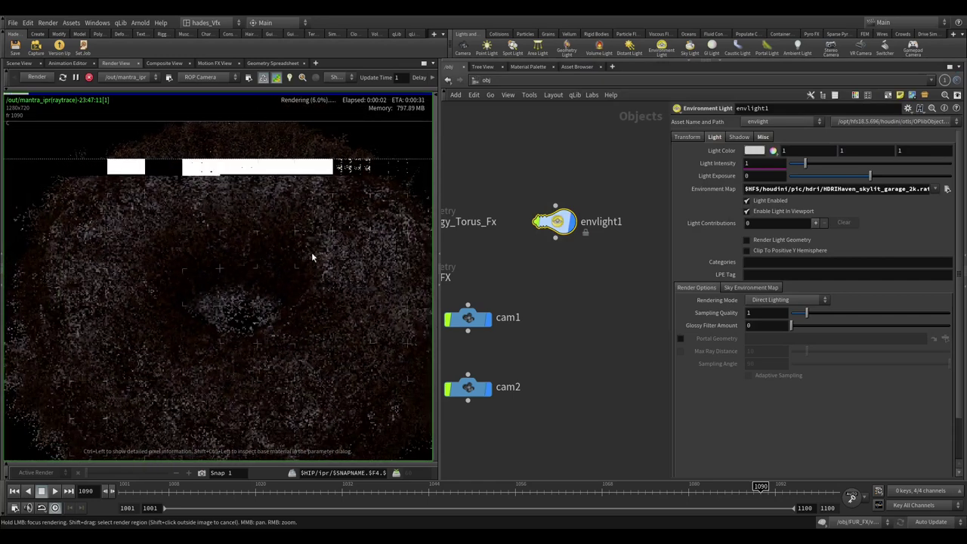
# - Go to the mat network, nudge hairshader1 slightly right, and stop the IPR render
pyautogui.click(488, 80)
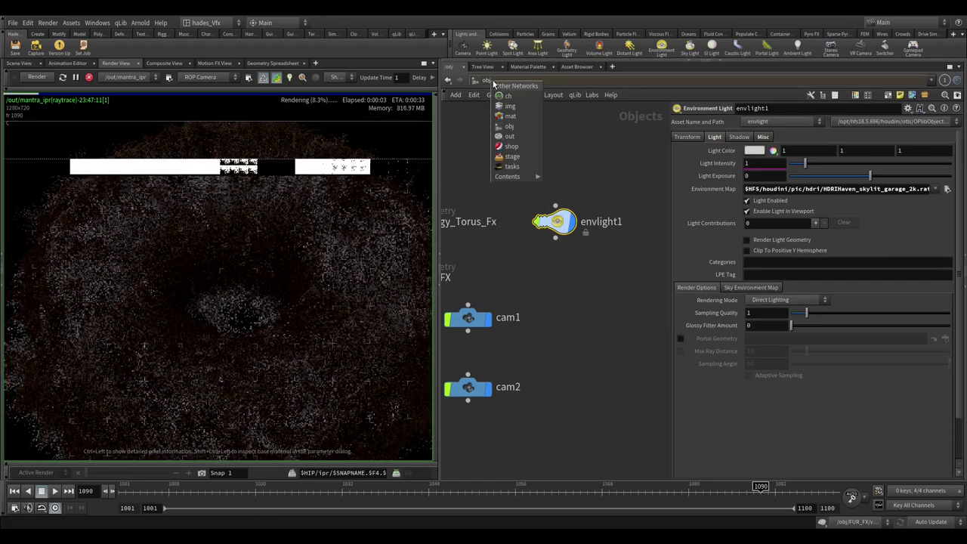
pyautogui.click(508, 126)
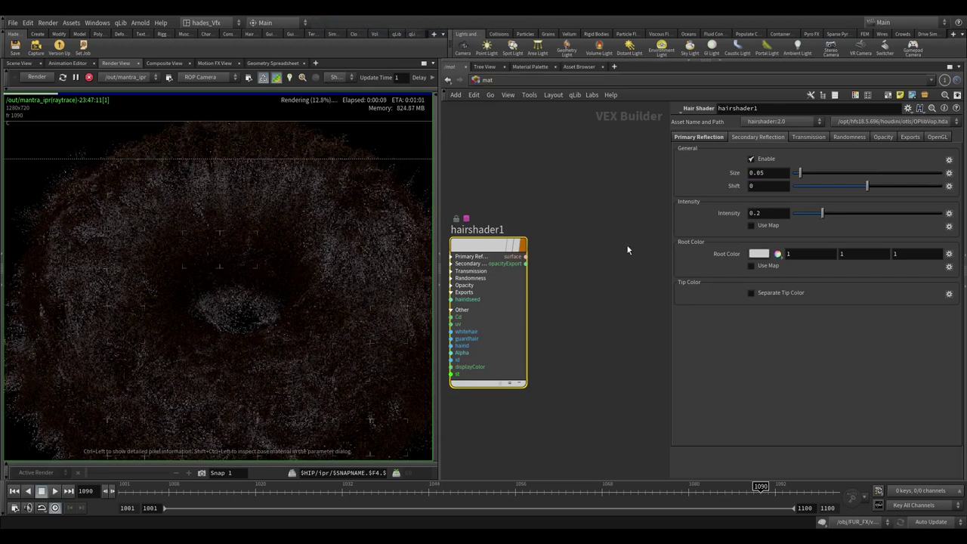
pyautogui.moveTo(637, 265); pyautogui.dragTo(661, 265, button='middle')
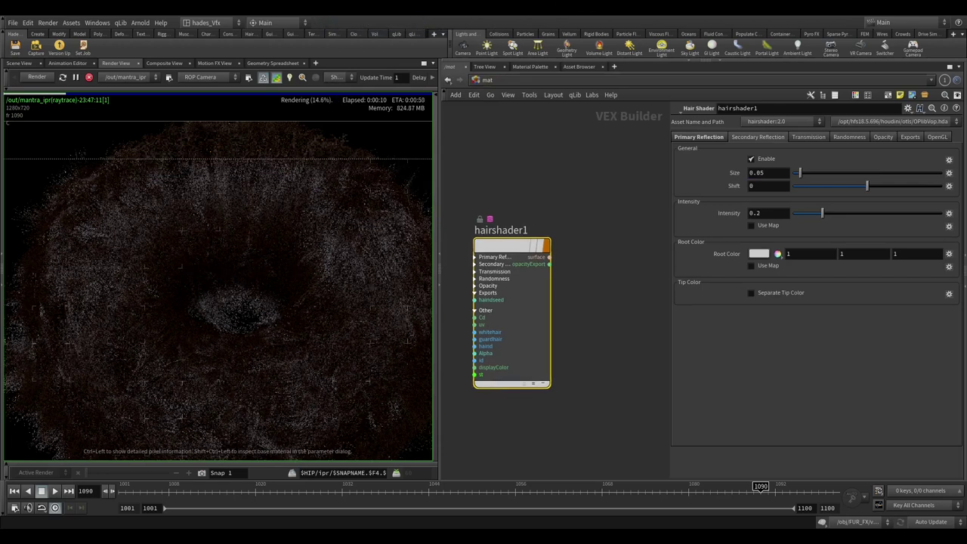
pyautogui.scroll(-2, 665, 292)
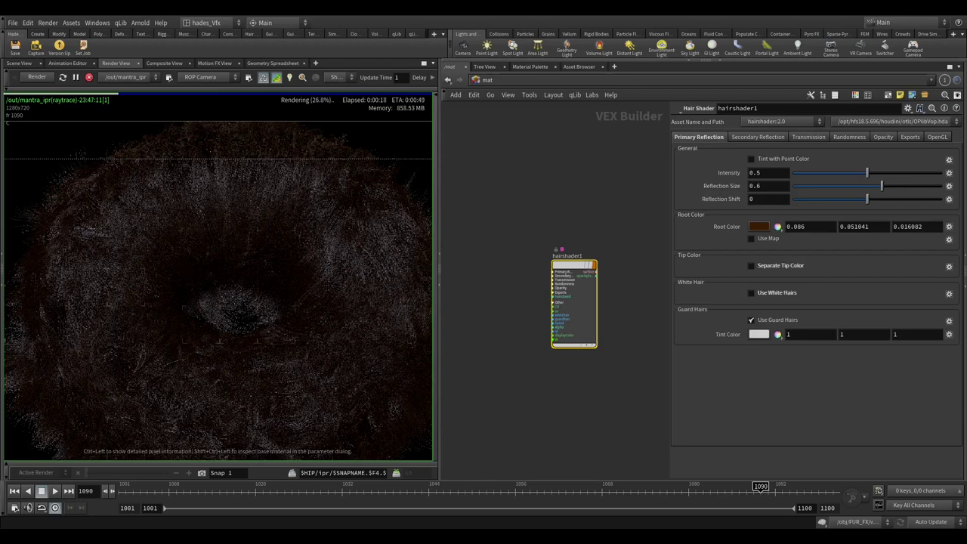
pyautogui.click(87, 78)
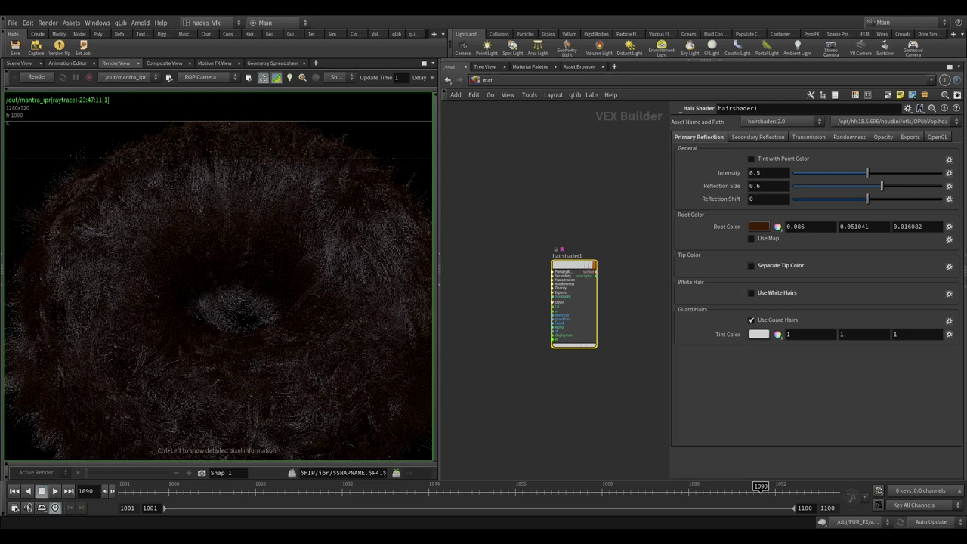
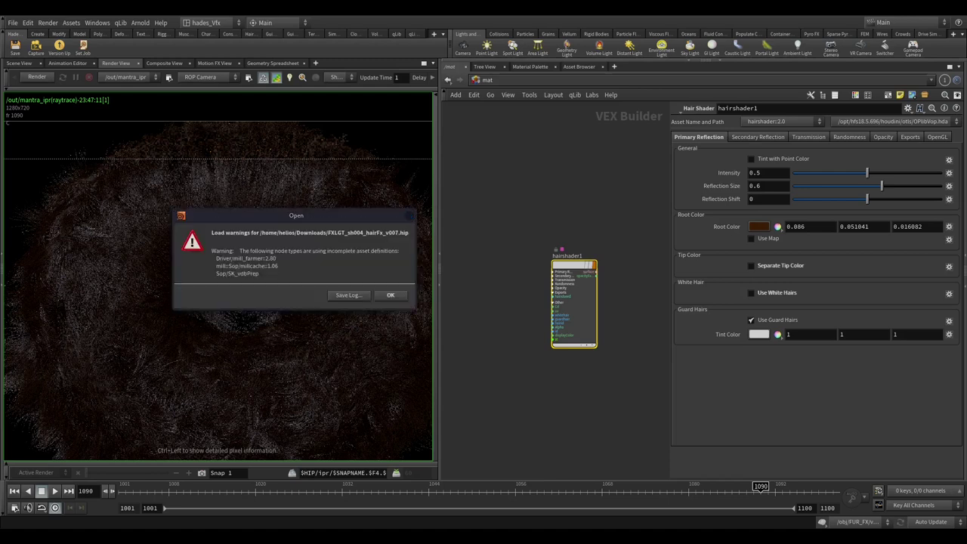
# - Close the incomplete asset definition load warnings so the hair render is fully visible
pyautogui.press('Return')
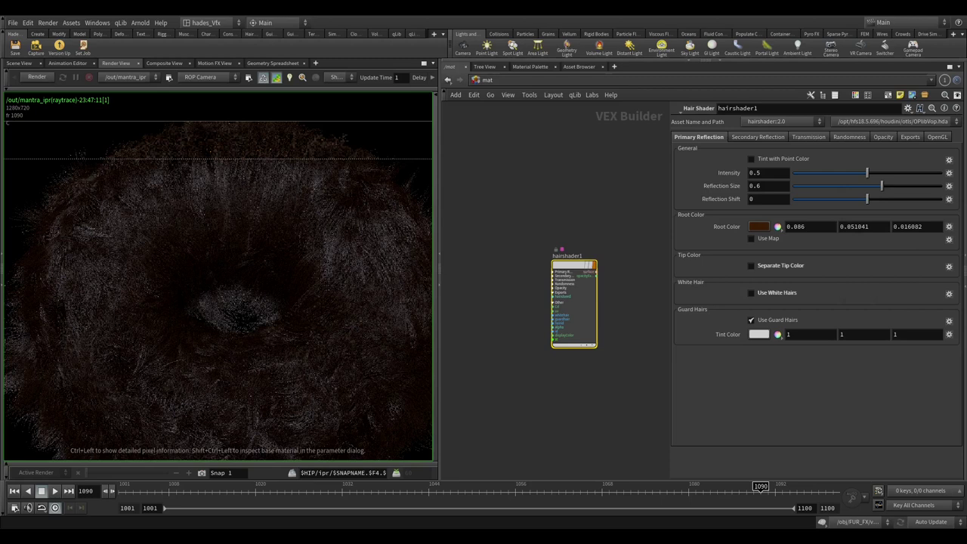
pyautogui.moveTo(641, 190); pyautogui.dragTo(578, 253)
# - Enable a separate brown tip colour on the hair shader and turn off guard hairs
pyautogui.click(772, 266)
pyautogui.click(760, 277)
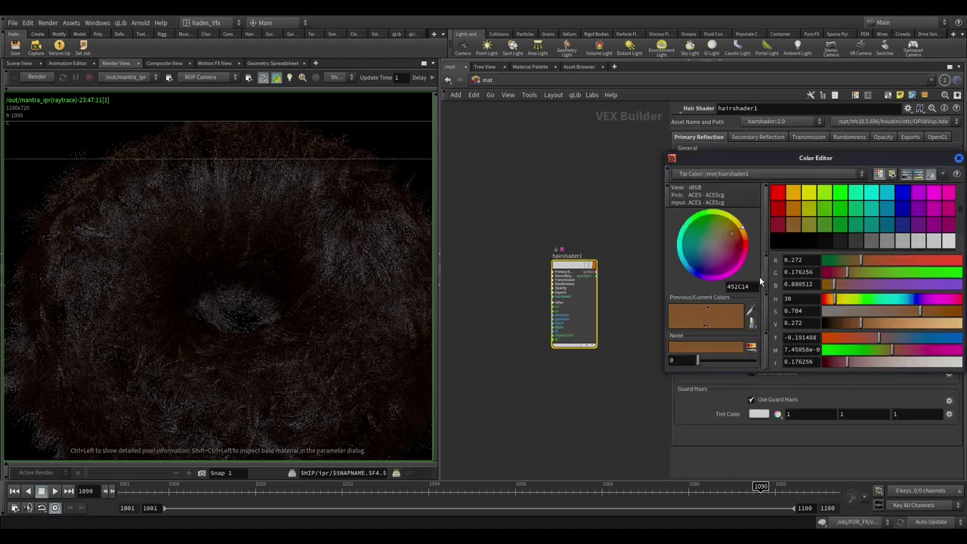
pyautogui.click(958, 158)
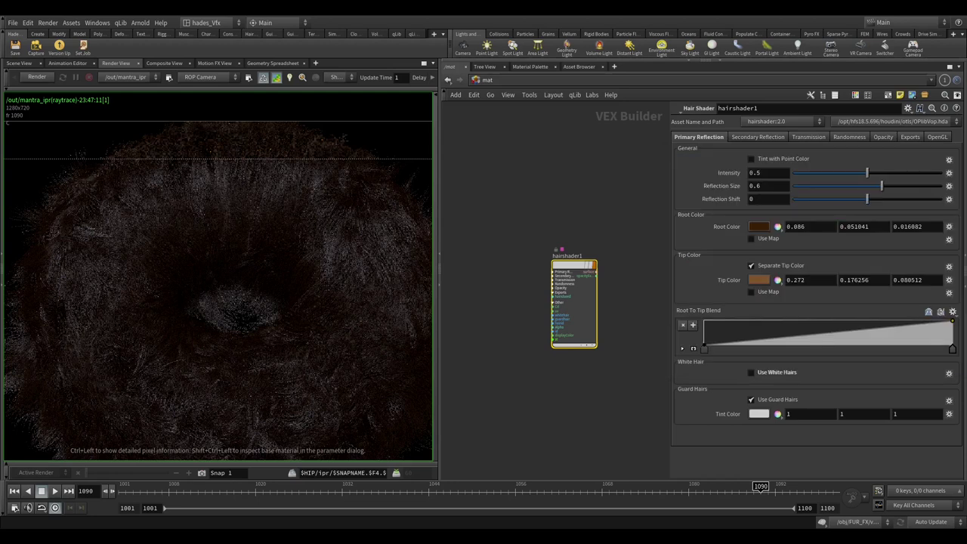
pyautogui.click(761, 401)
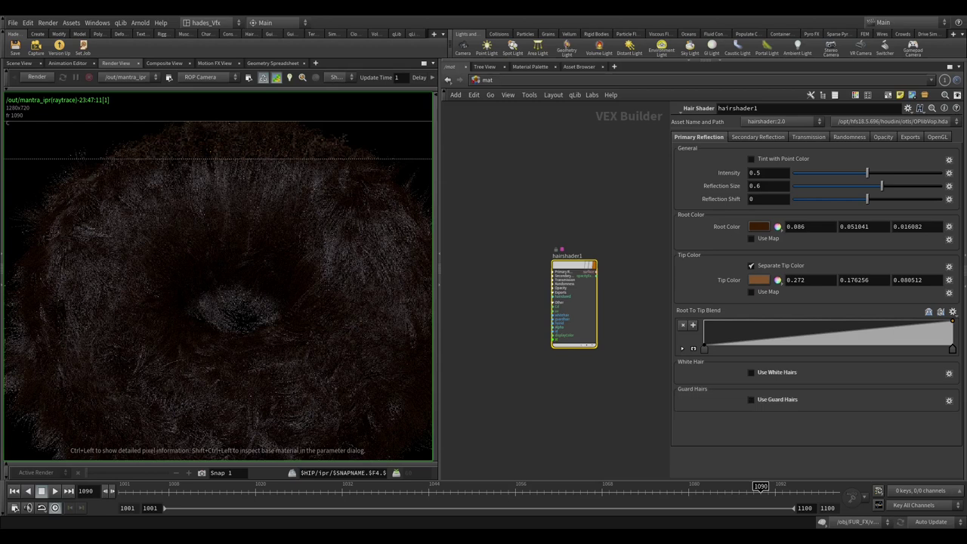
# - Set the Secondary Reflection root colour to brown 4C2F13
pyautogui.click(758, 137)
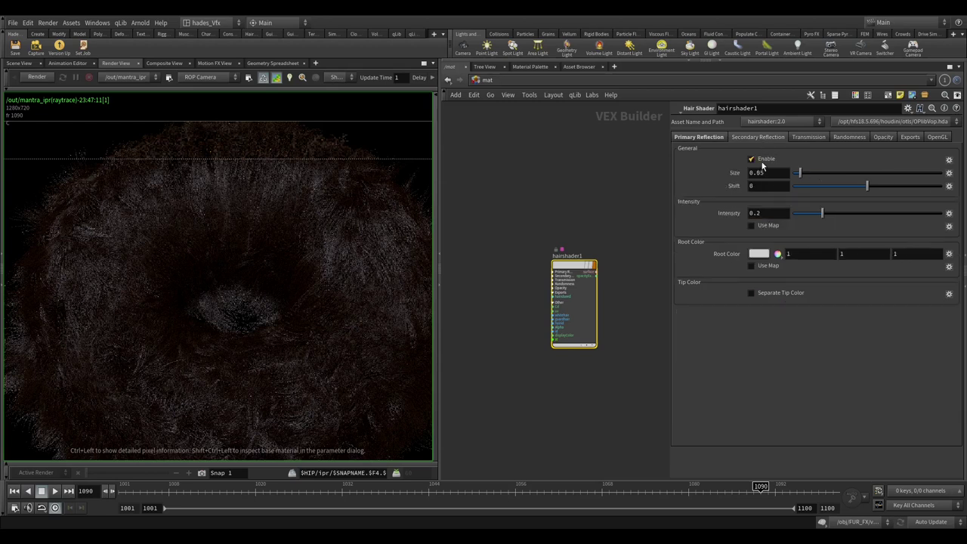
pyautogui.click(758, 255)
pyautogui.click(805, 229)
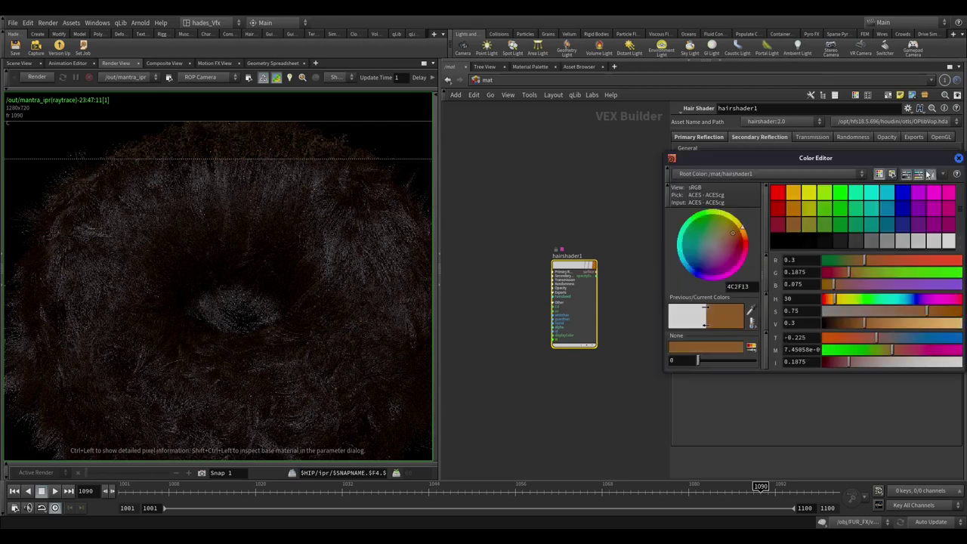
pyautogui.click(958, 159)
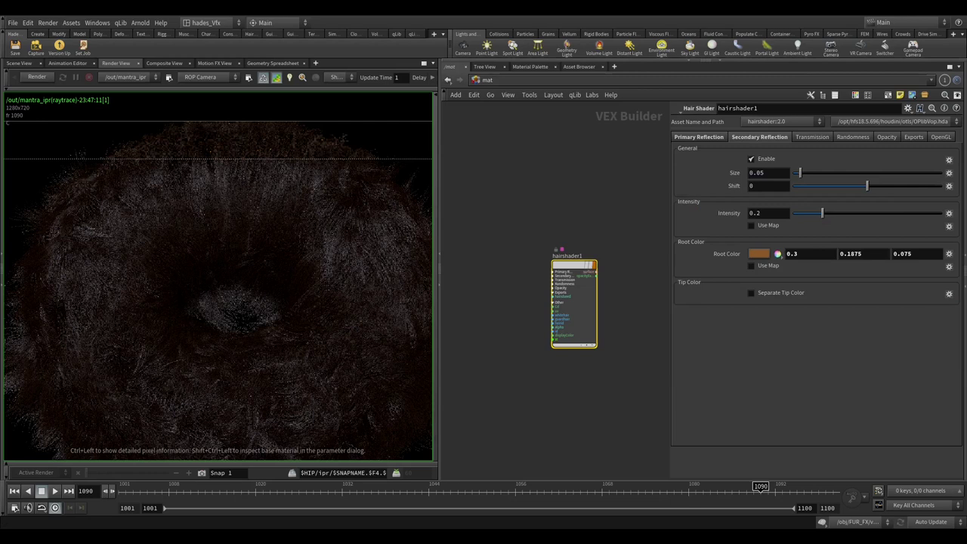
pyautogui.click(854, 137)
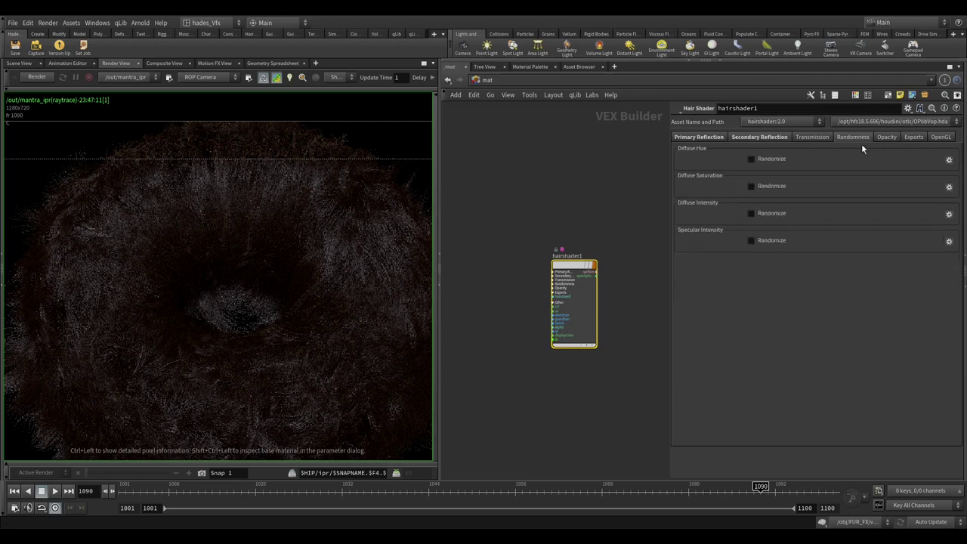
# - Enable Specular Intensity randomization on the hair shader's Randomness tab
pyautogui.click(767, 241)
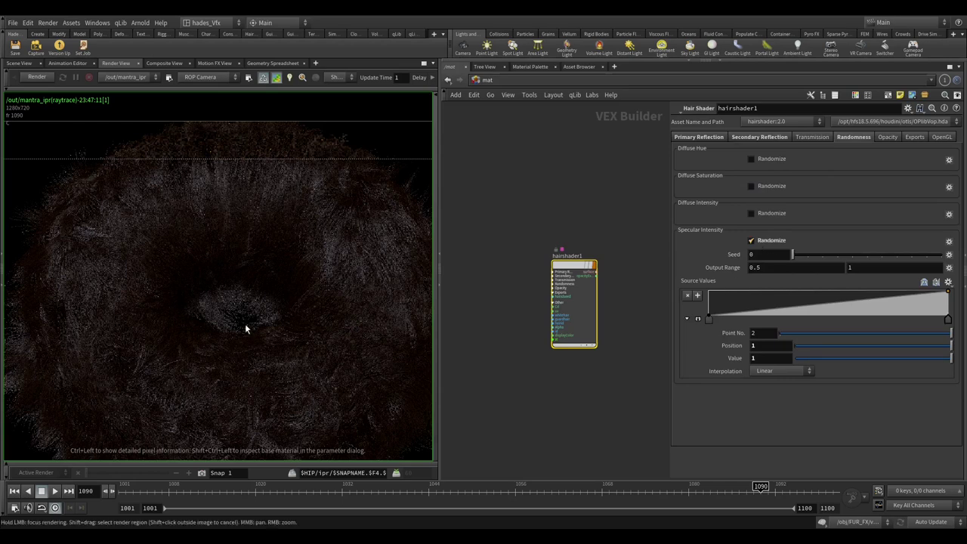
pyautogui.scroll(-3, 168, 360)
pyautogui.scroll(1, 93, 240)
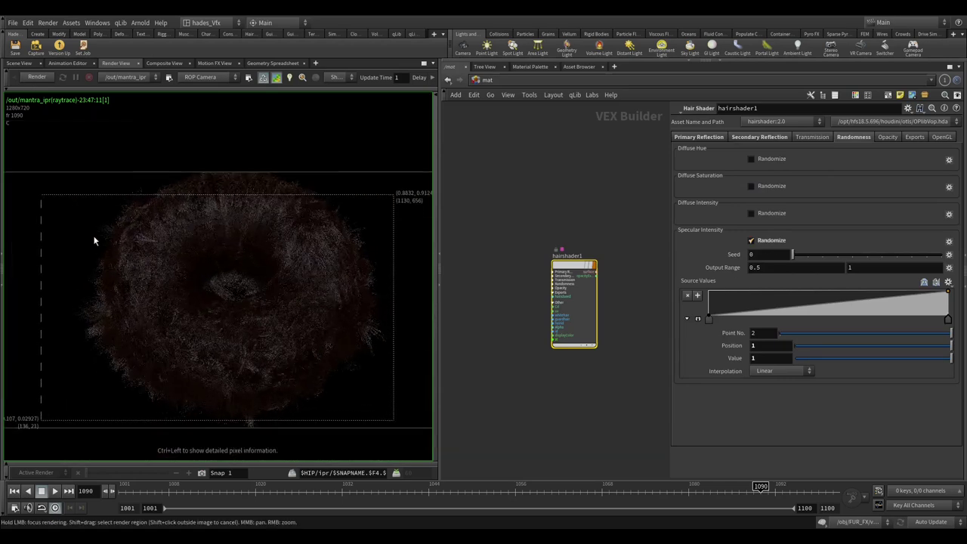
# - Draw a render region over the torus's upper-left in the Render View
pyautogui.keyDown('shift'); pyautogui.moveTo(88, 194); pyautogui.dragTo(210, 313); pyautogui.keyUp('shift')
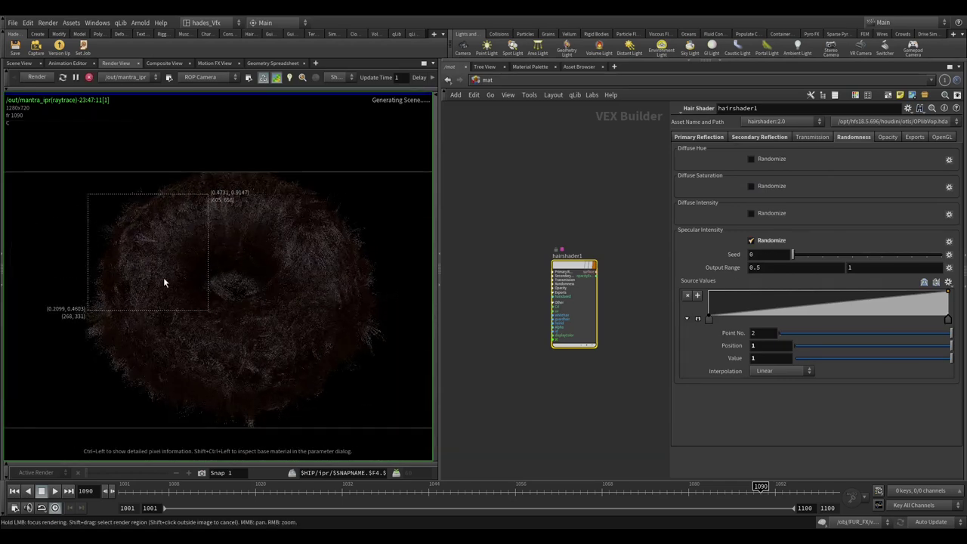
pyautogui.scroll(2, 164, 279)
pyautogui.scroll(2, 181, 302)
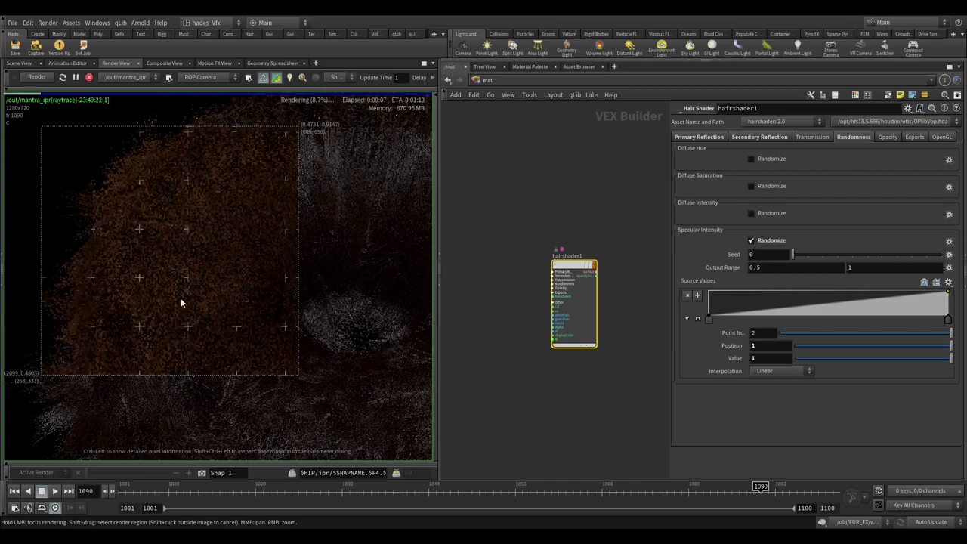
pyautogui.scroll(1, 182, 296)
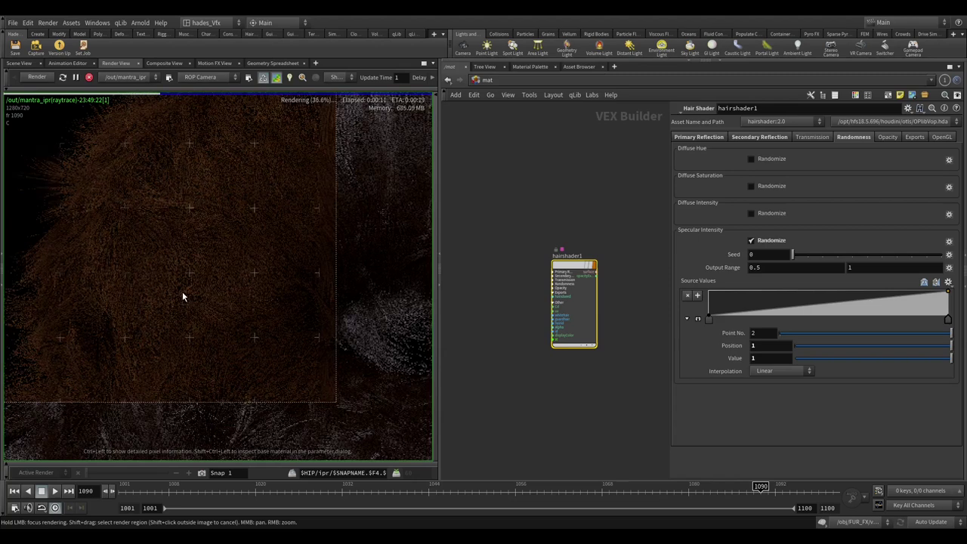
pyautogui.scroll(-1, 182, 296)
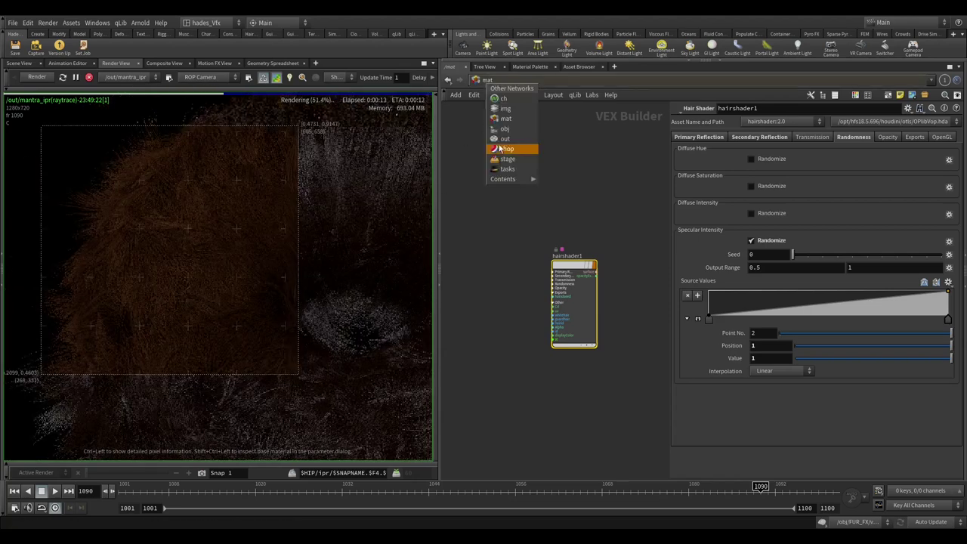
# - Go into FUR_FX from /obj and set hairgen2's Density to 10000
pyautogui.click(490, 95)
pyautogui.click(499, 127)
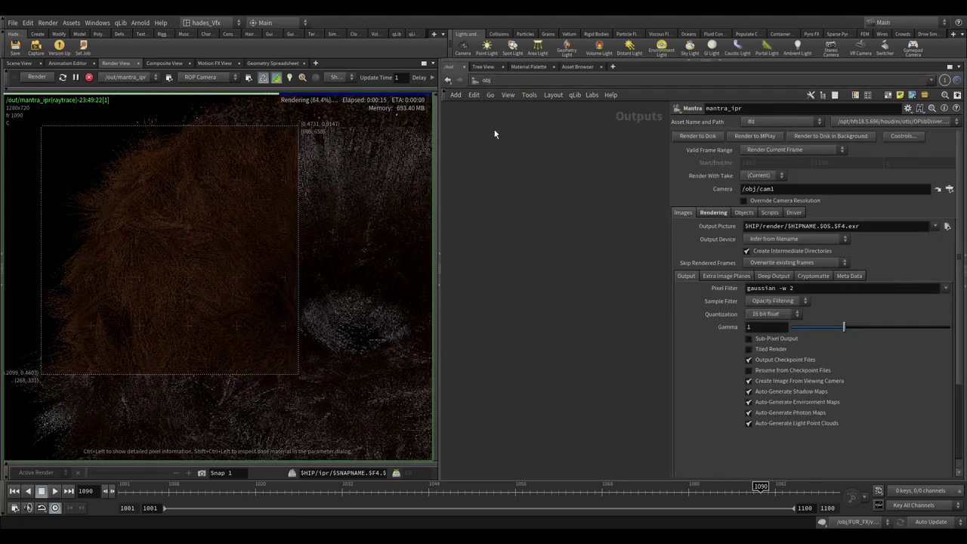
pyautogui.click(538, 226)
pyautogui.moveTo(538, 227); pyautogui.dragTo(629, 231, button='middle')
pyautogui.doubleClick(467, 263)
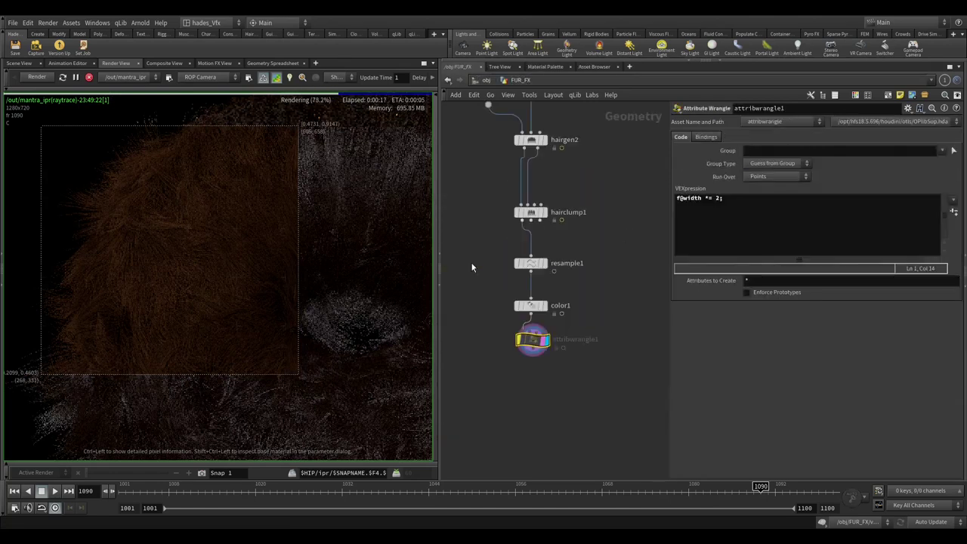
pyautogui.click(531, 140)
pyautogui.click(757, 147)
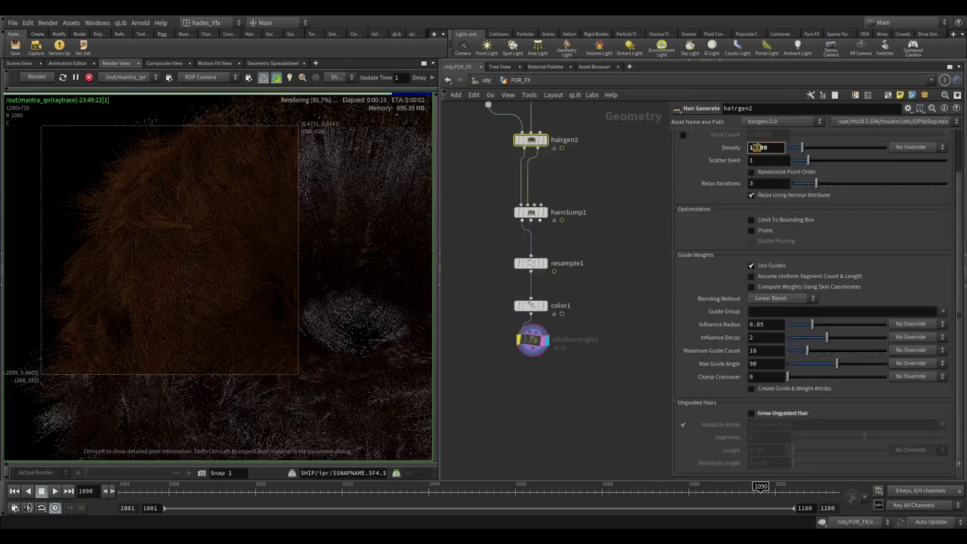
pyautogui.write('10000')
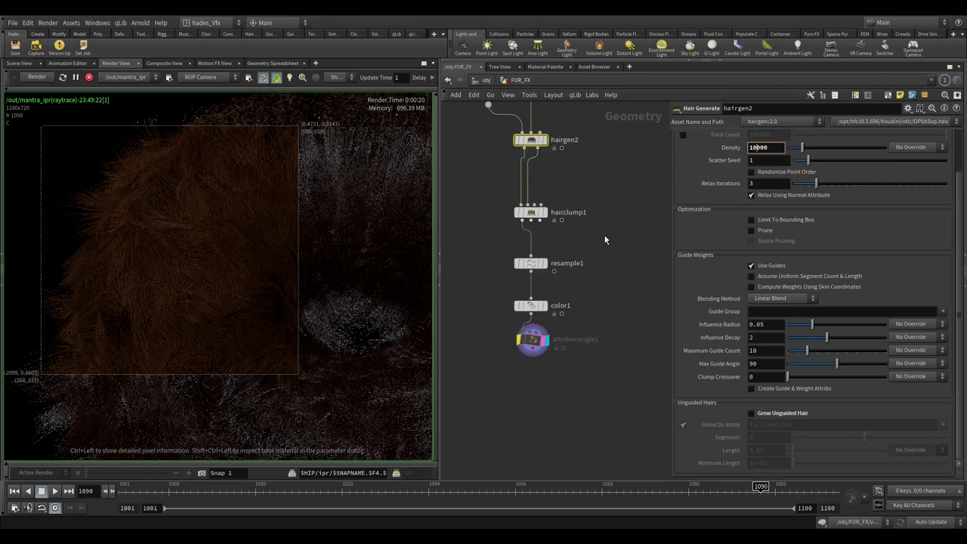
pyautogui.press('Return')
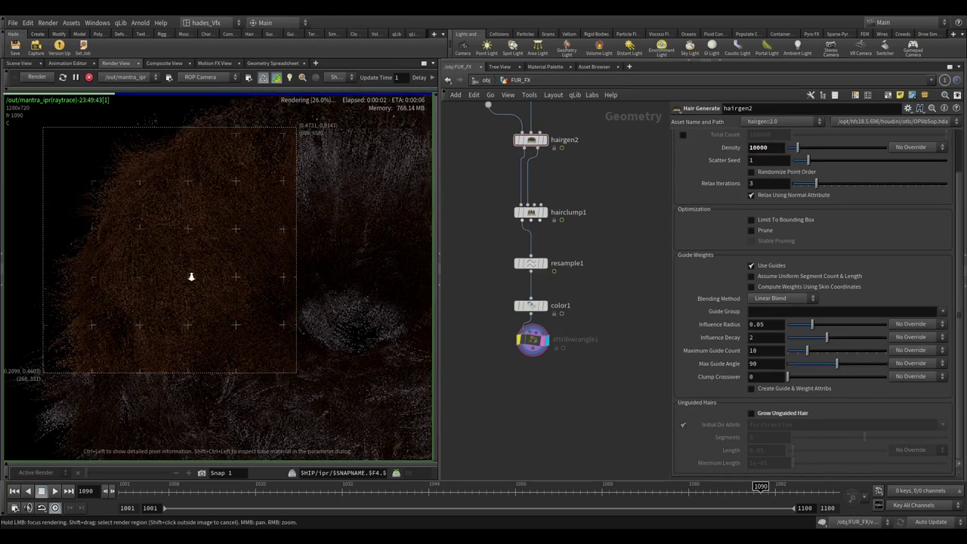
pyautogui.moveTo(191, 276); pyautogui.dragTo(210, 334, button='right')
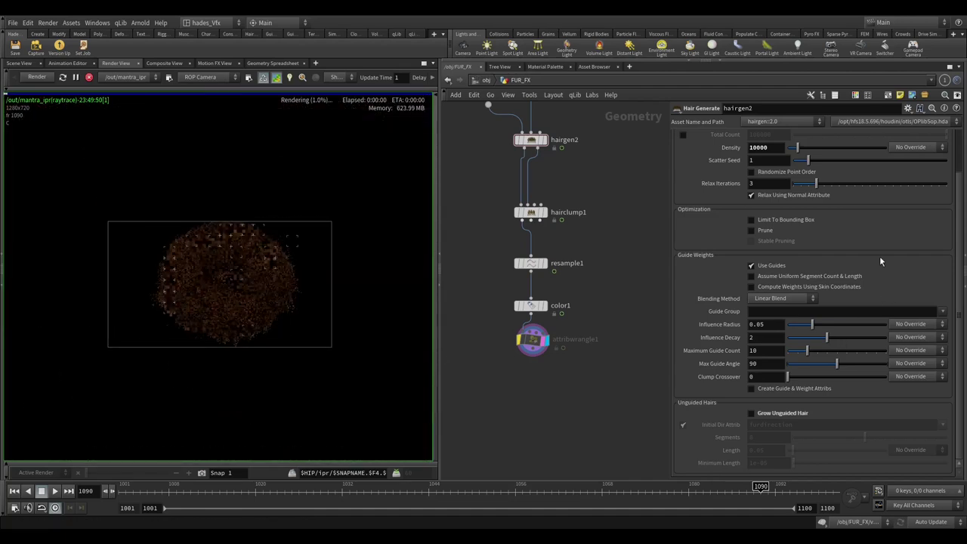
# - Return from the hair nodes to the /obj network
pyautogui.click(483, 80)
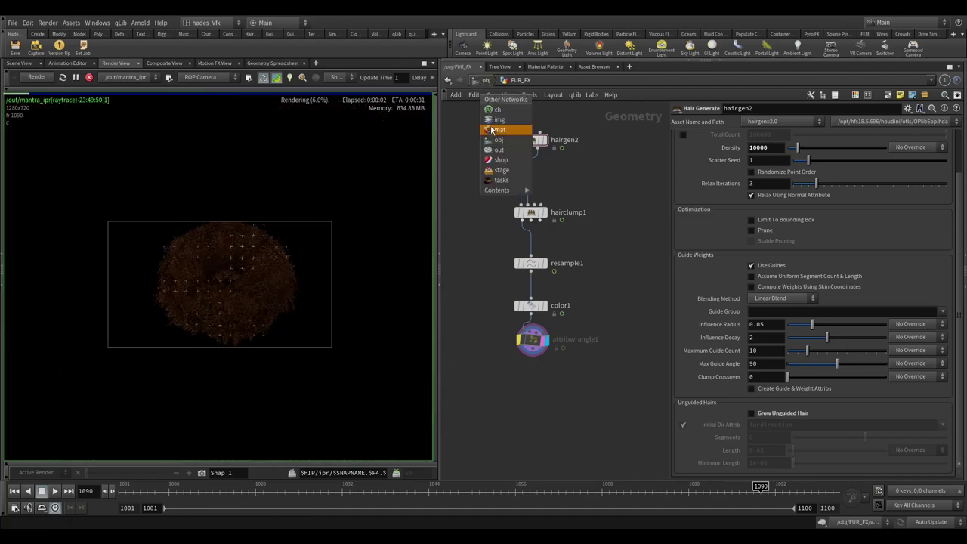
pyautogui.click(493, 139)
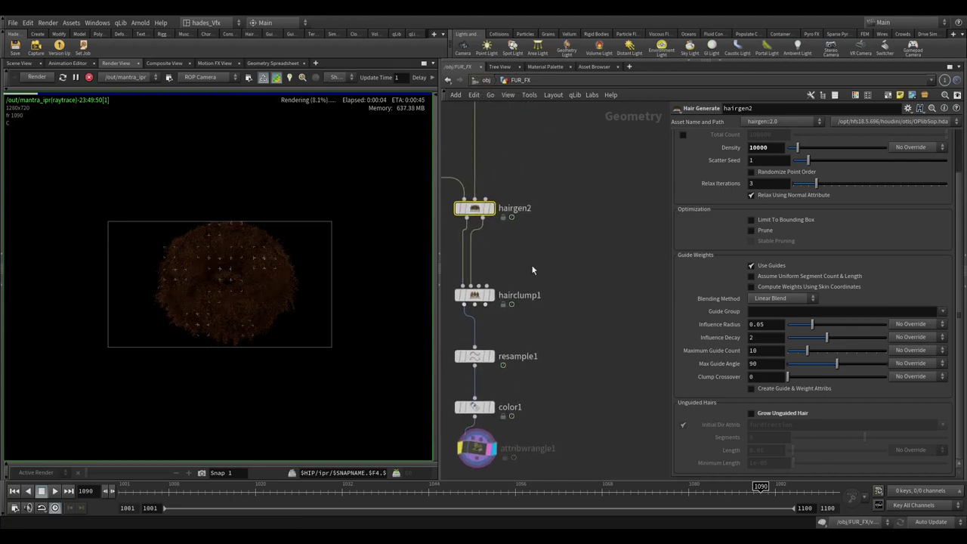
pyautogui.click(499, 66)
pyautogui.click(458, 66)
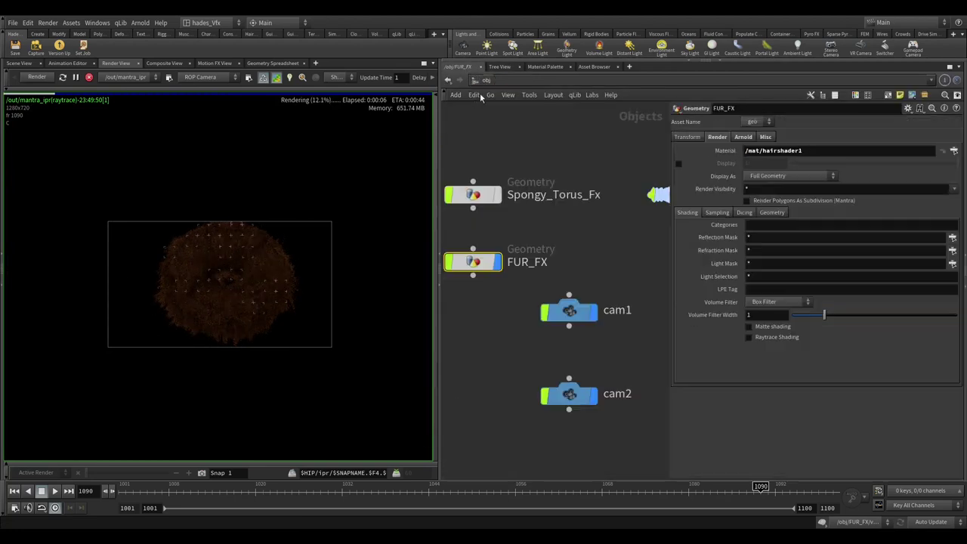
# - Preview skylit garage, lenong and kiara noon HDRIs for envlight1, cancel, and move Chrome over Houdini
pyautogui.click(588, 294)
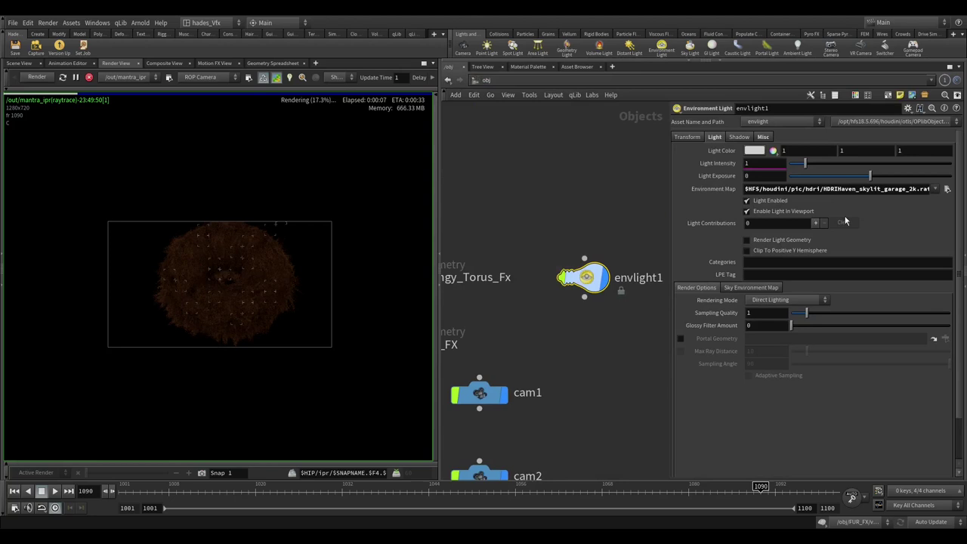
pyautogui.click(949, 190)
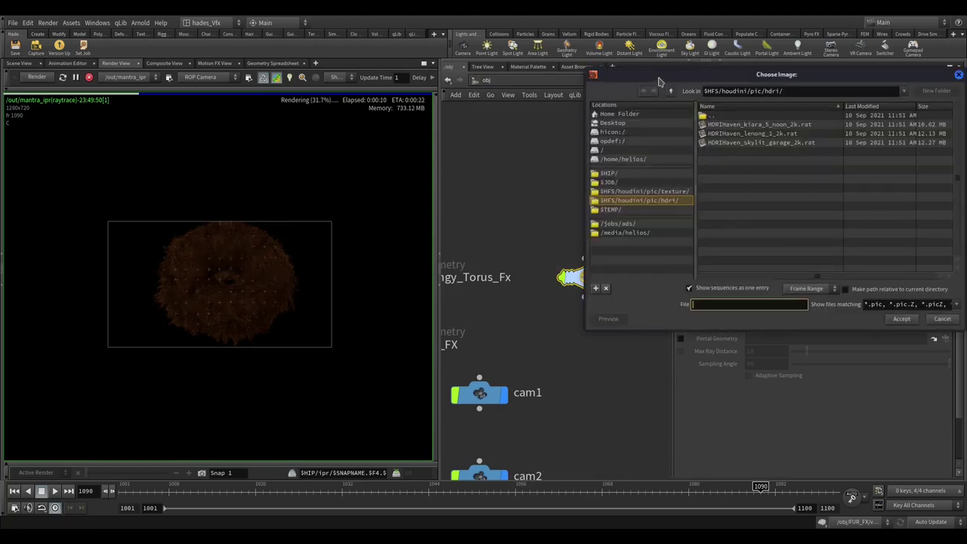
pyautogui.moveTo(659, 74); pyautogui.dragTo(289, 73)
pyautogui.click(353, 142)
pyautogui.click(364, 133)
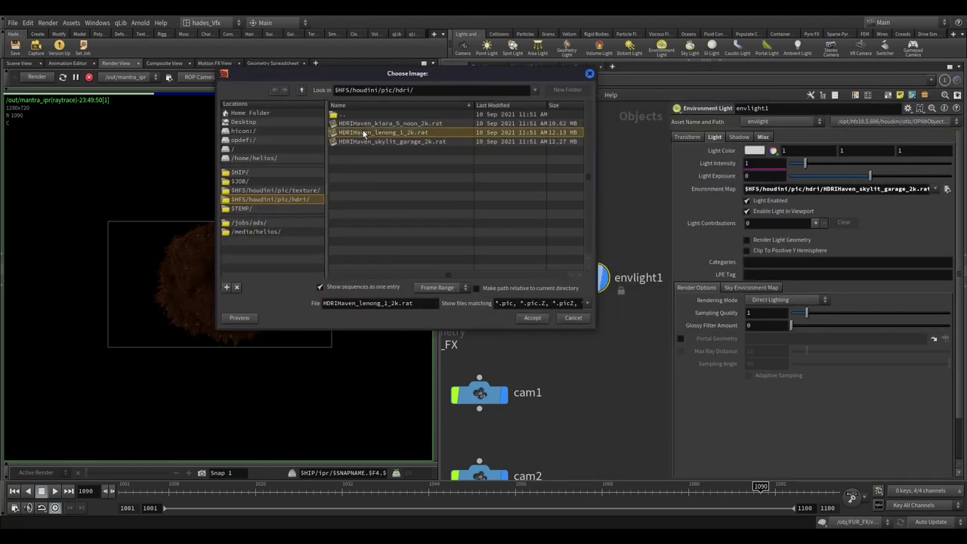
pyautogui.click(368, 124)
pyautogui.click(369, 134)
pyautogui.click(374, 143)
pyautogui.click(573, 318)
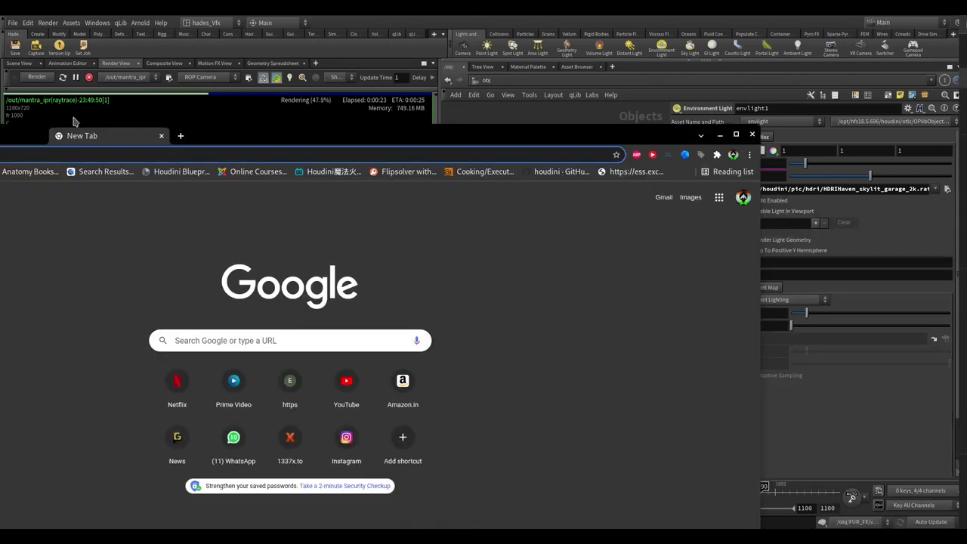
pyautogui.moveTo(86, 134); pyautogui.dragTo(208, 22)
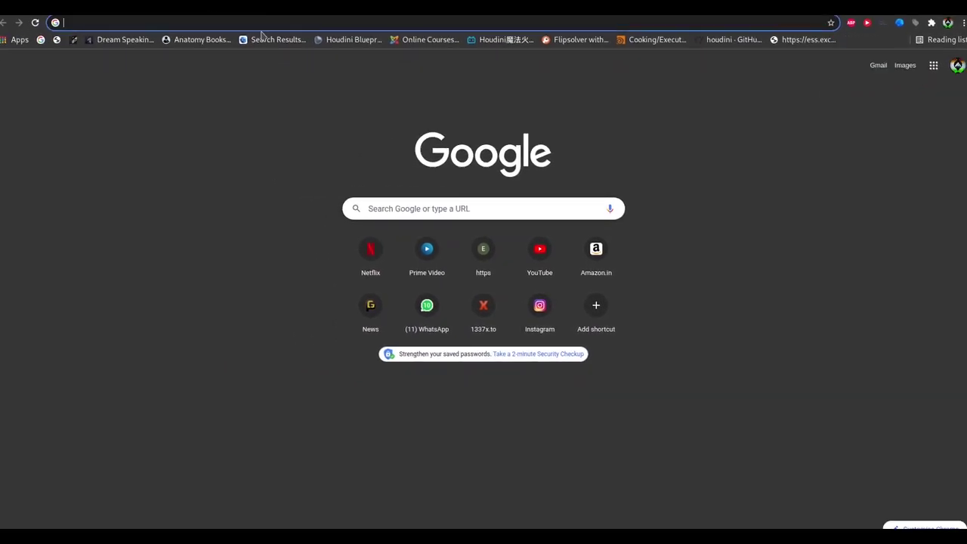
# - Search Google for 'hdri haven' and open the Poly Haven site
pyautogui.click(255, 25)
pyautogui.write('hdri he')
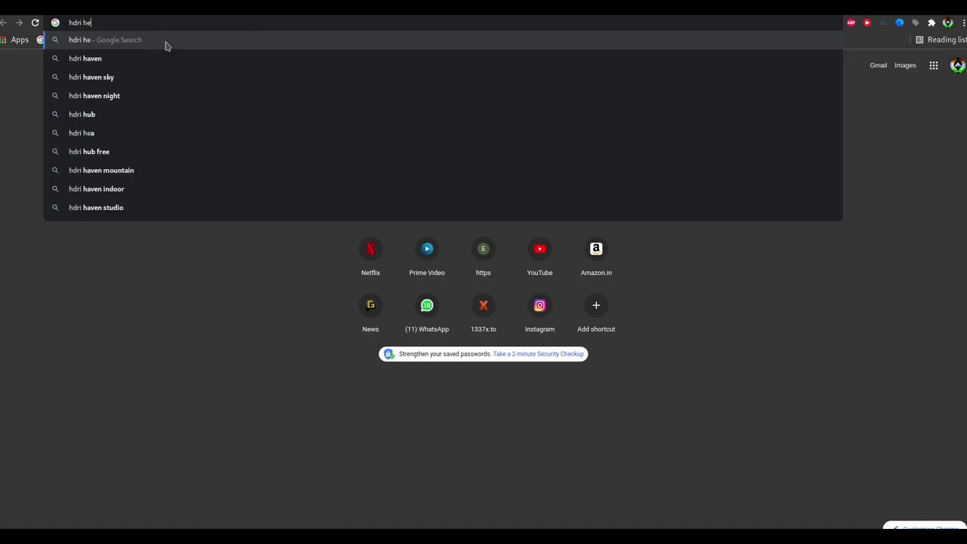
pyautogui.click(141, 58)
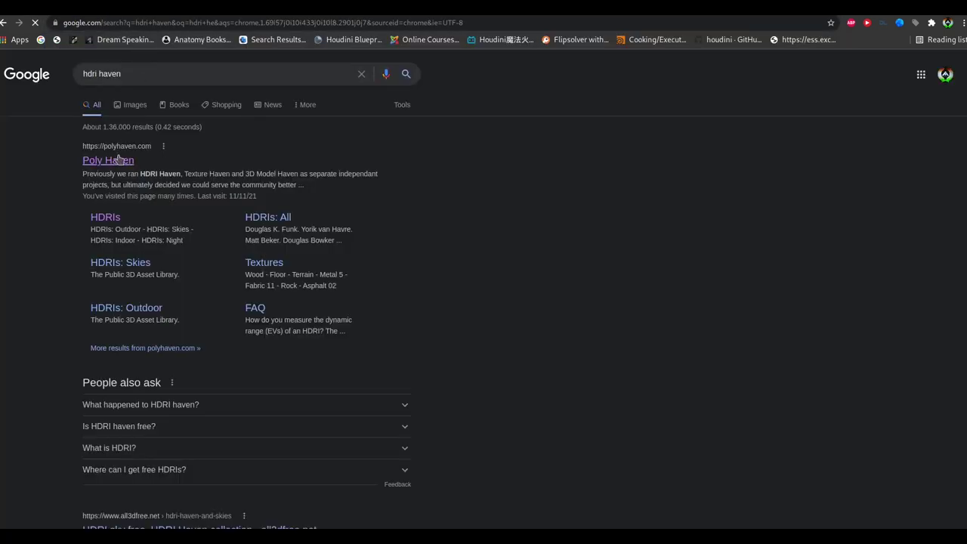
pyautogui.click(117, 159)
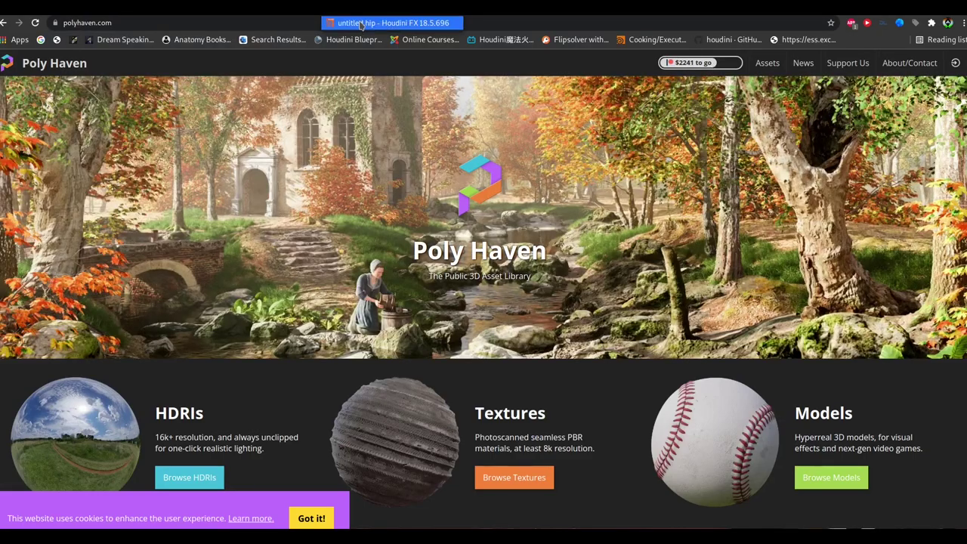
# - Browse Poly Haven's HDRI collection and open the Turning Area HDRI page
pyautogui.click(364, 25)
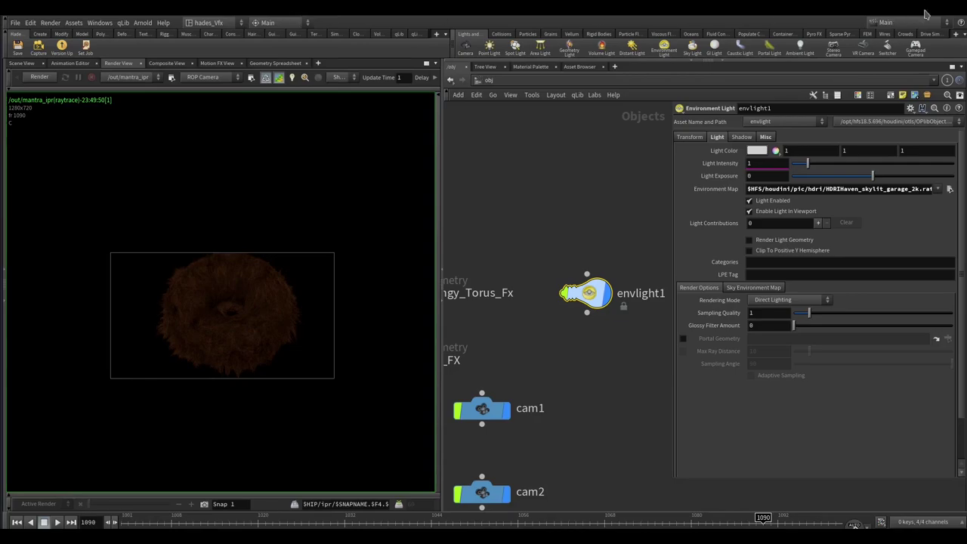
pyautogui.hotkey('alt', 'Tab')
pyautogui.scroll(-2, 201, 424)
pyautogui.click(185, 398)
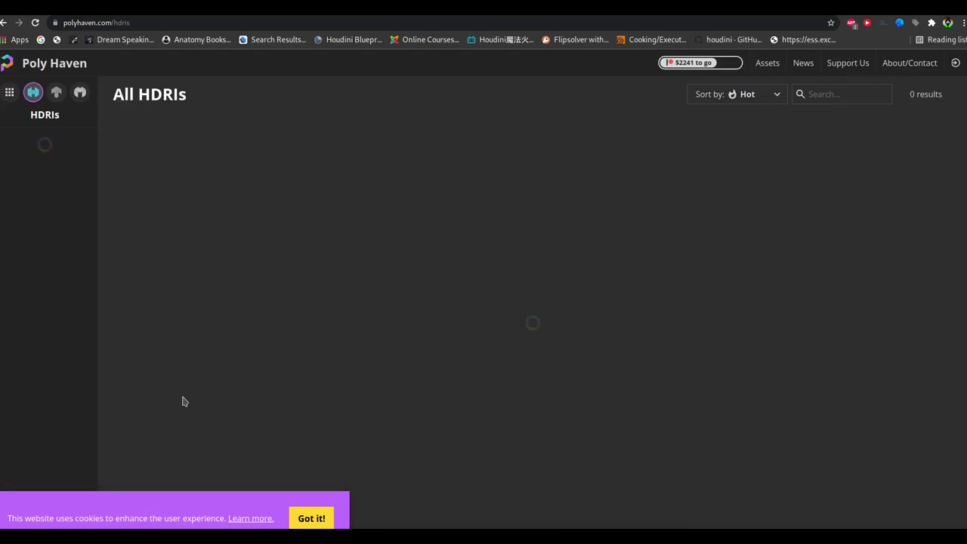
pyautogui.scroll(-2, 330, 369)
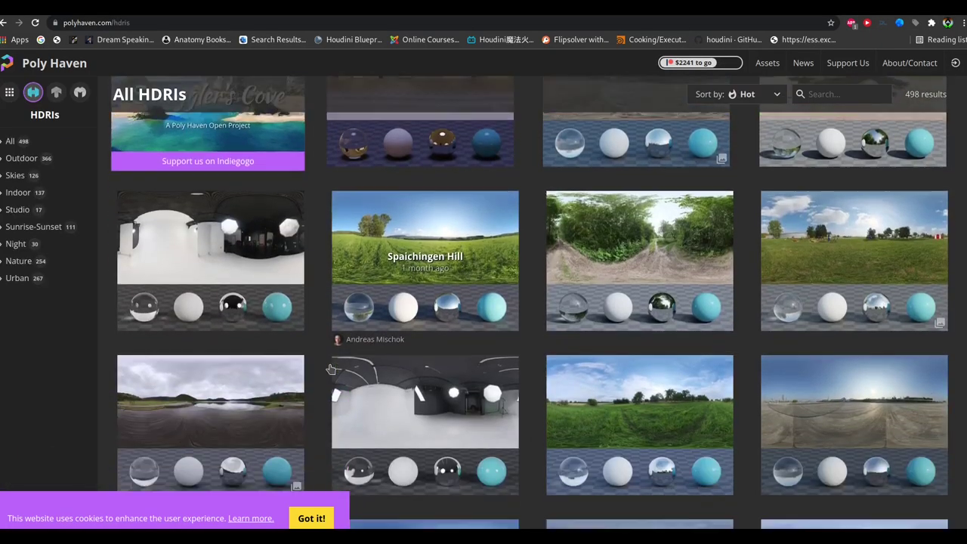
pyautogui.scroll(-2, 393, 359)
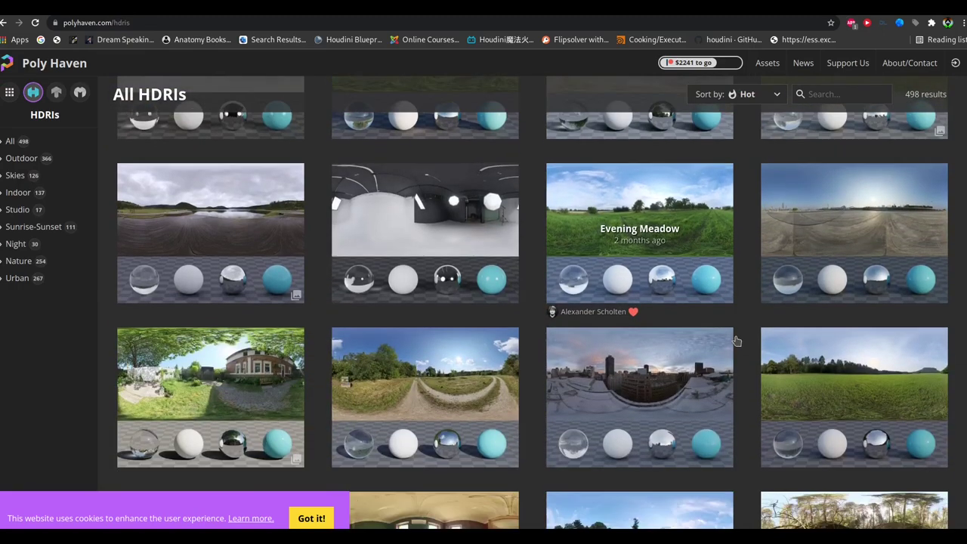
pyautogui.scroll(-1, 529, 302)
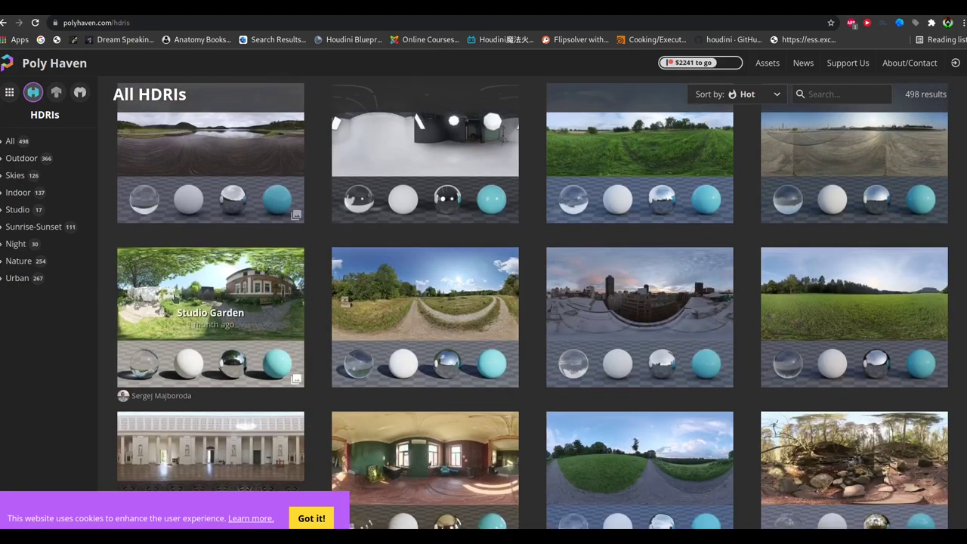
pyautogui.scroll(-2, 300, 341)
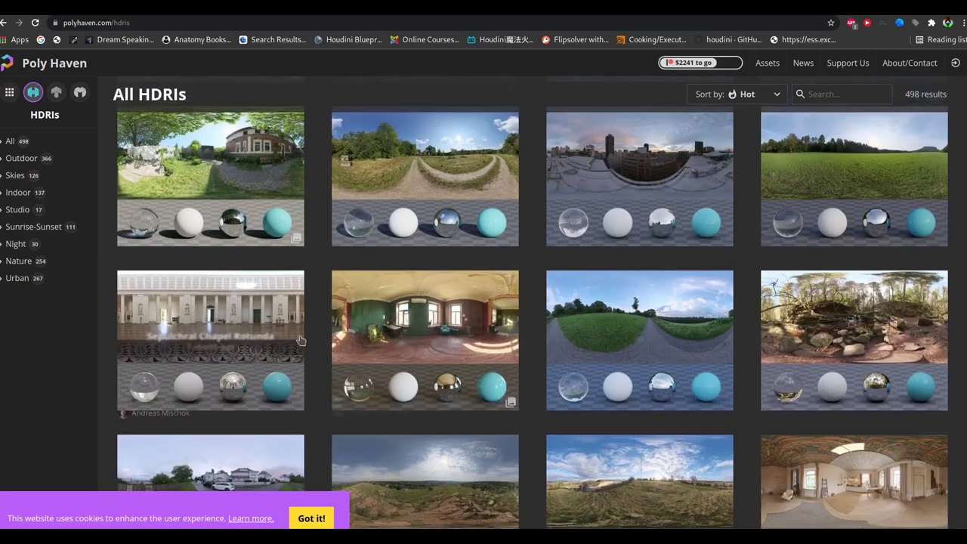
pyautogui.scroll(-1, 453, 318)
pyautogui.scroll(-1, 424, 287)
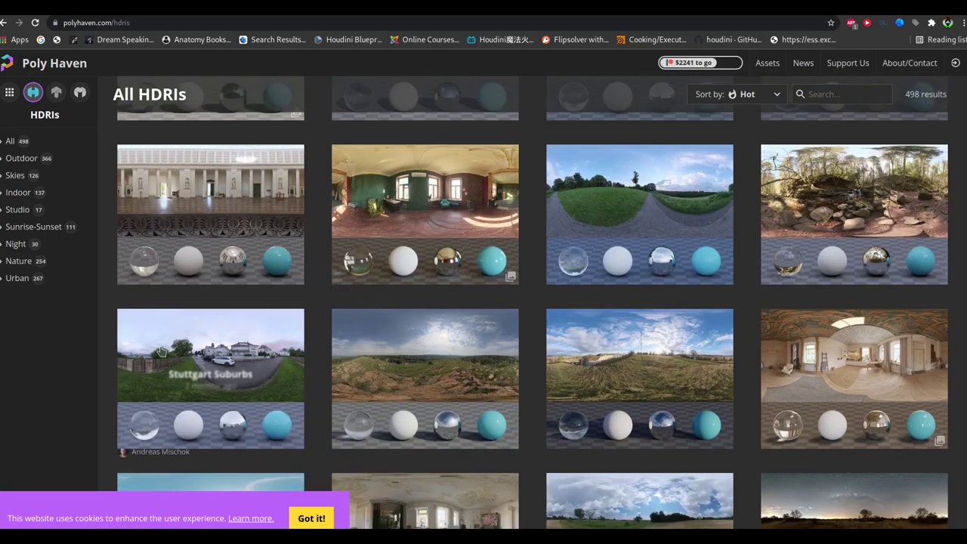
pyautogui.scroll(5, 476, 357)
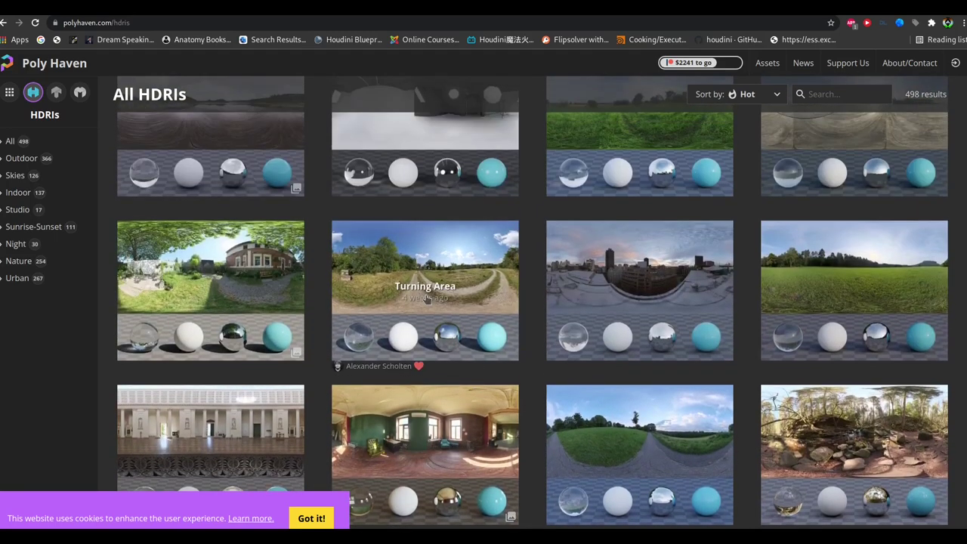
pyautogui.scroll(1, 756, 227)
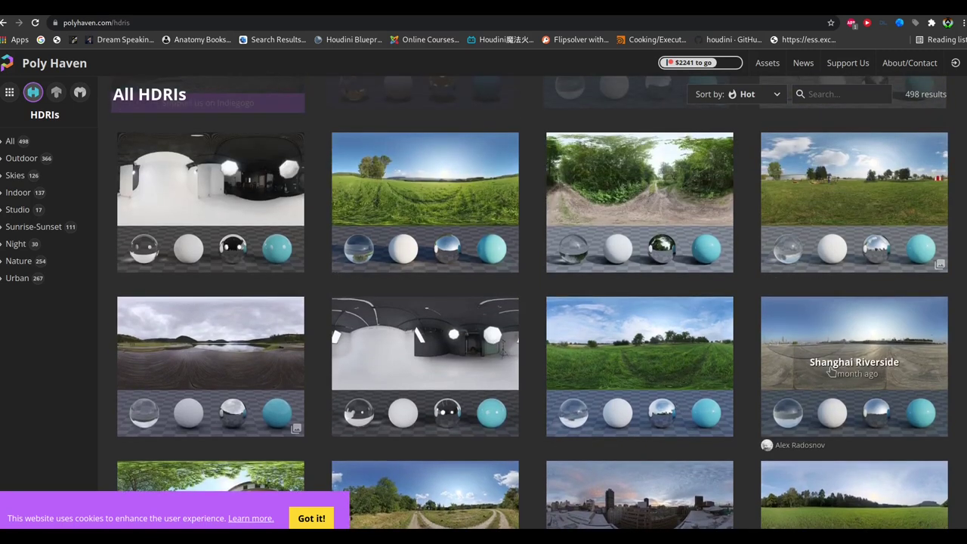
pyautogui.scroll(2, 824, 378)
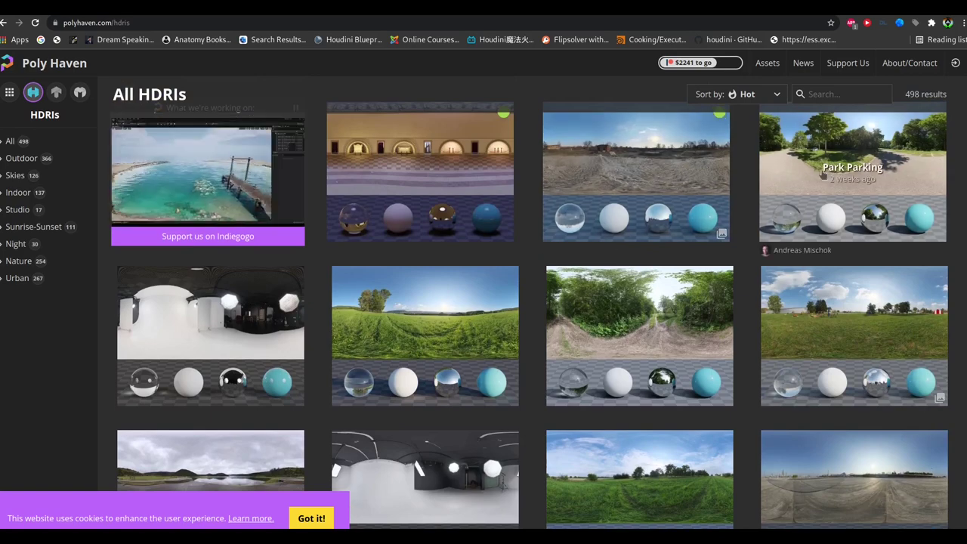
pyautogui.scroll(-1, 547, 407)
pyautogui.scroll(-2, 547, 407)
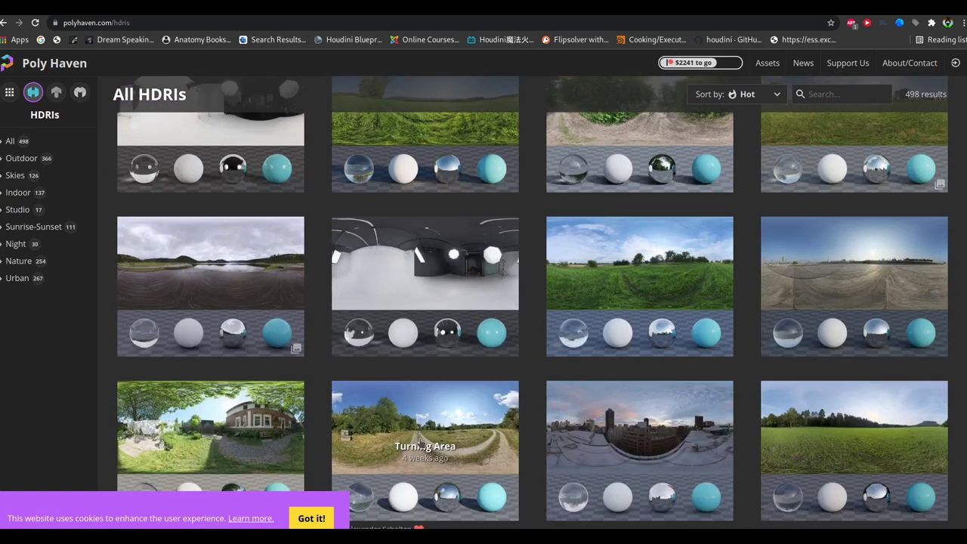
pyautogui.click(419, 439)
# - Download the 4K EXR, saving turning_area_4k.exr to the Desktop
pyautogui.click(872, 96)
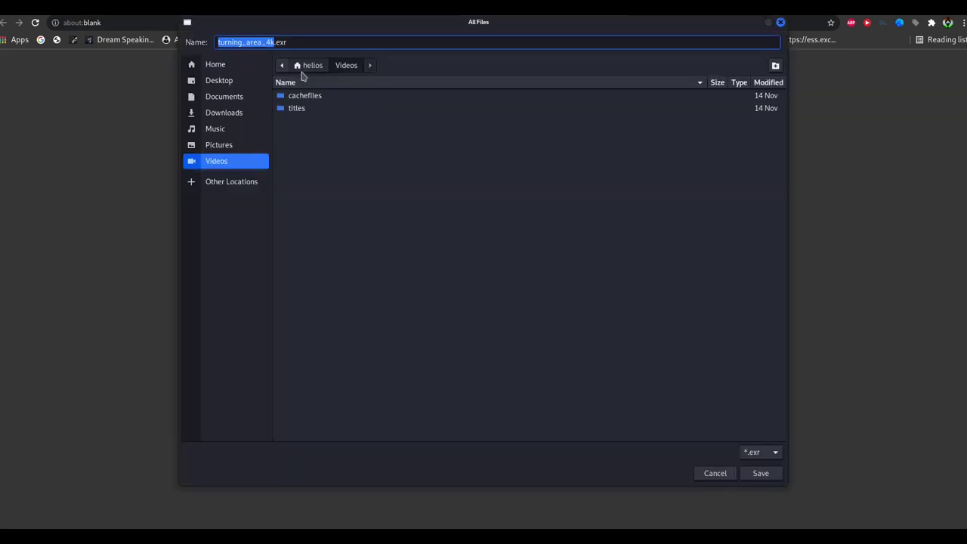
pyautogui.click(219, 80)
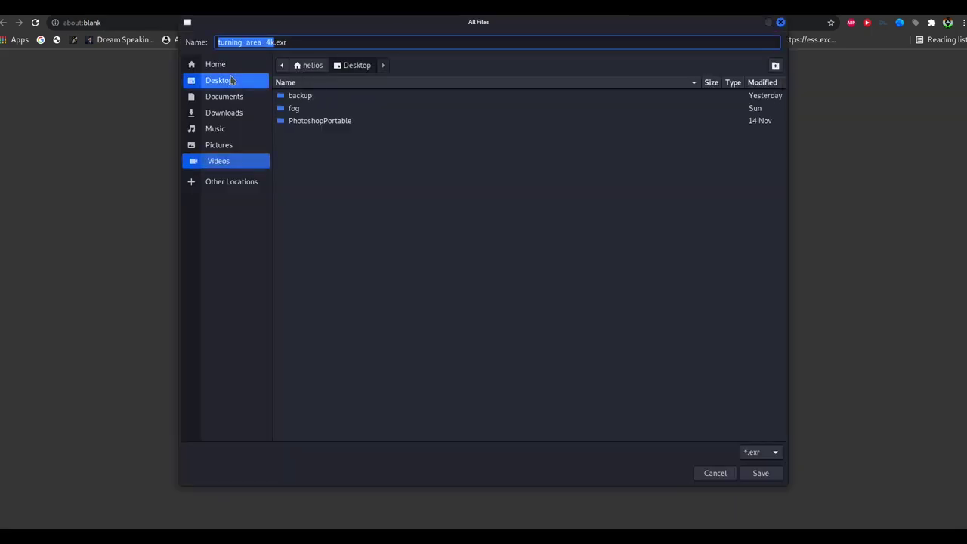
pyautogui.click(762, 477)
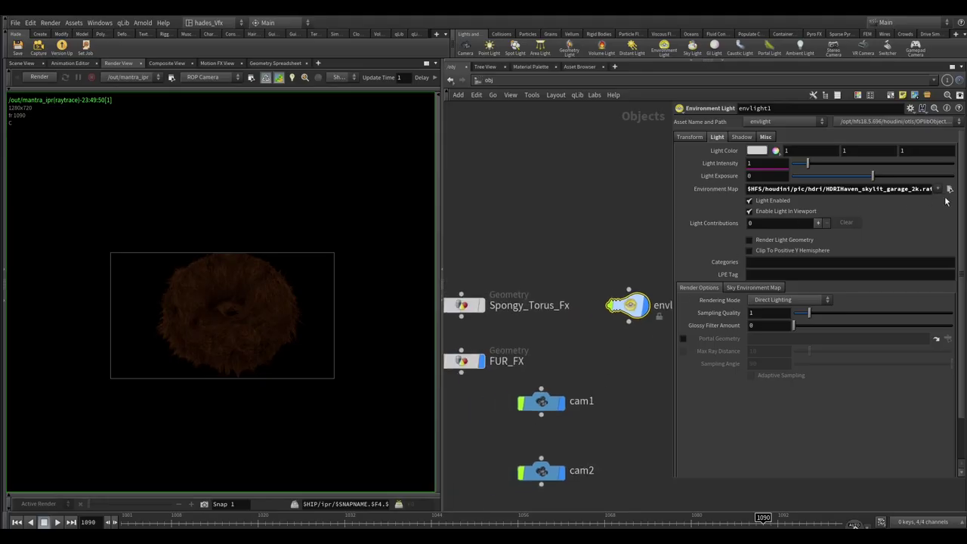
# - Set envlight1's environment map to turning_area_4k.exr from the Desktop
pyautogui.click(950, 189)
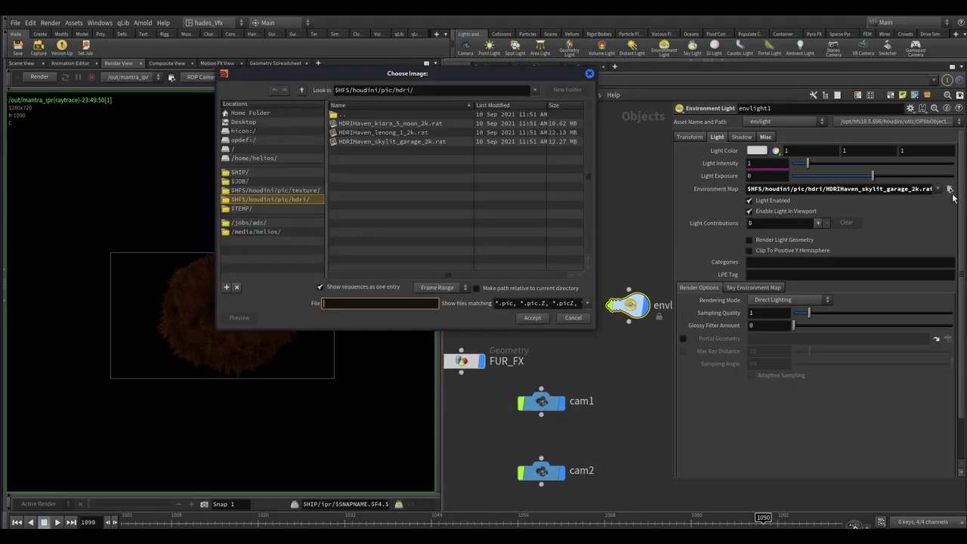
pyautogui.click(246, 122)
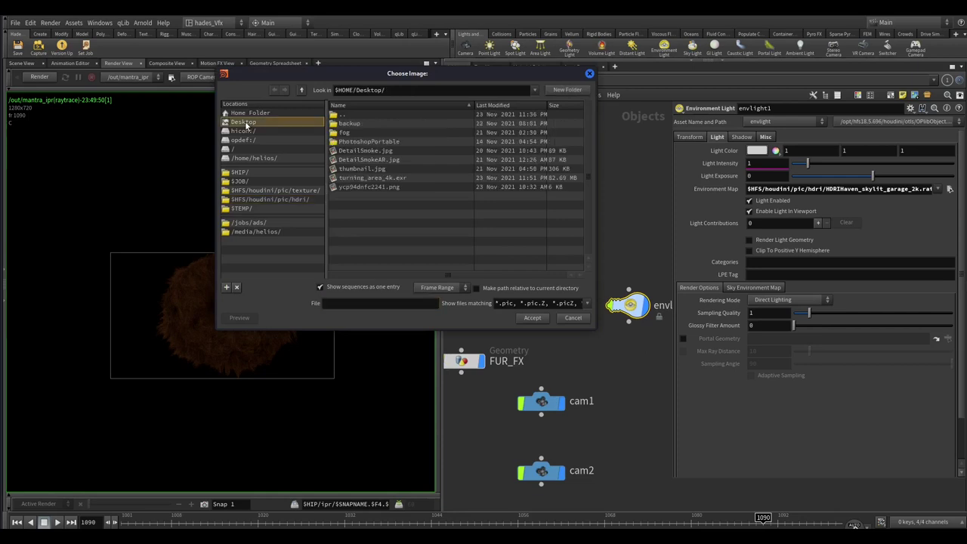
pyautogui.click(376, 151)
pyautogui.click(377, 159)
pyautogui.click(380, 171)
pyautogui.click(380, 179)
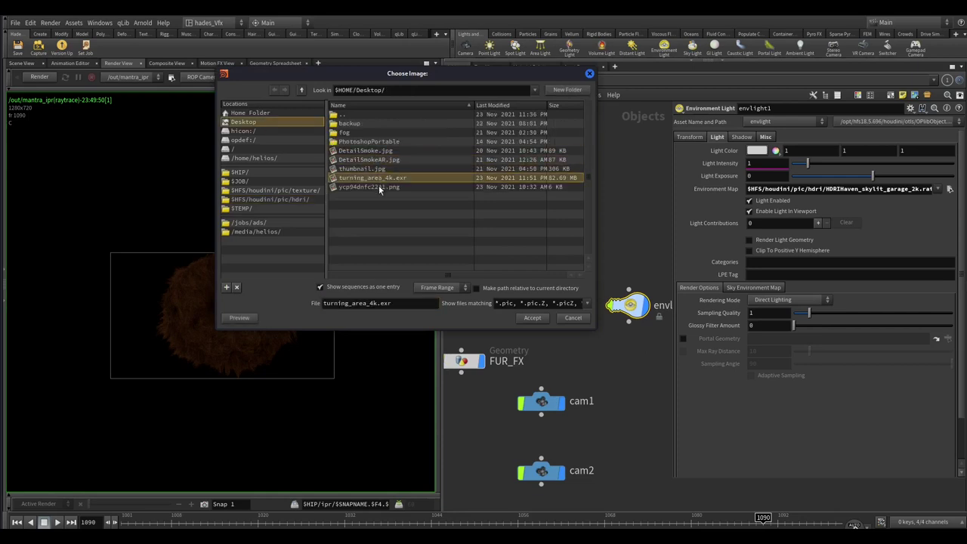
pyautogui.click(532, 317)
# - Restart the Render View render under the new HDRI
pyautogui.scroll(5, 249, 280)
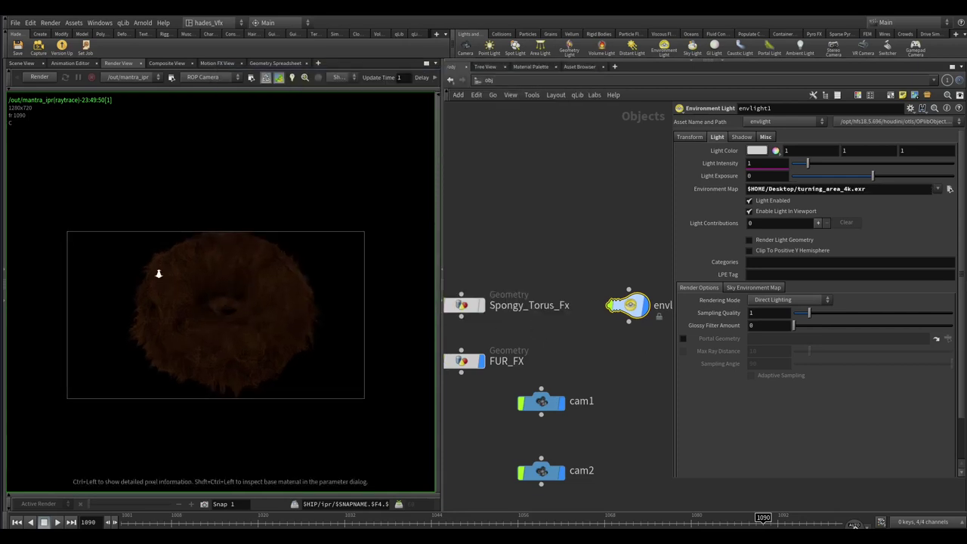
pyautogui.scroll(-5, 210, 303)
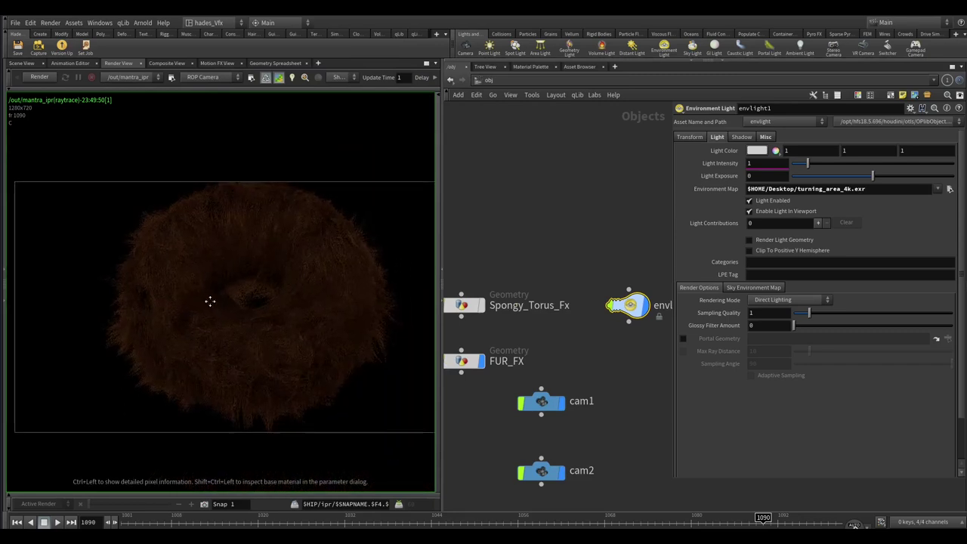
pyautogui.click(45, 78)
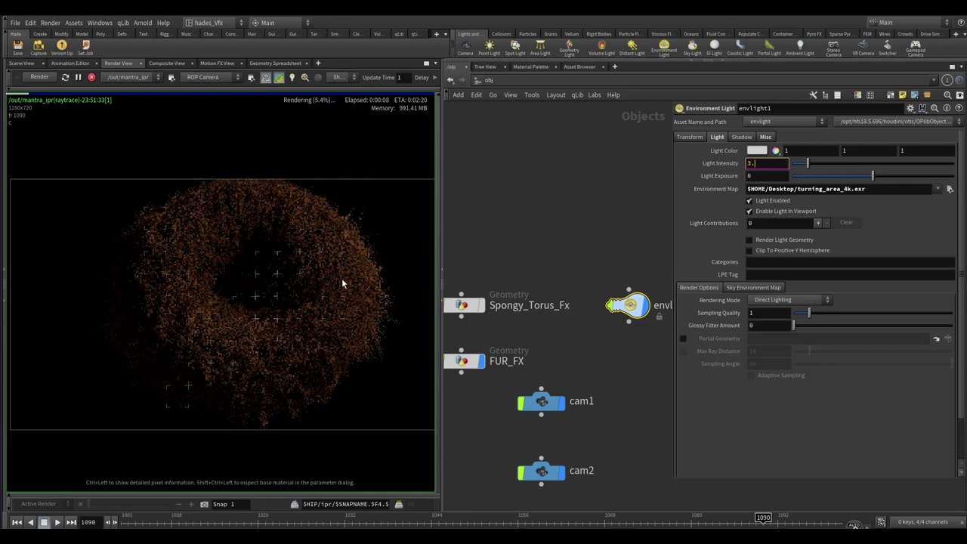
# - Set envlight1's Y rotation to 90 degrees
pyautogui.click(688, 137)
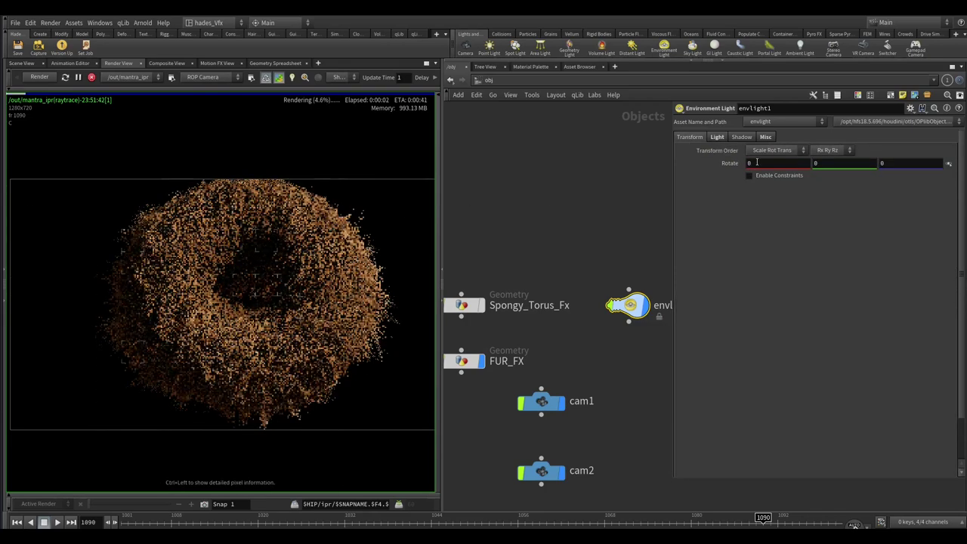
pyautogui.click(920, 164)
pyautogui.click(831, 164)
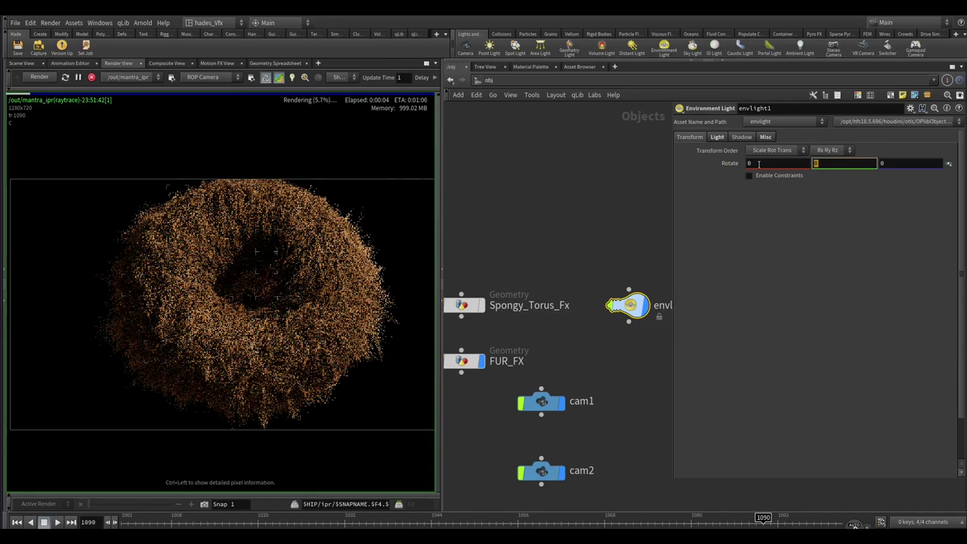
pyautogui.press('Return')
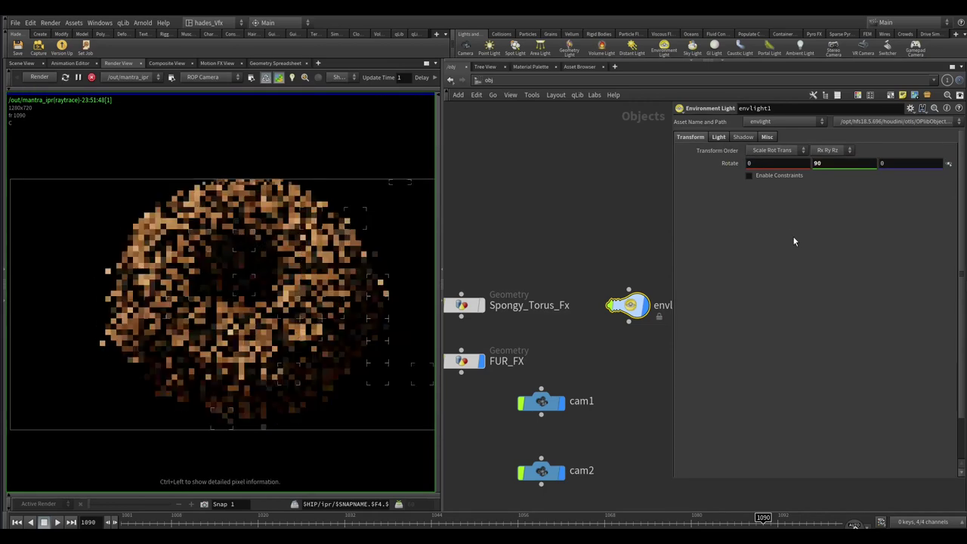
# - Set the environment light's intensity to 1.5
pyautogui.scroll(2, 252, 199)
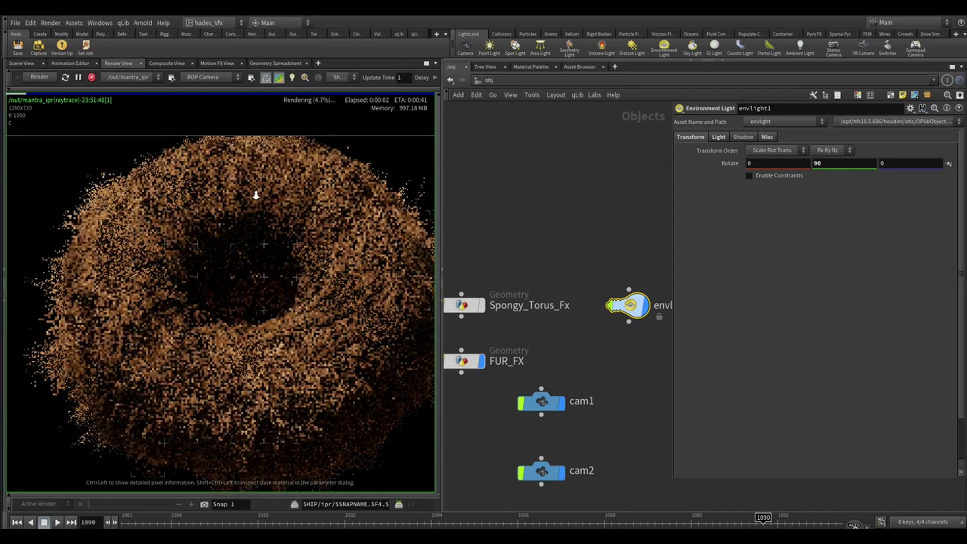
pyautogui.click(719, 137)
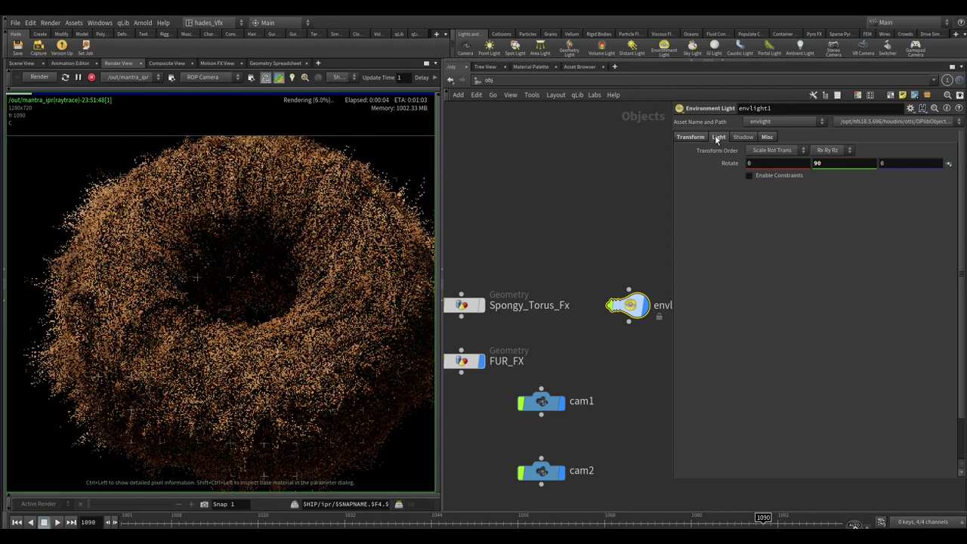
pyautogui.write('5')
pyautogui.press('Return')
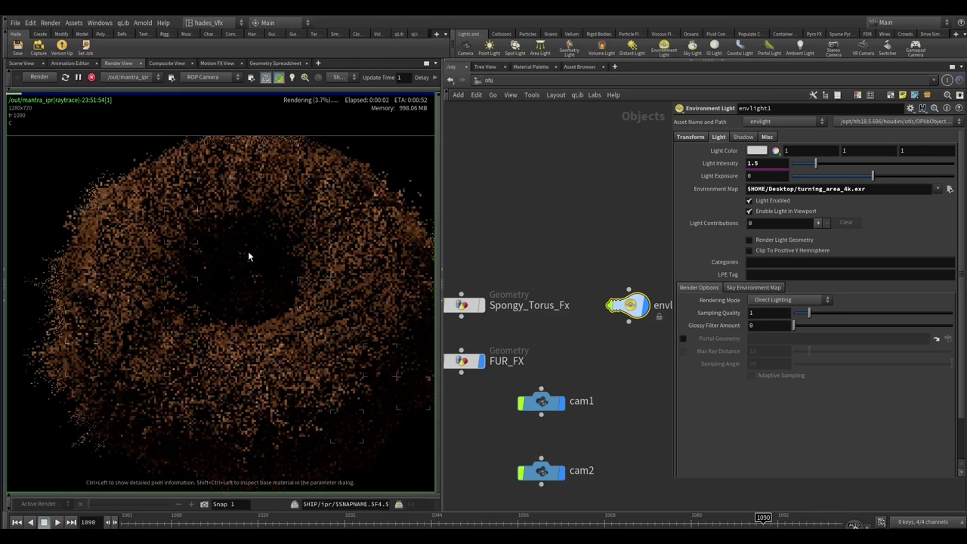
pyautogui.scroll(-1, 241, 285)
pyautogui.click(690, 137)
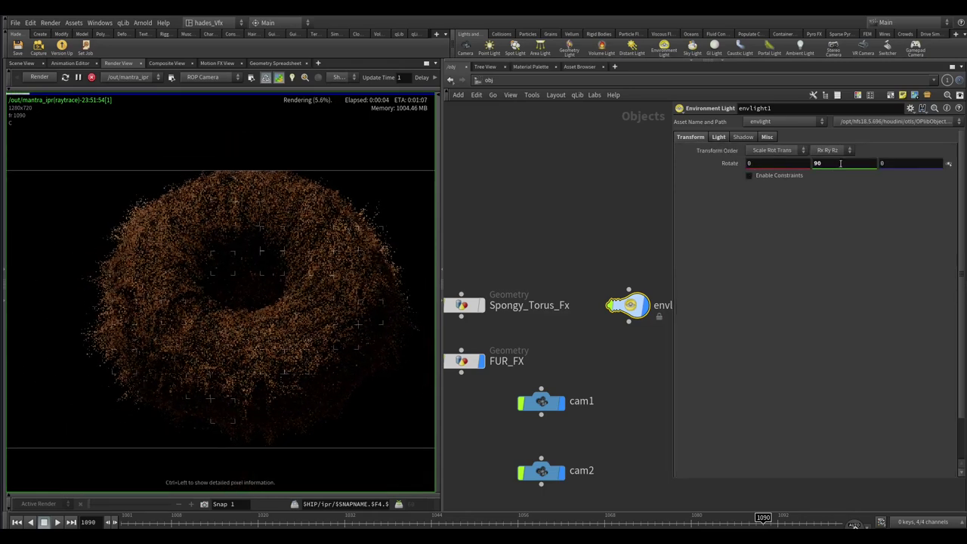
pyautogui.click(716, 138)
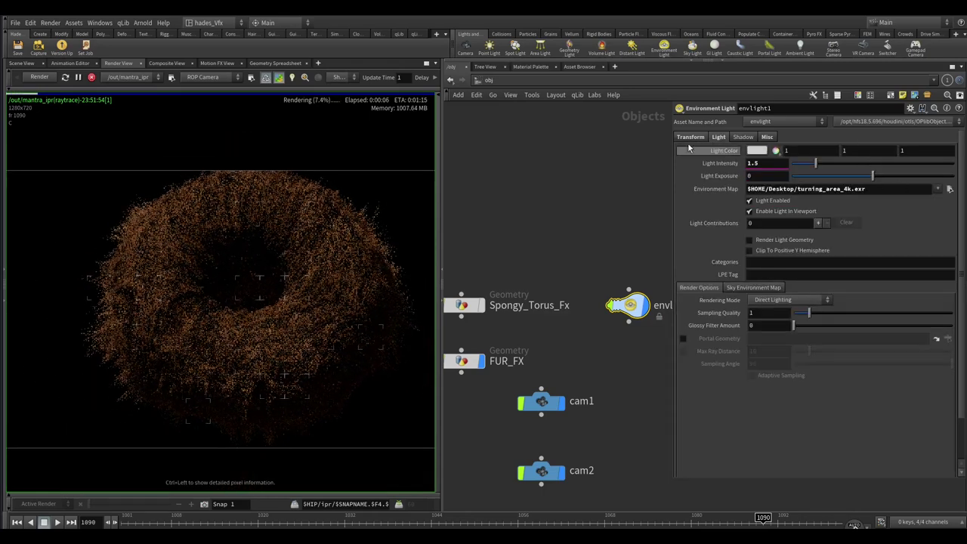
# - Stop the preview render and display the HDRI environment in the Scene View
pyautogui.click(91, 77)
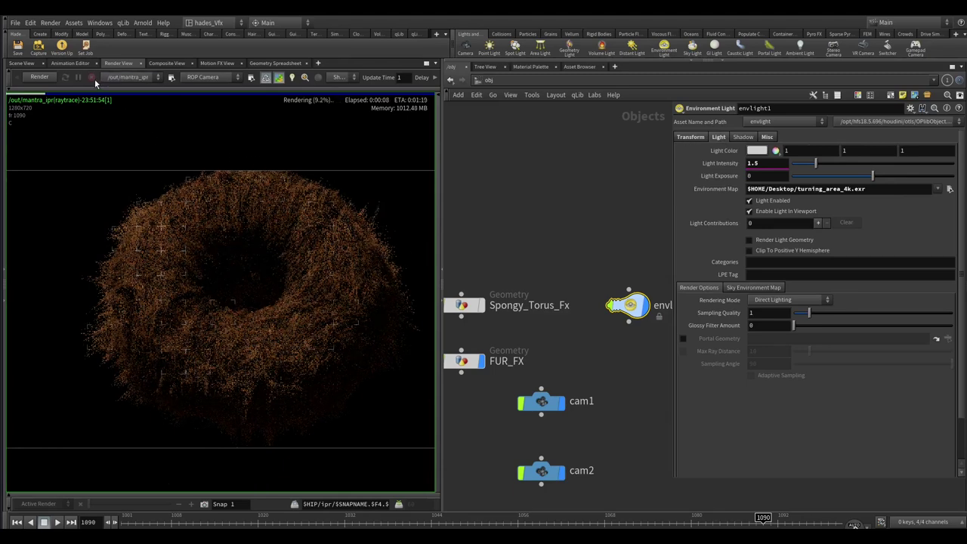
pyautogui.click(30, 64)
pyautogui.click(435, 176)
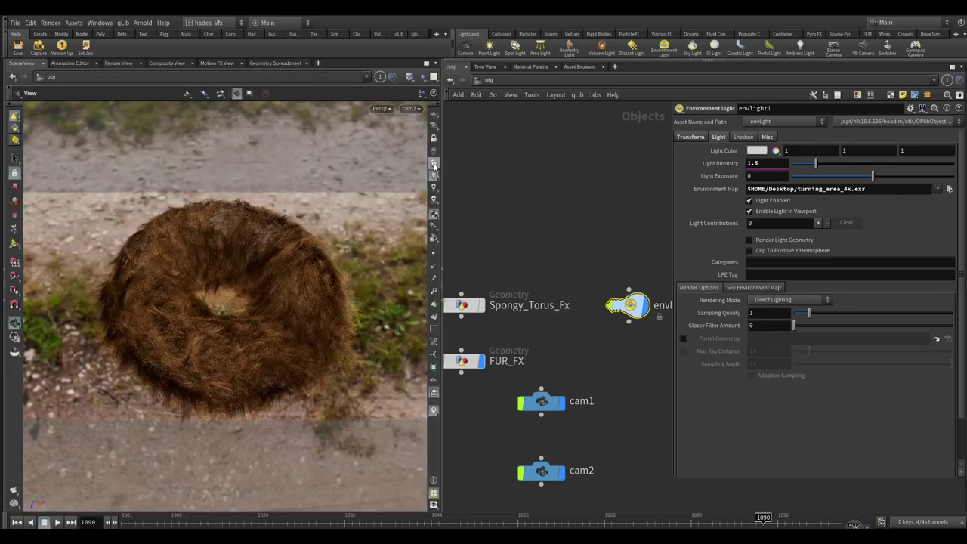
# - Reset the HDRI's Y rotation to 0 and tilt its X rotation to about -86.6
pyautogui.click(696, 140)
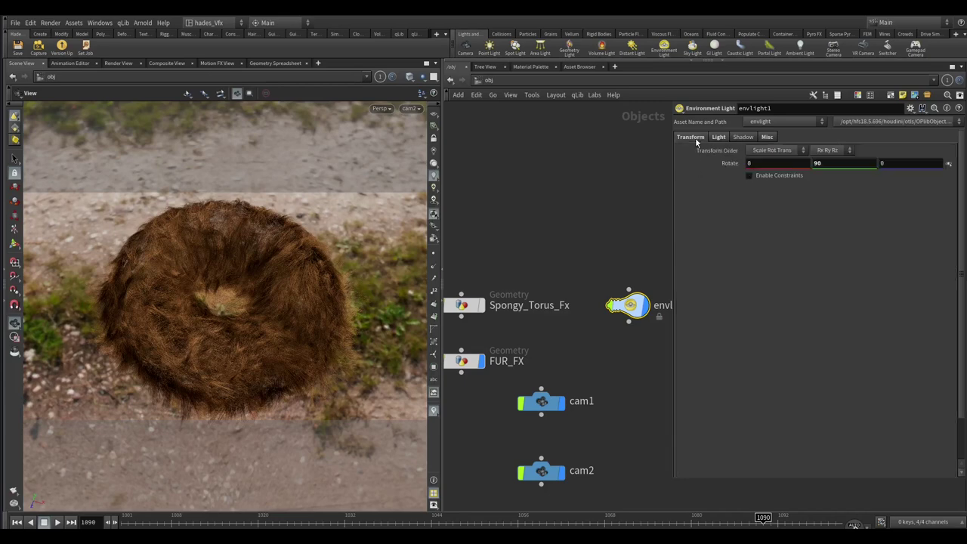
pyautogui.moveTo(830, 163); pyautogui.dragTo(670, 202, button='middle')
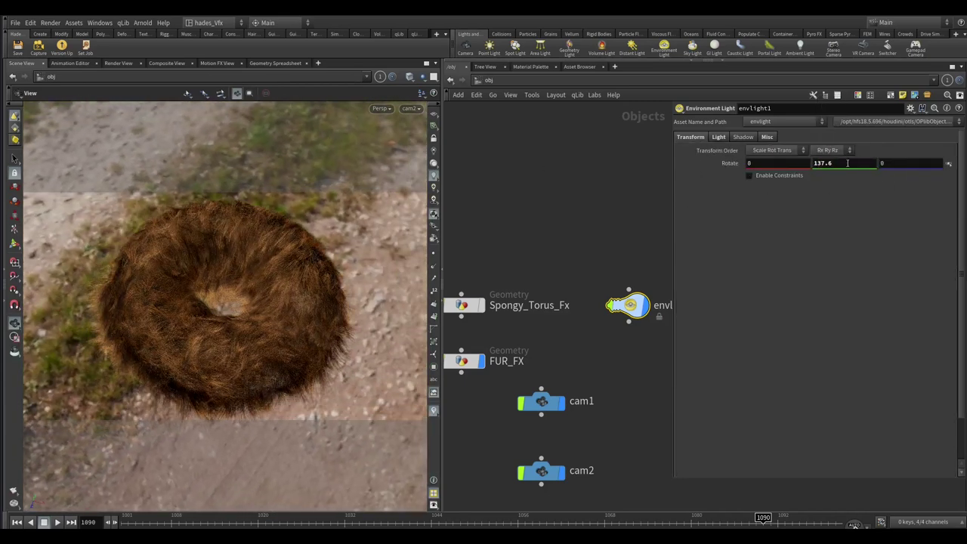
pyautogui.keyDown('ctrl'); pyautogui.middleClick(838, 162); pyautogui.keyUp('ctrl')
pyautogui.moveTo(779, 163); pyautogui.dragTo(897, 165, button='middle')
pyautogui.moveTo(768, 162); pyautogui.dragTo(928, 165, button='middle')
pyautogui.moveTo(771, 163); pyautogui.dragTo(827, 186, button='middle')
# - Return to the Render View and restart the Mantra preview render
pyautogui.click(119, 63)
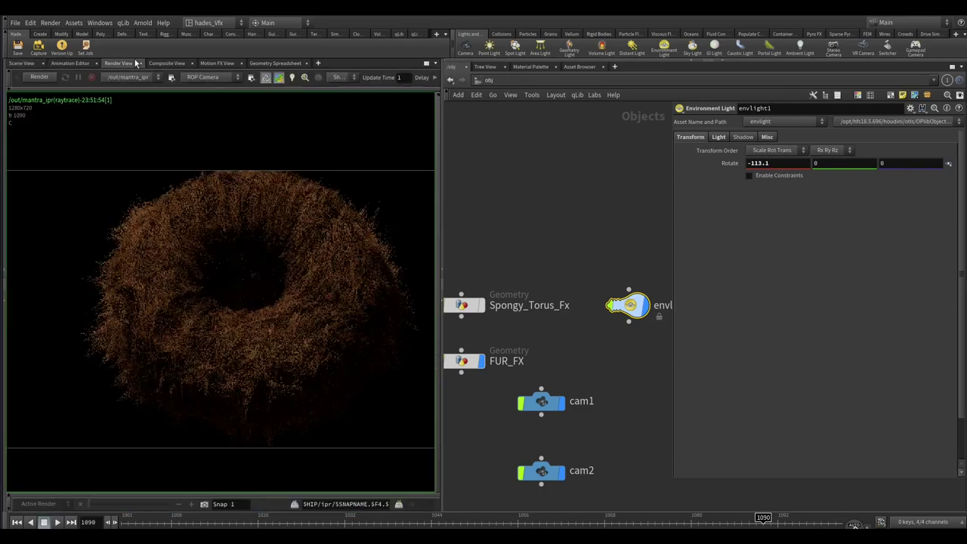
pyautogui.click(29, 78)
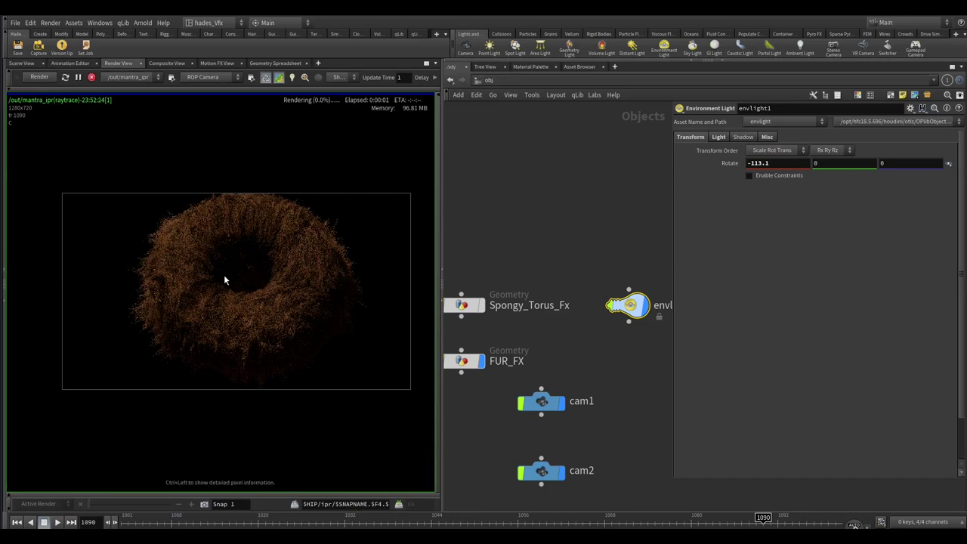
pyautogui.scroll(1, 223, 274)
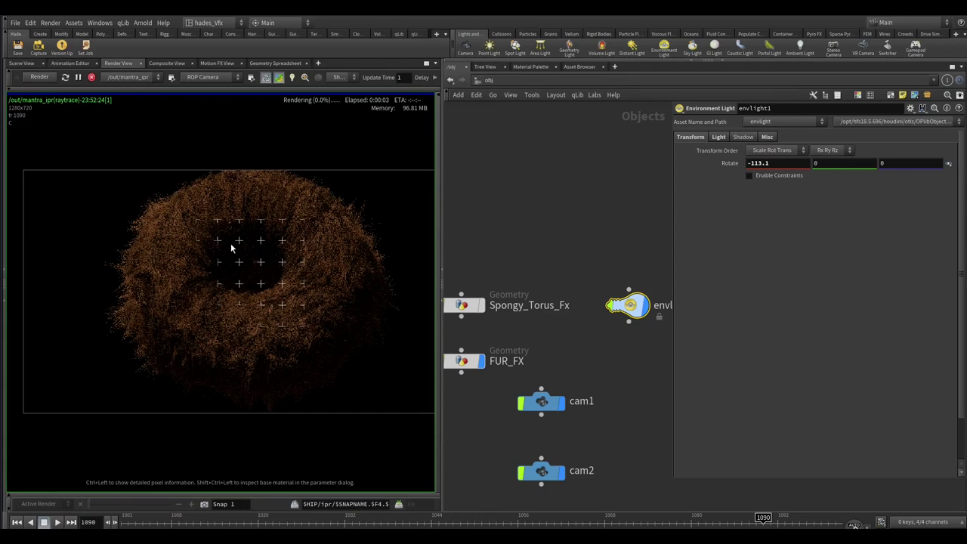
# - Flip envlight1's X rotation from -113.1 to 113.1
pyautogui.click(756, 163)
pyautogui.click(747, 164)
pyautogui.press('Delete')
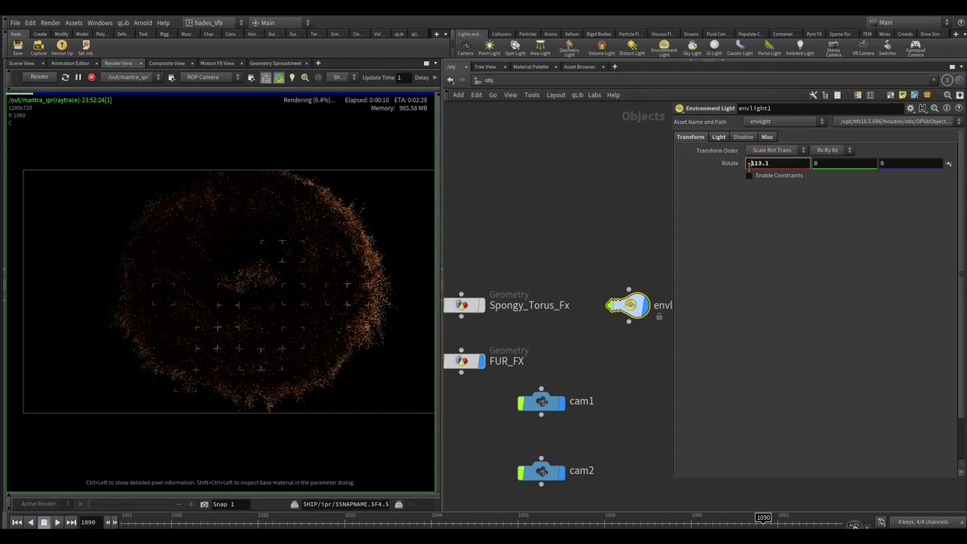
pyautogui.press('Return')
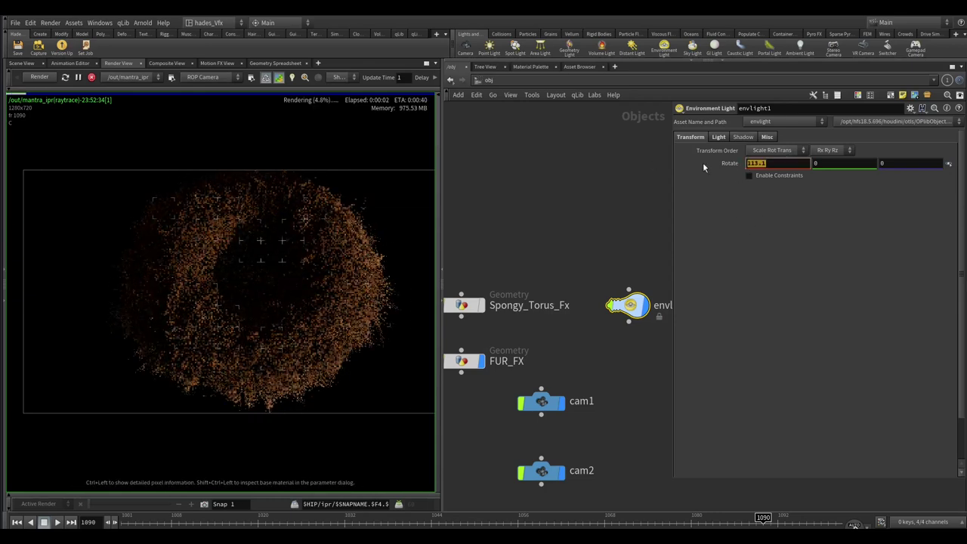
pyautogui.click(719, 137)
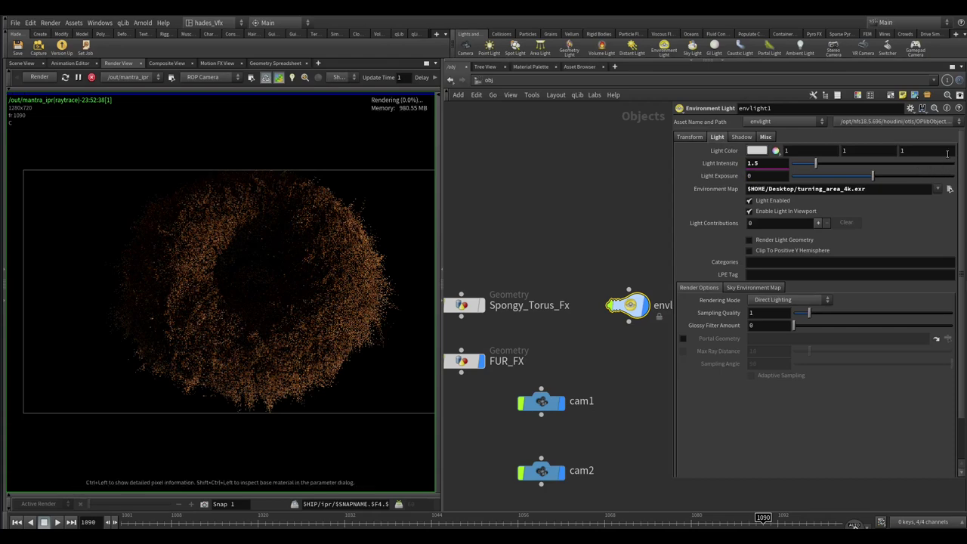
# - Set envlight1's environment map to HDRIHaven_skylit_garage_2k.rat from $HFS/houdini/pic/hdri/
pyautogui.click(950, 189)
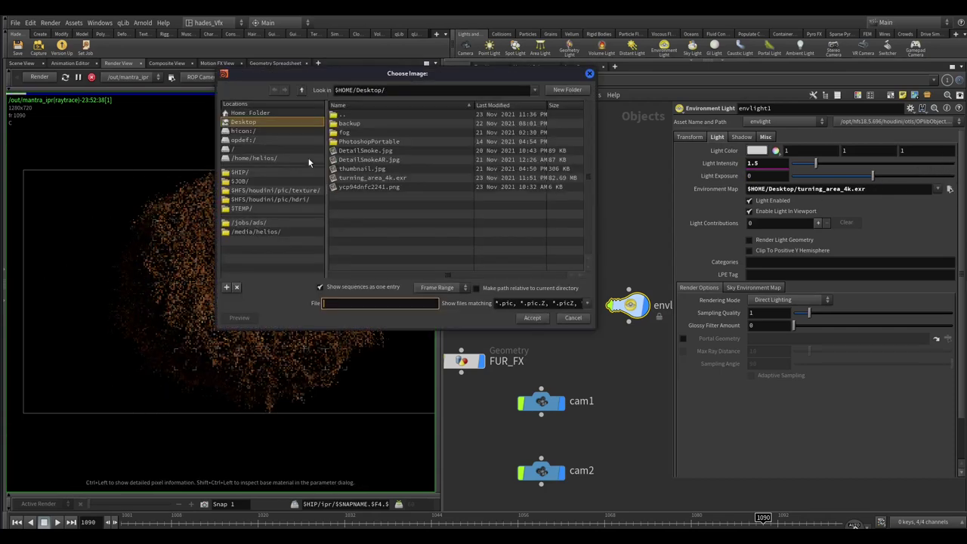
pyautogui.click(260, 199)
pyautogui.doubleClick(394, 142)
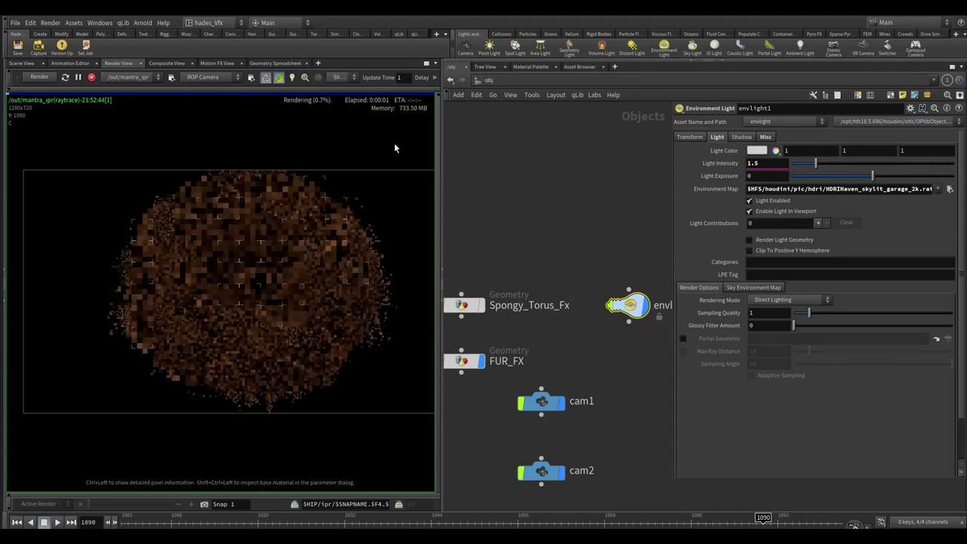
pyautogui.scroll(2, 280, 231)
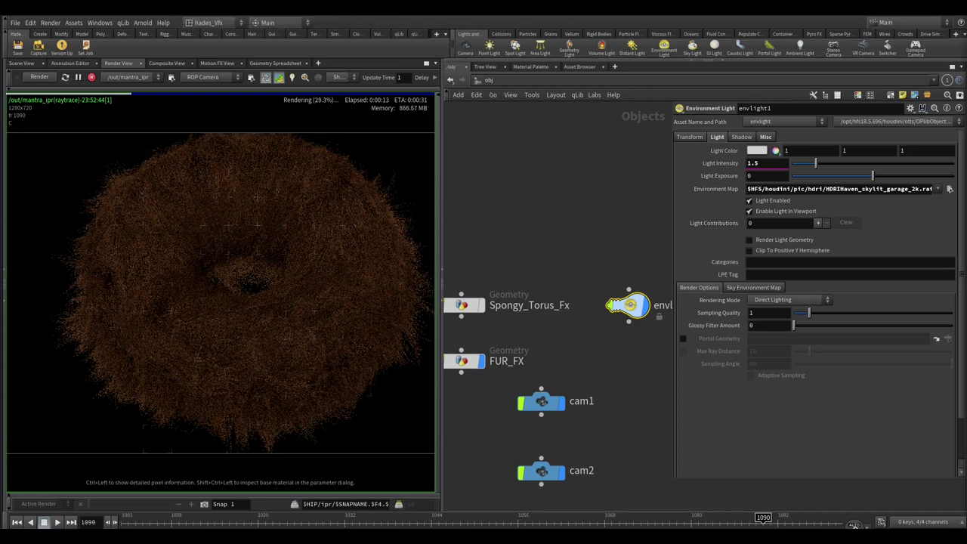
# - Let the fur torus render progress under the garage HDRI while checking the Glossy Filter Amount tooltip
pyautogui.moveTo(229, 386); pyautogui.dragTo(213, 382, button='middle')
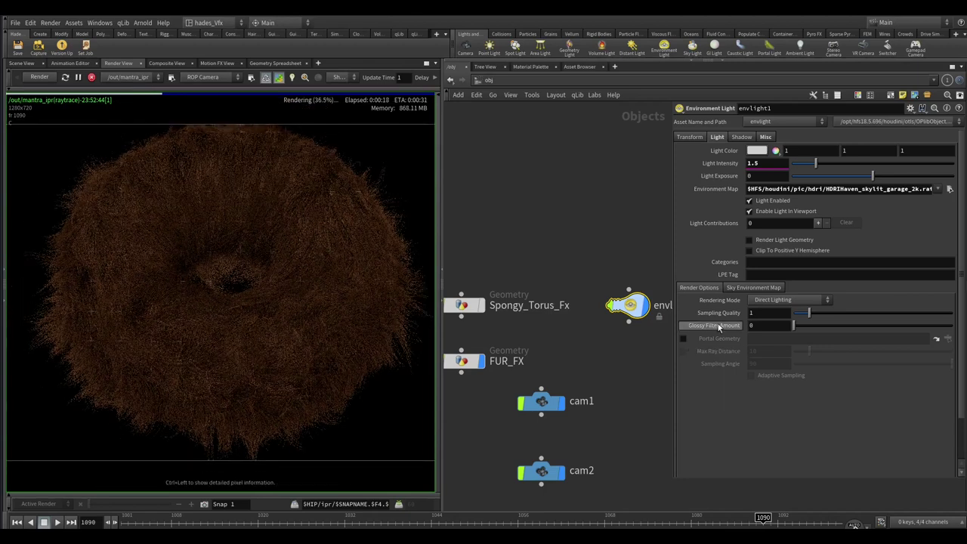
pyautogui.moveTo(719, 325)
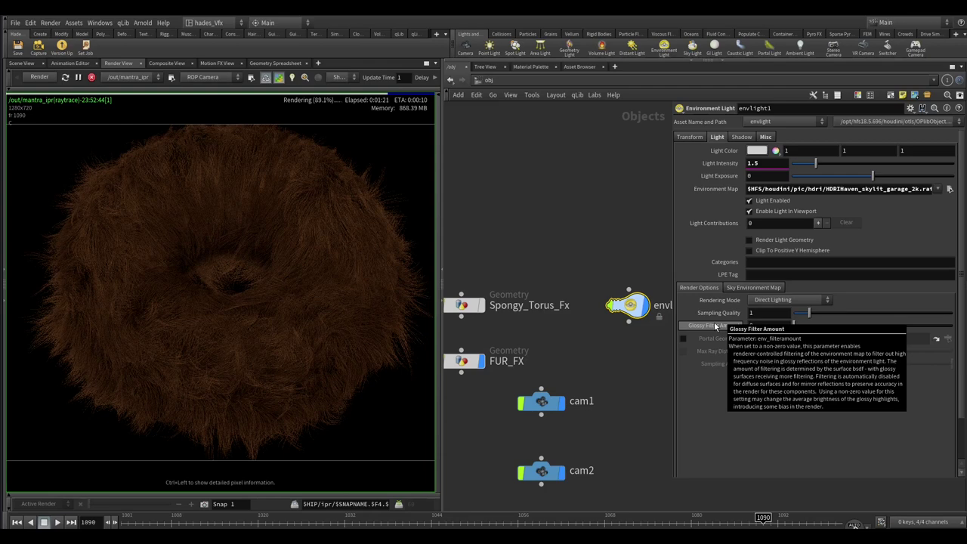
pyautogui.scroll(5, 219, 226)
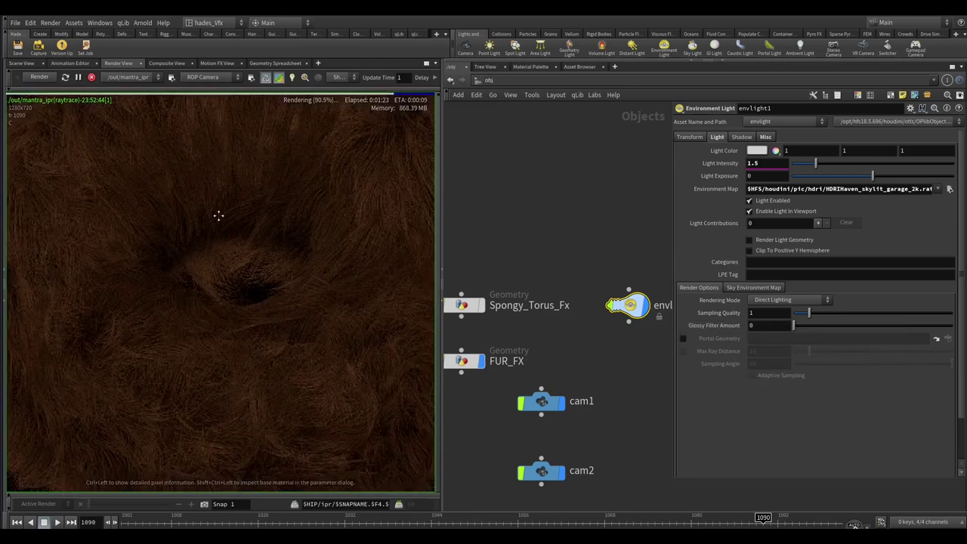
# - Reframe the network view and select the FUR_FX node to show its parameters
pyautogui.scroll(-5, 236, 194)
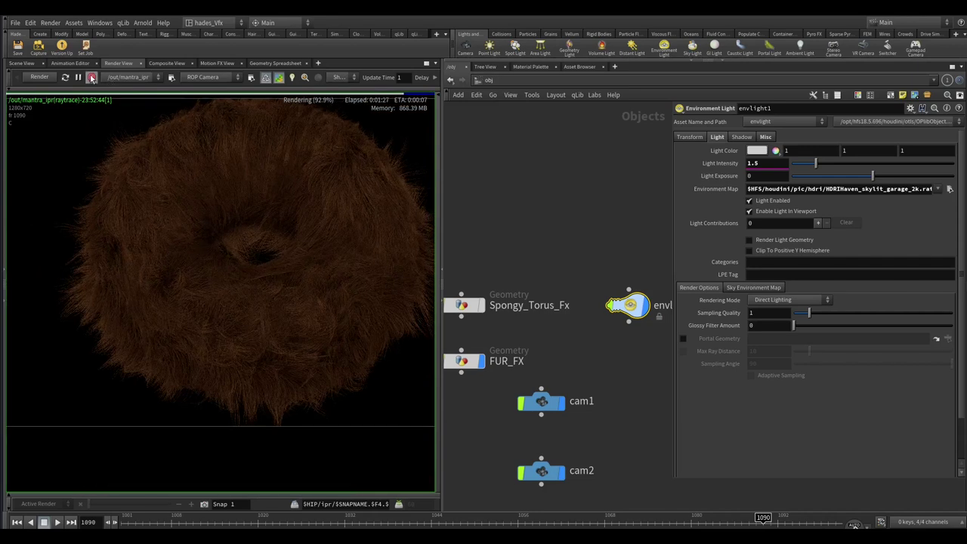
pyautogui.scroll(-3, 283, 315)
pyautogui.scroll(1, 246, 291)
pyautogui.moveTo(496, 392); pyautogui.dragTo(519, 337, button='middle')
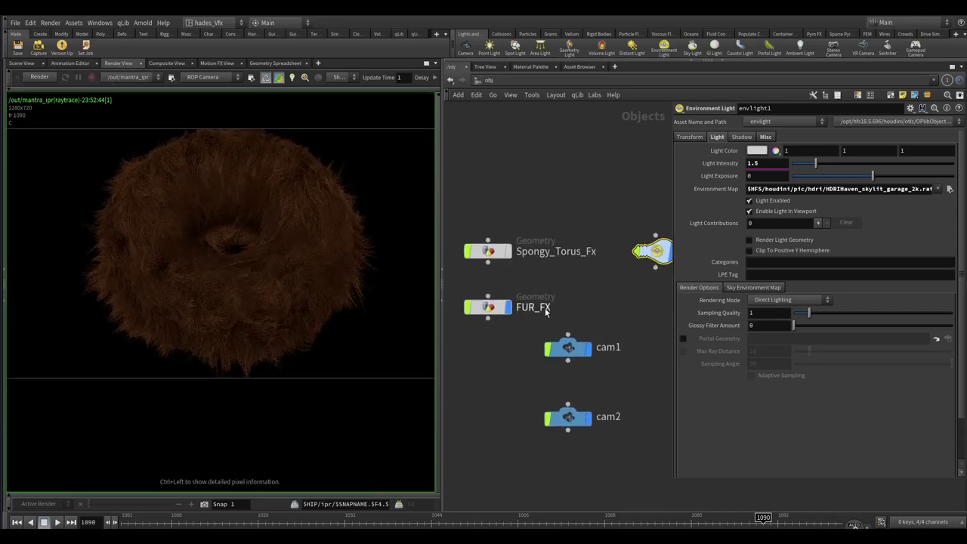
pyautogui.scroll(-1, 519, 337)
pyautogui.click(519, 306)
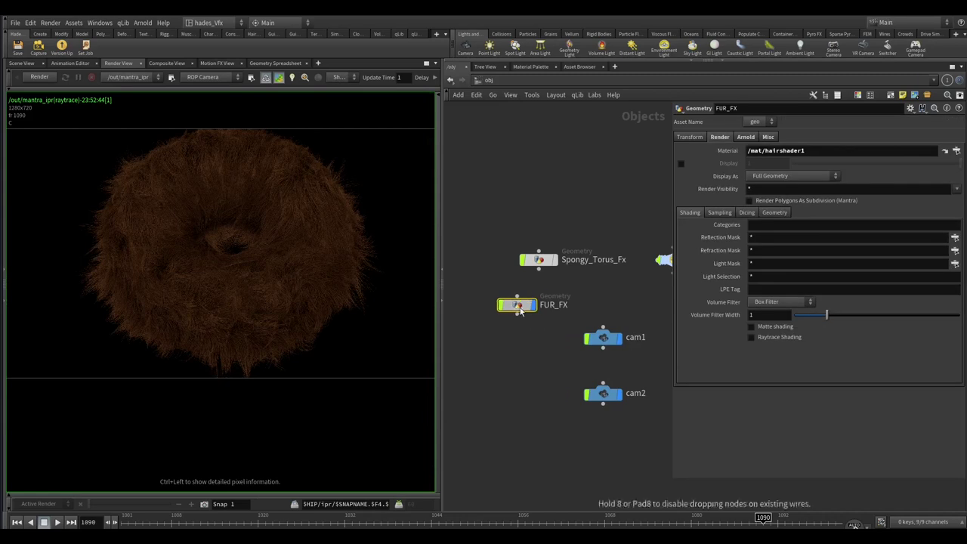